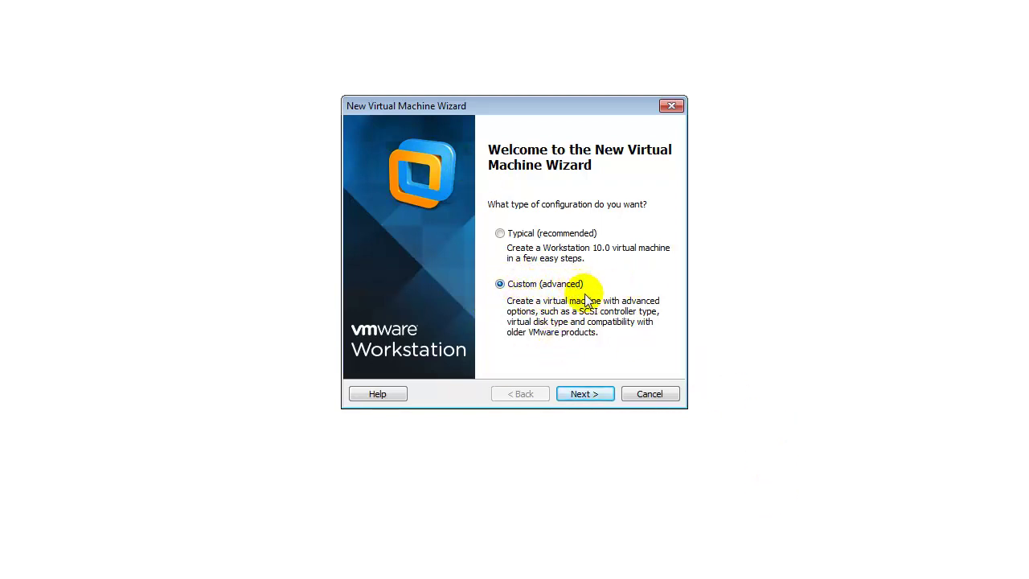
# Step: Start a custom VM set to install the OS later, with Novell NetWare 5 as guest
pyautogui.click(594, 398)
pyautogui.click(596, 395)
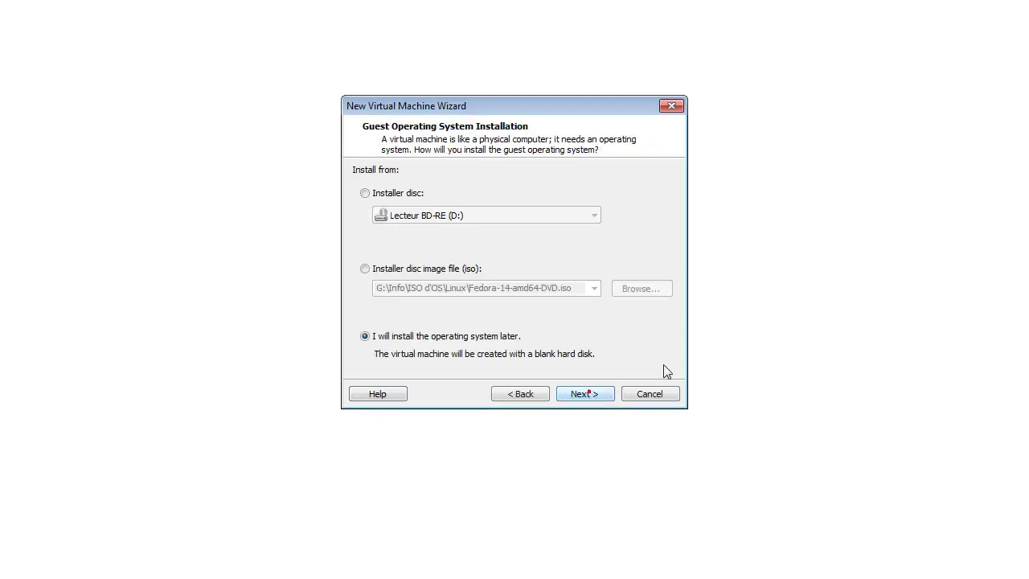
pyautogui.click(593, 393)
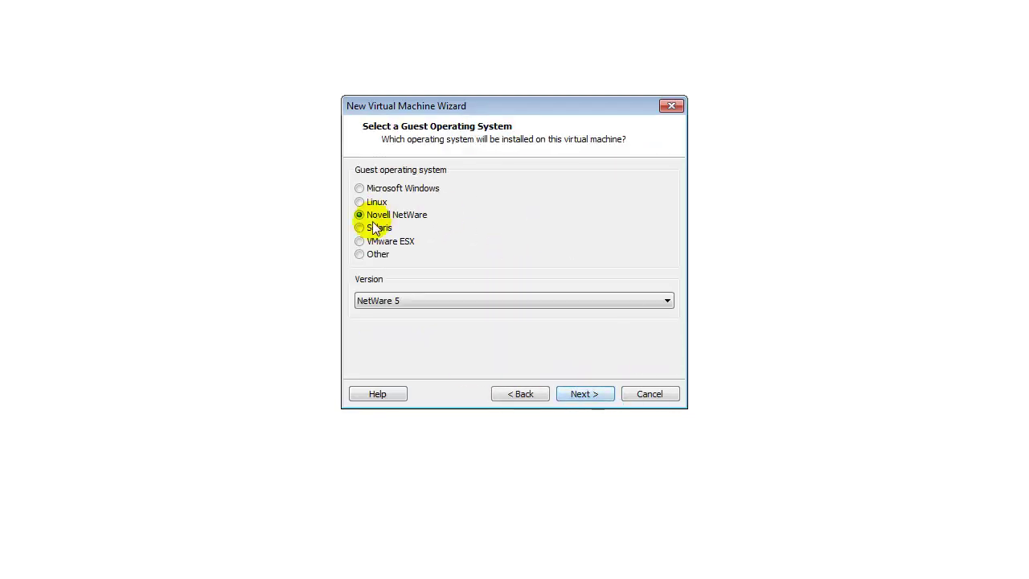
pyautogui.click(438, 301)
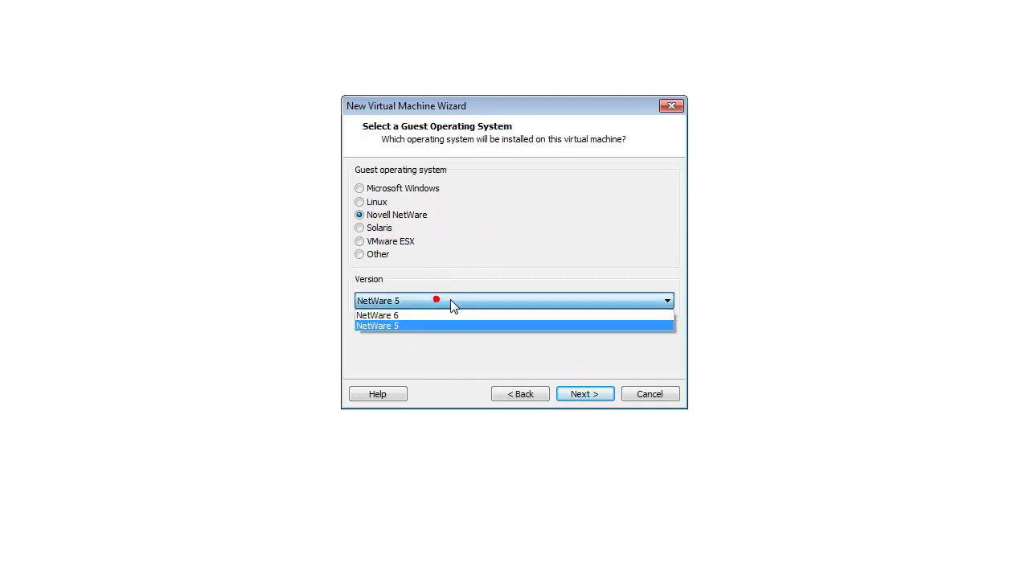
pyautogui.click(392, 326)
pyautogui.click(654, 302)
pyautogui.click(403, 325)
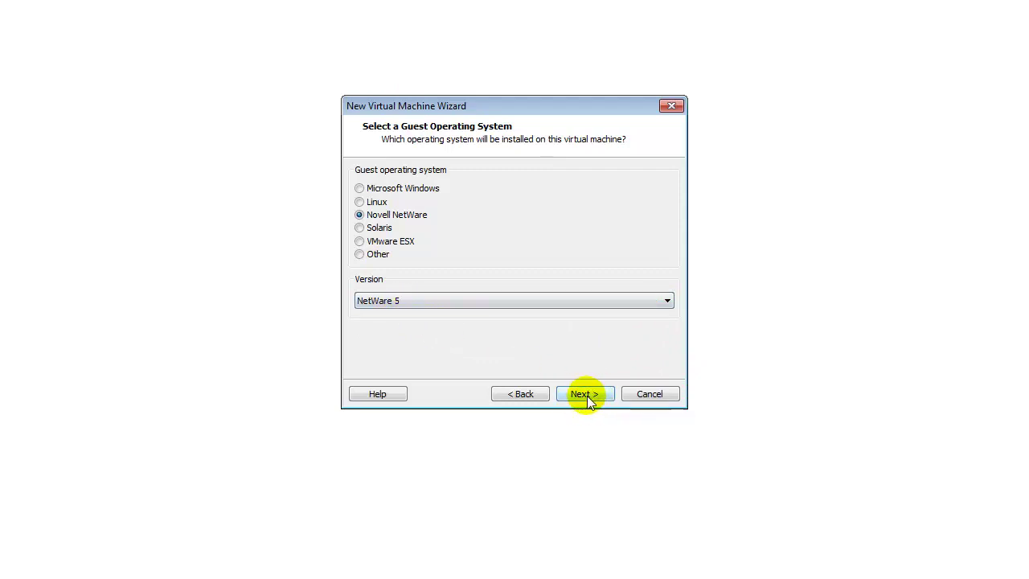
pyautogui.click(597, 400)
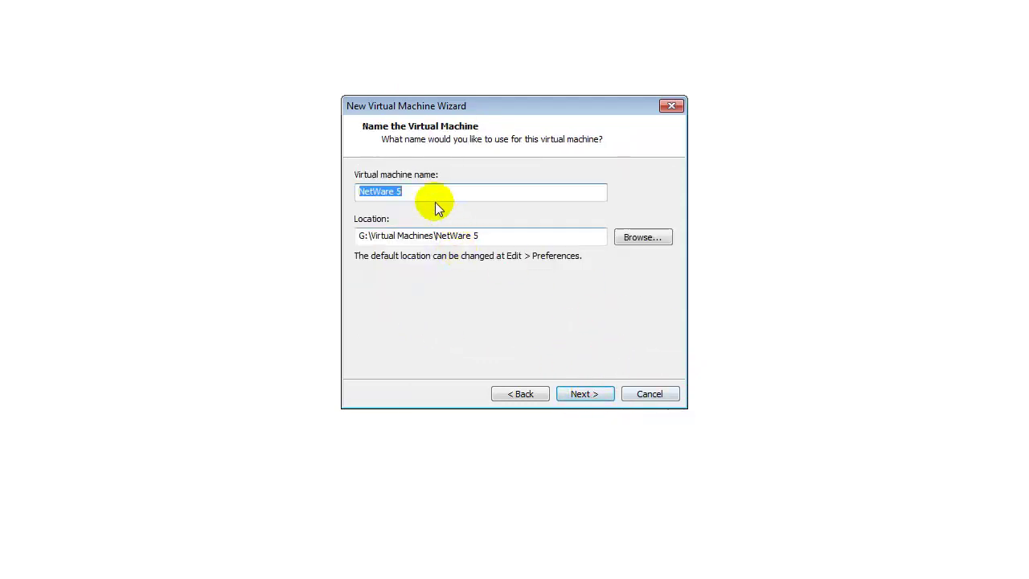
# Step: Name the machine NetWare5, keep 512 MB memory, and select host-only networking
pyautogui.write('NetWare5')
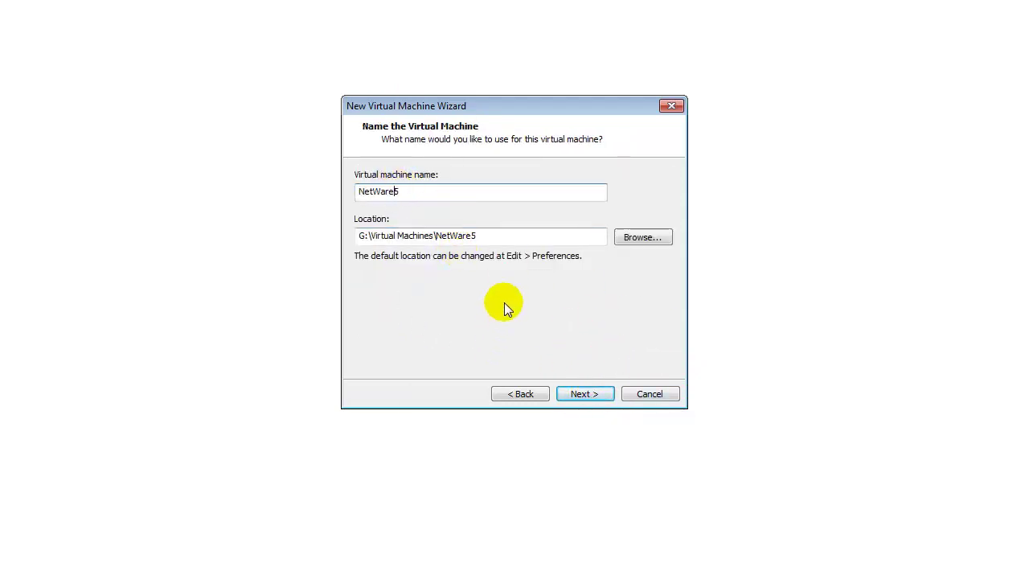
pyautogui.click(599, 394)
pyautogui.click(603, 397)
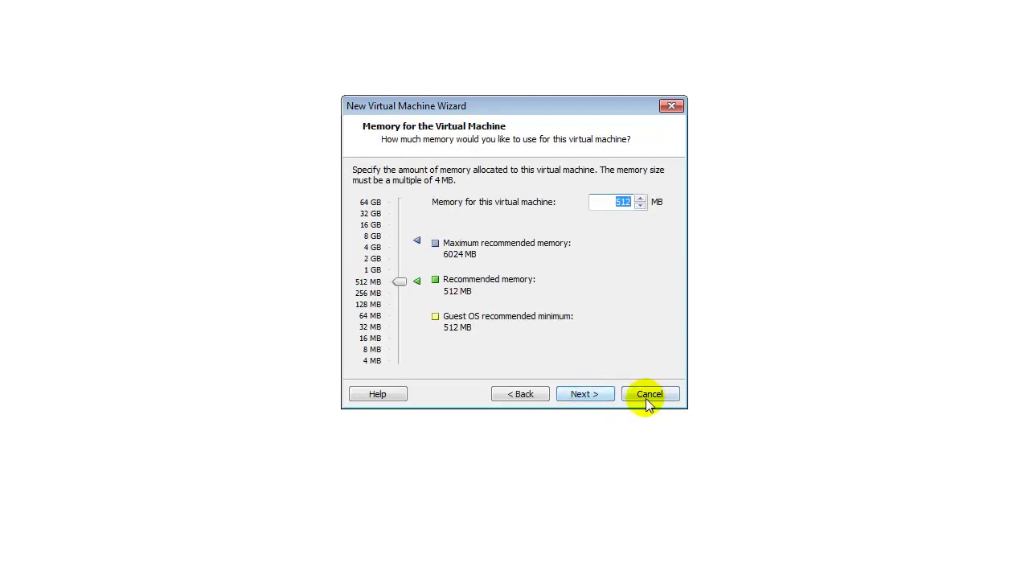
pyautogui.click(583, 397)
pyautogui.click(359, 277)
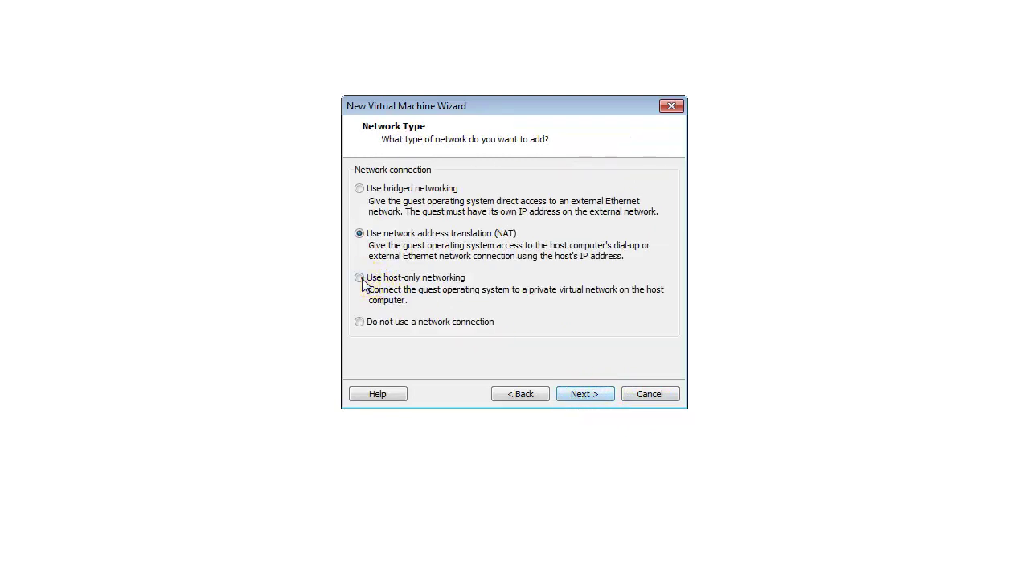
pyautogui.click(599, 394)
# Step: Keep the default controller and IDE disk type, create a new 8 GB disk, and finish
pyautogui.click(610, 394)
pyautogui.click(602, 393)
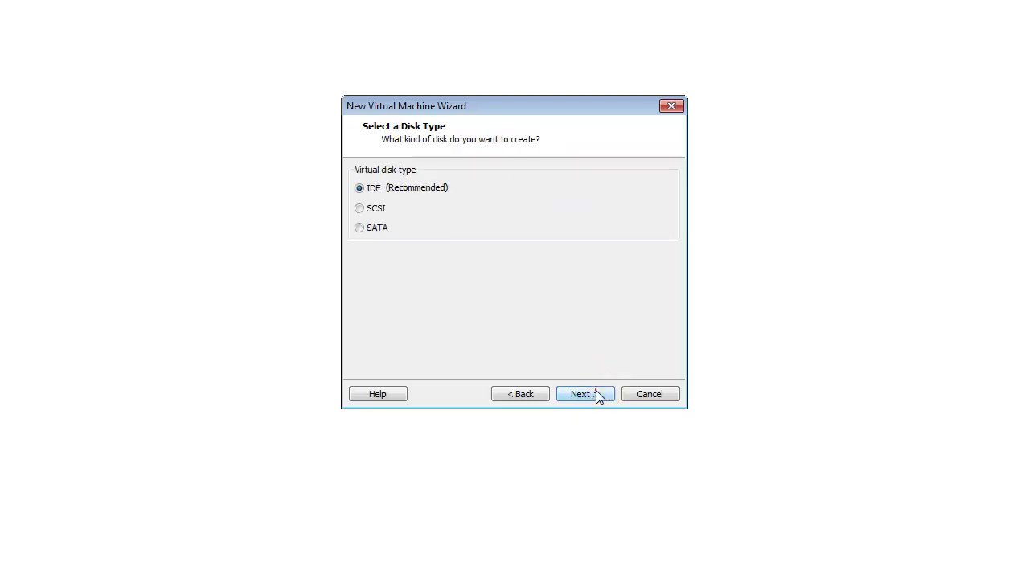
pyautogui.click(597, 393)
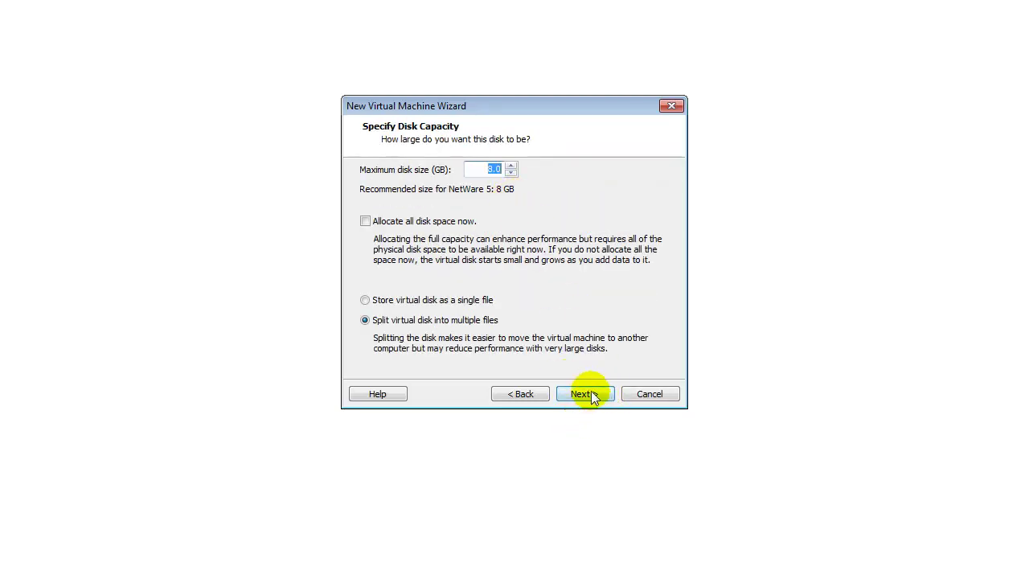
pyautogui.click(591, 393)
pyautogui.click(591, 393)
pyautogui.click(587, 393)
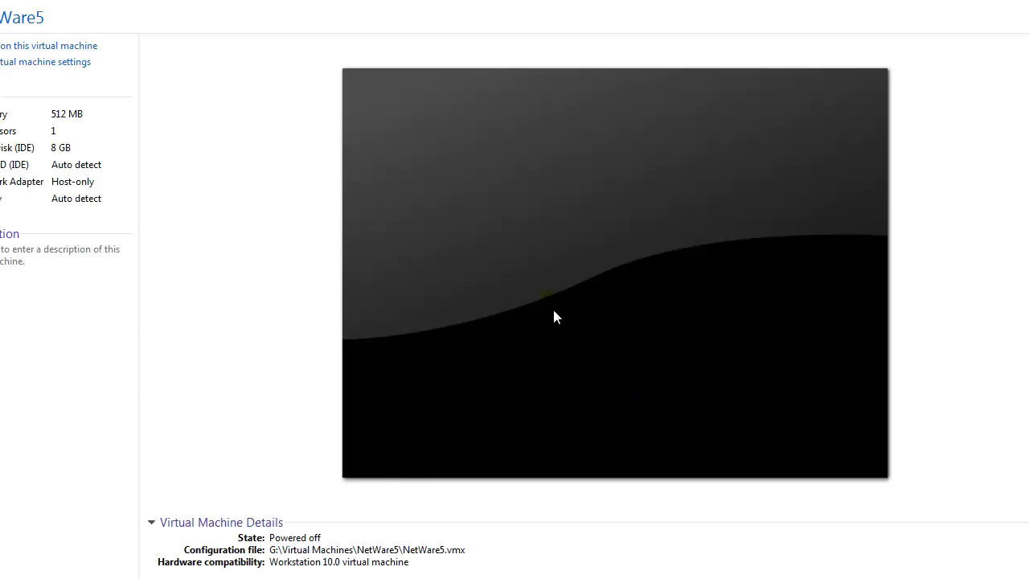
# Step: Set the CD/DVD (IDE) drive to the ISO image G:\Info\NETWARE\novell5.iso and save the settings
pyautogui.click(57, 63)
pyautogui.click(372, 122)
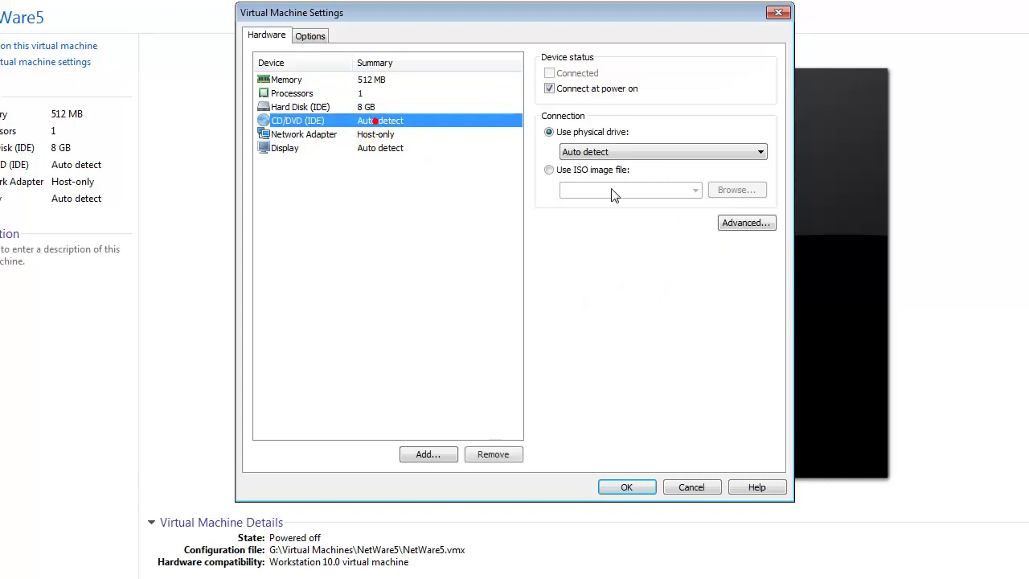
pyautogui.click(552, 170)
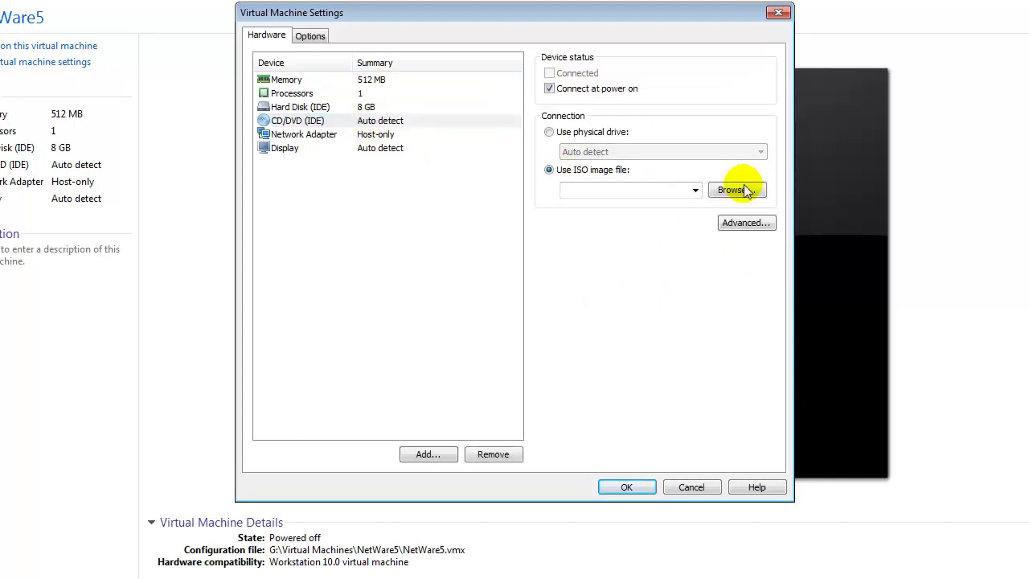
pyautogui.click(736, 189)
pyautogui.click(410, 146)
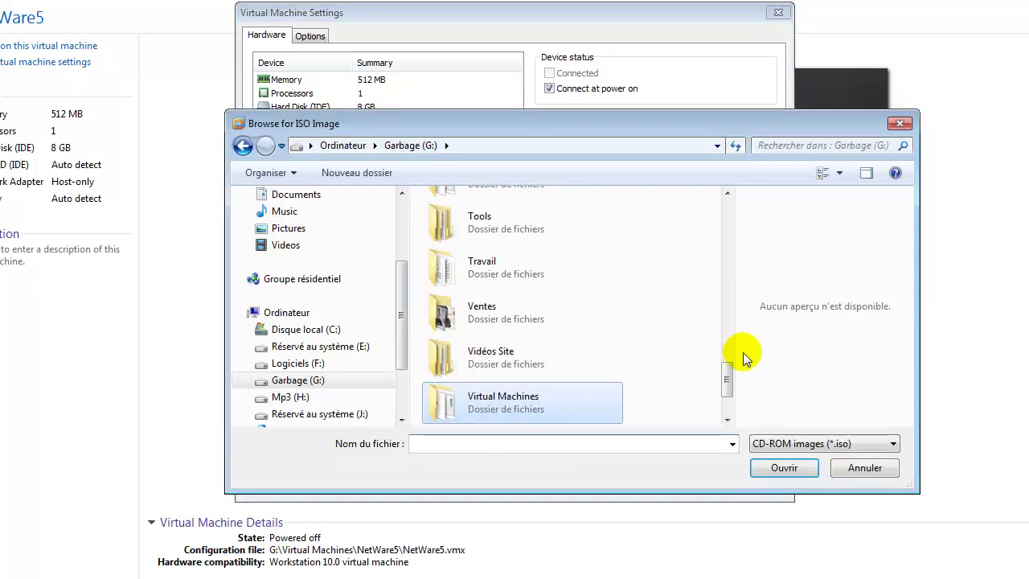
pyautogui.moveTo(727, 373); pyautogui.dragTo(730, 263)
pyautogui.doubleClick(505, 384)
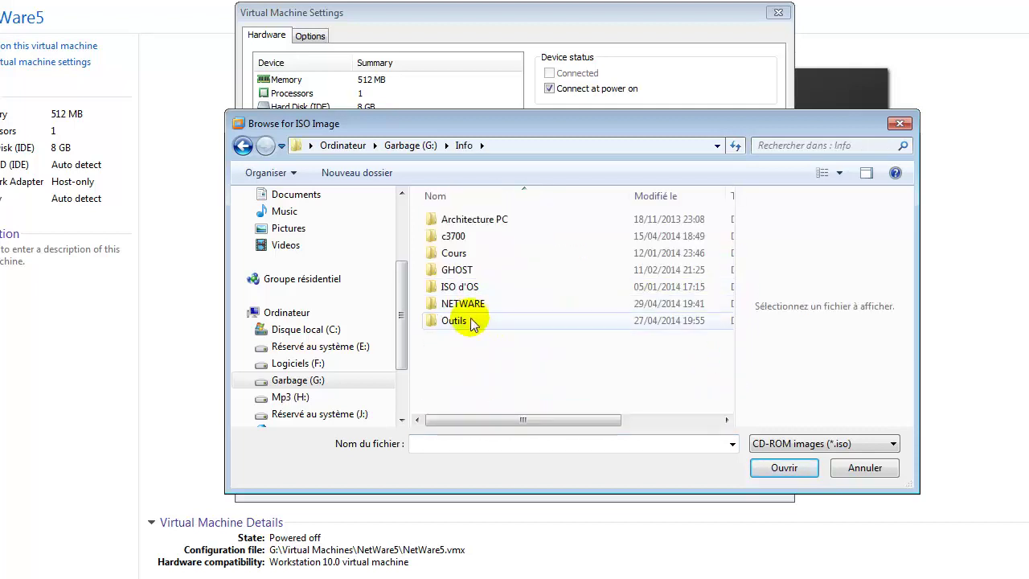
pyautogui.doubleClick(456, 310)
pyautogui.doubleClick(471, 239)
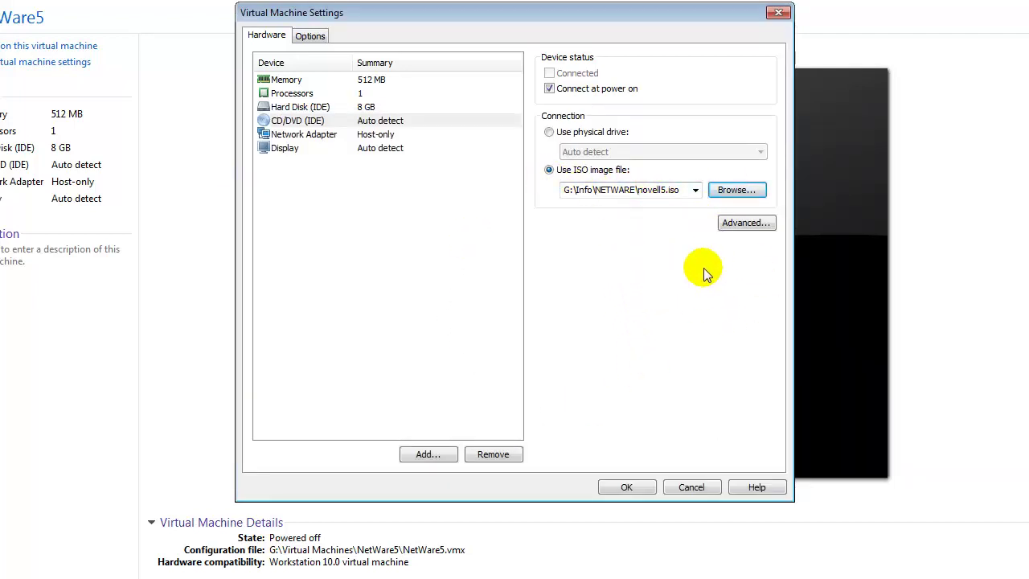
pyautogui.click(627, 487)
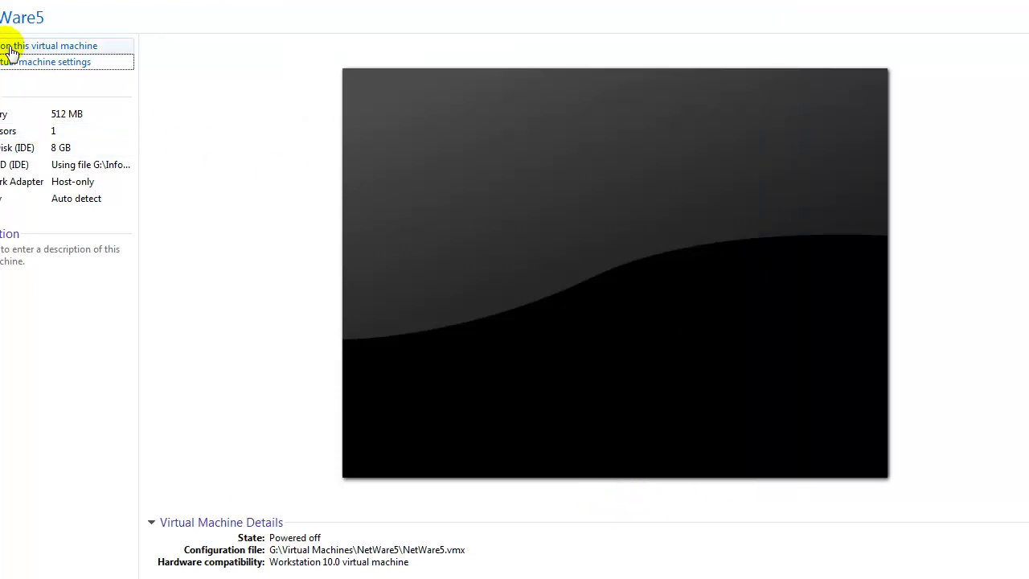
# Step: Power on NetWare5 and click into the console at the installer's language menu
pyautogui.click(9, 49)
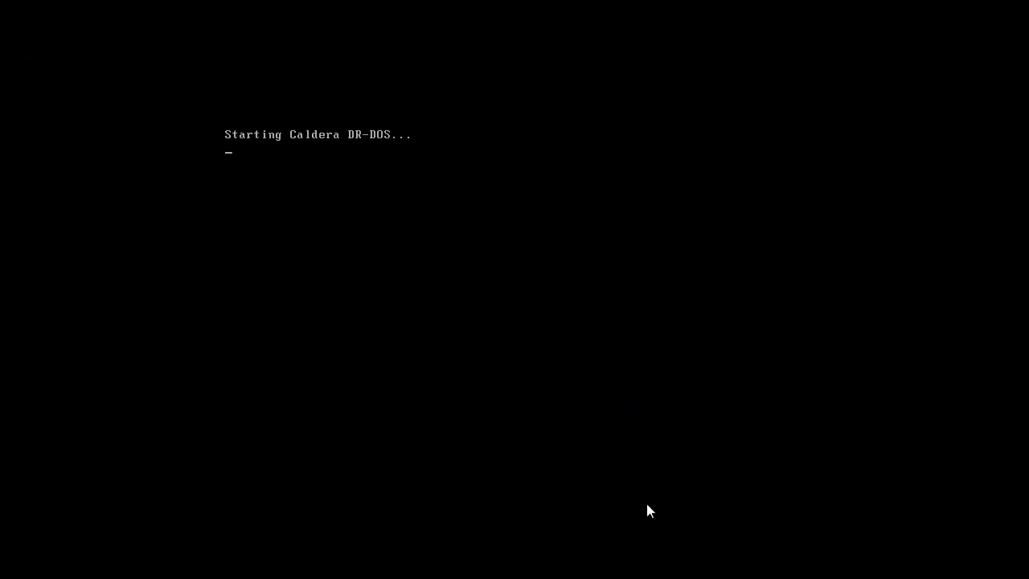
pyautogui.click(661, 449)
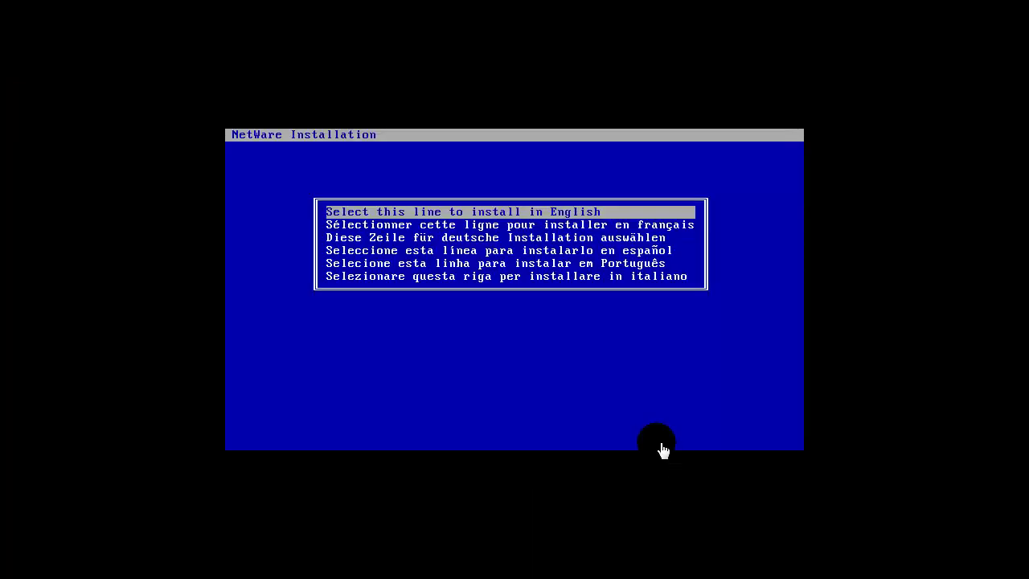
pyautogui.click(597, 424)
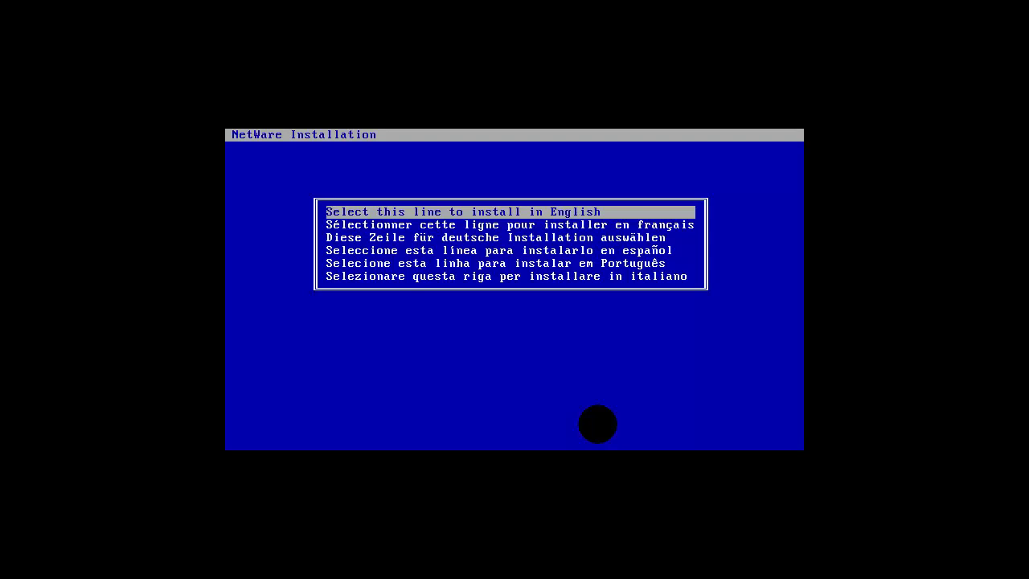
# Step: Pick the French installation line and choose Accepter le contrat de licence
pyautogui.press('Down')
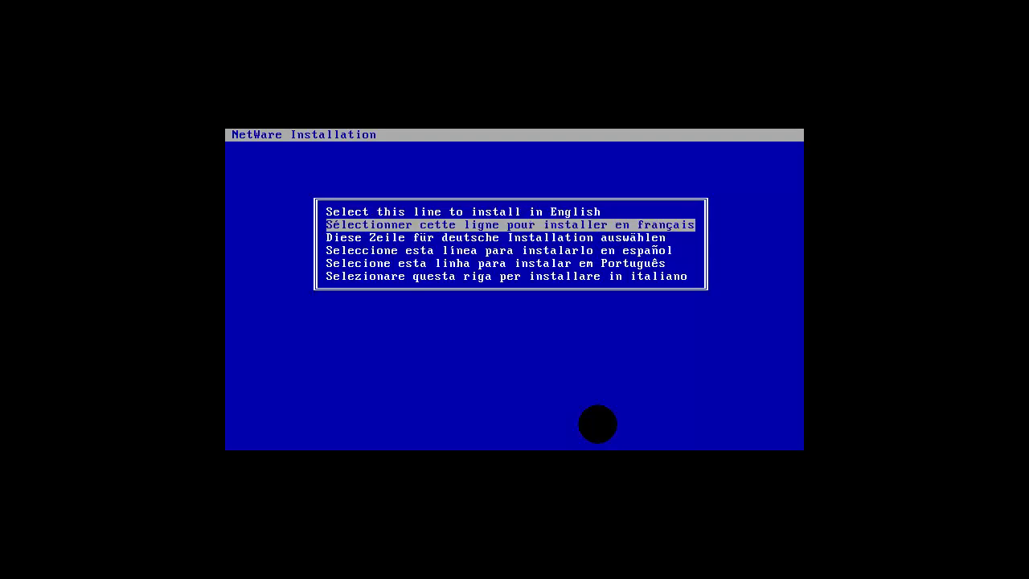
pyautogui.press('Return')
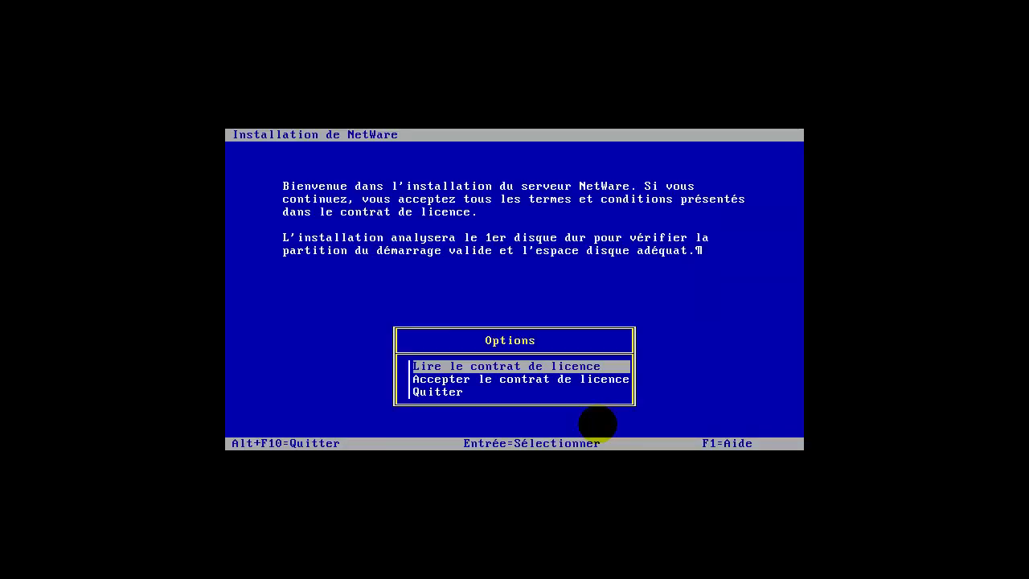
pyautogui.press('Down')
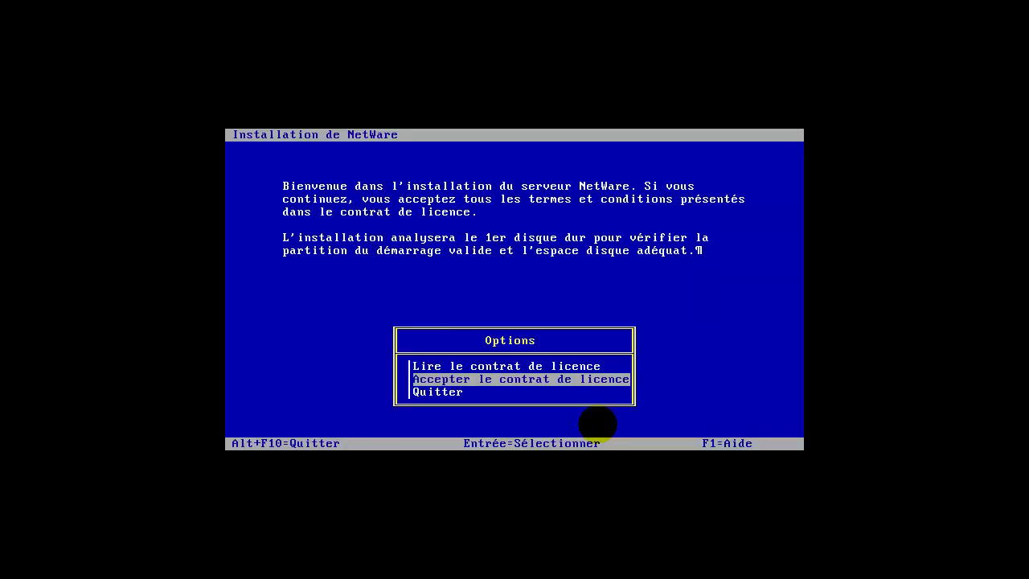
pyautogui.press('Return')
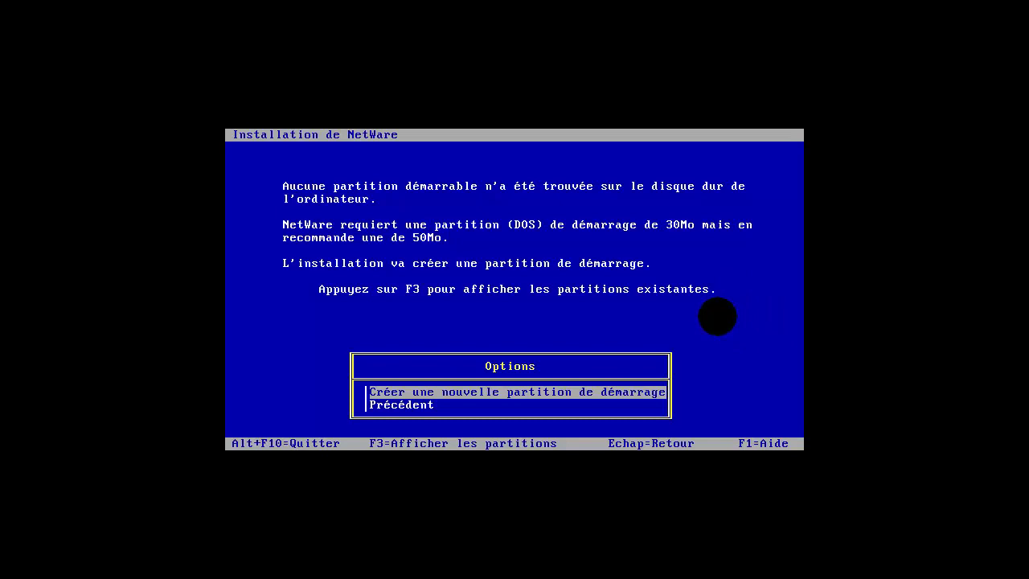
# Step: Create a new 50 MB boot partition and confirm continuing despite erasing the disk
pyautogui.press('Return')
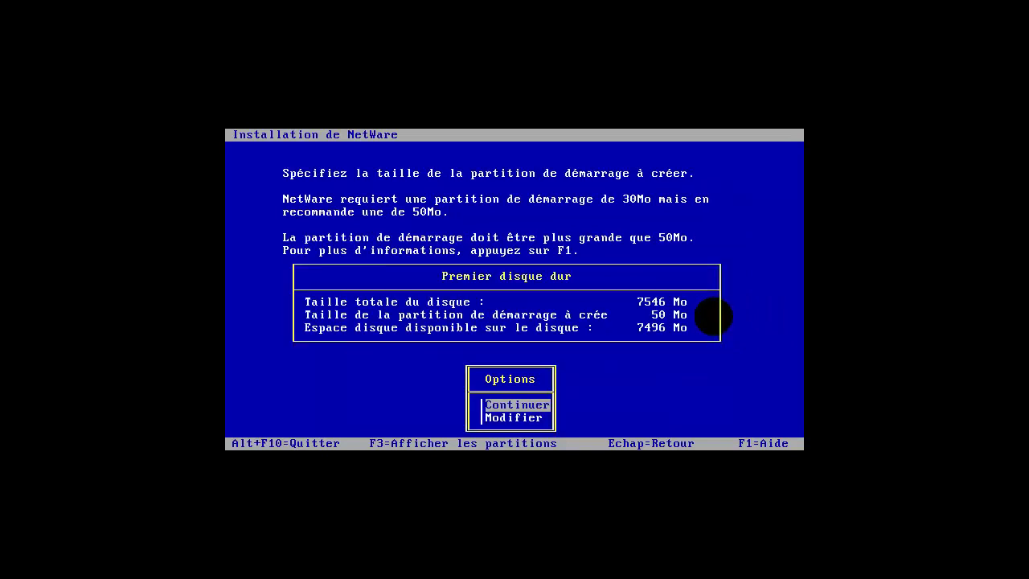
pyautogui.press('Return')
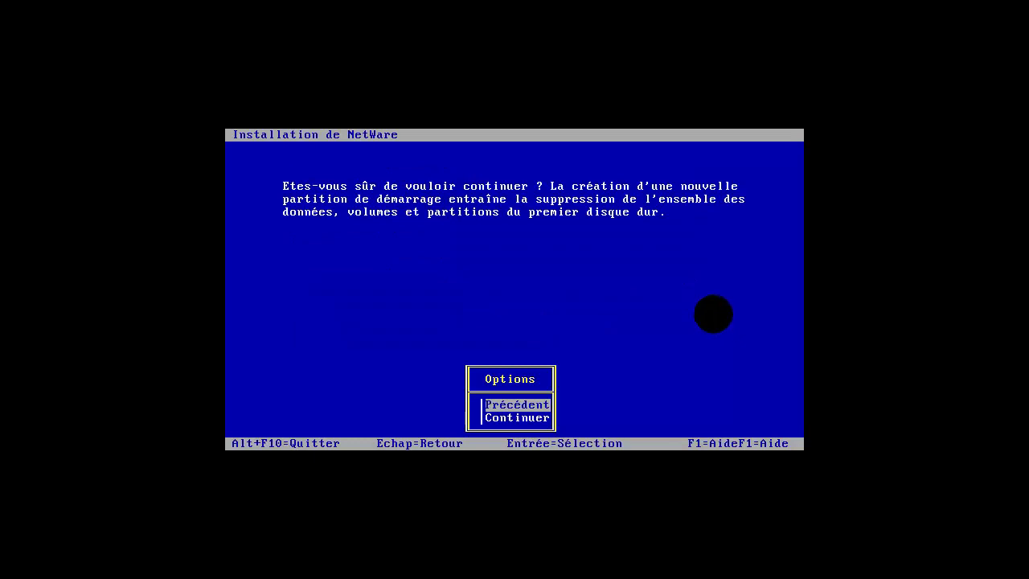
pyautogui.press('Down')
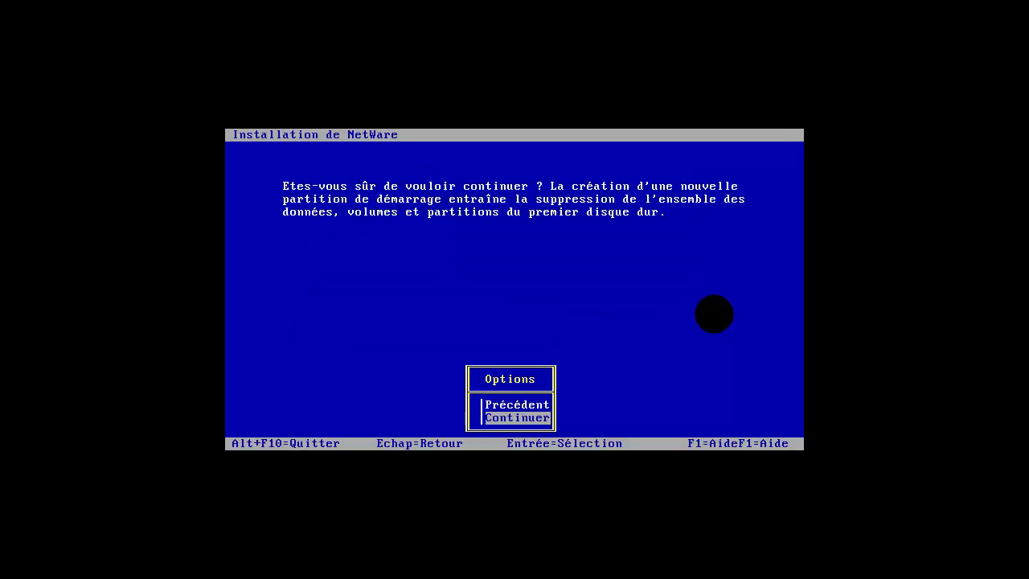
pyautogui.press('Return')
pyautogui.press('Return')
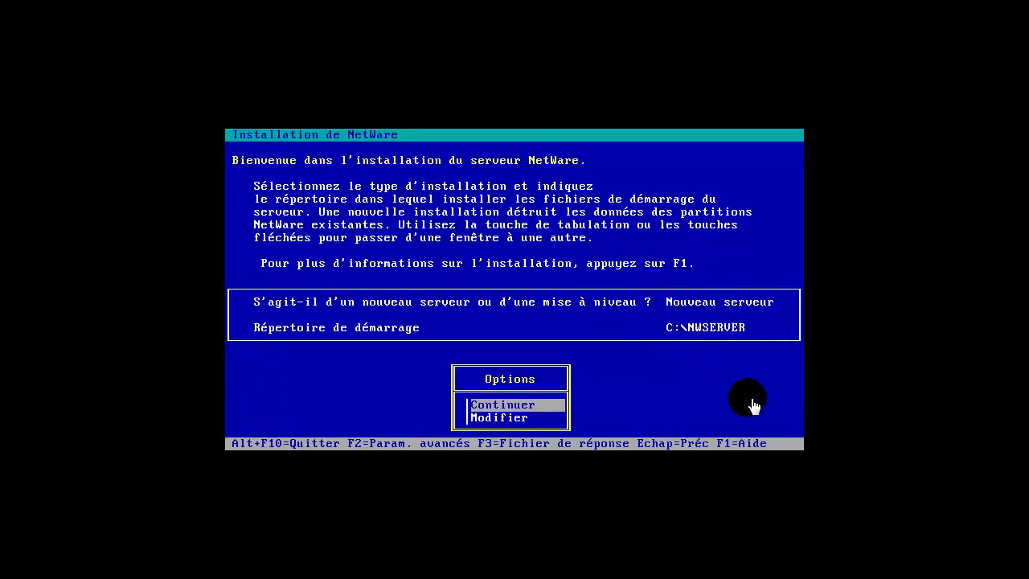
# Step: Keep a new server in C:\NWSERVER, France regional settings, PS/2 mouse and Super VGA video
pyautogui.press('Return')
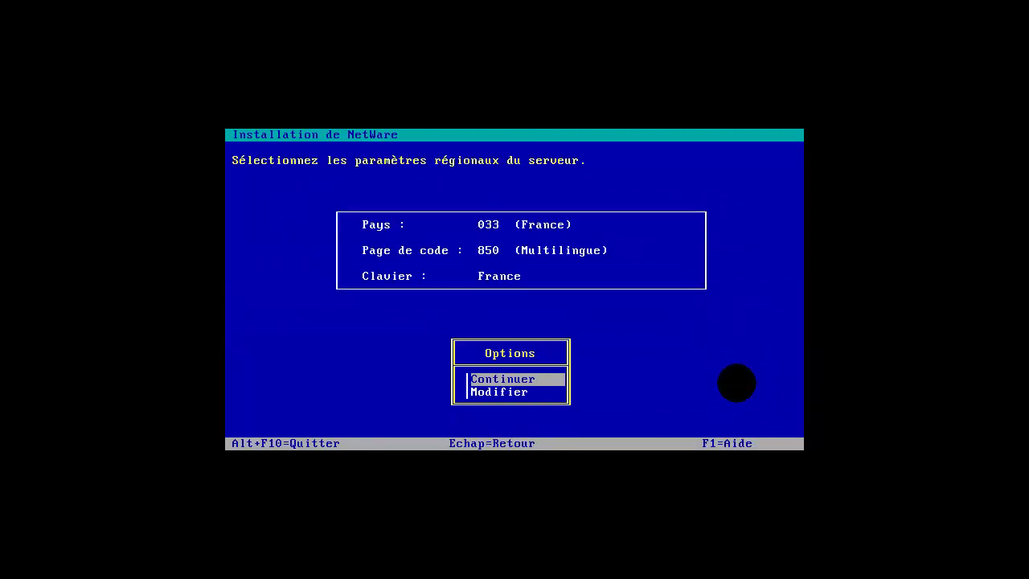
pyautogui.press('Return')
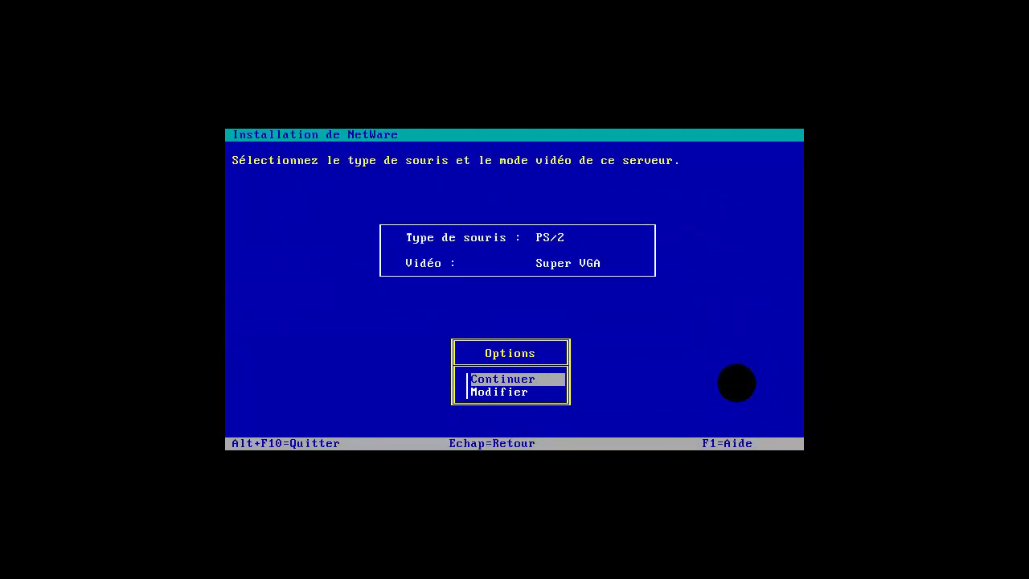
pyautogui.press('Return')
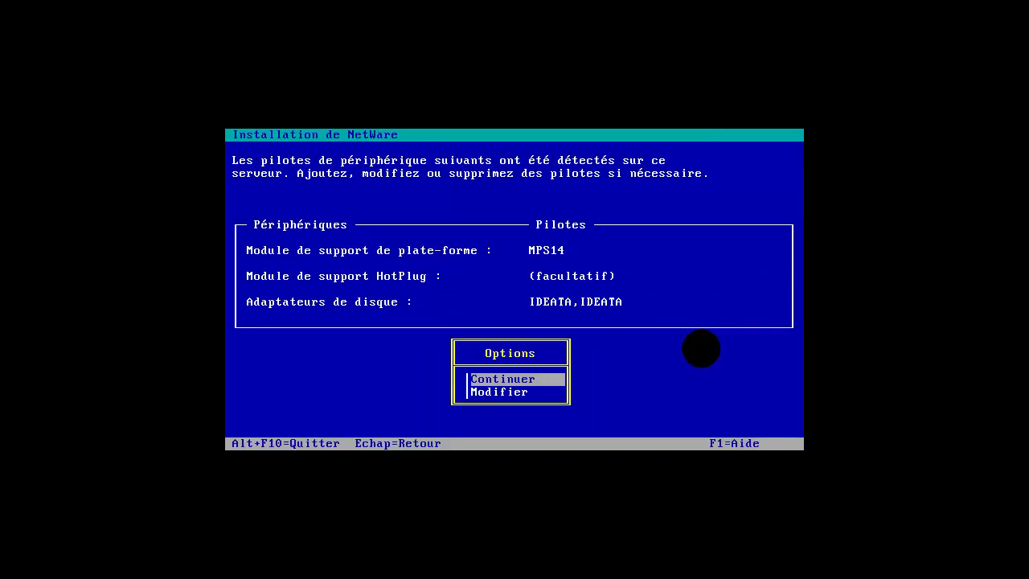
# Step: Accept detected disk drivers, choose PCNTNW.LAN for the PCnet-PCI card, and confirm the driver summary
pyautogui.press('Return')
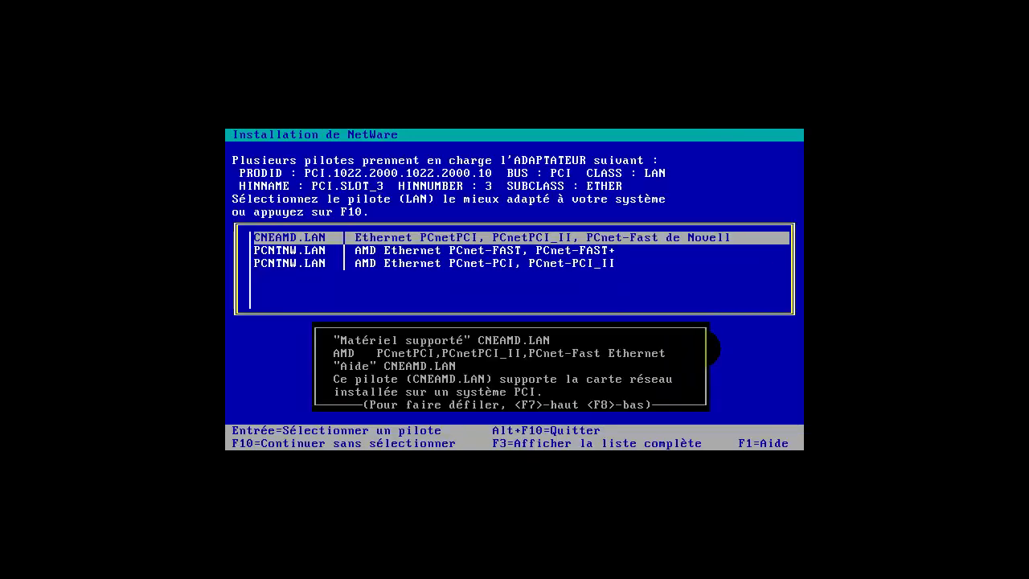
pyautogui.press('Down')
pyautogui.press('Down')
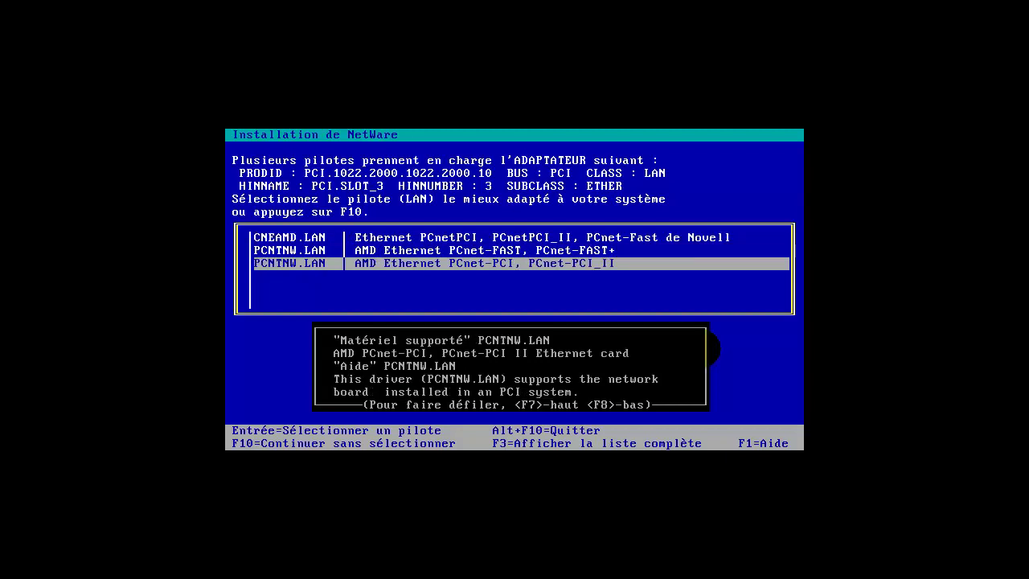
pyautogui.press('Up')
pyautogui.press('Up')
pyautogui.press('Down')
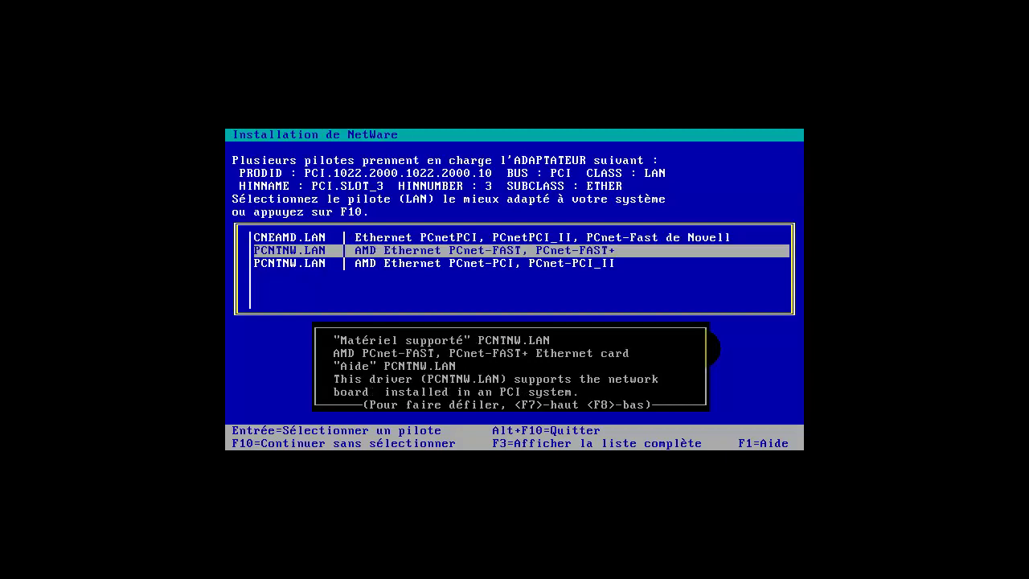
pyautogui.press('Down')
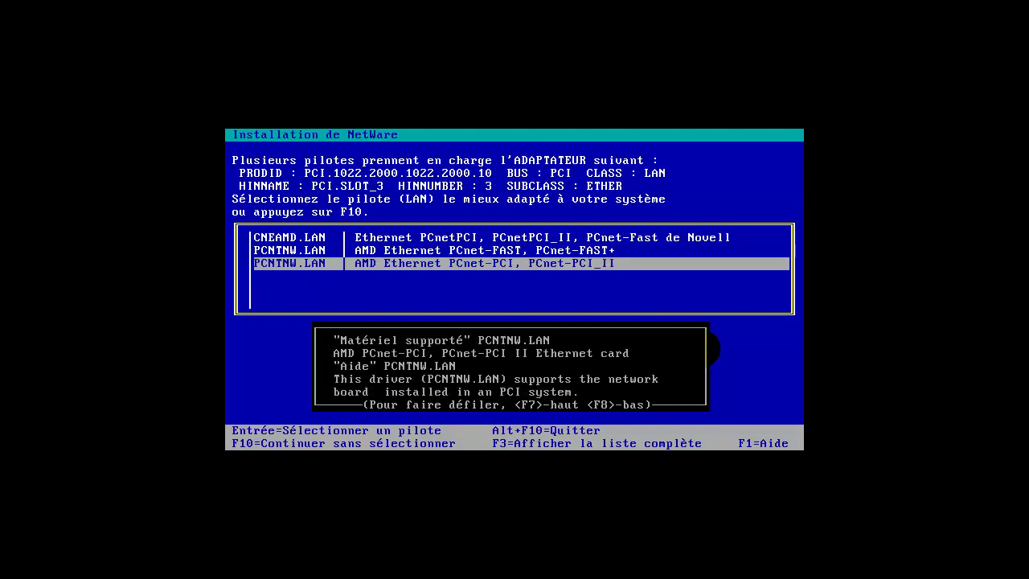
pyautogui.press('Return')
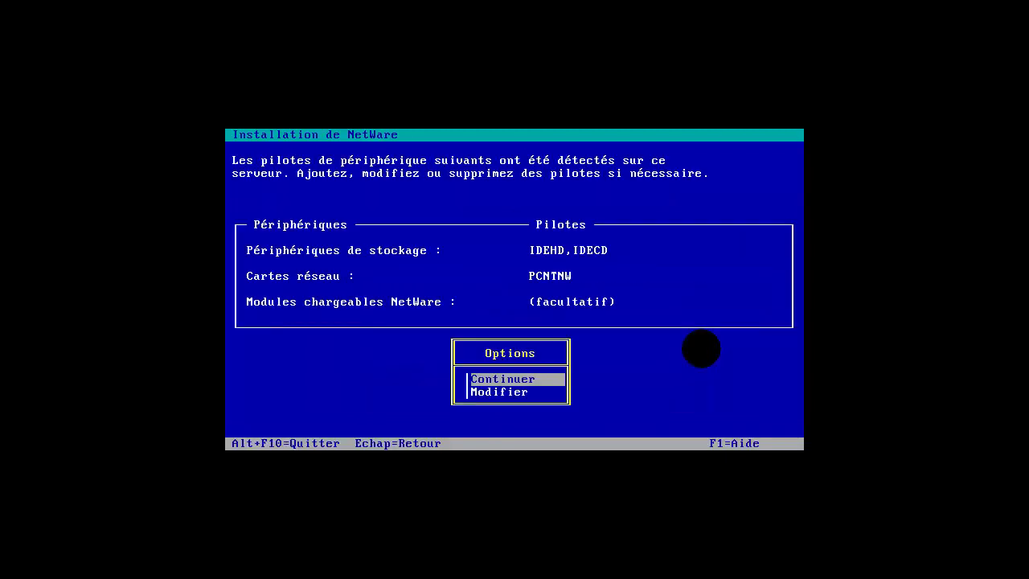
pyautogui.press('Return')
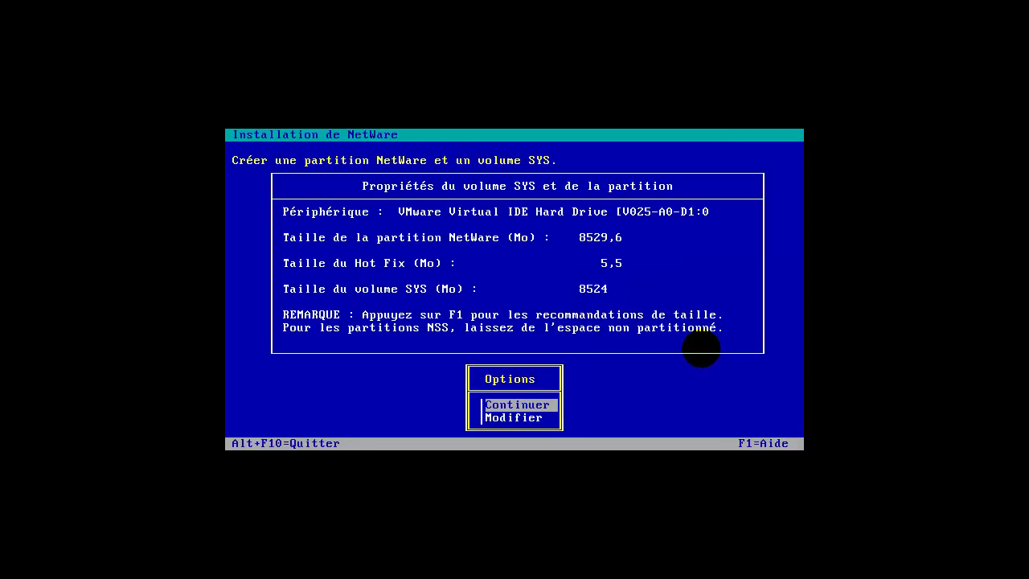
# Step: Accept the proposed 8524 MB SYS volume and partition sizes
pyautogui.press('Return')
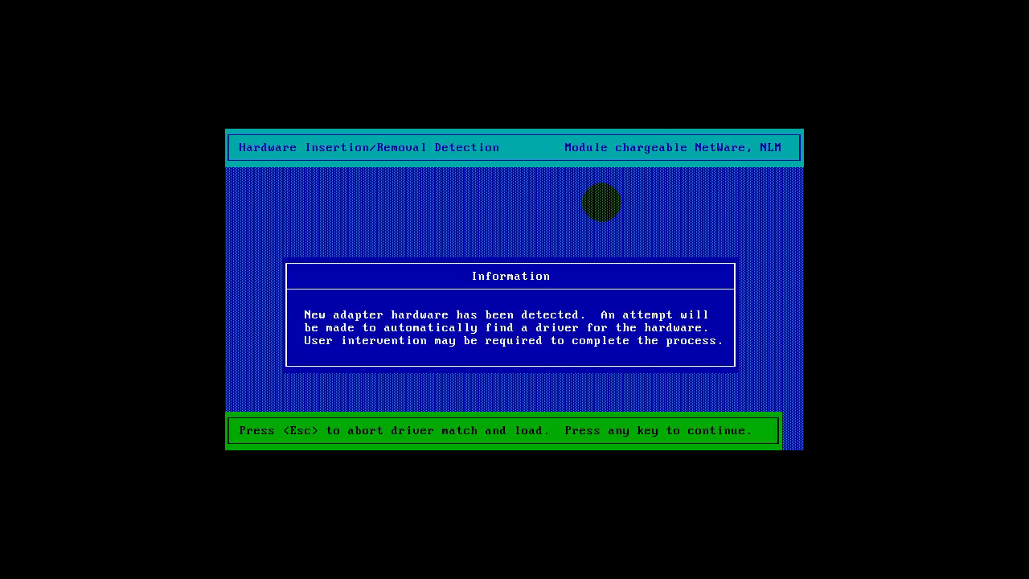
# Step: Use Ctrl+Esc to view server screen 2, then the System Console on screen 1
pyautogui.hotkey('ctrl', 'Escape')
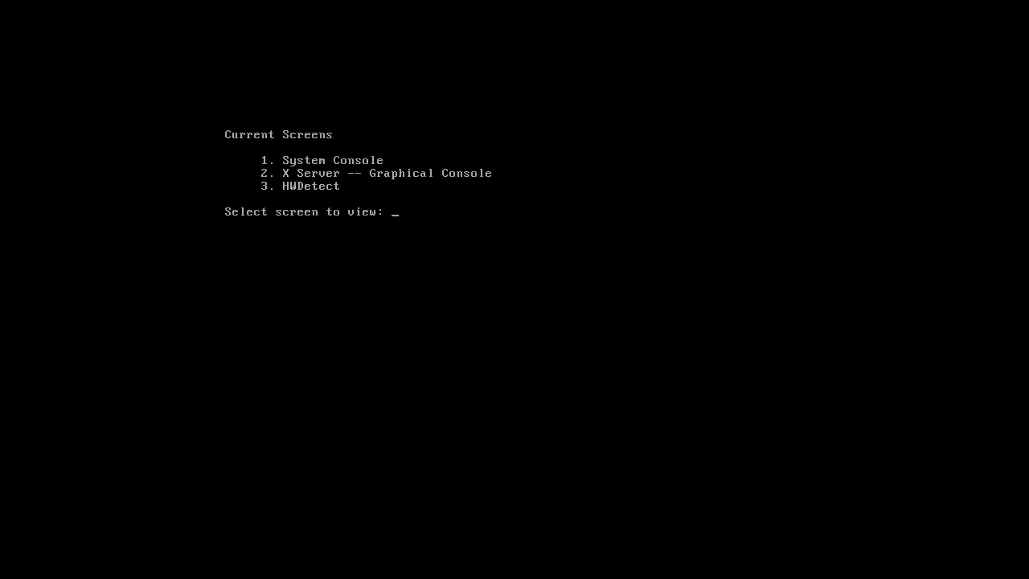
pyautogui.write('2')
pyautogui.press('Return')
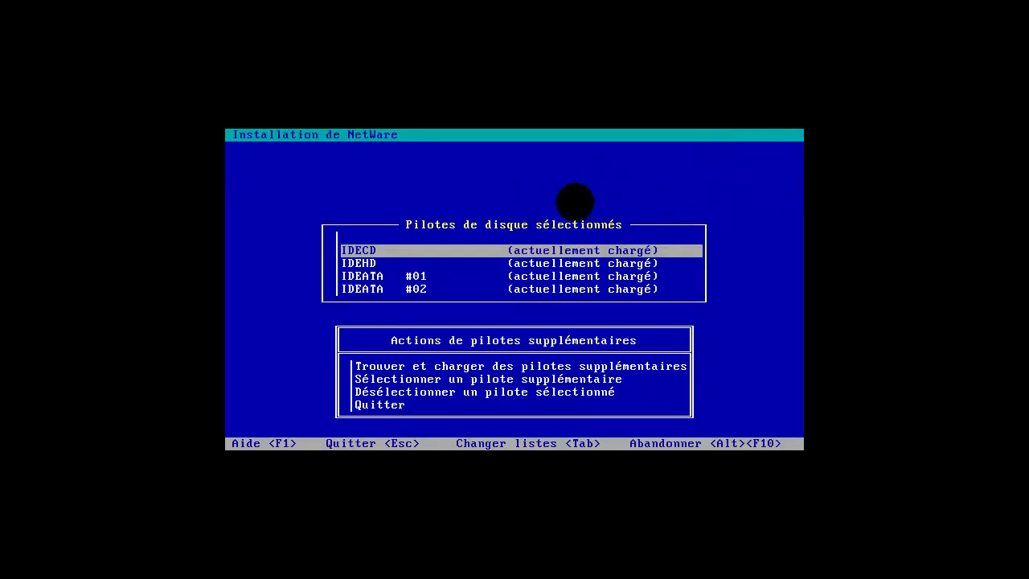
pyautogui.press('Down')
pyautogui.press('Down')
pyautogui.press('Down')
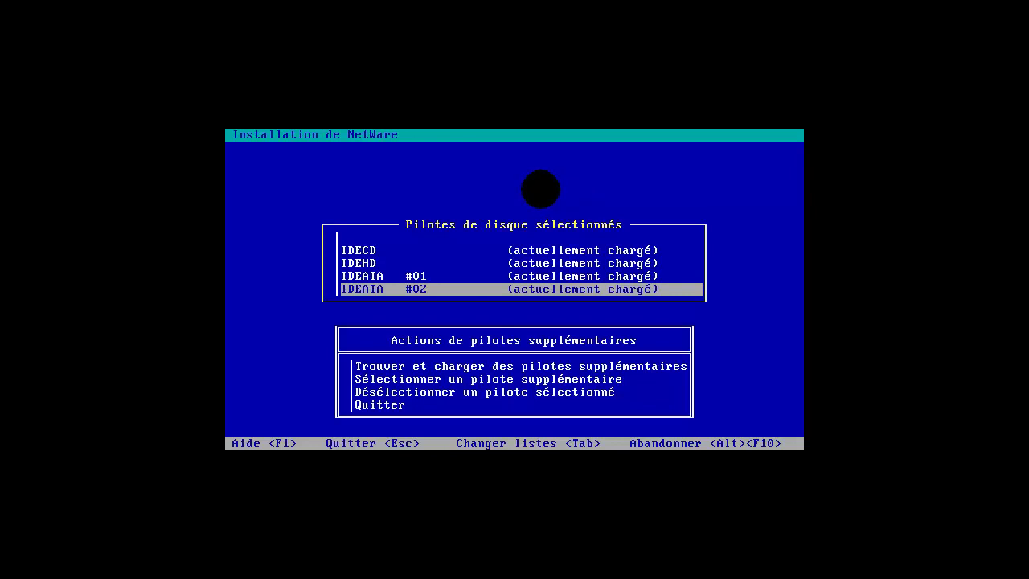
pyautogui.hotkey('ctrl', 'Escape')
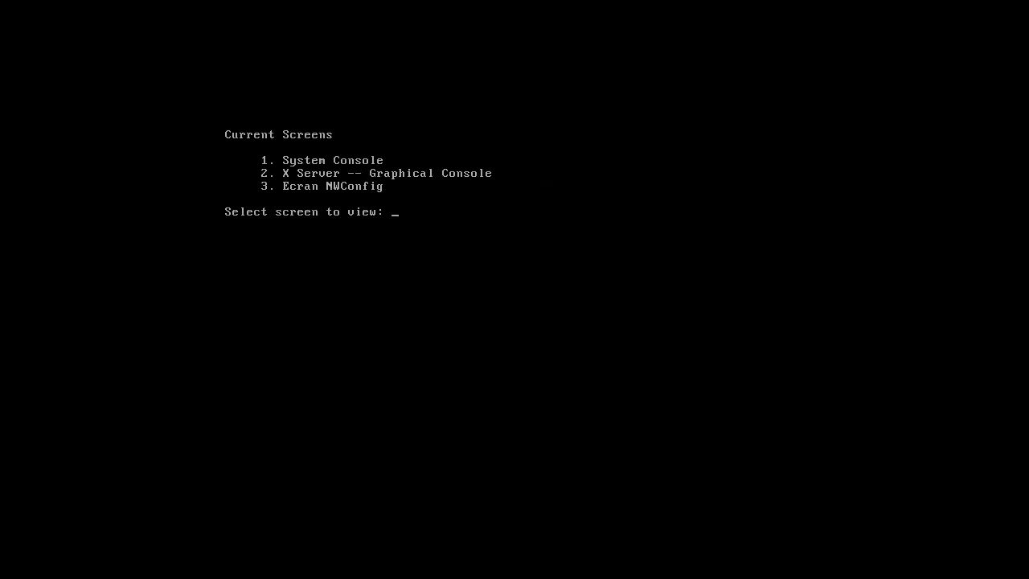
pyautogui.write('1')
pyautogui.press('Return')
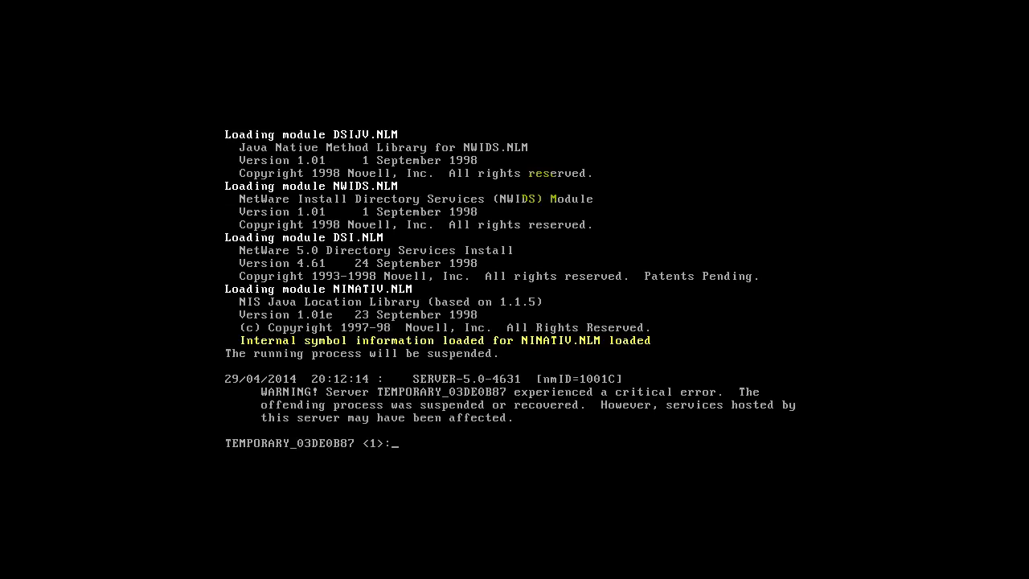
# Step: Check screen 2 and the NWConfig screen 3, then return to the graphical server properties screen 2
pyautogui.hotkey('ctrl', 'Escape')
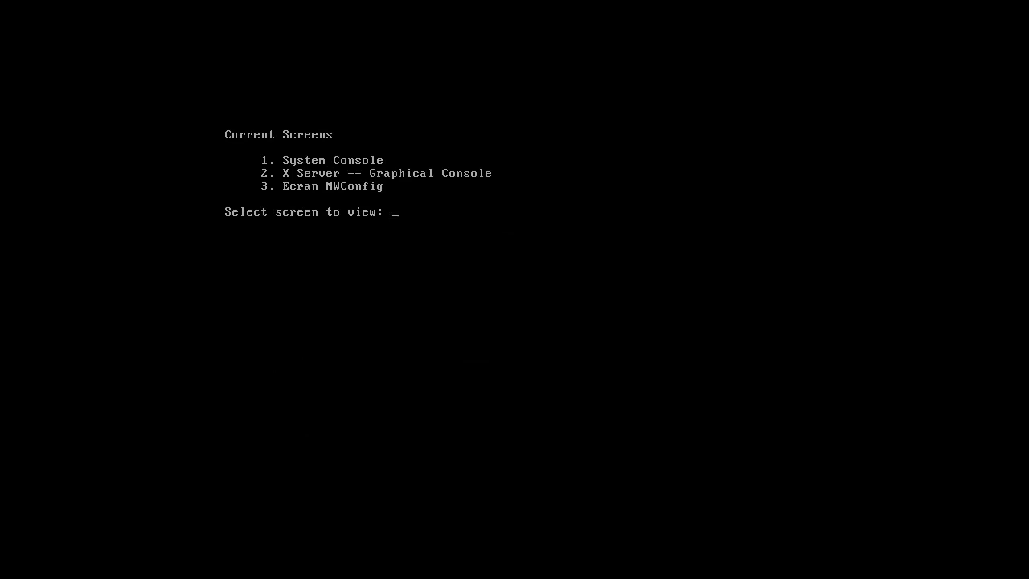
pyautogui.write('2')
pyautogui.press('Return')
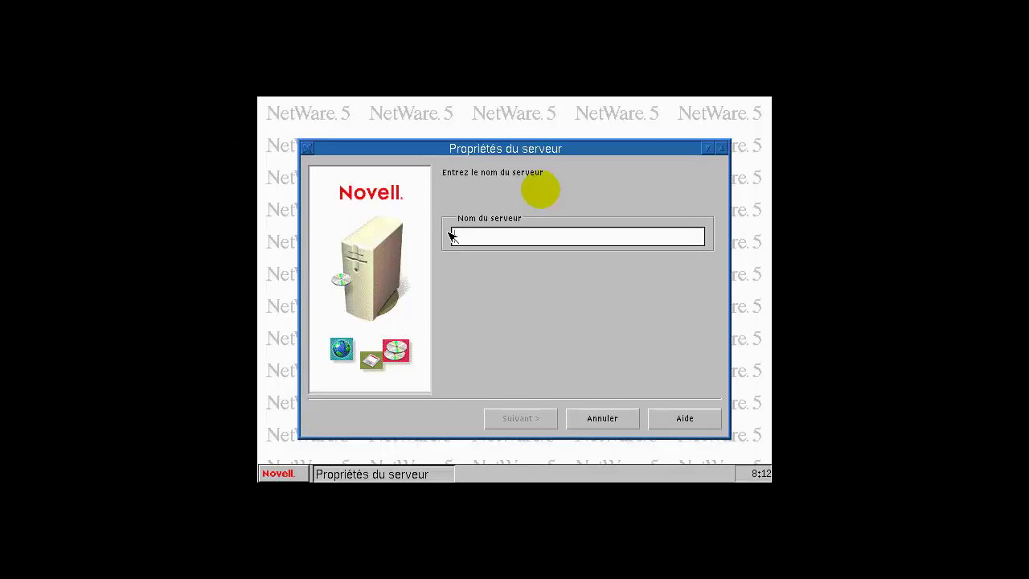
pyautogui.hotkey('ctrl', 'Escape')
pyautogui.write('3')
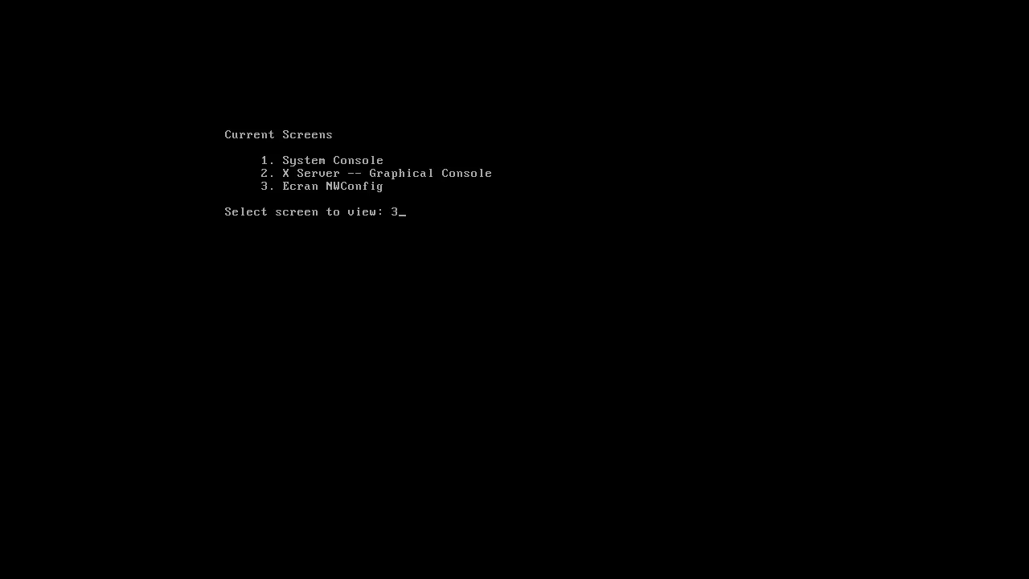
pyautogui.press('Return')
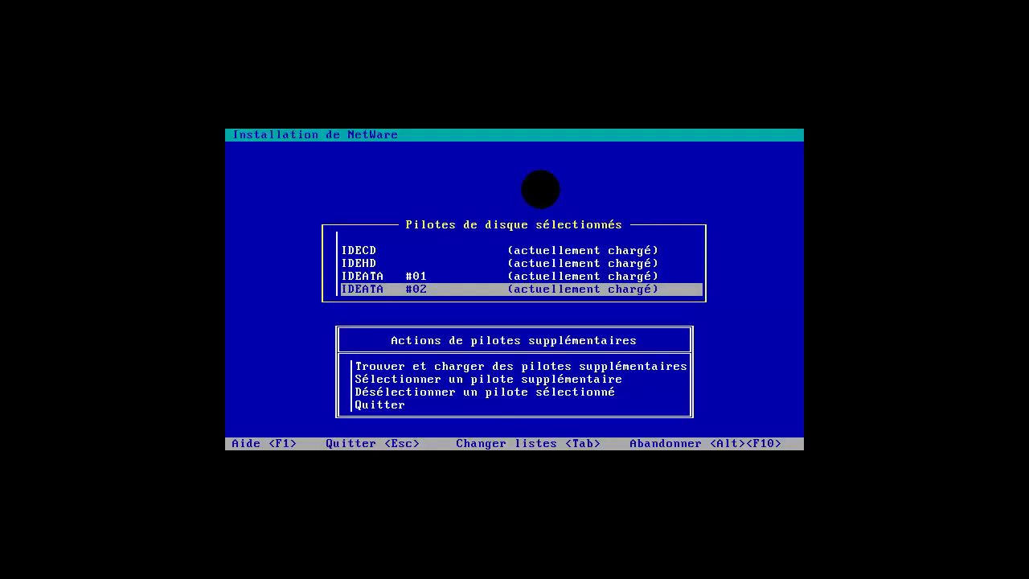
pyautogui.hotkey('ctrl', 'Escape')
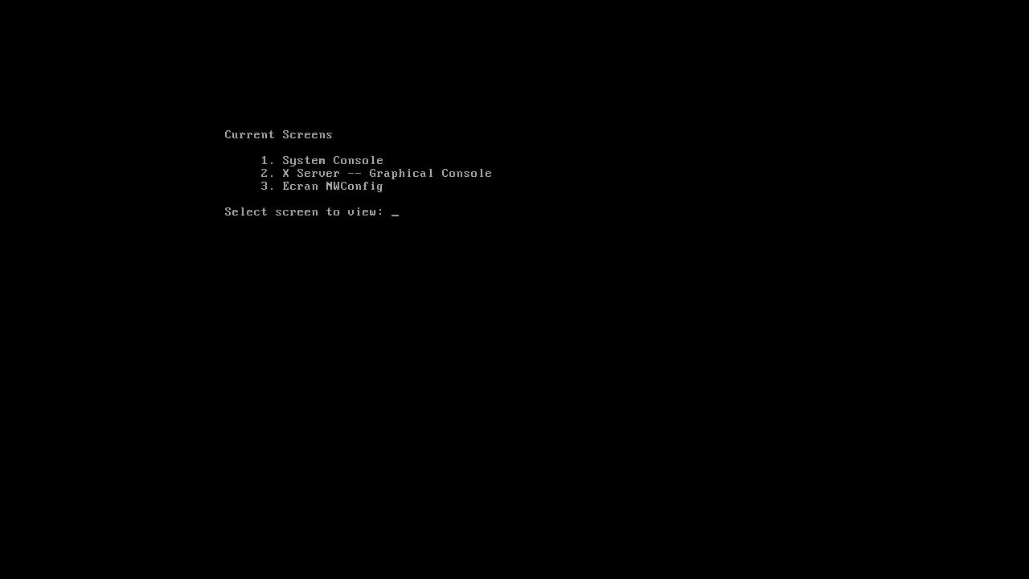
pyautogui.write('2')
pyautogui.press('Return')
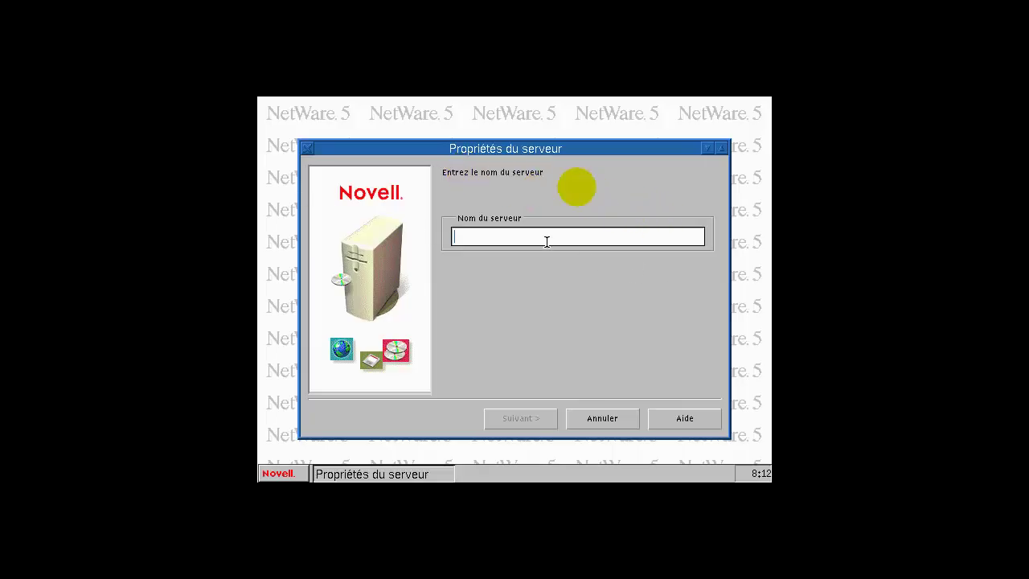
# Step: Enter SRV_NW as the Nom du serveur and continue with Suivant
pyautogui.write('SRV_NW')
pyautogui.click(530, 417)
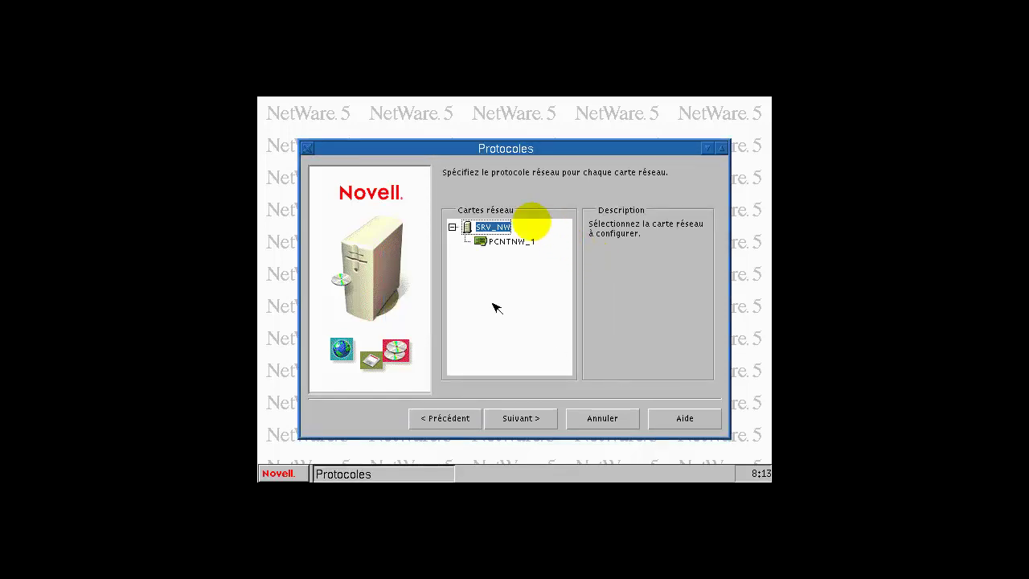
# Step: Enable IP on the PCNTNW_1 card, then bring up VMnet1 in the Virtual Network Editor
pyautogui.click(512, 242)
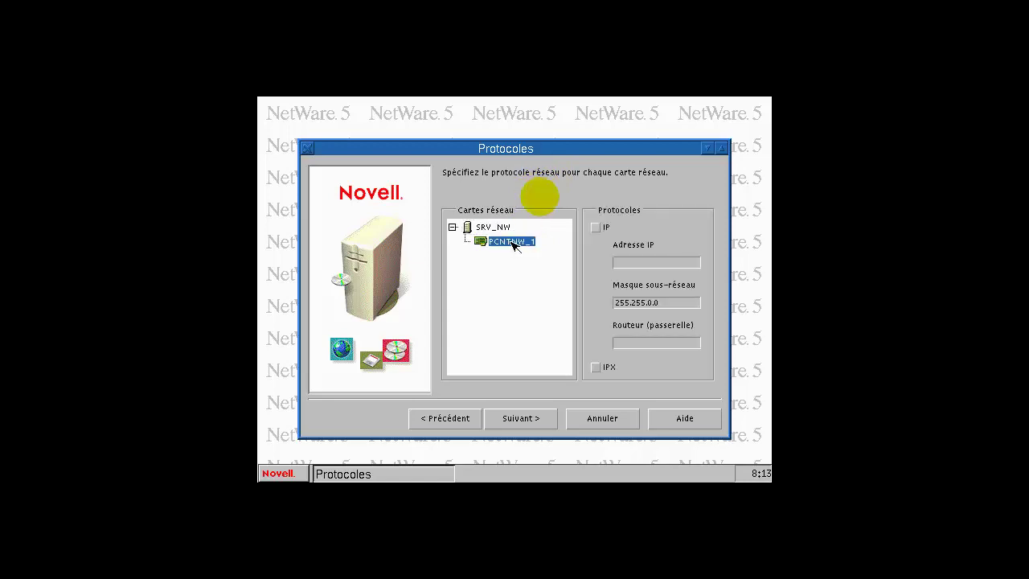
pyautogui.click(596, 228)
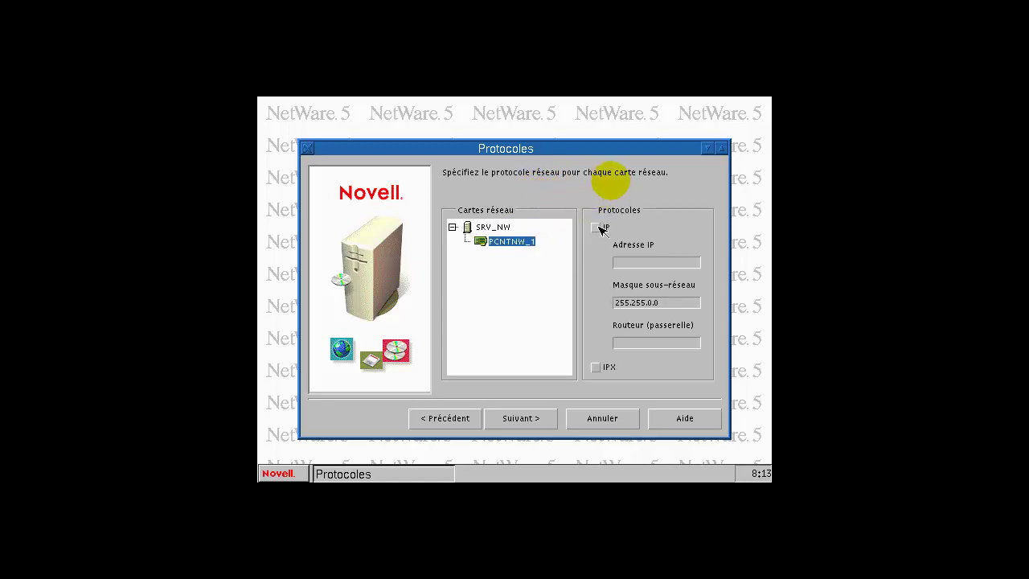
pyautogui.click(654, 264)
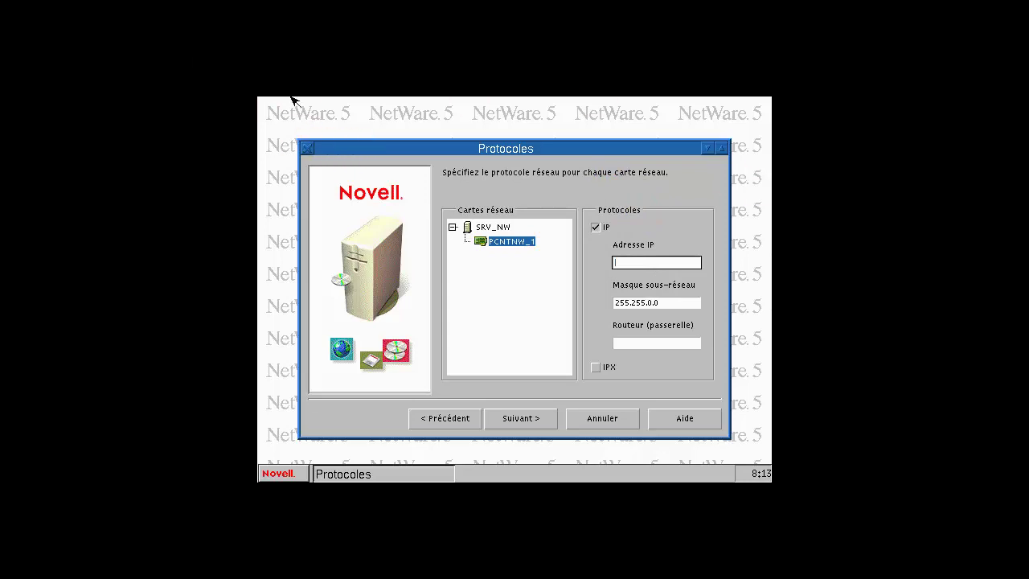
pyautogui.click(24, 18)
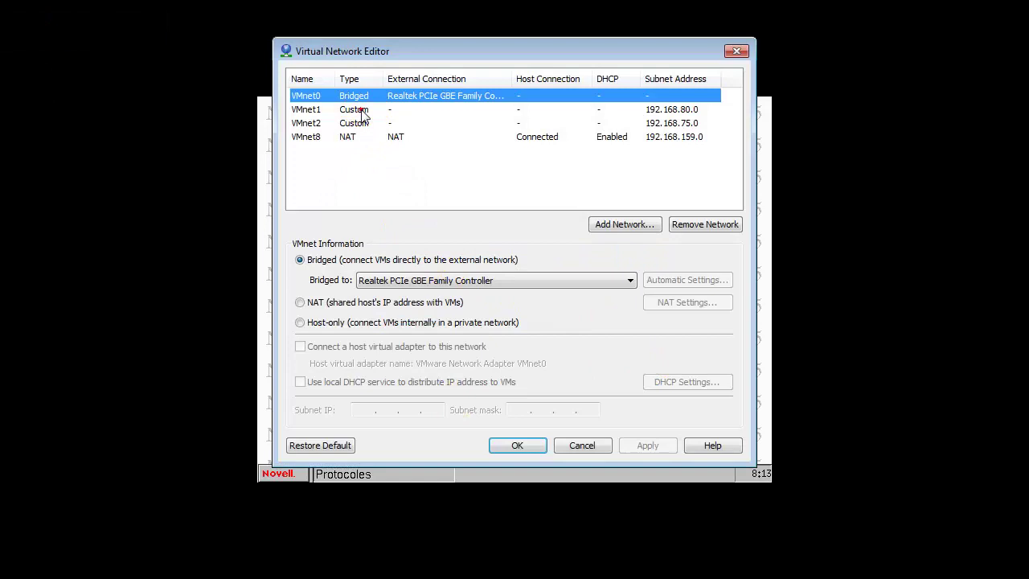
pyautogui.click(361, 111)
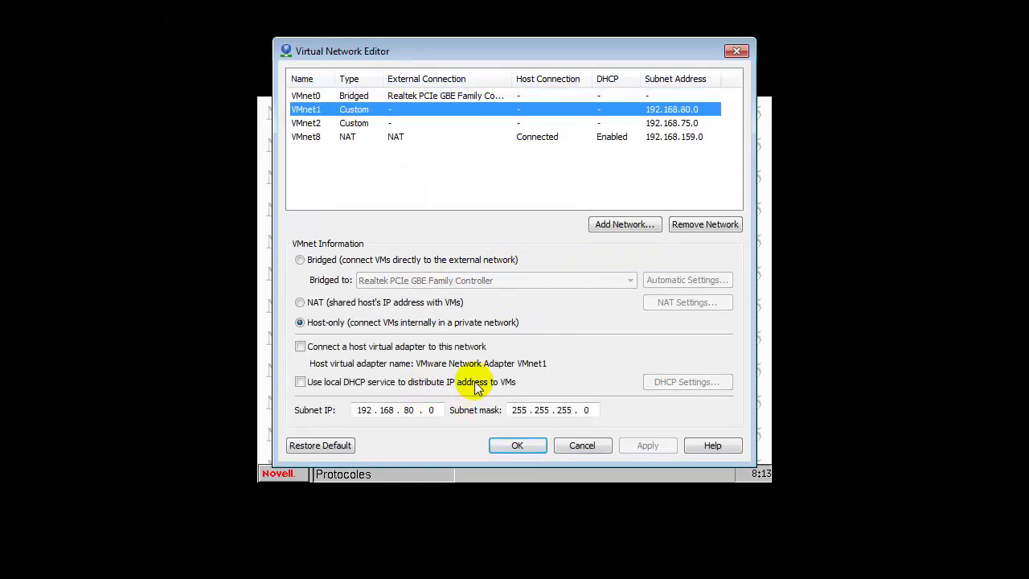
# Step: Connect a host virtual adapter to VMnet1 and enable local DHCP
pyautogui.click(300, 346)
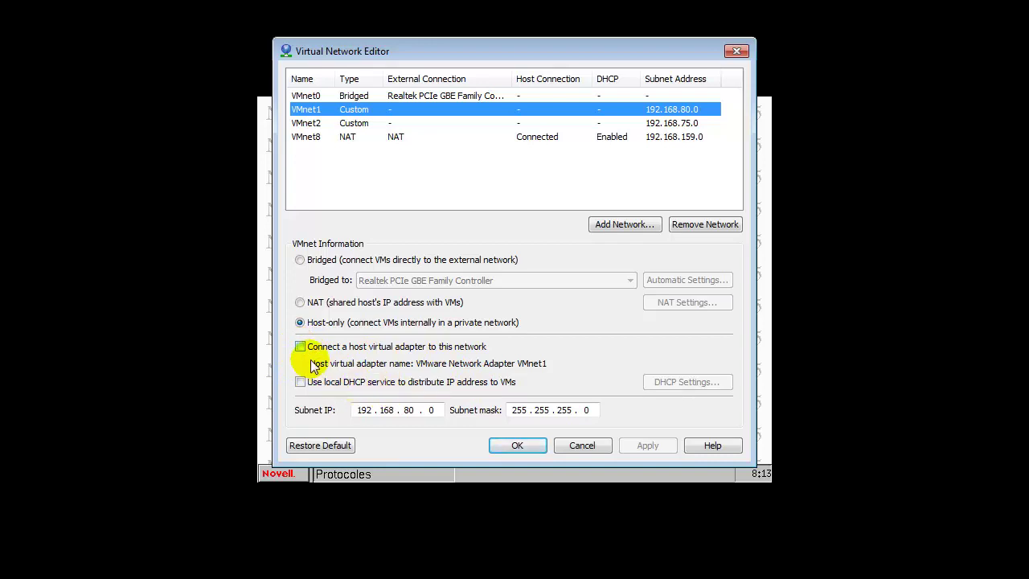
pyautogui.click(300, 348)
pyautogui.click(300, 383)
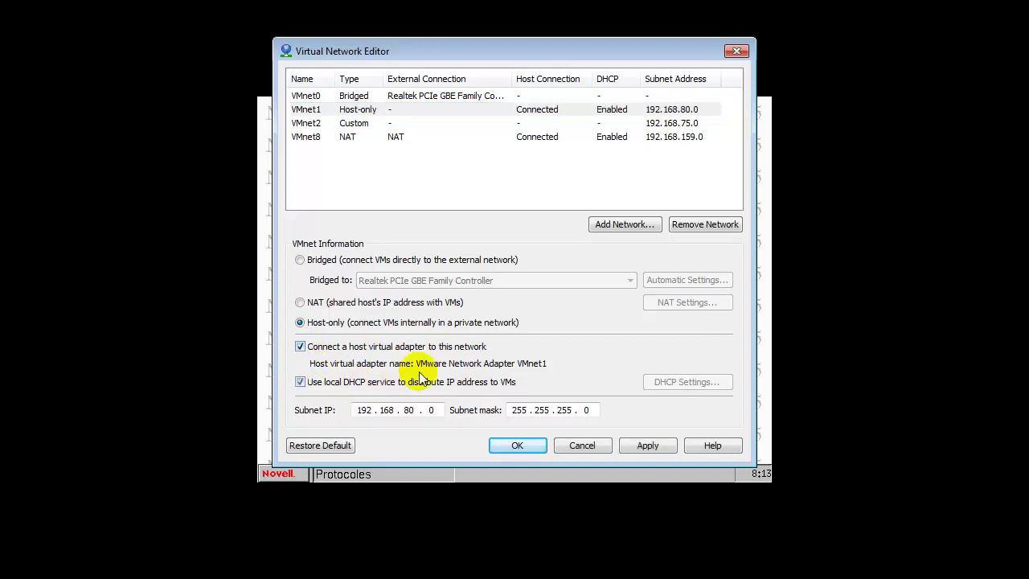
# Step: Set the VMnet1 DHCP end address to 192.168.80.250 and apply the network changes
pyautogui.click(680, 384)
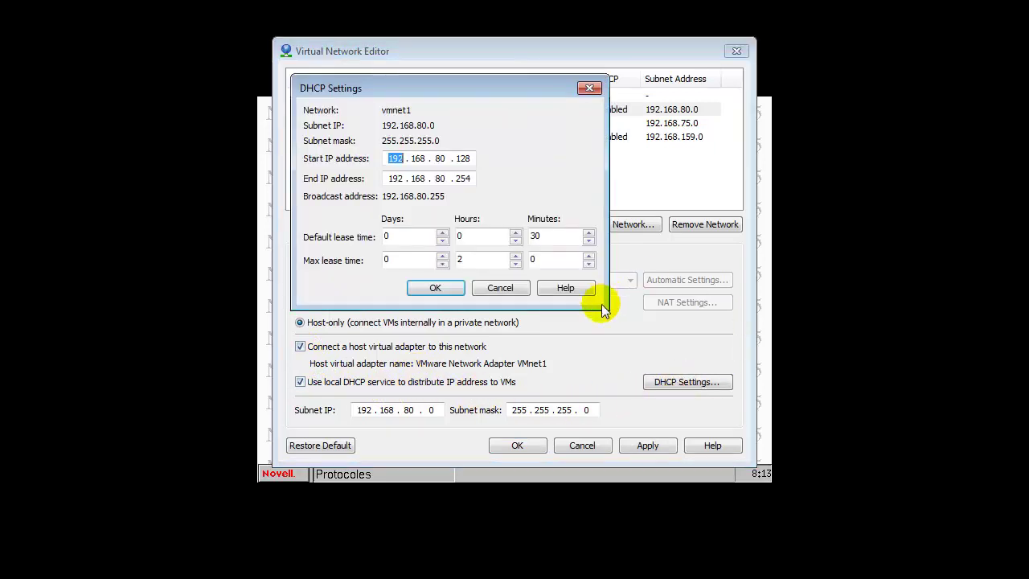
pyautogui.click(463, 178)
pyautogui.press('BackSpace')
pyautogui.write('0')
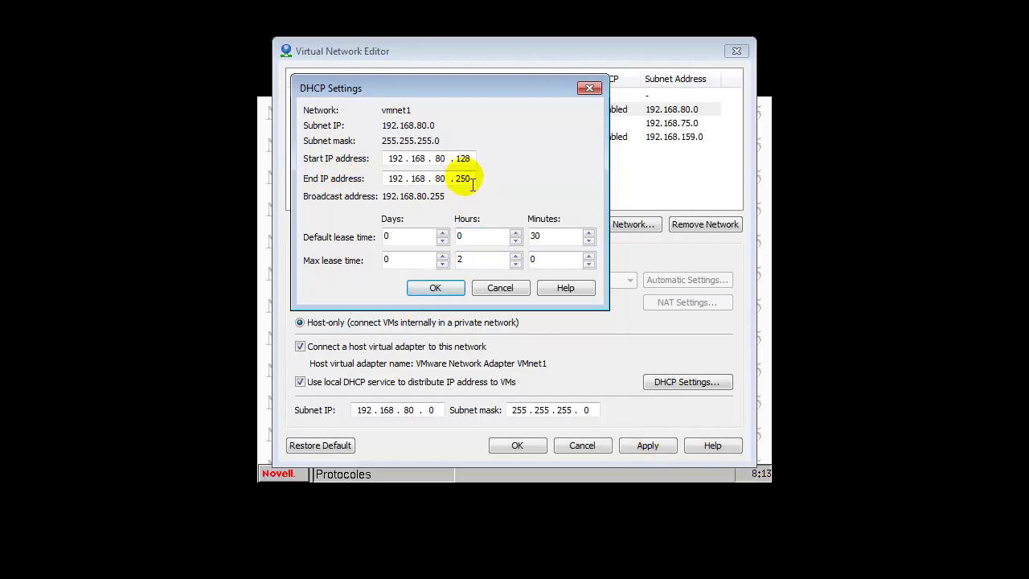
pyautogui.click(445, 288)
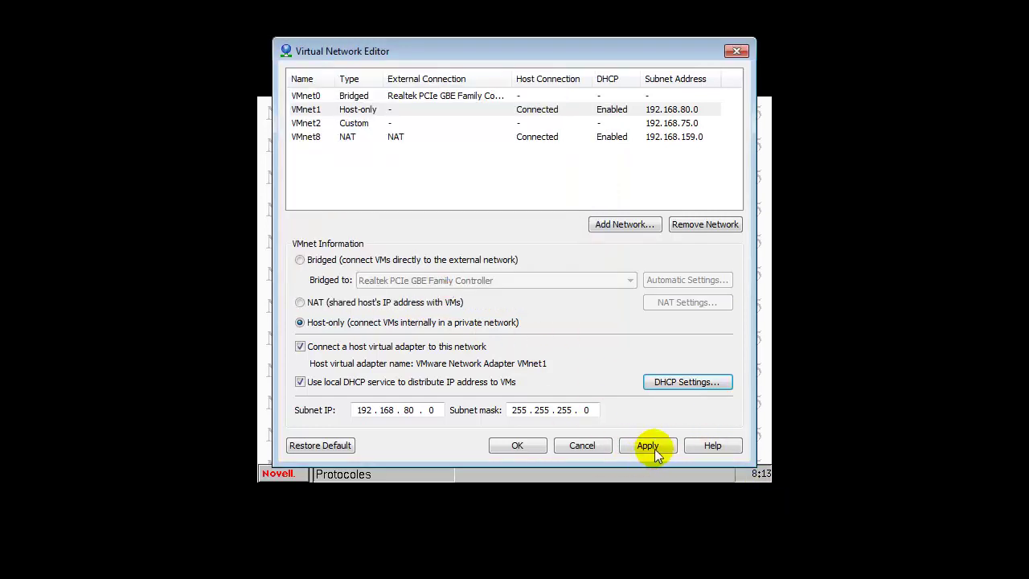
pyautogui.click(517, 445)
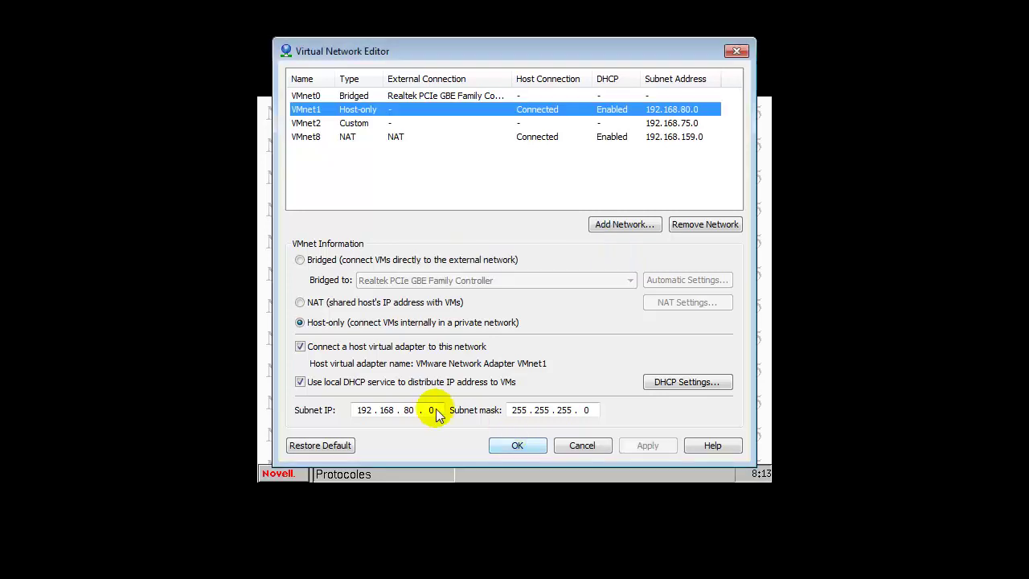
pyautogui.click(518, 443)
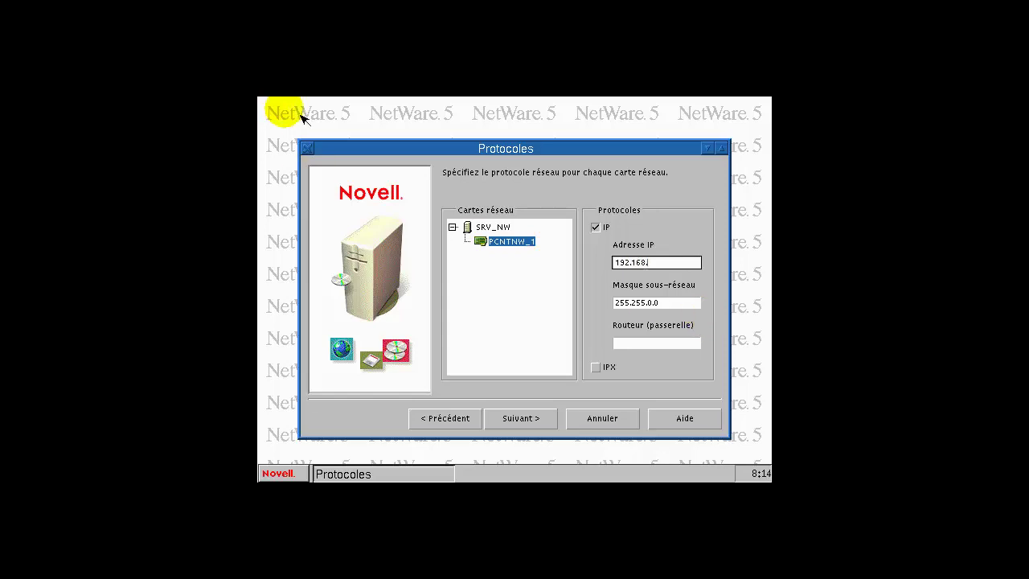
# Step: Check the VMnet subnets in the Virtual Network Editor and close it without changes
pyautogui.click(32, 0)
pyautogui.click(20, 18)
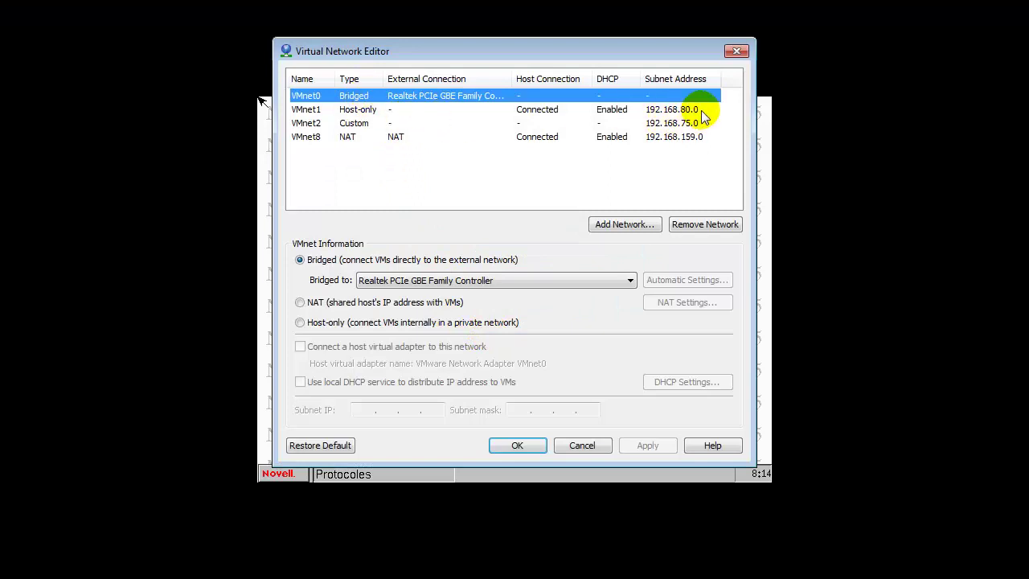
pyautogui.click(583, 445)
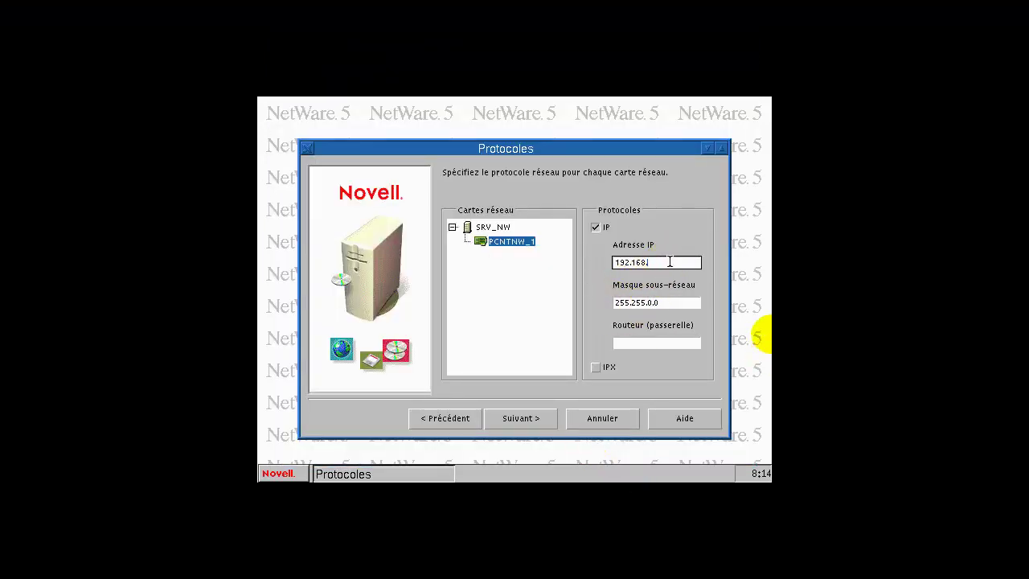
# Step: Enter IP and gateway 192.168.80.254, correct the mask to 255.255.255.0, and continue
pyautogui.click(756, 345)
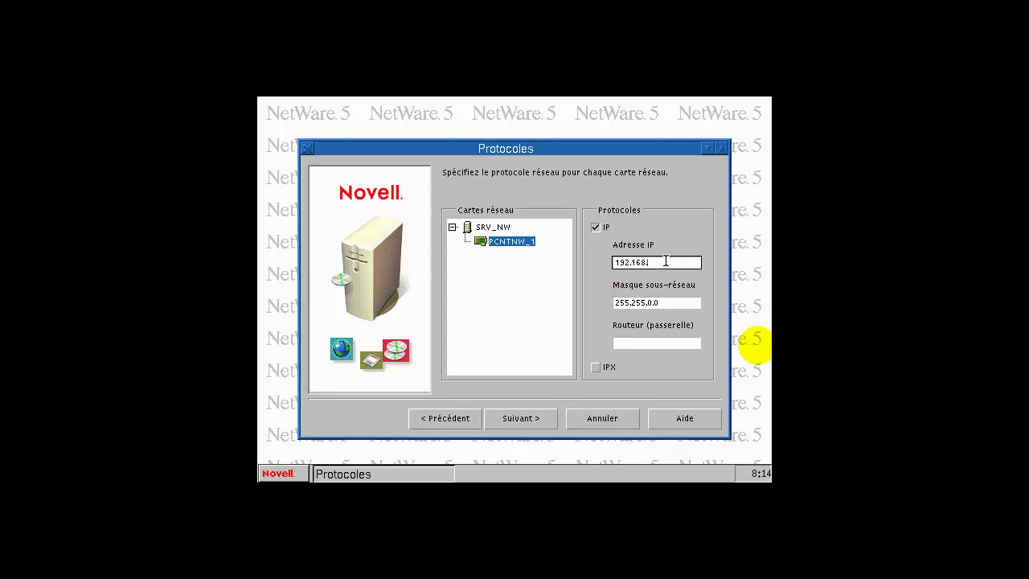
pyautogui.write('80.254')
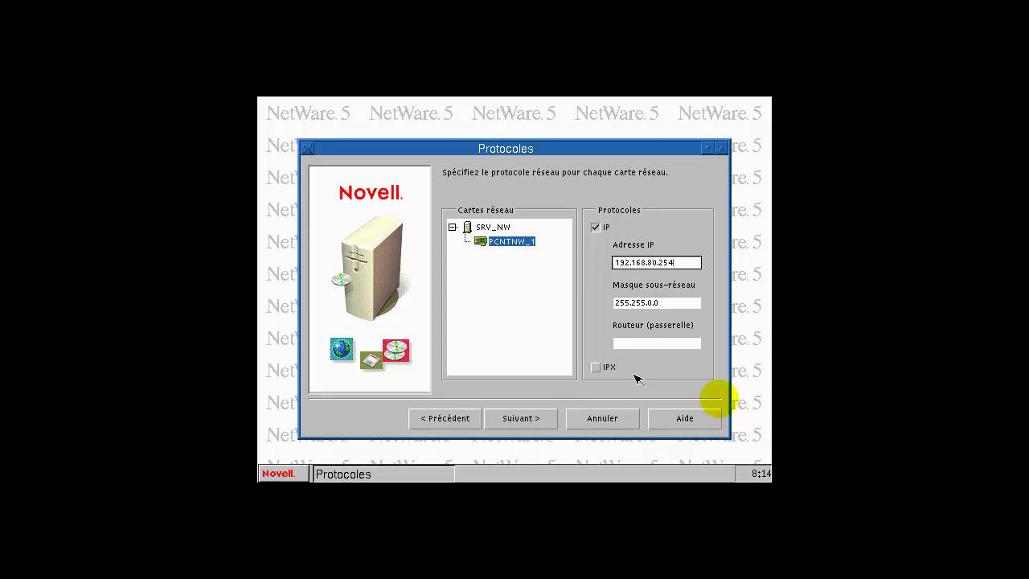
pyautogui.click(646, 347)
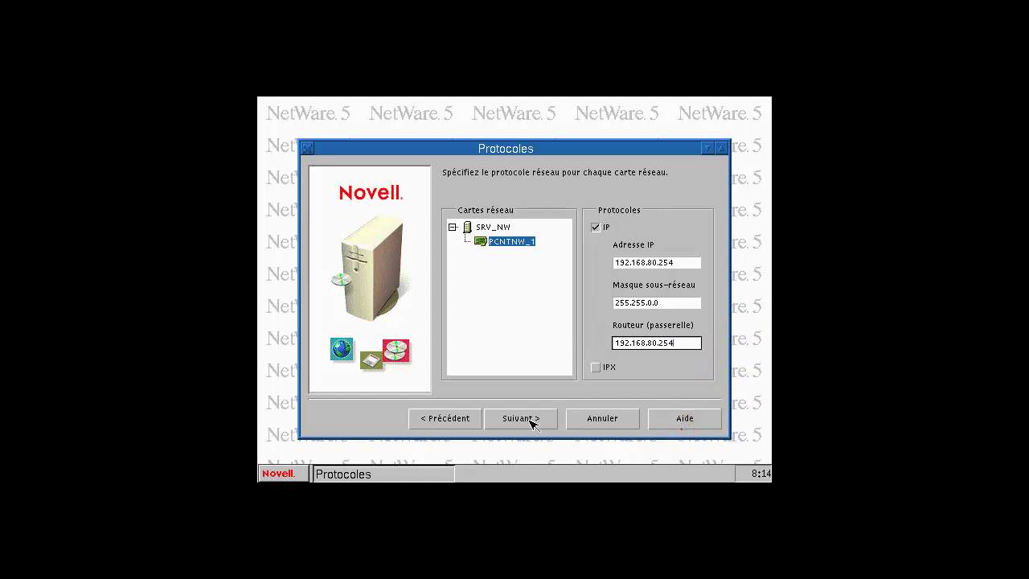
pyautogui.click(532, 419)
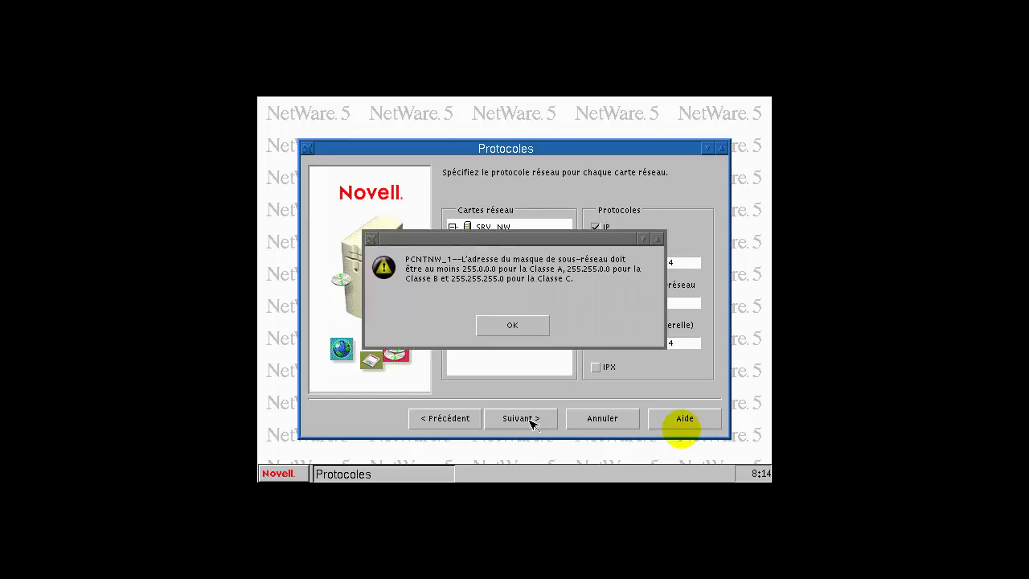
pyautogui.click(519, 330)
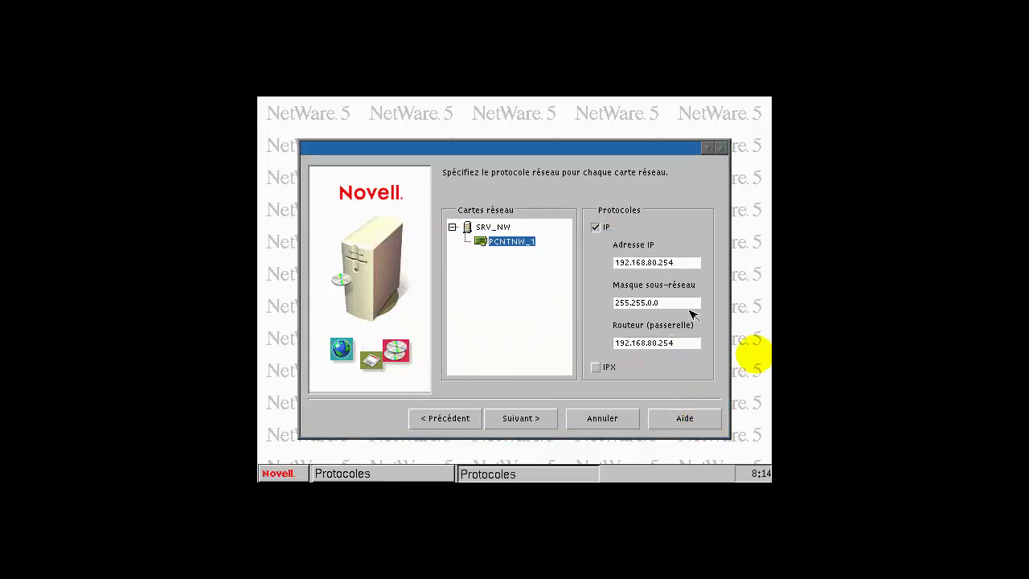
pyautogui.hotkey('shift', 'Left')
pyautogui.hotkey('shift', 'Left')
pyautogui.hotkey('shift', 'Left')
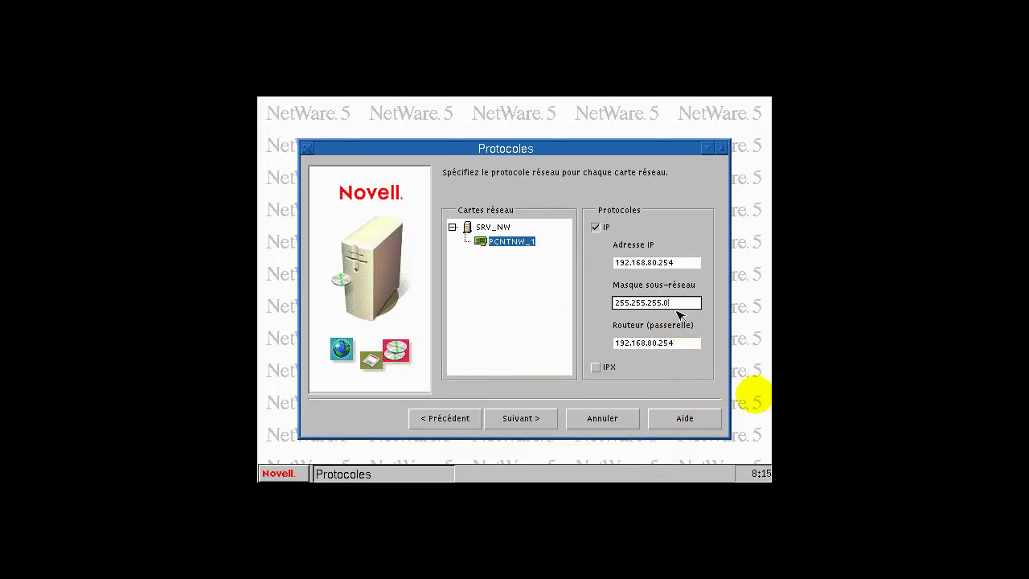
pyautogui.click(537, 423)
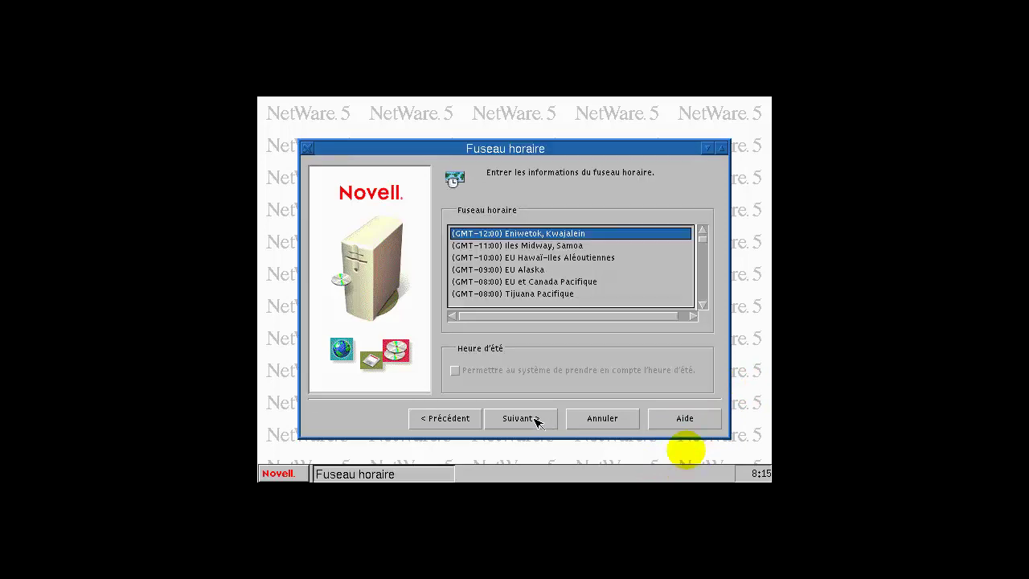
# Step: Select the (GMT+01:00) Paris, Madrid, Amsterdam time zone and continue
pyautogui.moveTo(704, 243); pyautogui.dragTo(703, 266)
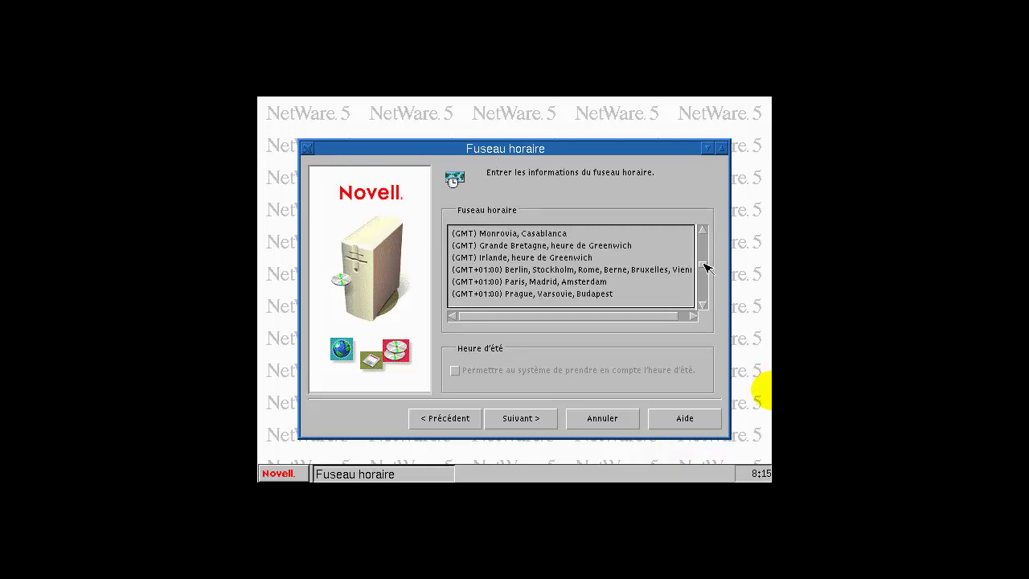
pyautogui.click(552, 281)
pyautogui.click(549, 420)
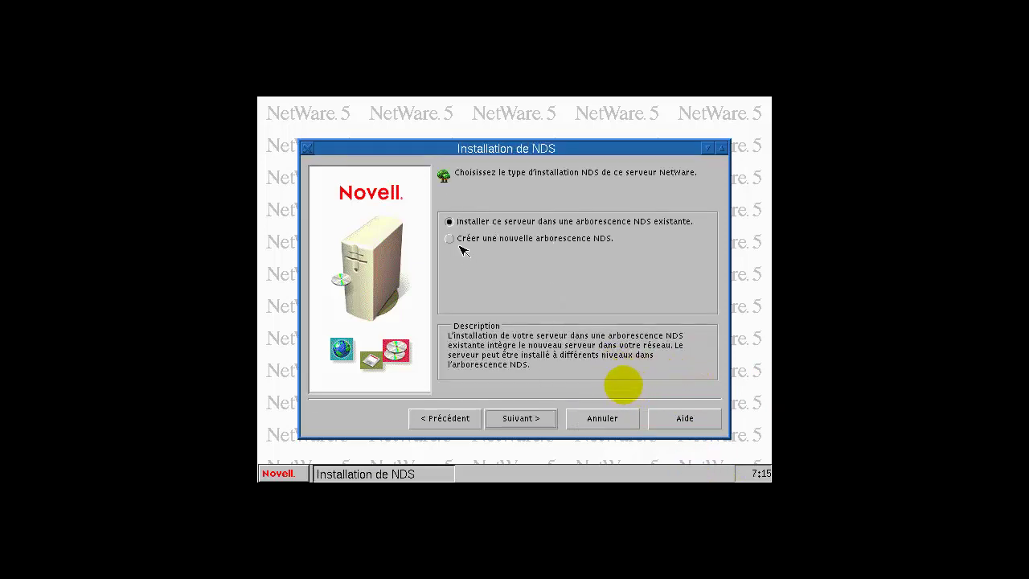
# Step: Choose to create a new NDS tree and fill in the server context O=contexte
pyautogui.click(454, 239)
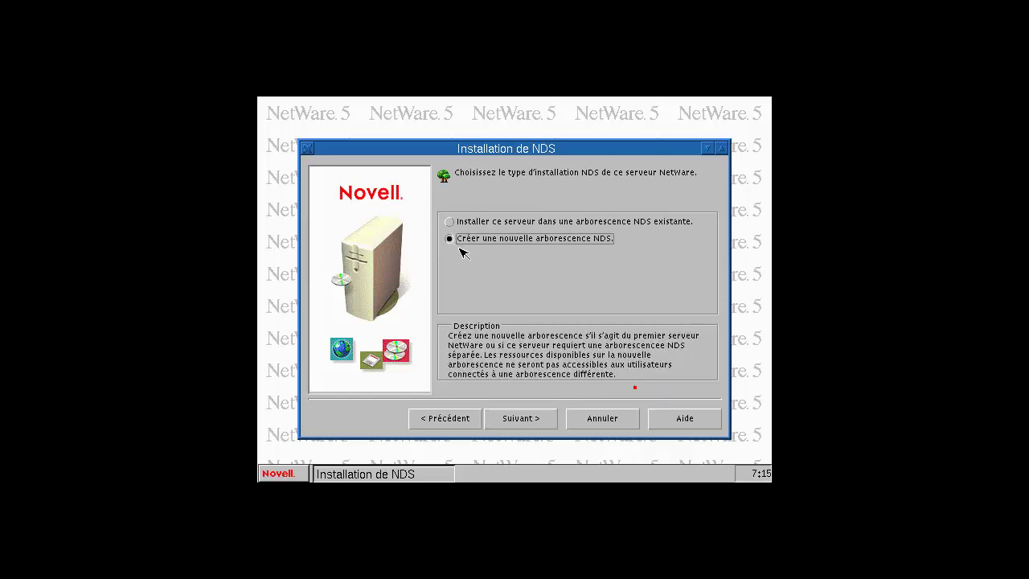
pyautogui.click(534, 419)
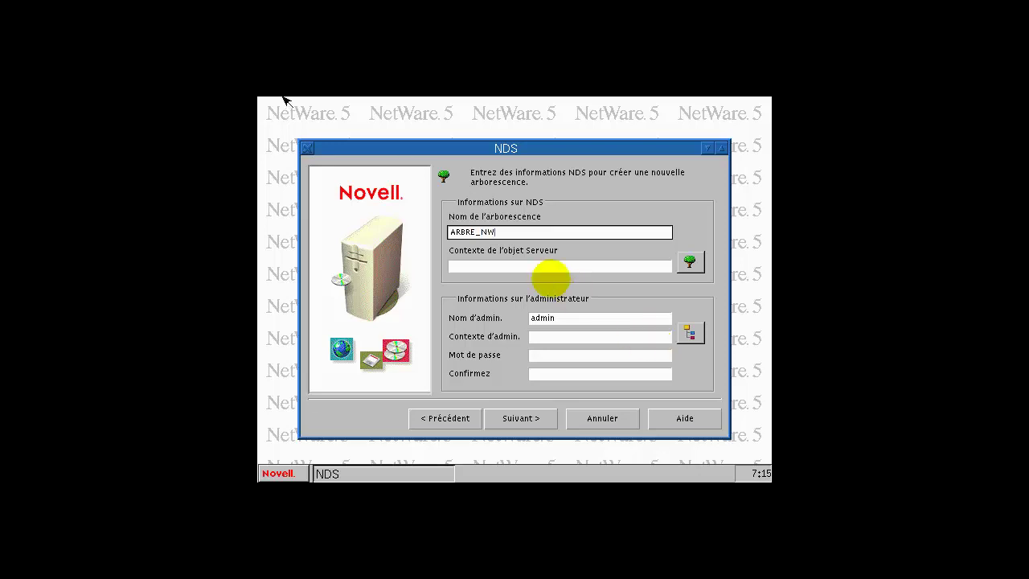
pyautogui.click(534, 267)
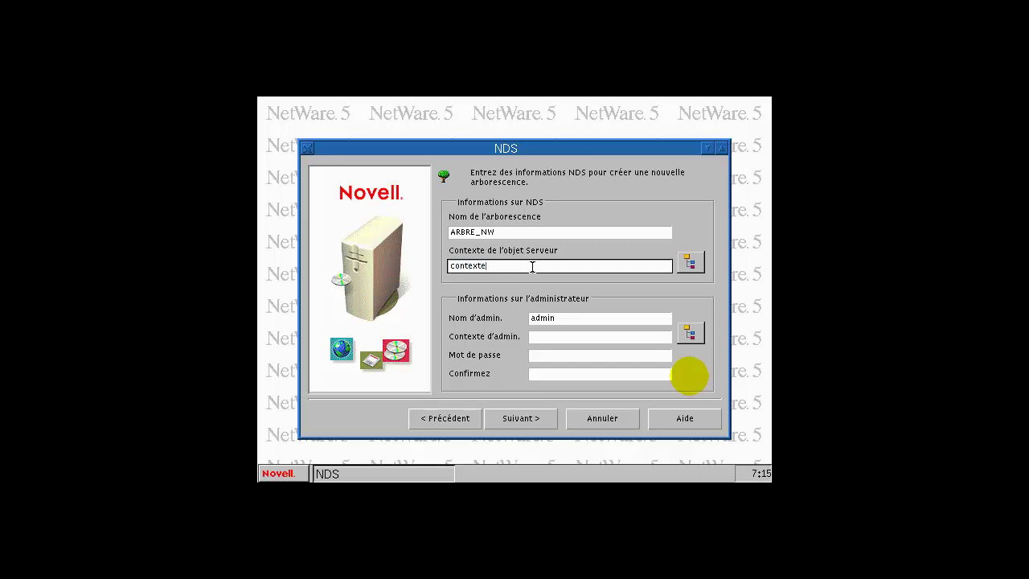
pyautogui.click(555, 336)
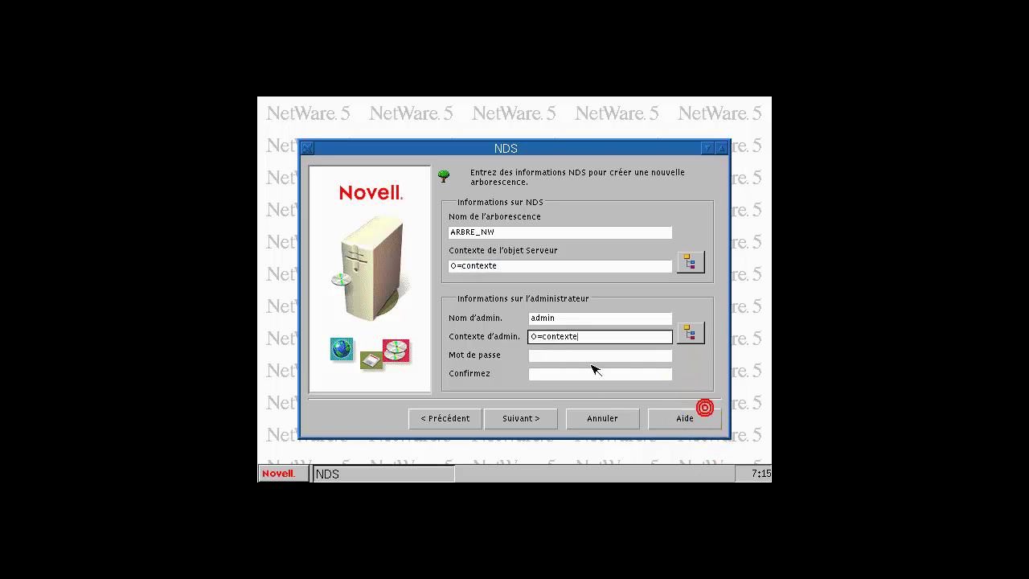
# Step: Set the admin context O=contexte, enter and confirm the admin password, and submit
pyautogui.click(570, 354)
pyautogui.hotkey('shift', 'Tab')
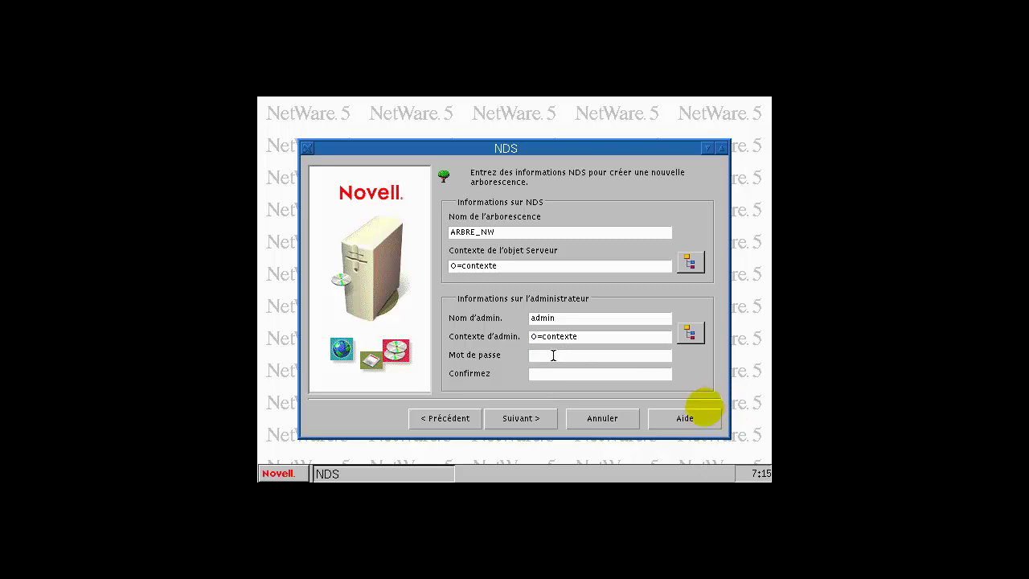
pyautogui.click(558, 355)
pyautogui.write('novel')
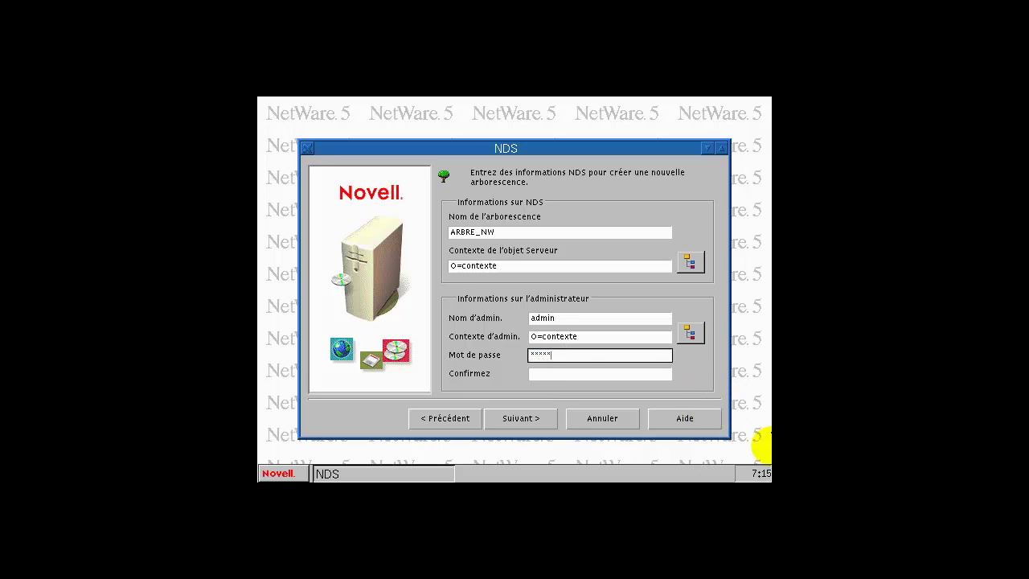
pyautogui.write('l')
pyautogui.press('Tab')
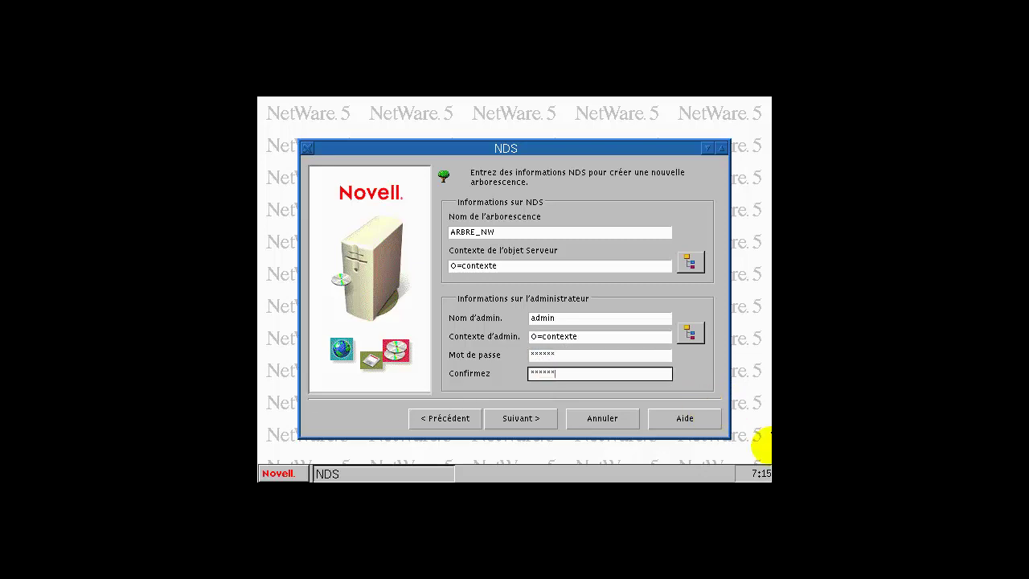
pyautogui.click(524, 422)
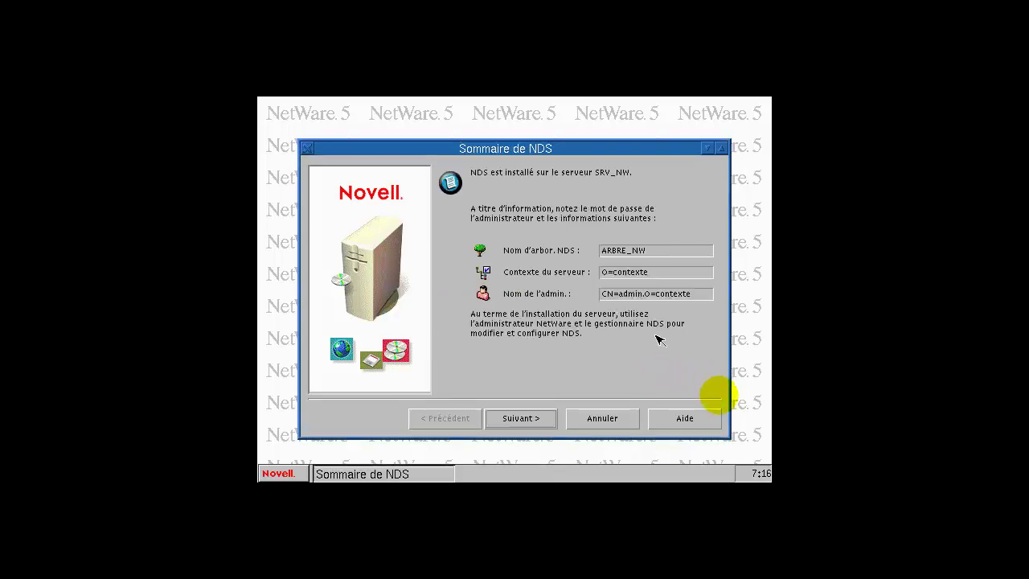
# Step: Accept the NDS summary and choose Installer sans licence on the Licences page
pyautogui.click(534, 424)
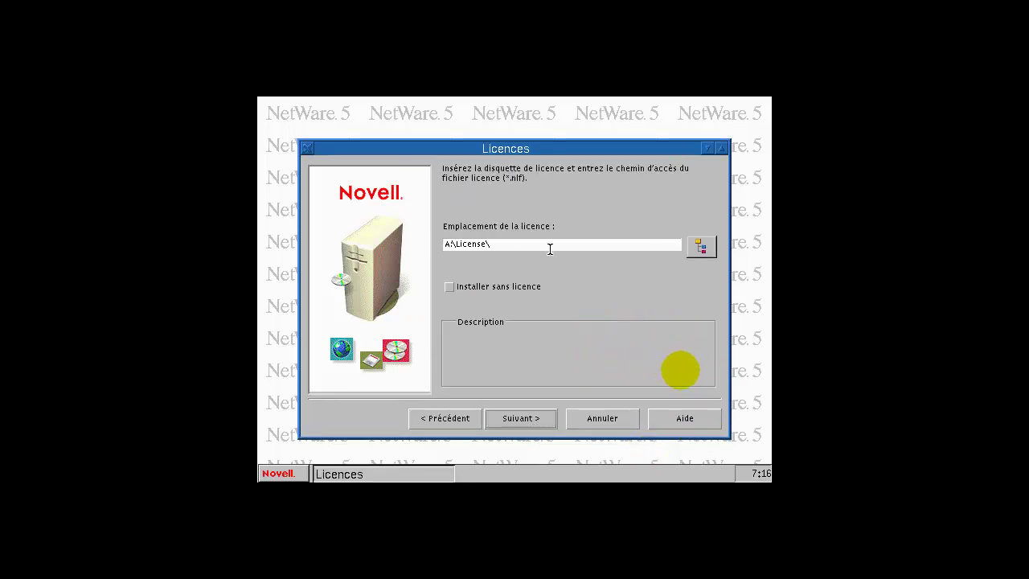
pyautogui.click(454, 291)
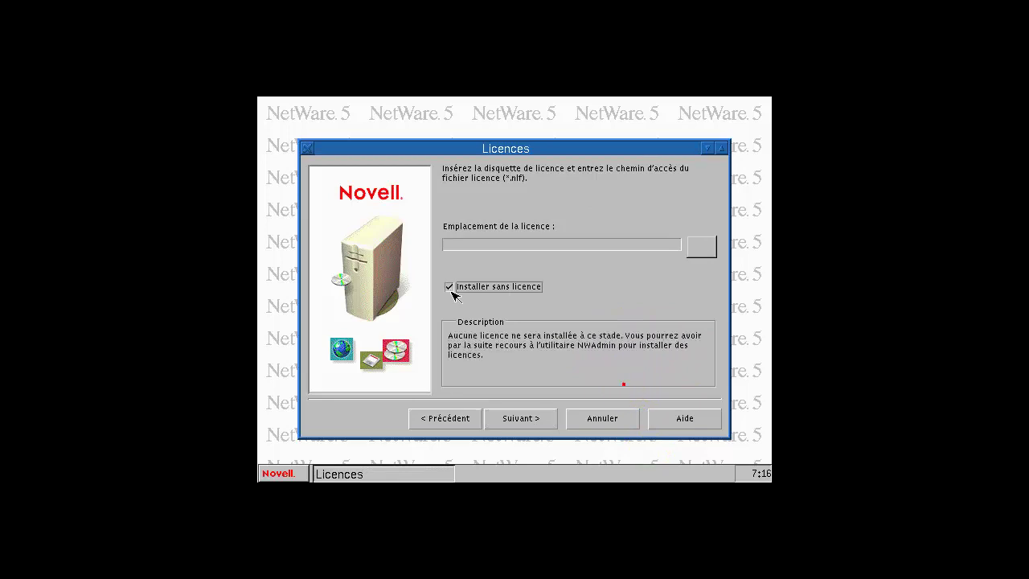
pyautogui.click(530, 420)
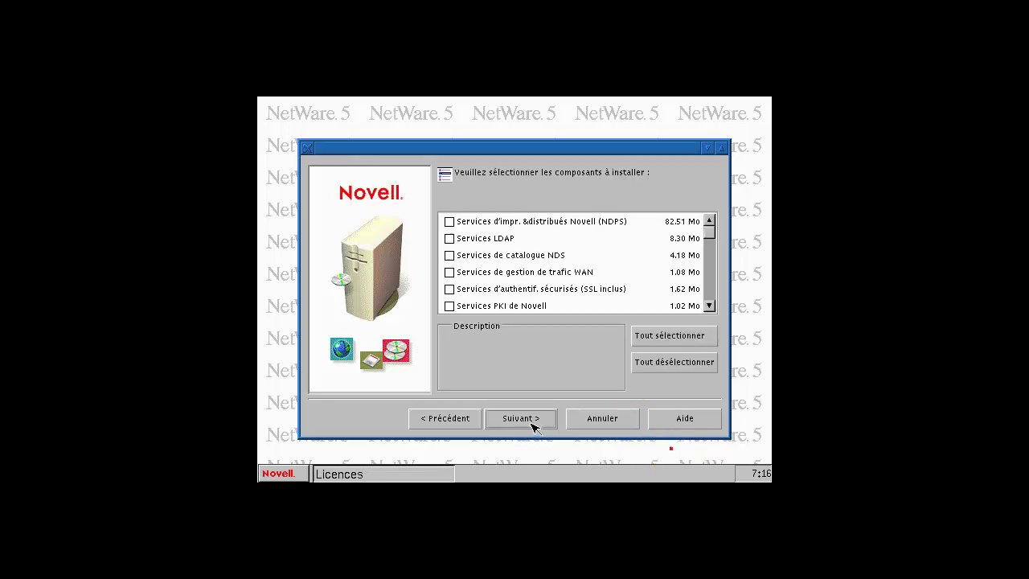
# Step: Add NDPS and Novell DNS/DHCP services, keeping the O=contexte contexts
pyautogui.moveTo(462, 222)
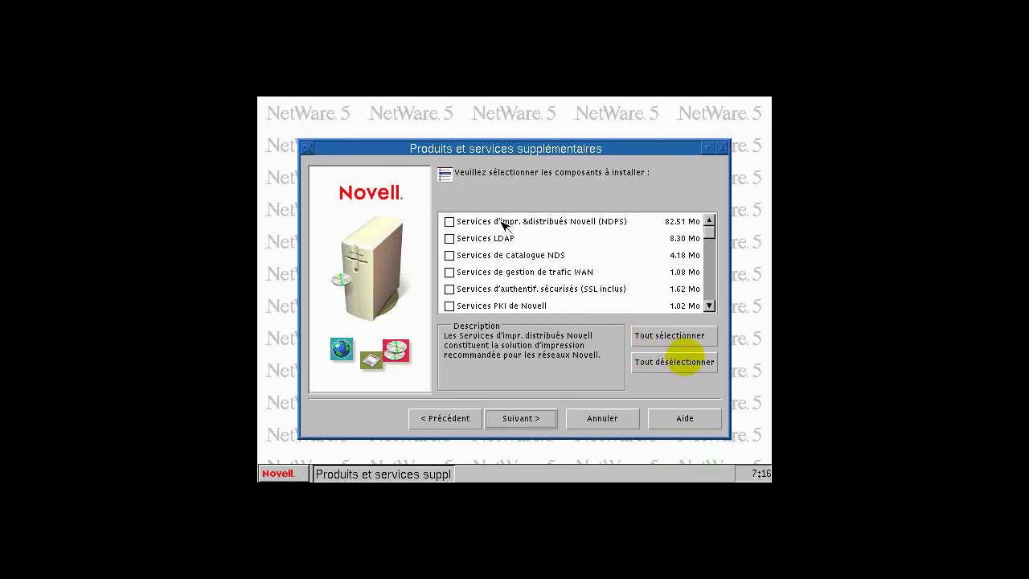
pyautogui.click(449, 222)
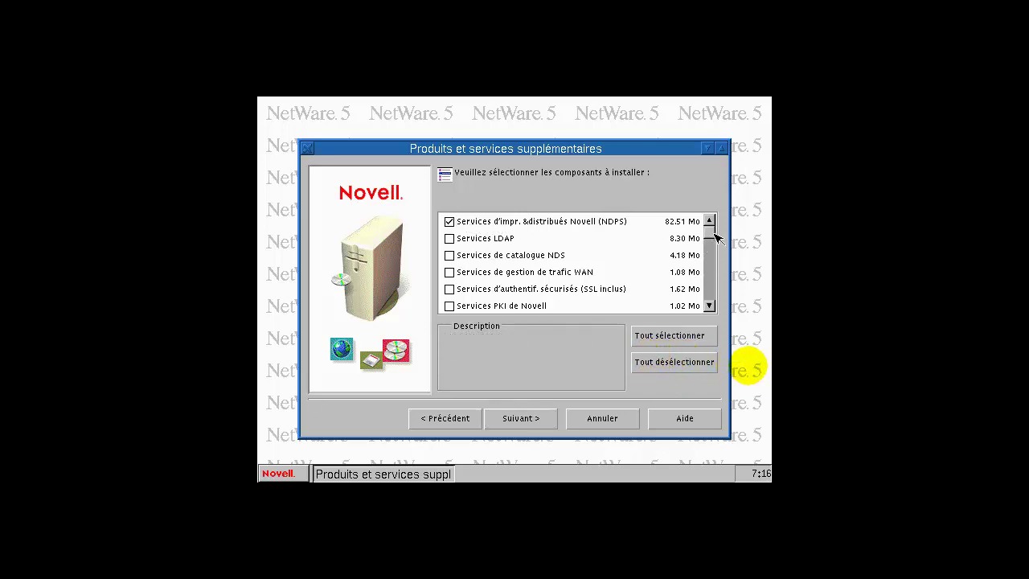
pyautogui.moveTo(710, 246); pyautogui.dragTo(721, 300)
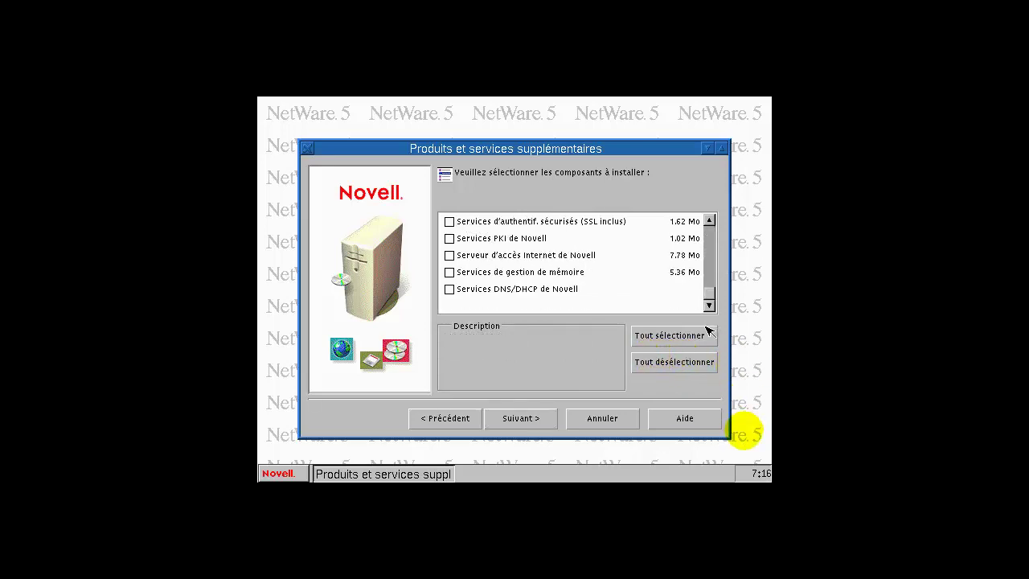
pyautogui.click(452, 289)
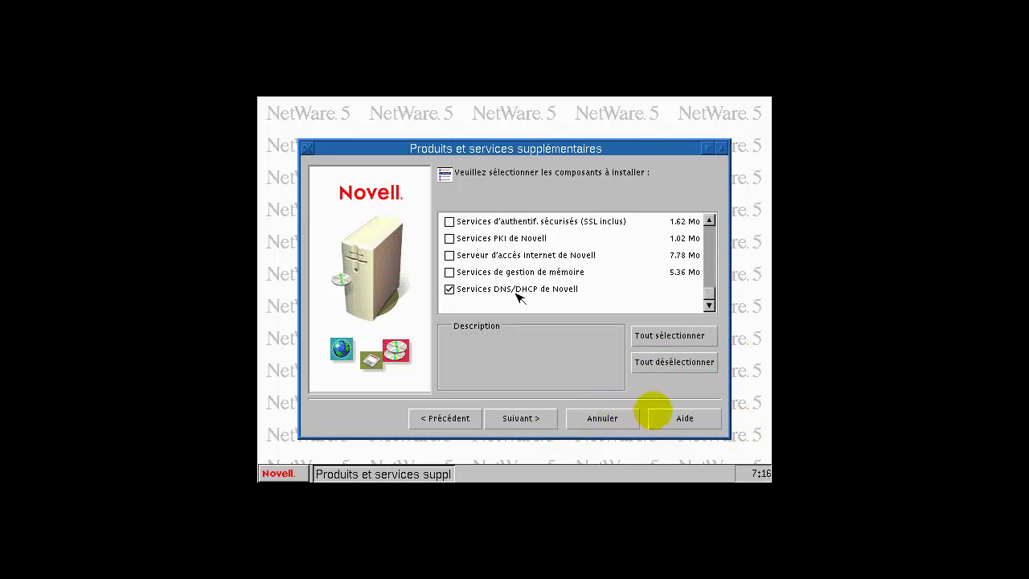
pyautogui.click(531, 421)
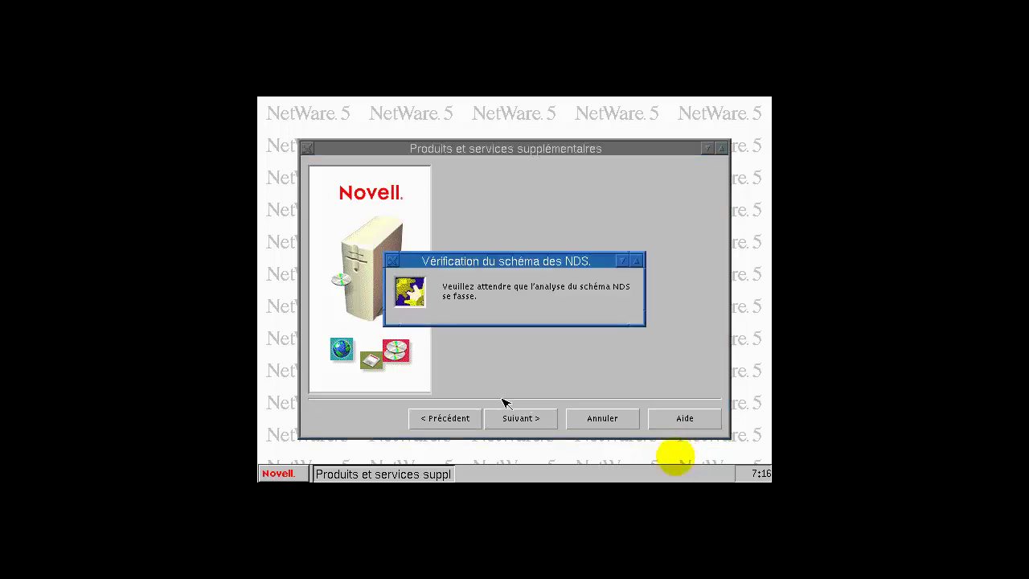
pyautogui.click(542, 421)
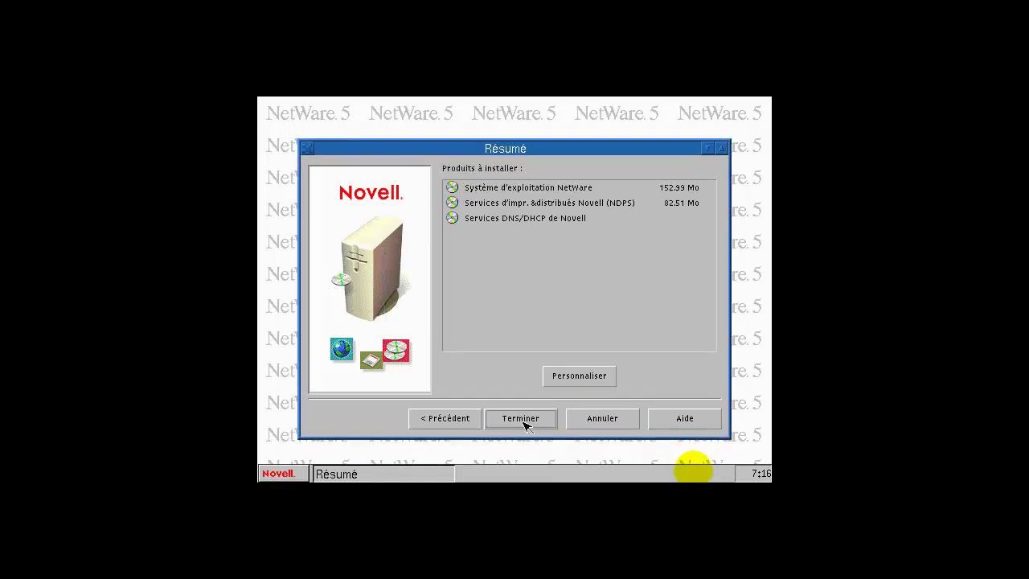
# Step: Start the NetWare installation with Terminer on the Résumé page
pyautogui.click(525, 421)
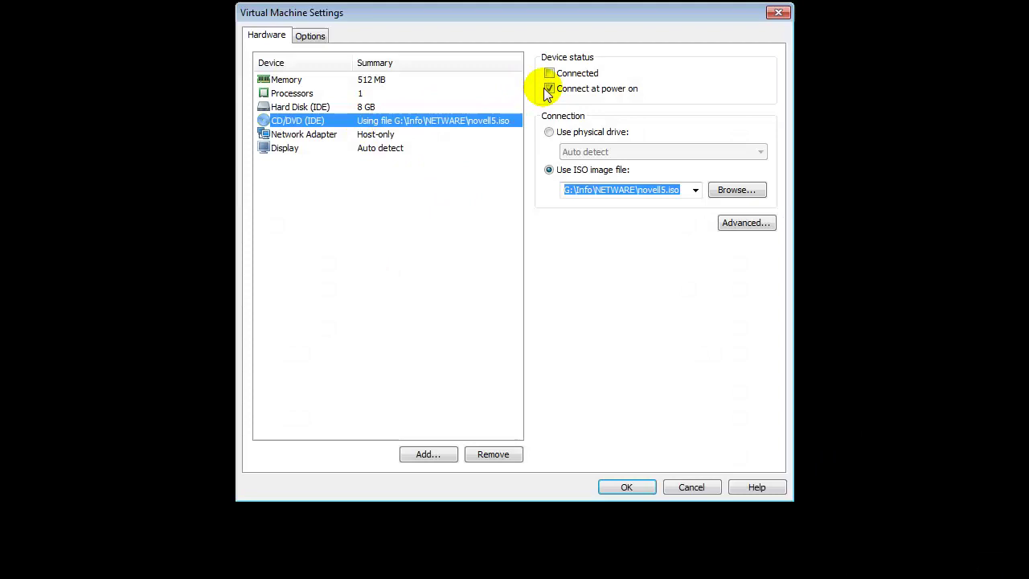
# Step: Stop the install disc connecting at power on and agree to restart the server
pyautogui.click(549, 88)
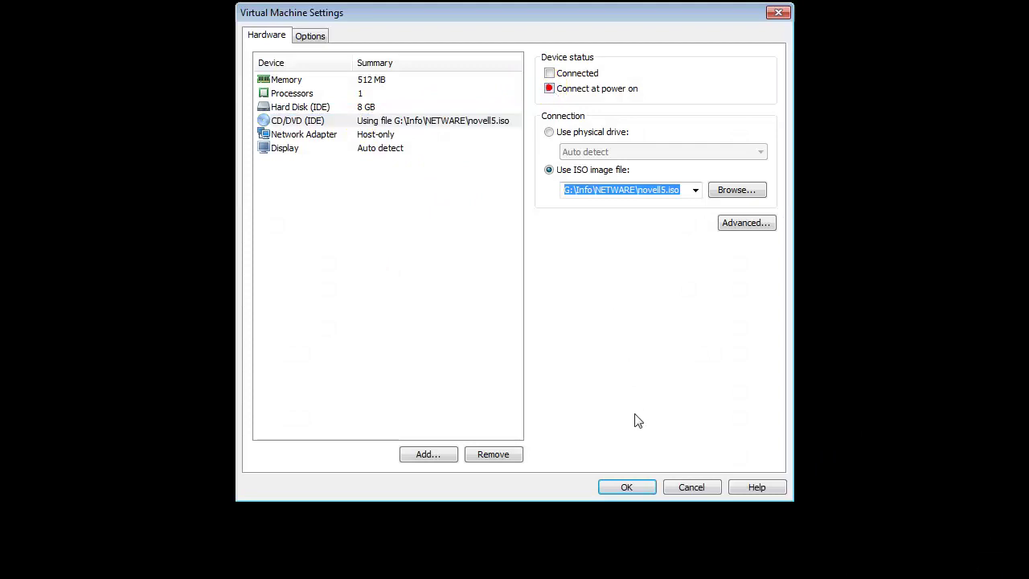
pyautogui.click(644, 481)
pyautogui.click(420, 325)
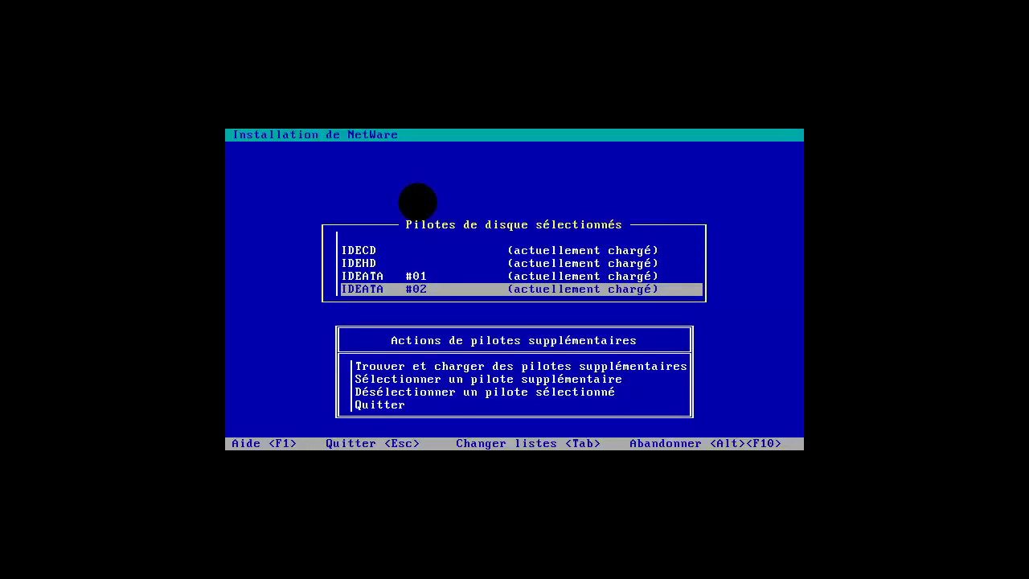
# Step: Restart the NetWare guest from the VM menu and confirm the restart
pyautogui.click(517, 177)
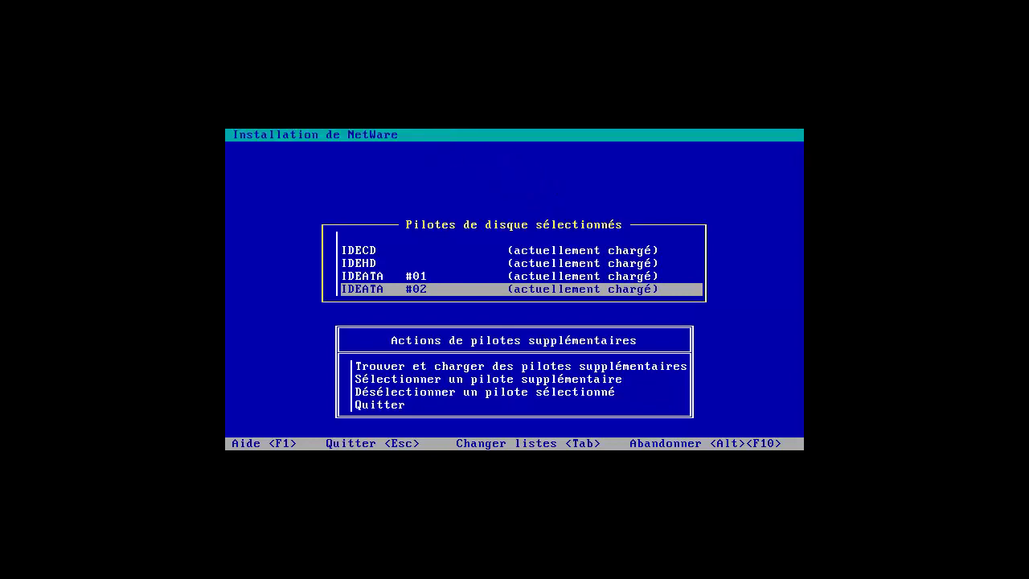
pyautogui.click(16, 6)
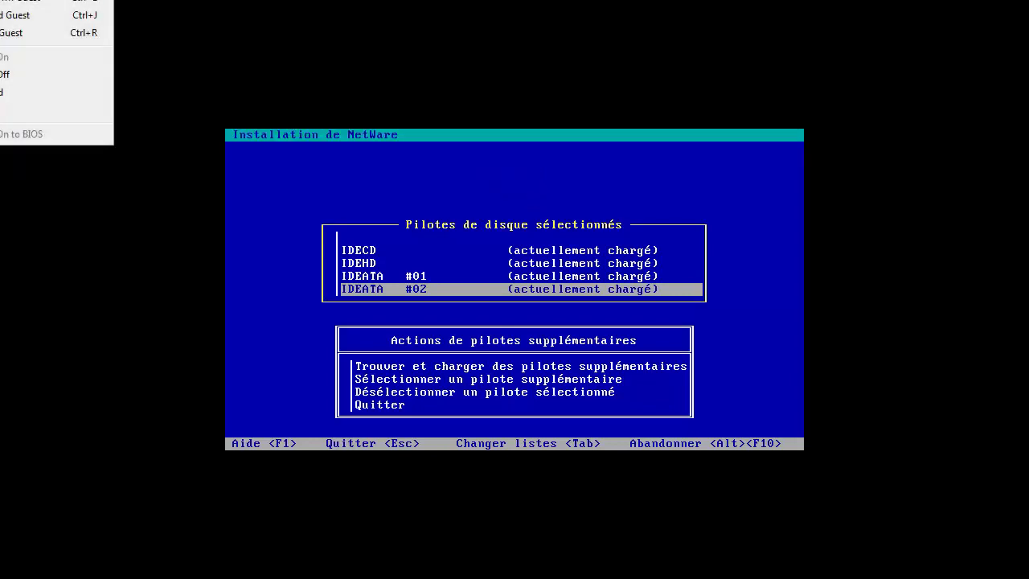
pyautogui.click(29, 38)
pyautogui.click(443, 265)
pyautogui.click(543, 291)
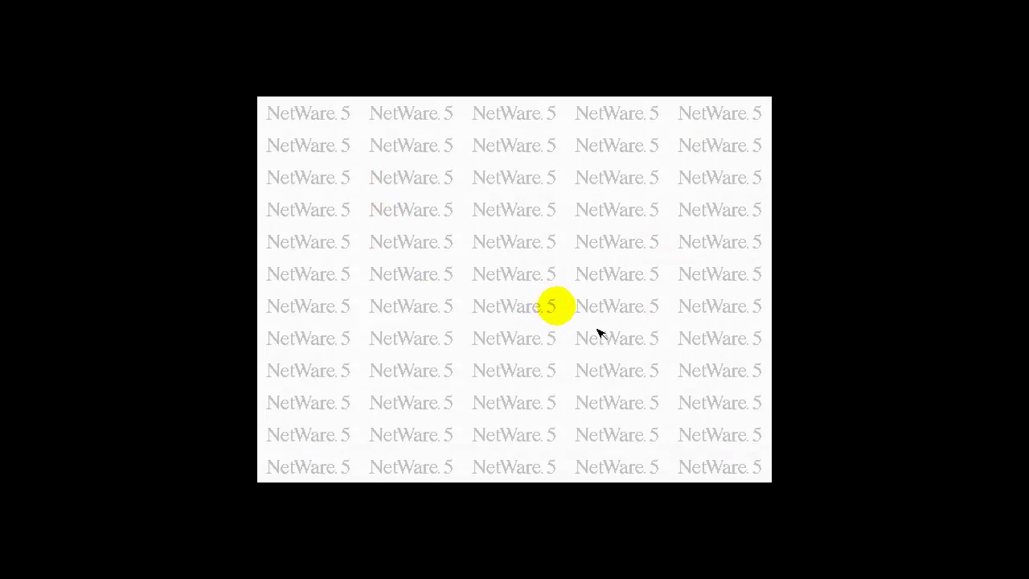
# Step: Switch to the NetWare graphical console screen (screen 3)
pyautogui.click(570, 280)
pyautogui.click(547, 204)
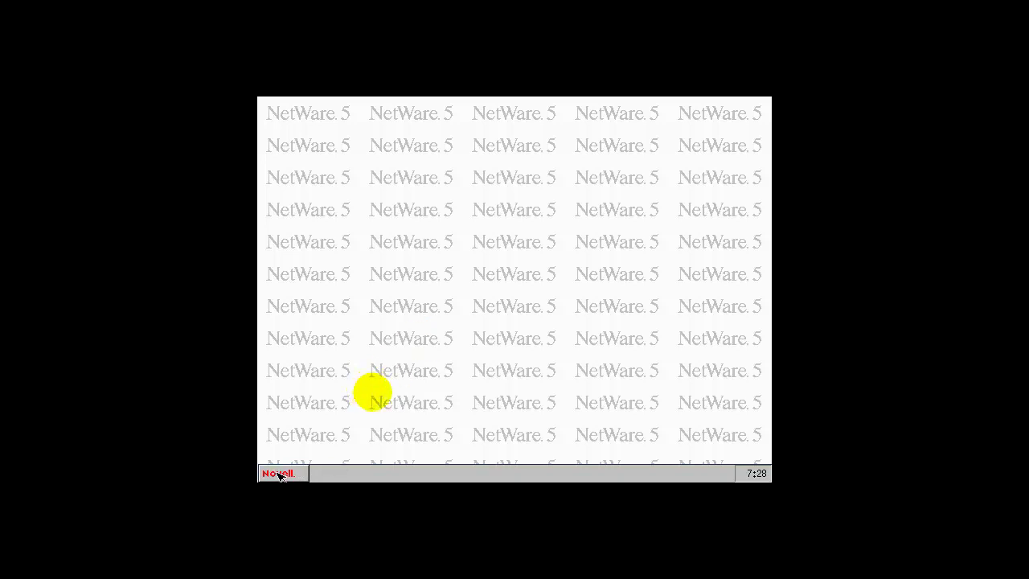
pyautogui.hotkey('ctrl', 'Escape')
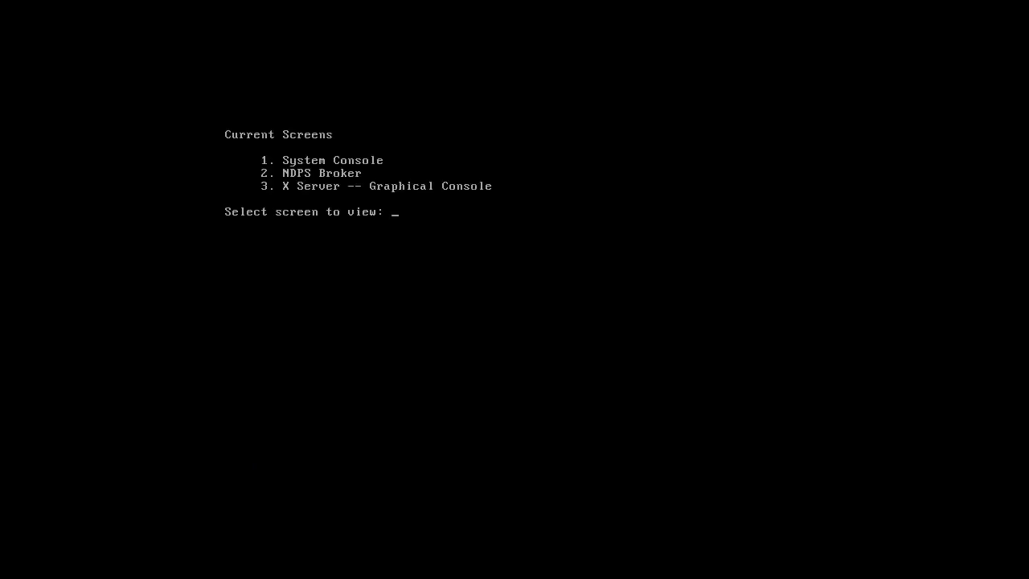
pyautogui.write('3')
pyautogui.press('Return')
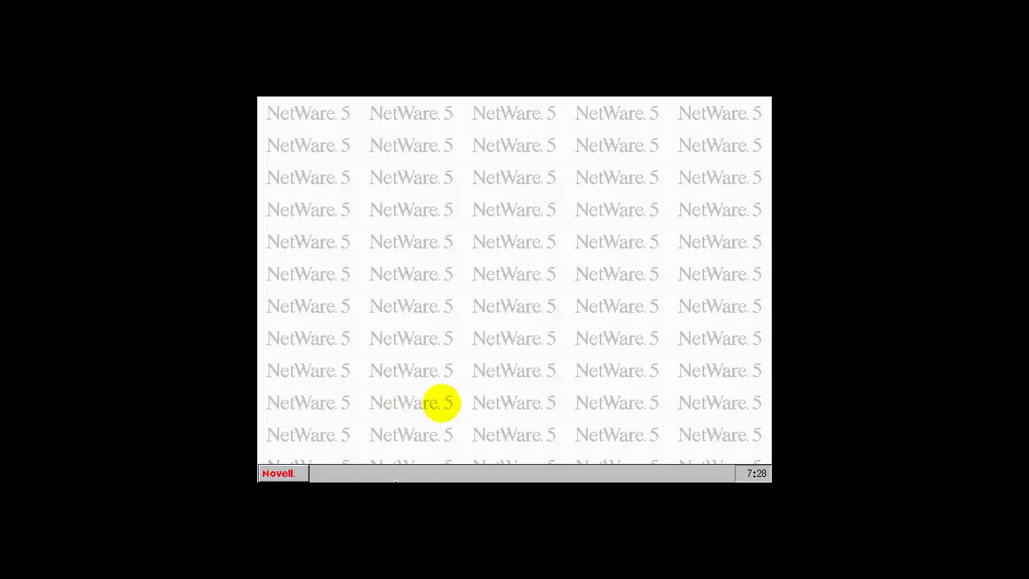
# Step: Launch ConsoleOne and expand Le réseau > Services Annuaire de Novell > ARBRE_NW
pyautogui.click(286, 475)
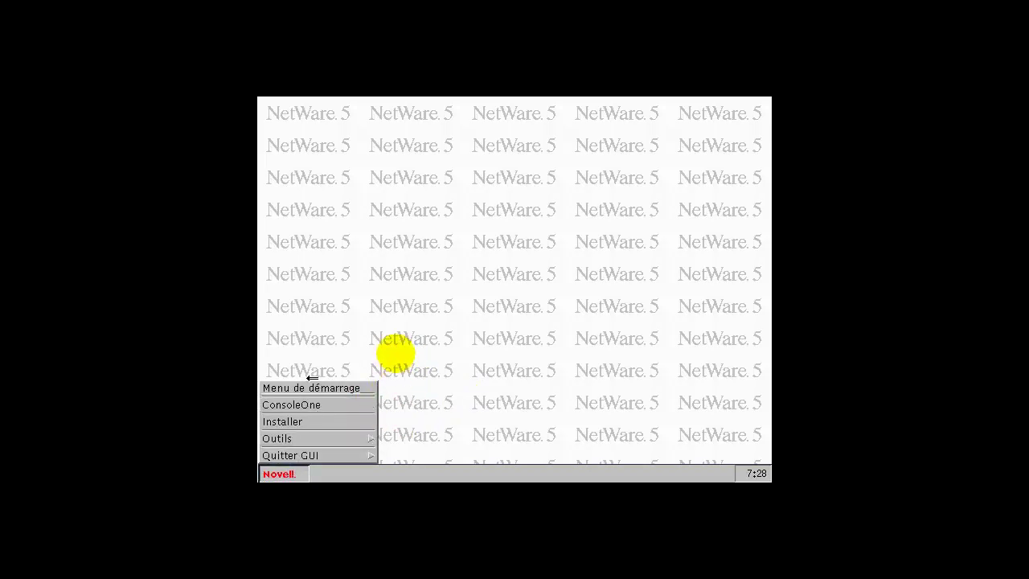
pyautogui.click(292, 405)
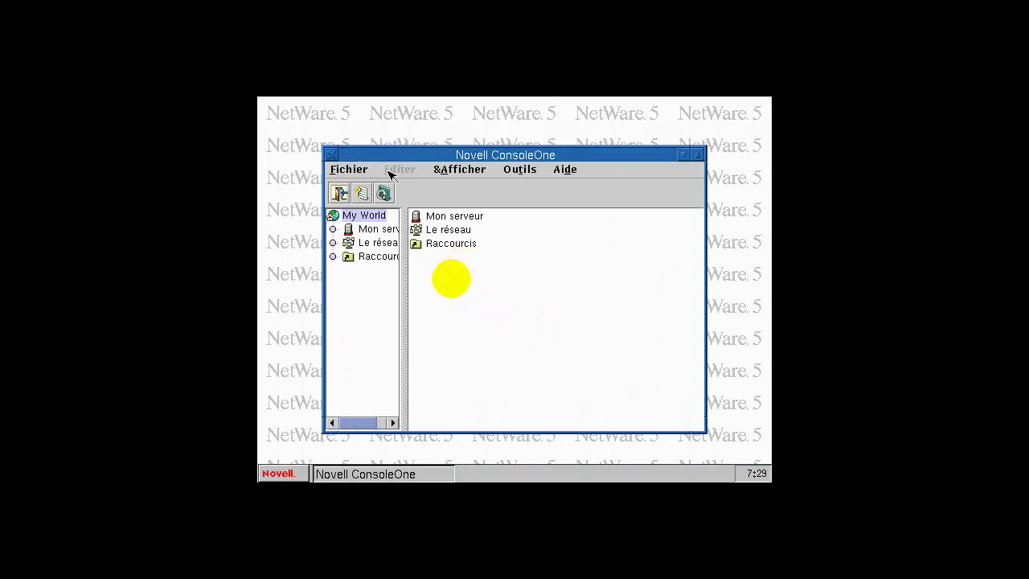
pyautogui.moveTo(404, 292); pyautogui.dragTo(438, 292)
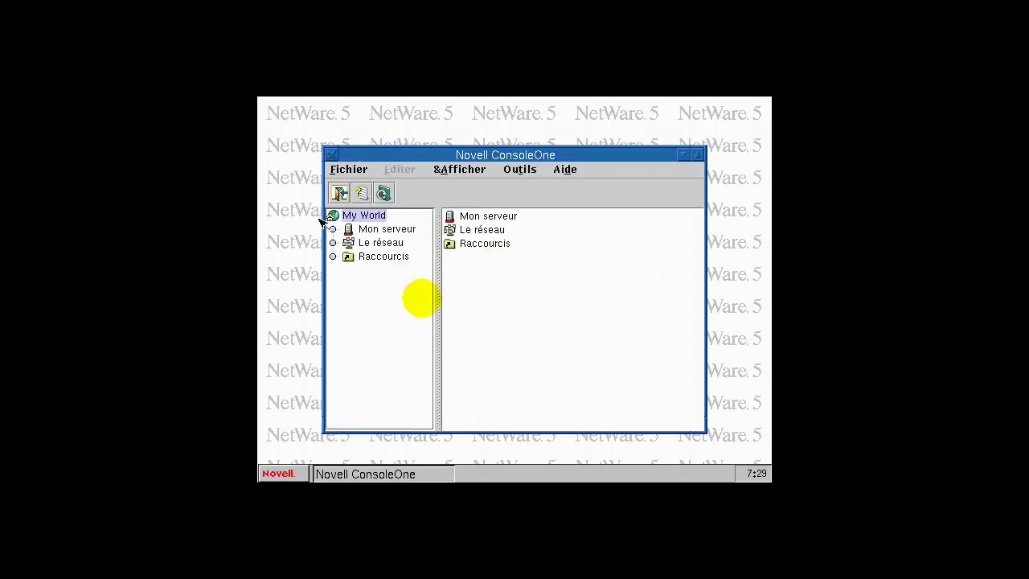
pyautogui.click(364, 243)
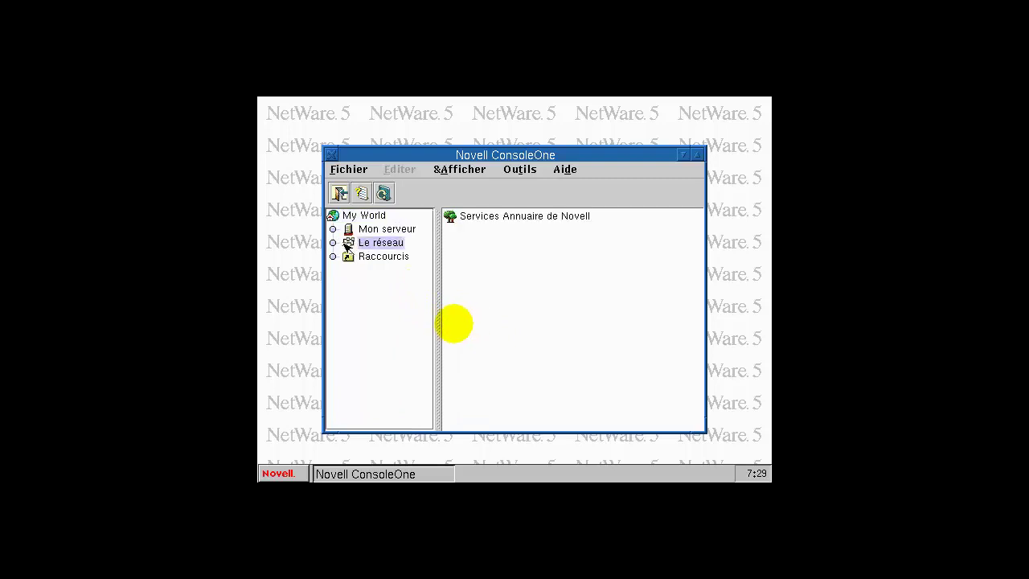
pyautogui.click(333, 243)
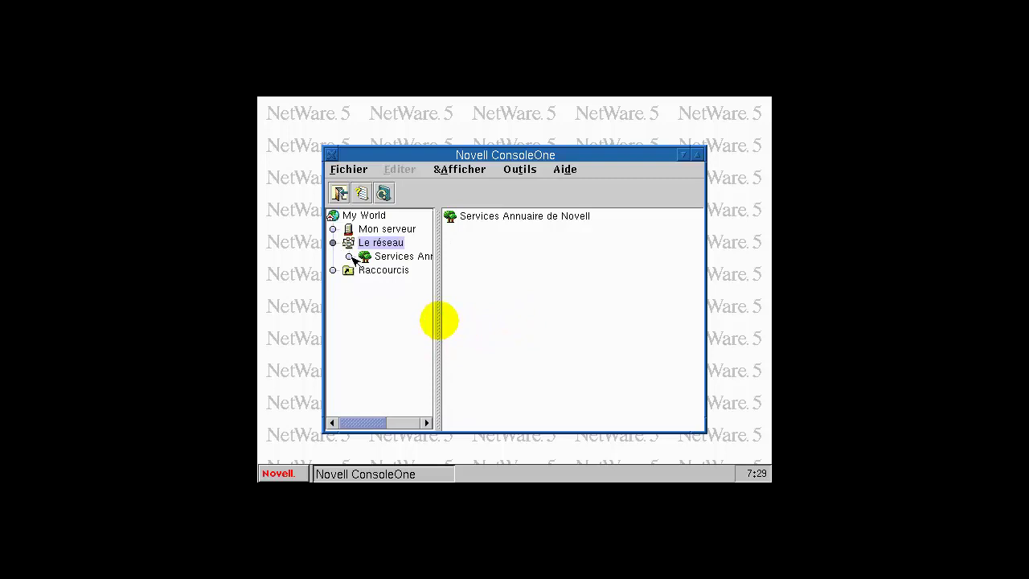
pyautogui.click(350, 256)
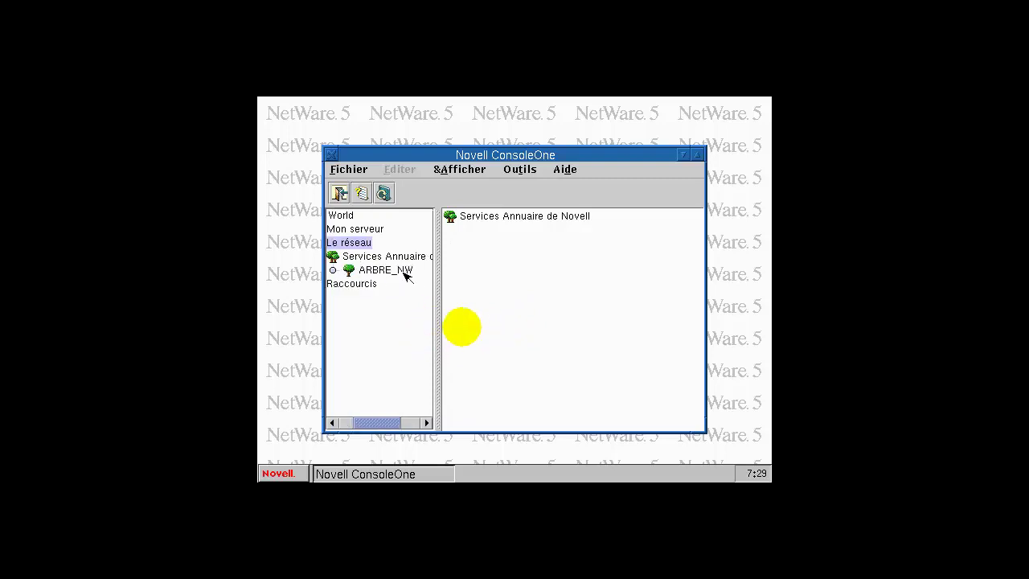
pyautogui.click(334, 271)
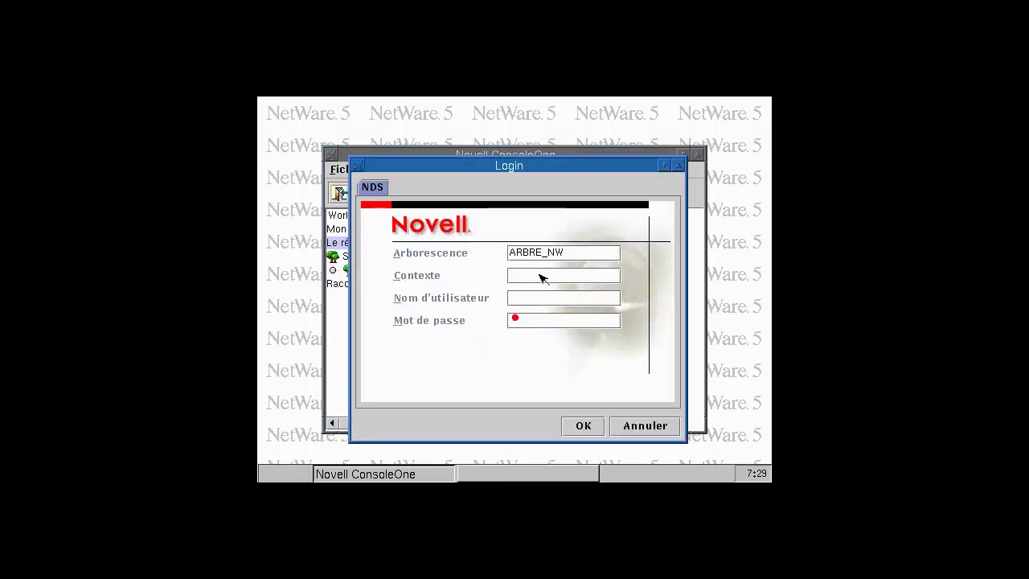
# Step: Log into the ARBRE_NW tree with context 'contexte', user admin and the account password
pyautogui.click(537, 275)
pyautogui.write('contexte')
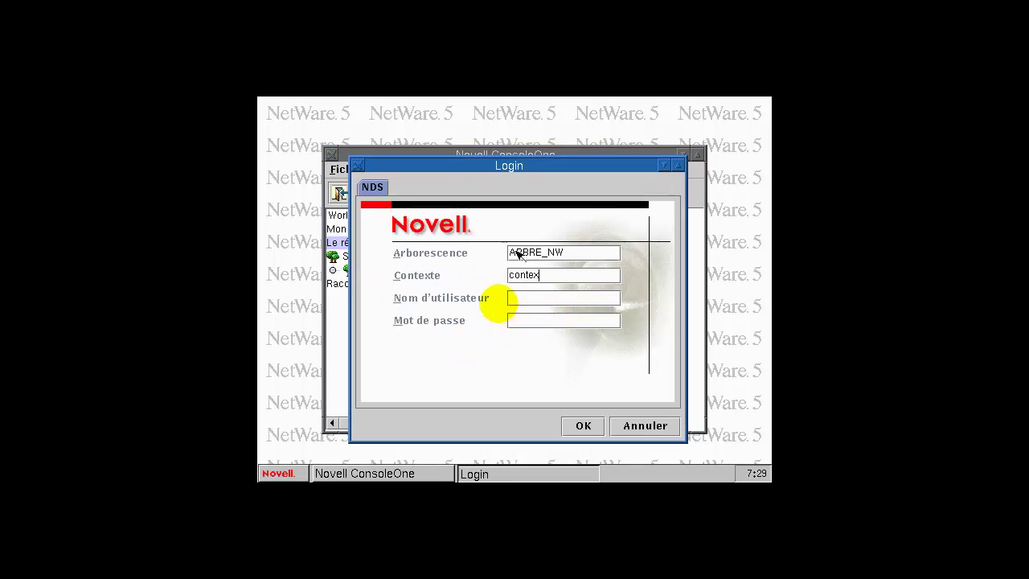
pyautogui.click(553, 300)
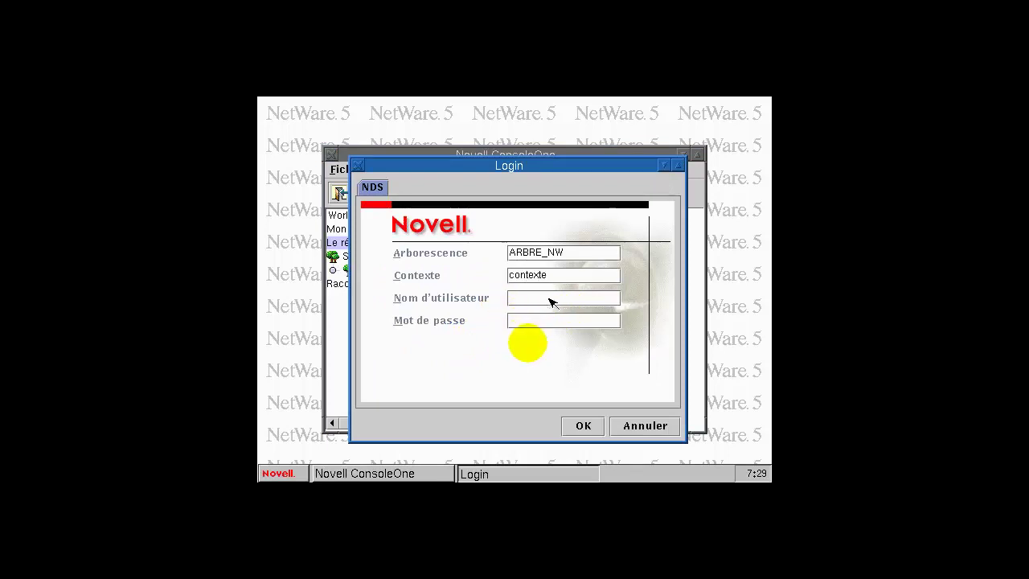
pyautogui.write('admin')
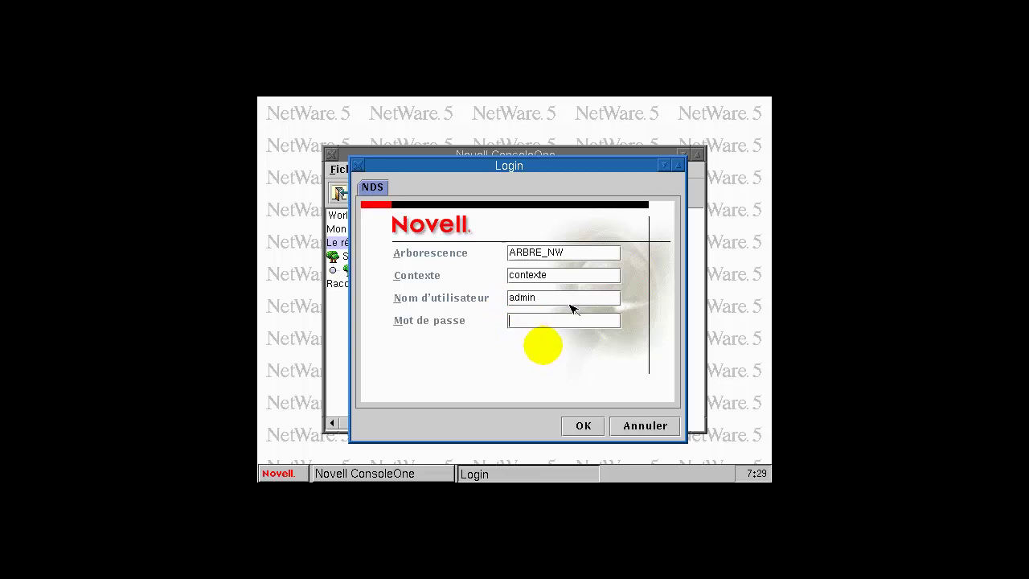
pyautogui.click(612, 318)
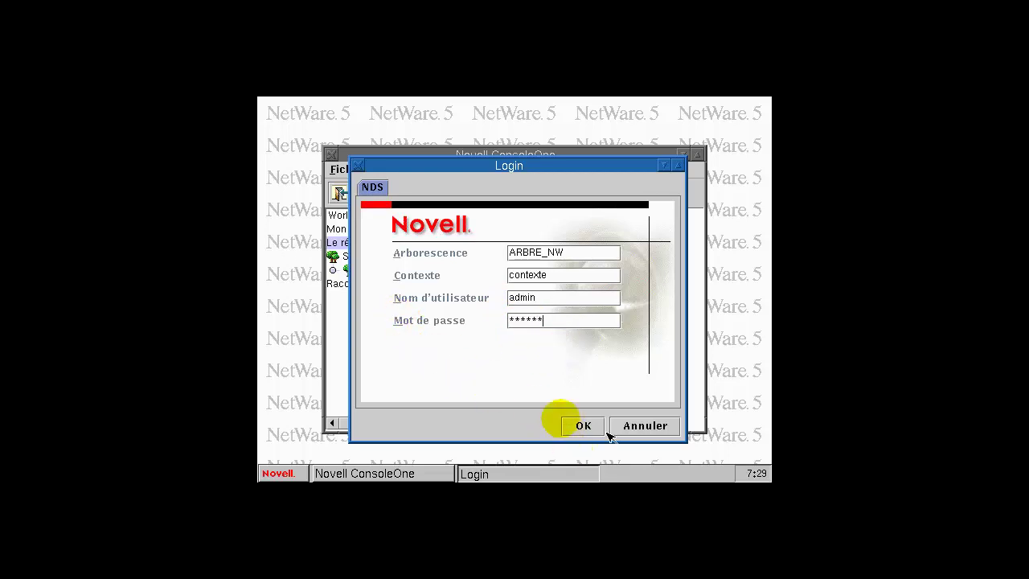
pyautogui.click(583, 425)
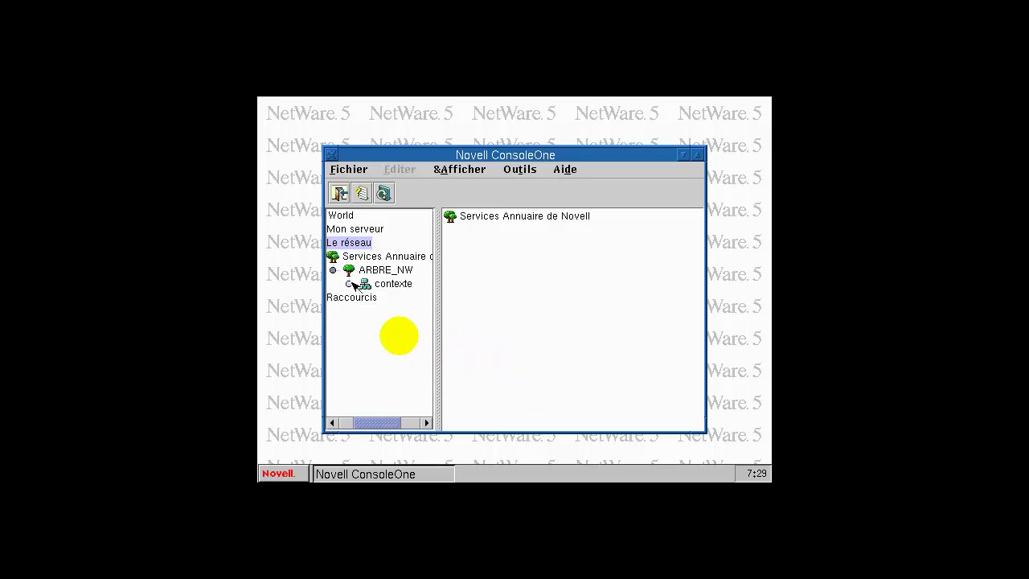
# Step: Expand contexte to list its objects, then close ConsoleOne
pyautogui.click(349, 284)
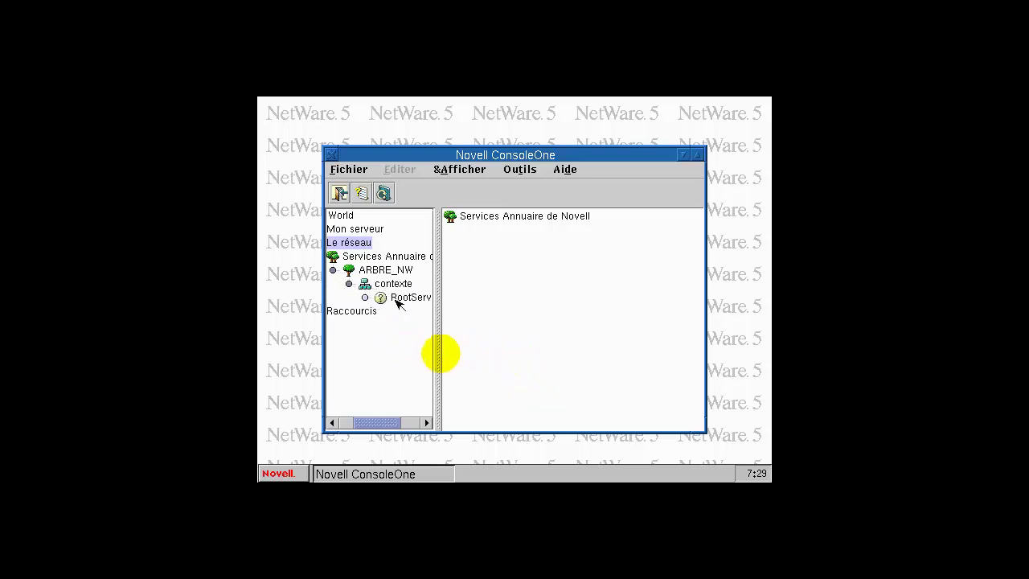
pyautogui.click(387, 286)
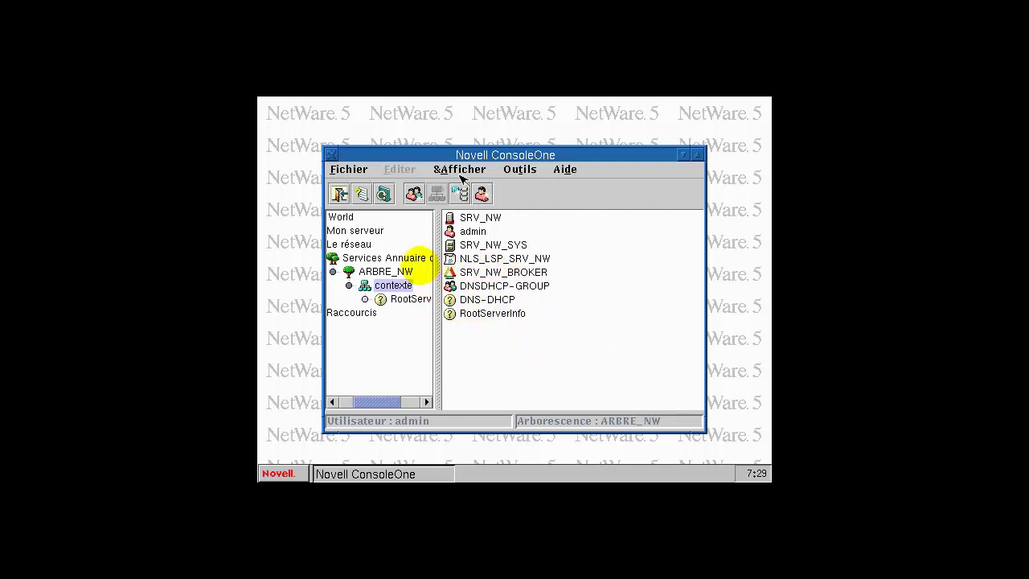
pyautogui.click(546, 367)
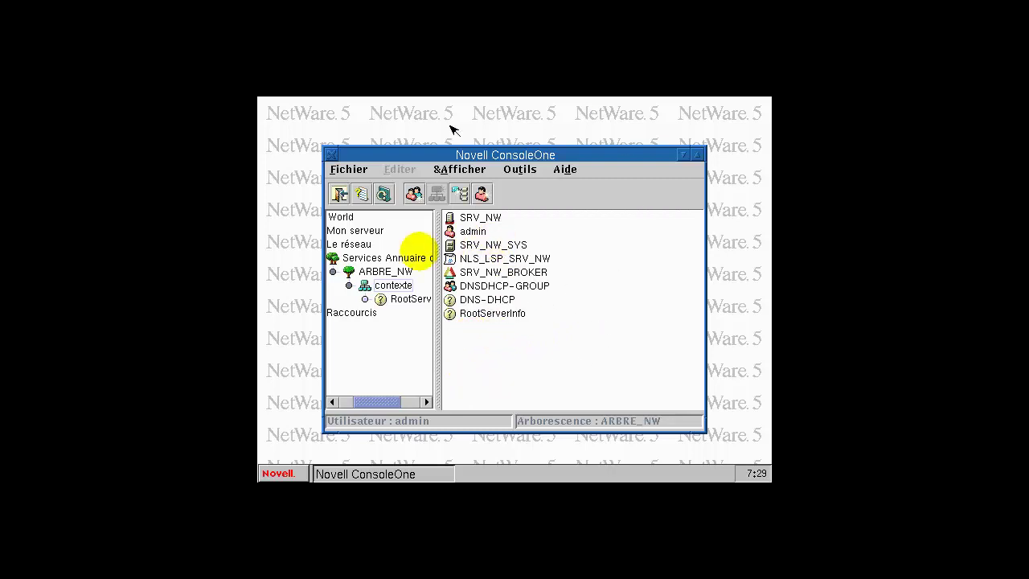
pyautogui.click(336, 157)
# Step: Bring up and dismiss the NetWare desktop context menu
pyautogui.rightClick(446, 354)
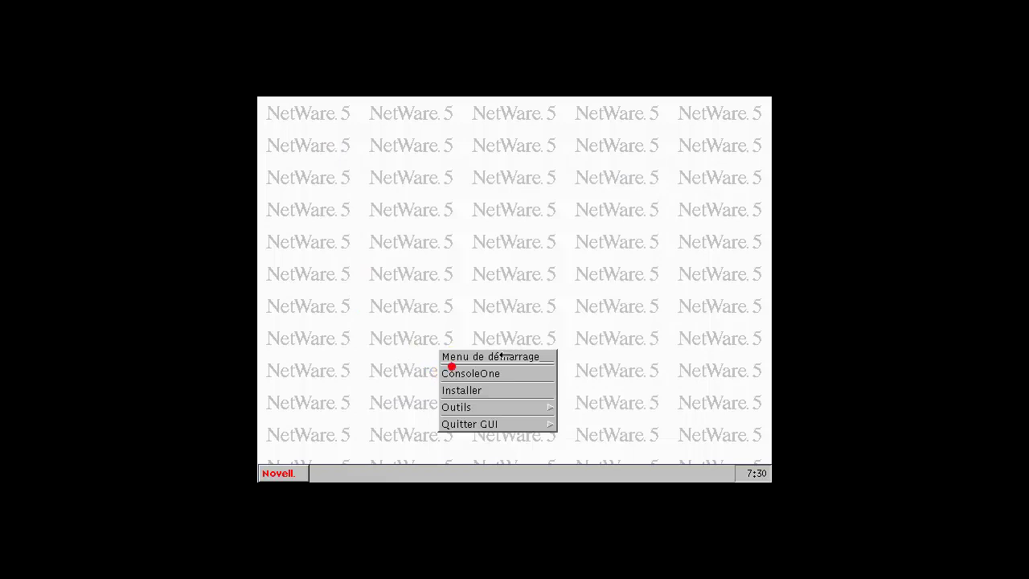
pyautogui.click(453, 267)
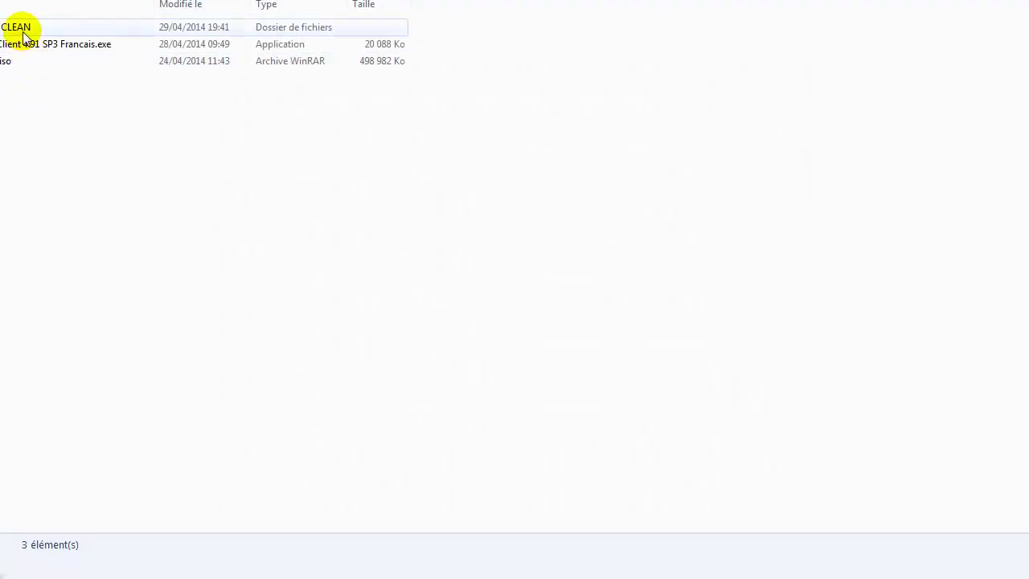
# Step: Open XP PRO CLEAN and stop its CD/DVD drive connecting at power on
pyautogui.doubleClick(12, 27)
pyautogui.click(24, 182)
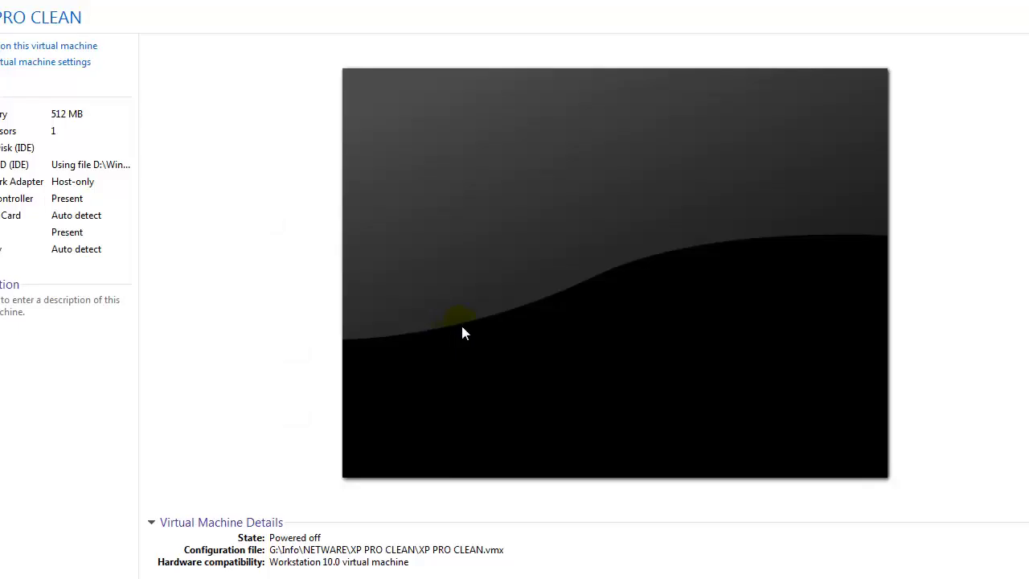
pyautogui.doubleClick(83, 164)
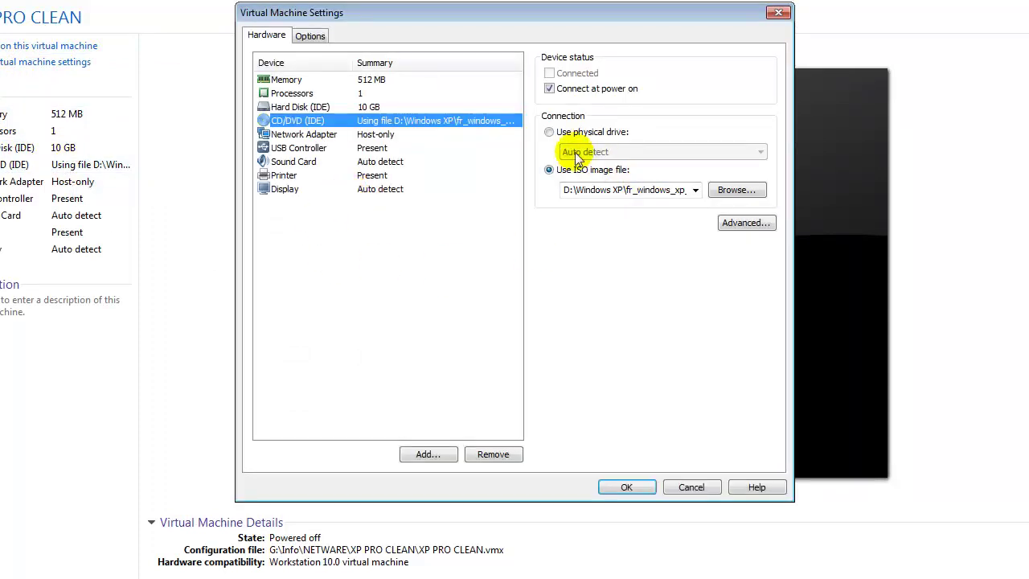
pyautogui.click(549, 88)
pyautogui.click(626, 488)
pyautogui.click(601, 292)
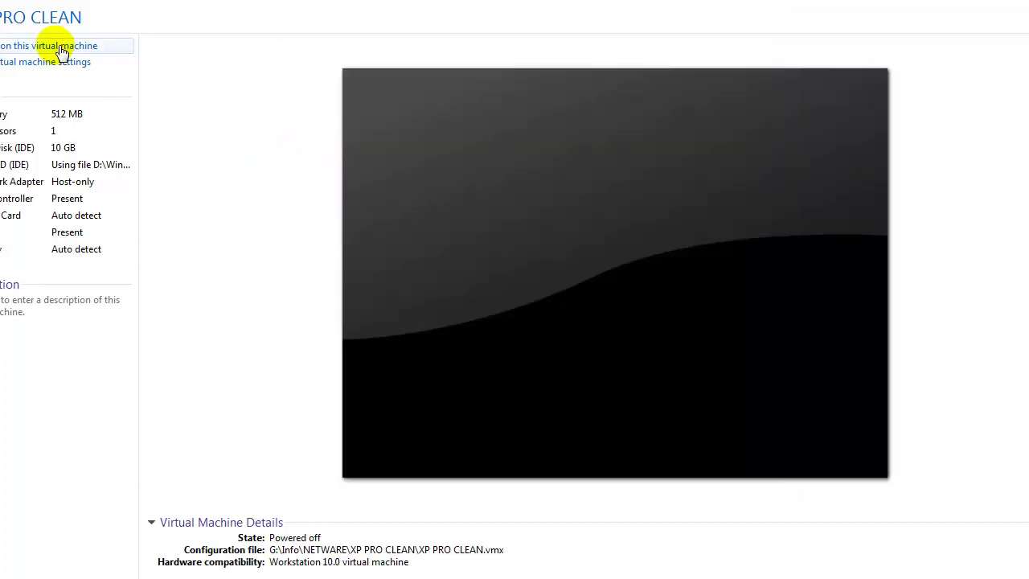
# Step: Review the printer settings without changes, then power on the VM
pyautogui.doubleClick(64, 230)
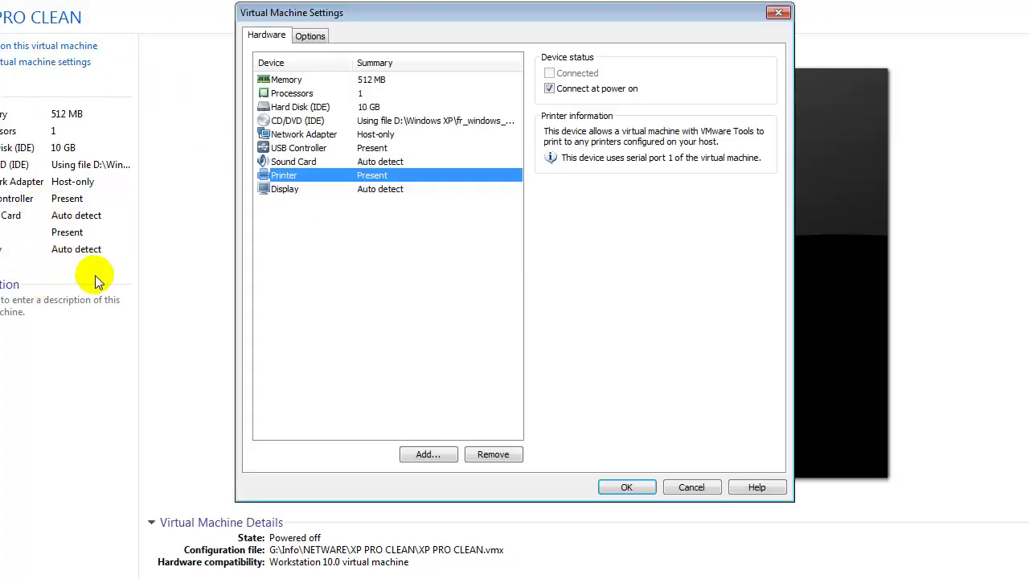
pyautogui.click(691, 487)
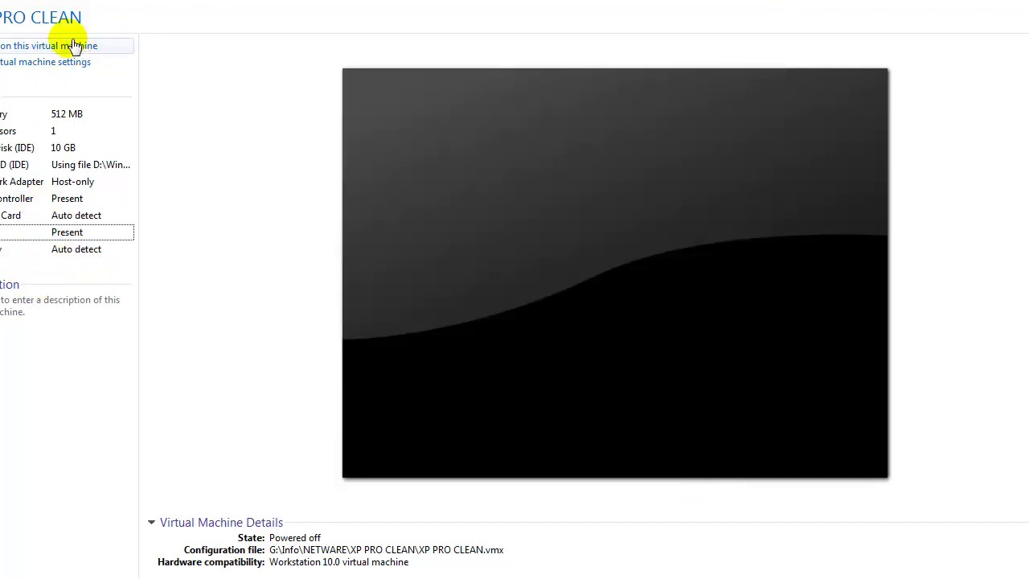
pyautogui.click(74, 46)
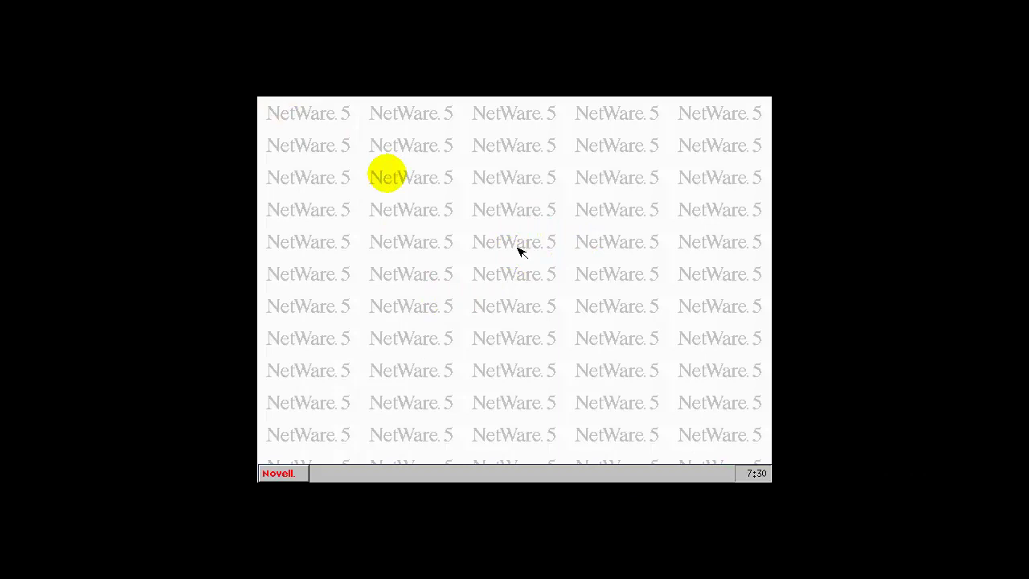
pyautogui.hotkey('ctrl', 'Escape')
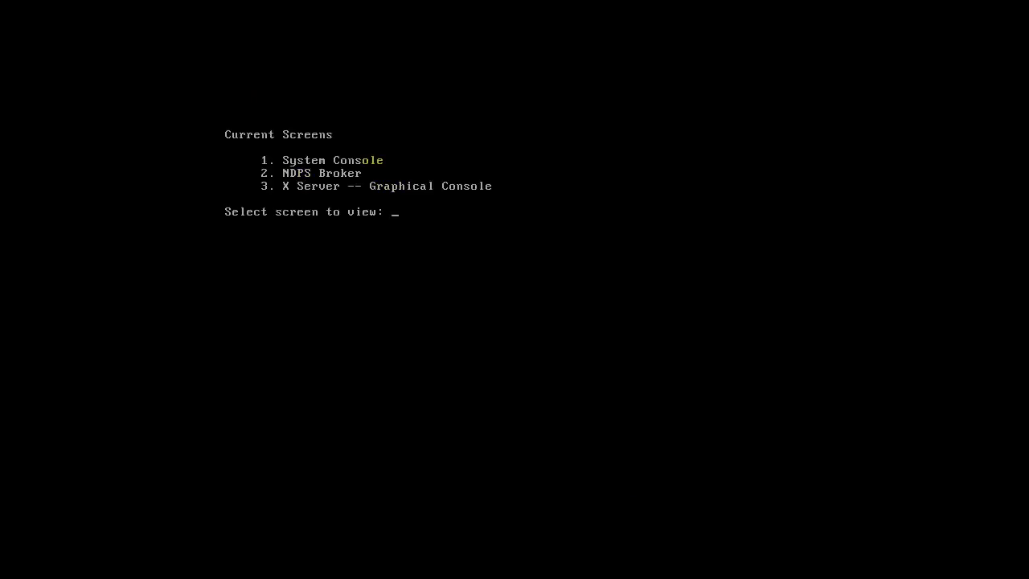
pyautogui.write('1')
pyautogui.press('Return')
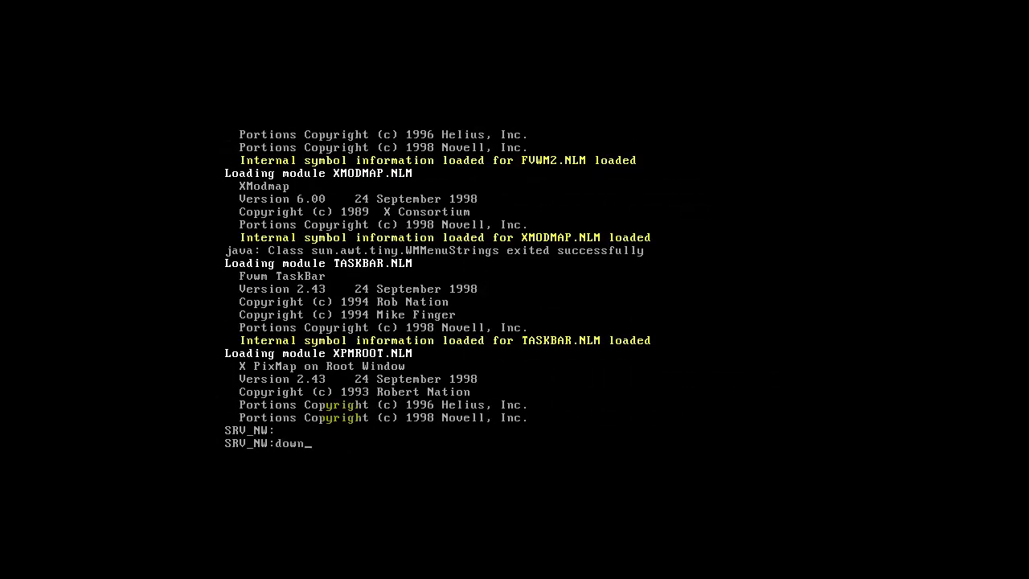
pyautogui.write('down')
pyautogui.press('Return')
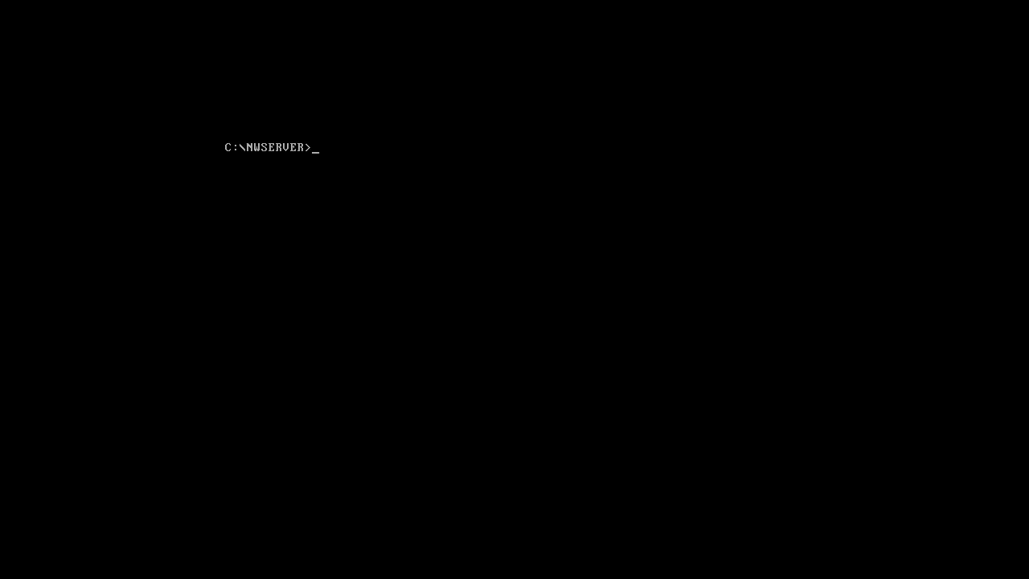
pyautogui.write('server')
pyautogui.press('BackSpace')
pyautogui.press('BackSpace')
pyautogui.press('BackSpace')
pyautogui.press('BackSpace')
pyautogui.press('BackSpace')
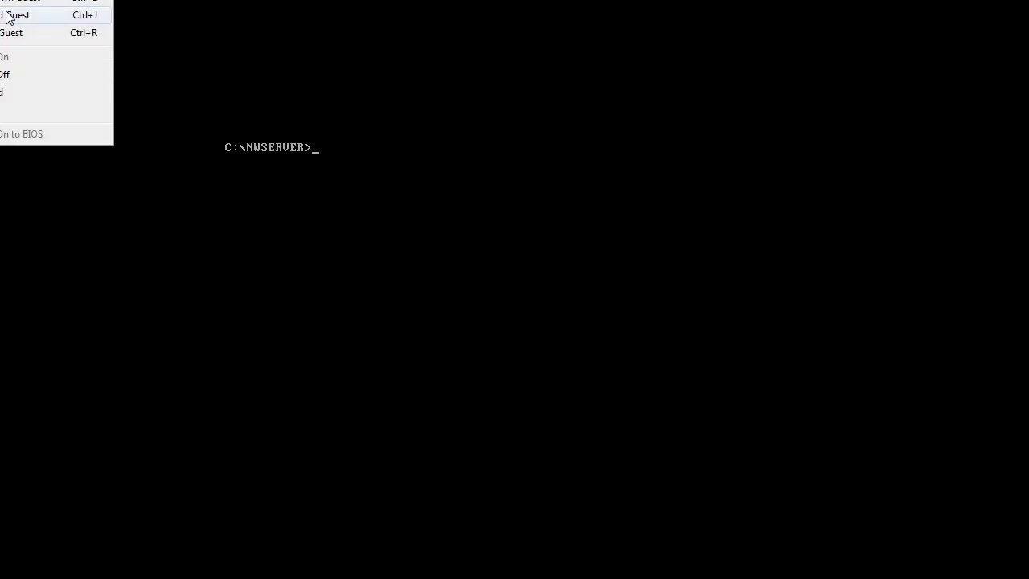
# Step: Power off NetWare5 and start adding a parallel port in its hardware settings
pyautogui.click(7, 13)
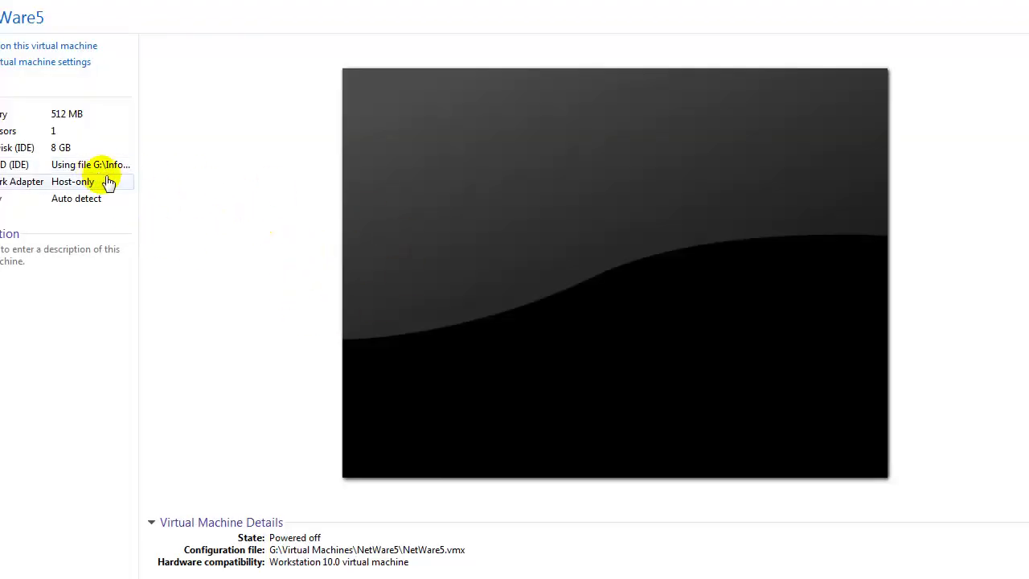
pyautogui.click(59, 62)
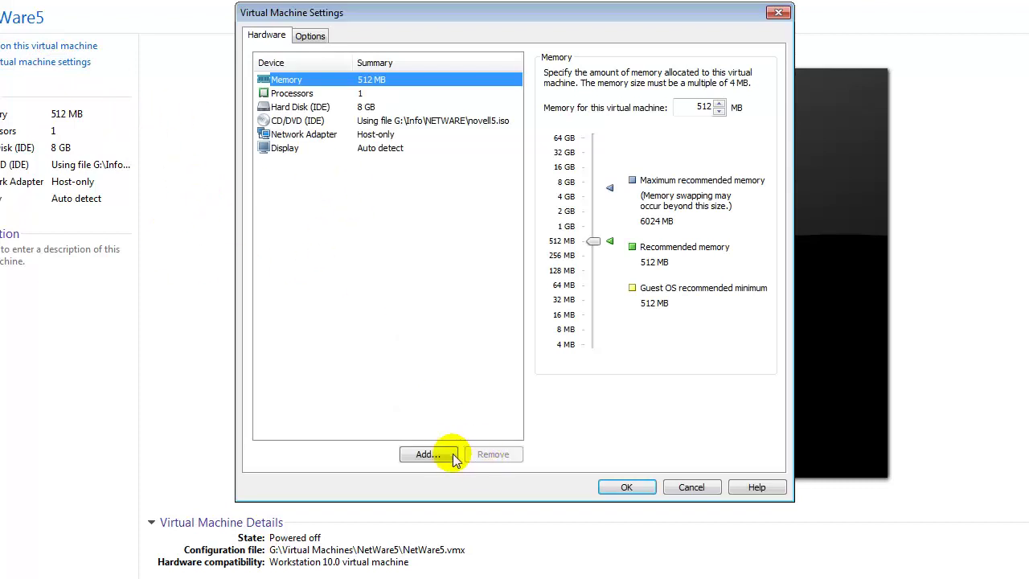
pyautogui.click(428, 454)
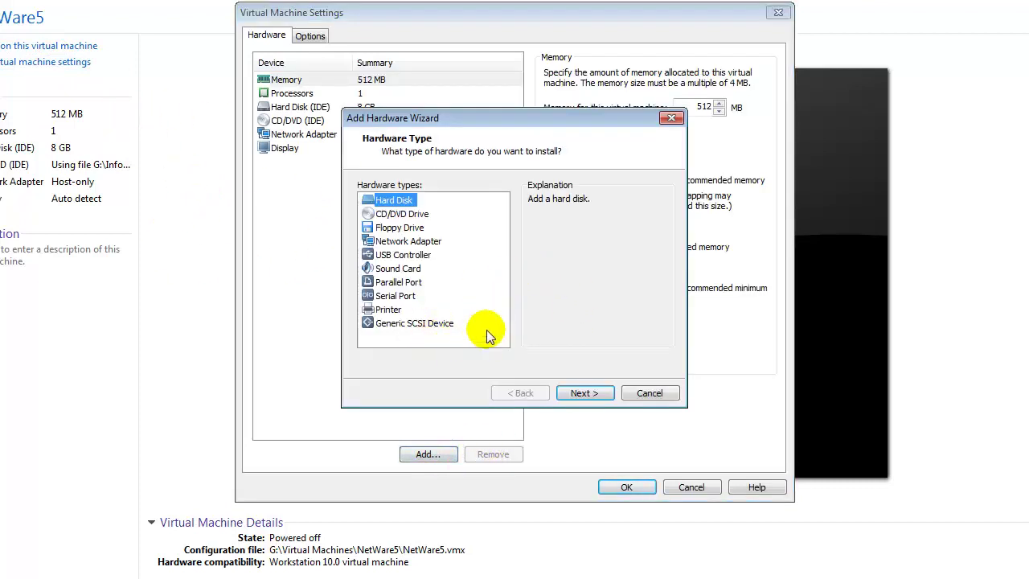
pyautogui.click(398, 282)
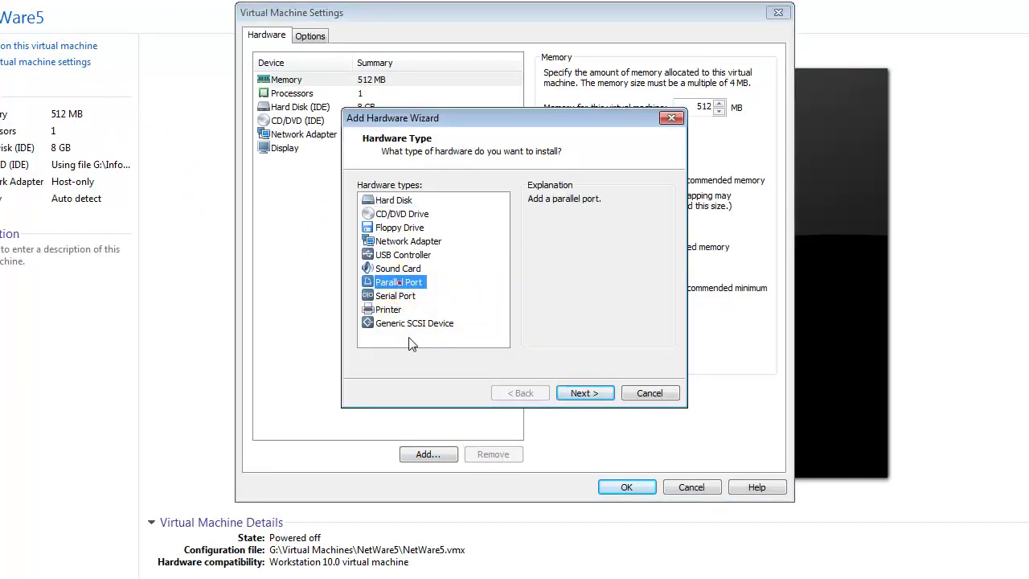
pyautogui.click(587, 391)
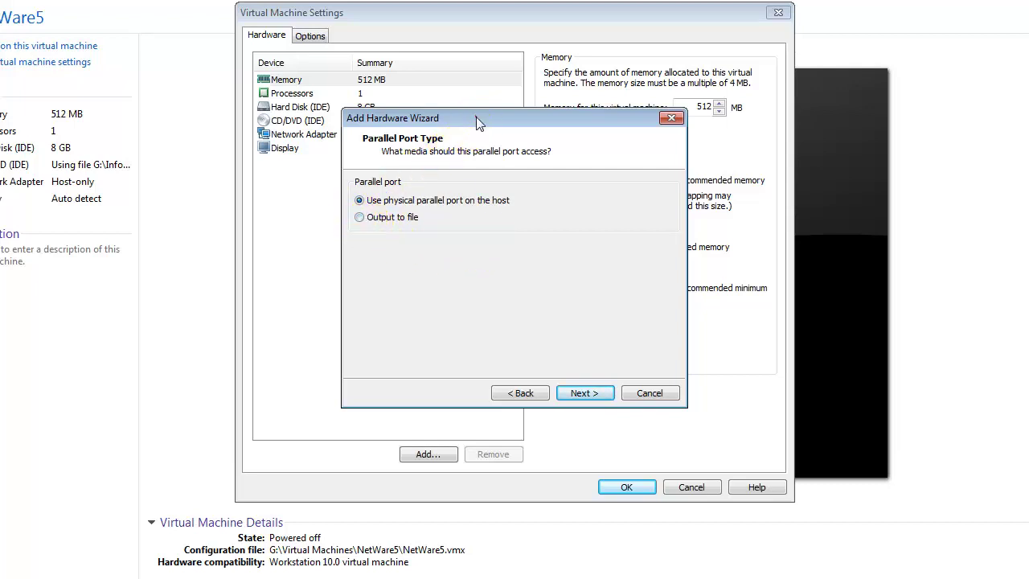
# Step: Make the parallel port output to the file print_file and save the settings
pyautogui.moveTo(476, 119); pyautogui.dragTo(645, 140)
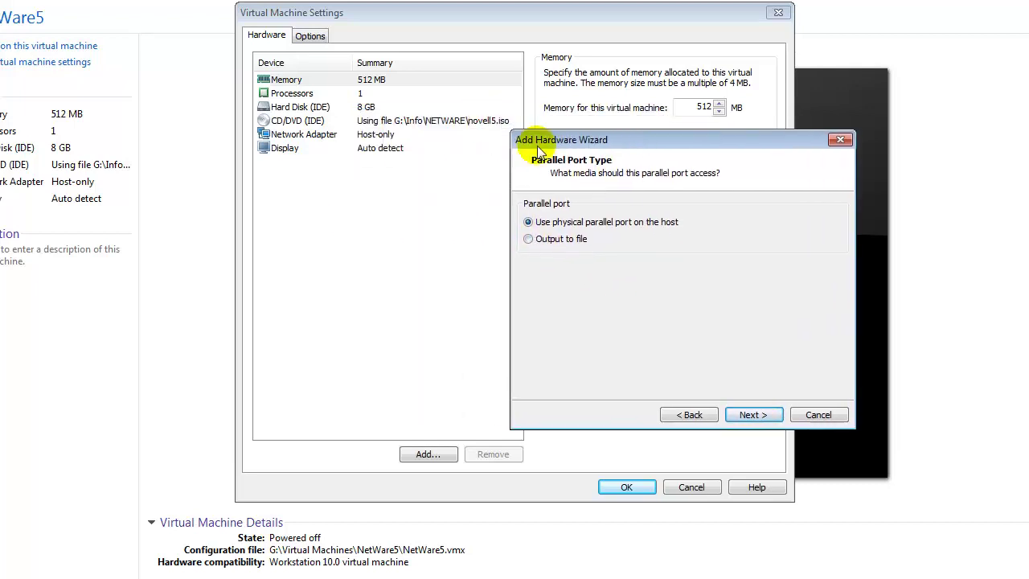
pyautogui.click(528, 238)
pyautogui.moveTo(695, 145); pyautogui.dragTo(534, 163)
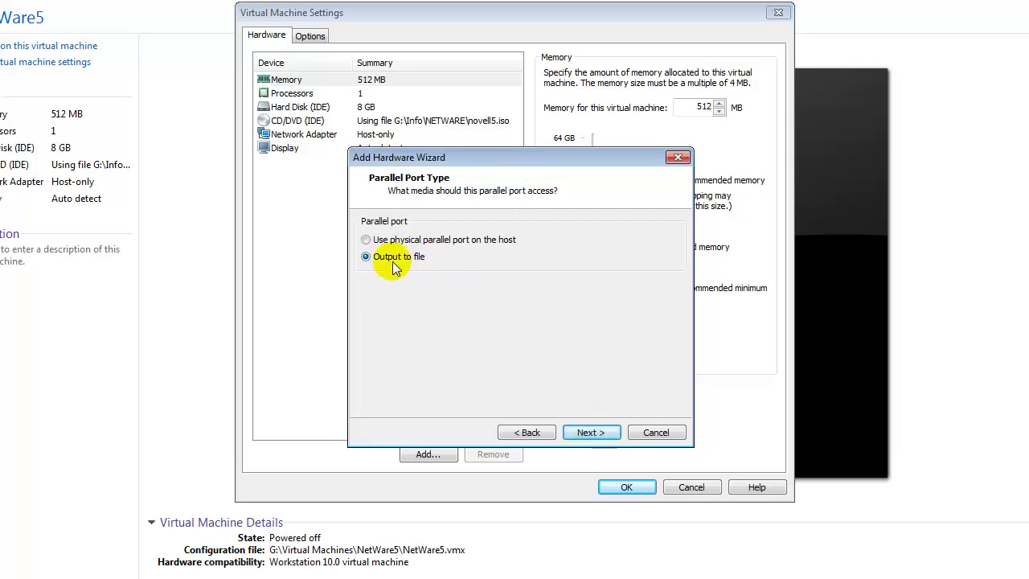
pyautogui.click(594, 434)
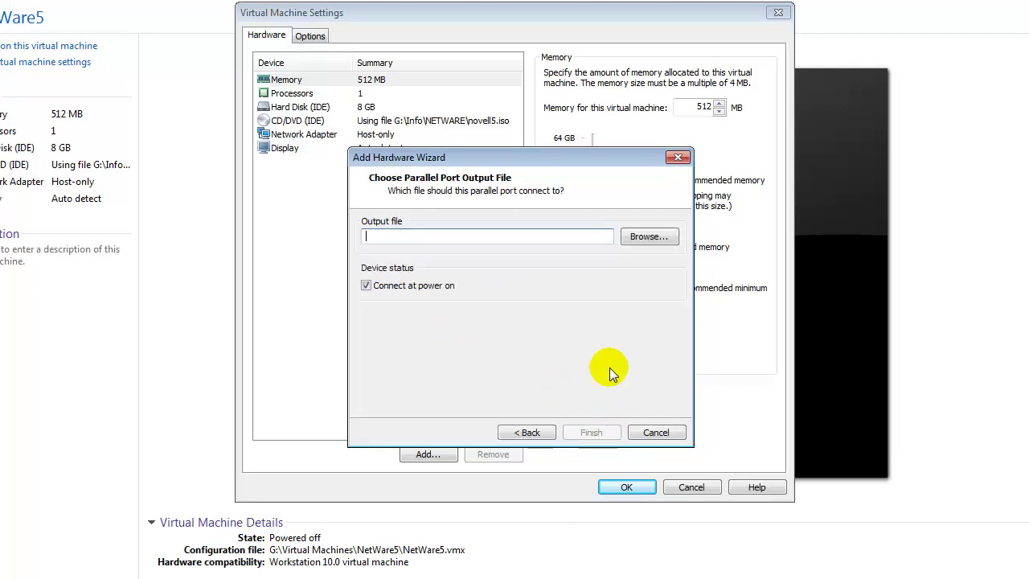
pyautogui.click(664, 237)
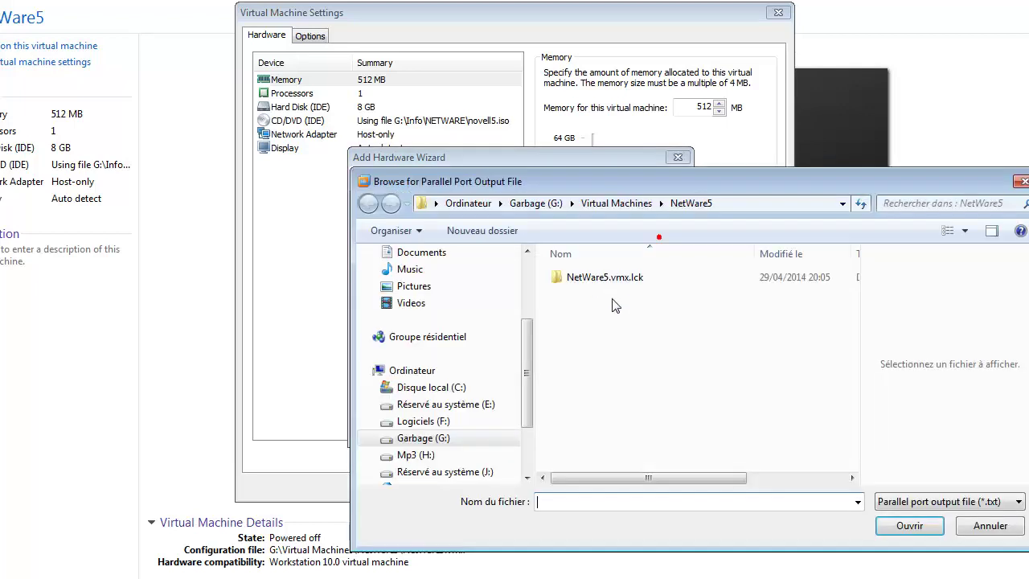
pyautogui.click(724, 505)
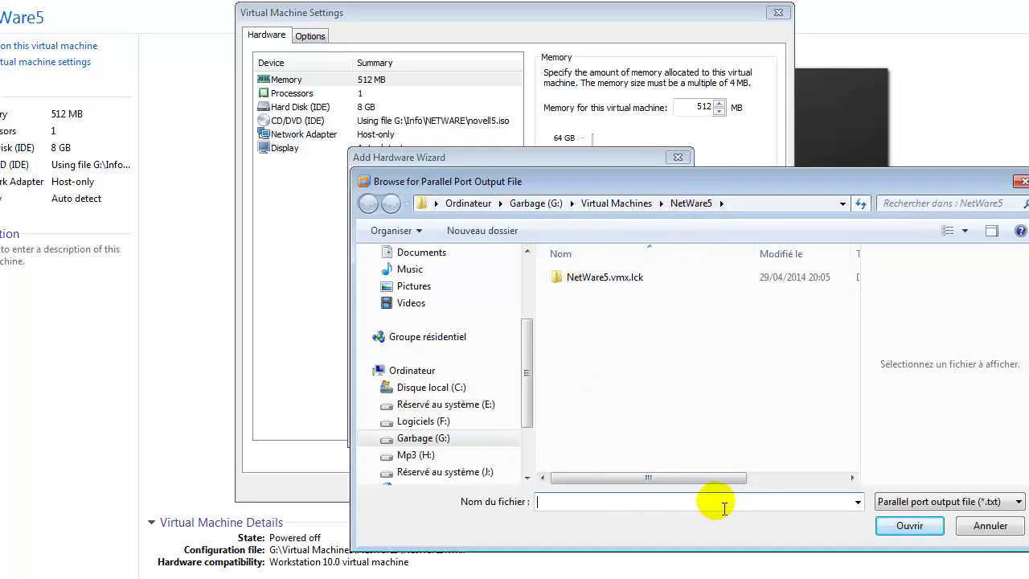
pyautogui.click(723, 505)
pyautogui.write('print_file')
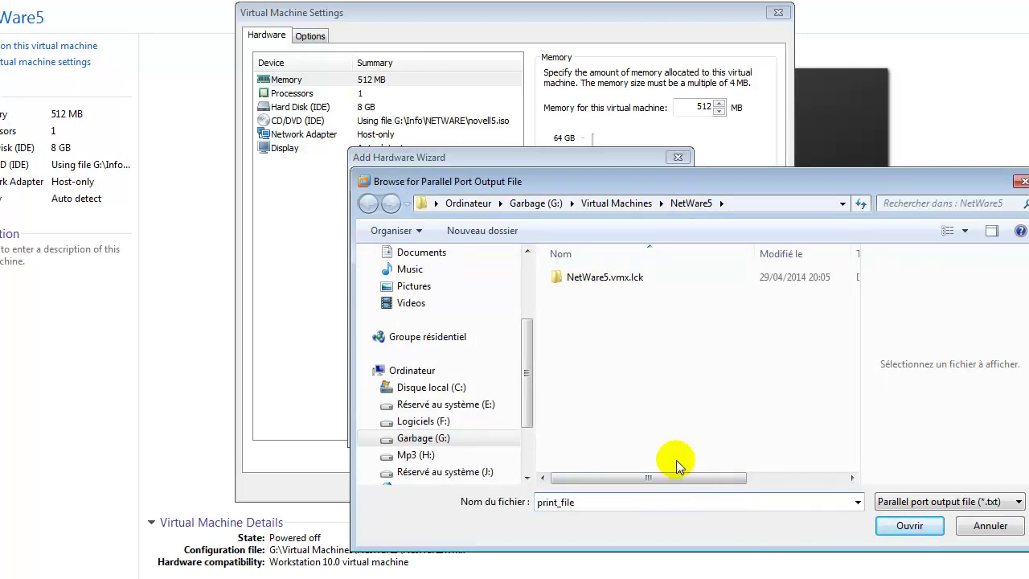
pyautogui.click(910, 526)
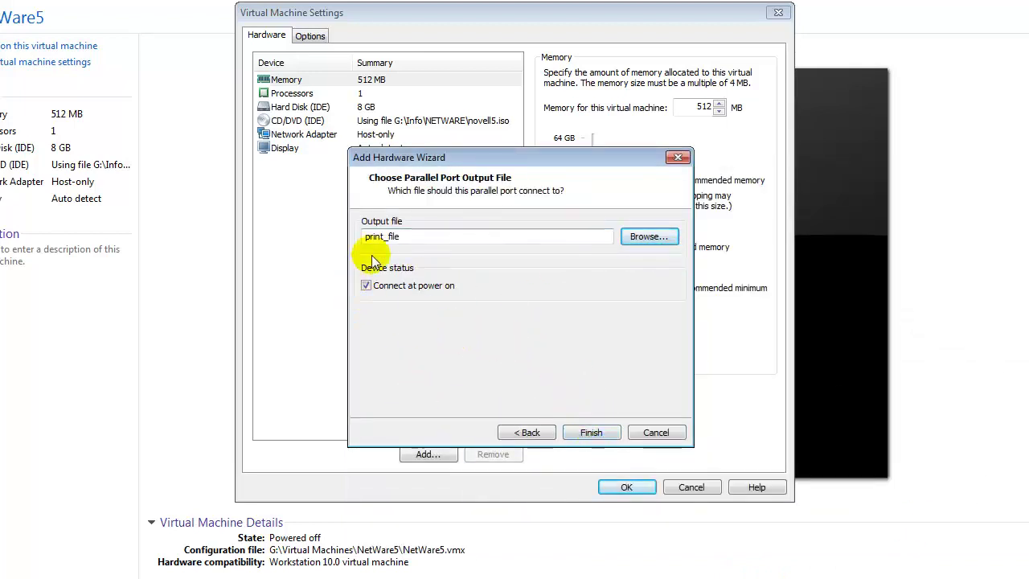
pyautogui.click(591, 434)
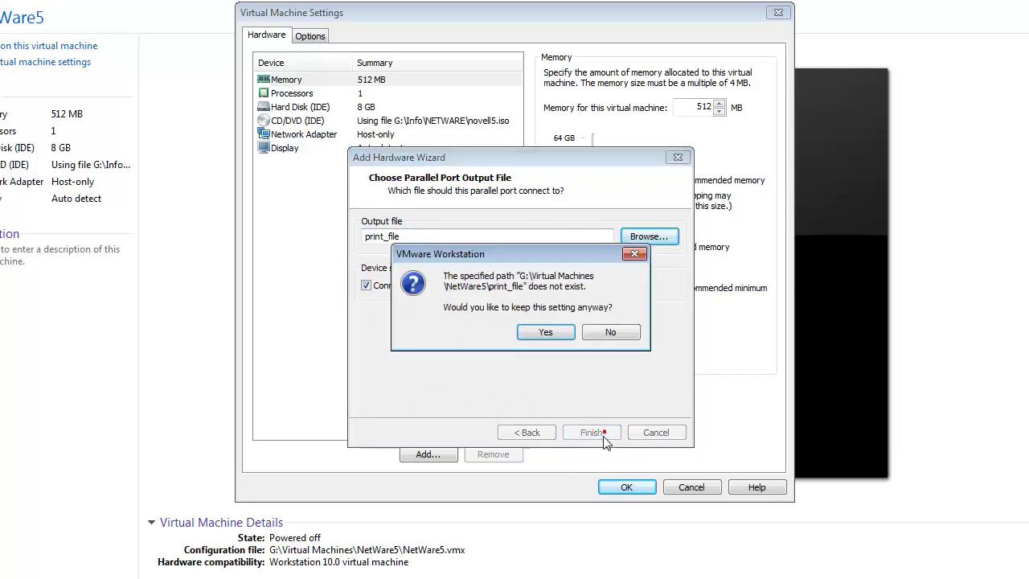
pyautogui.click(537, 335)
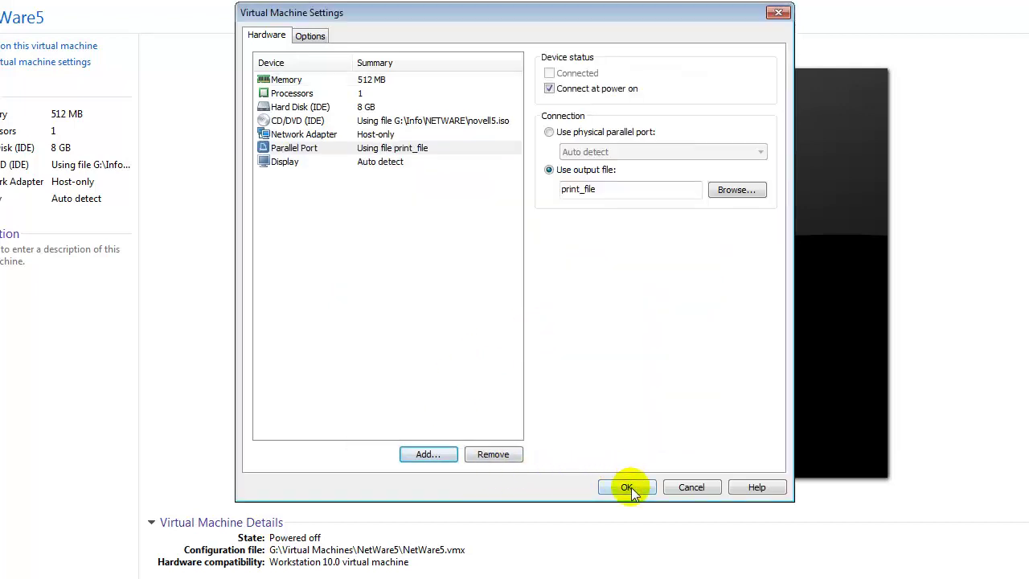
pyautogui.click(631, 487)
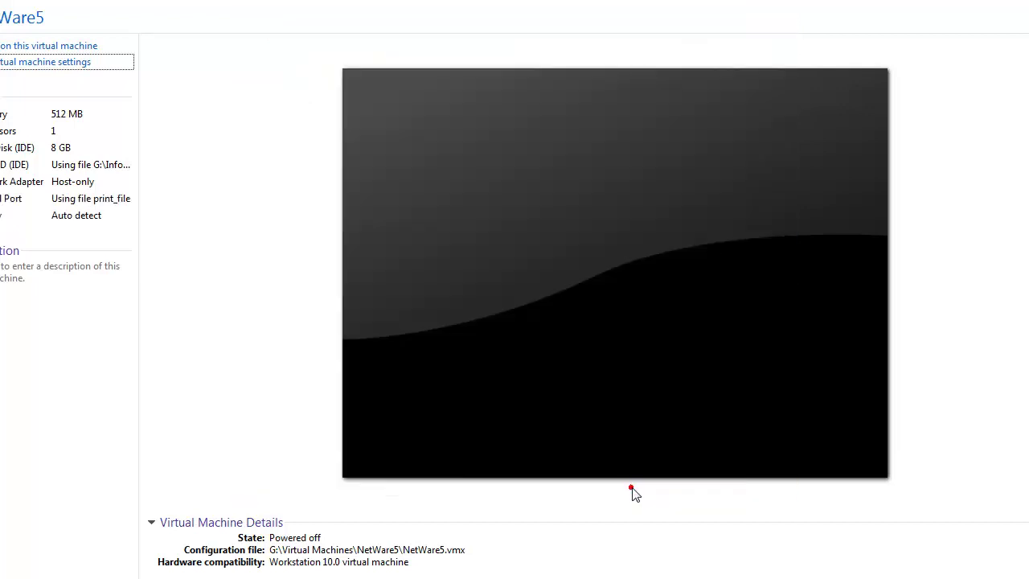
# Step: Power on XP PRO CLEAN and let Windows XP boot to its French desktop
pyautogui.click(60, 46)
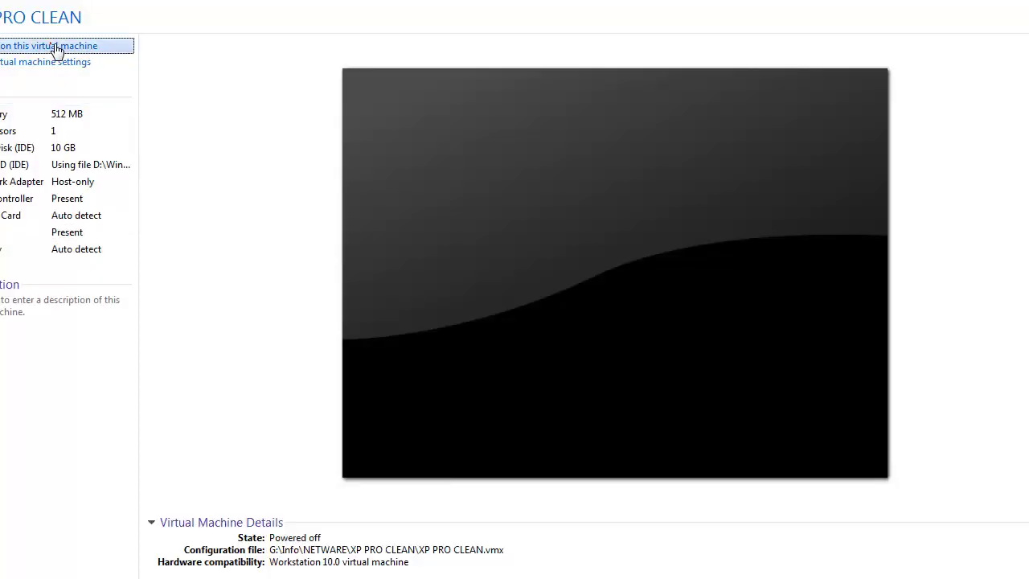
pyautogui.click(57, 46)
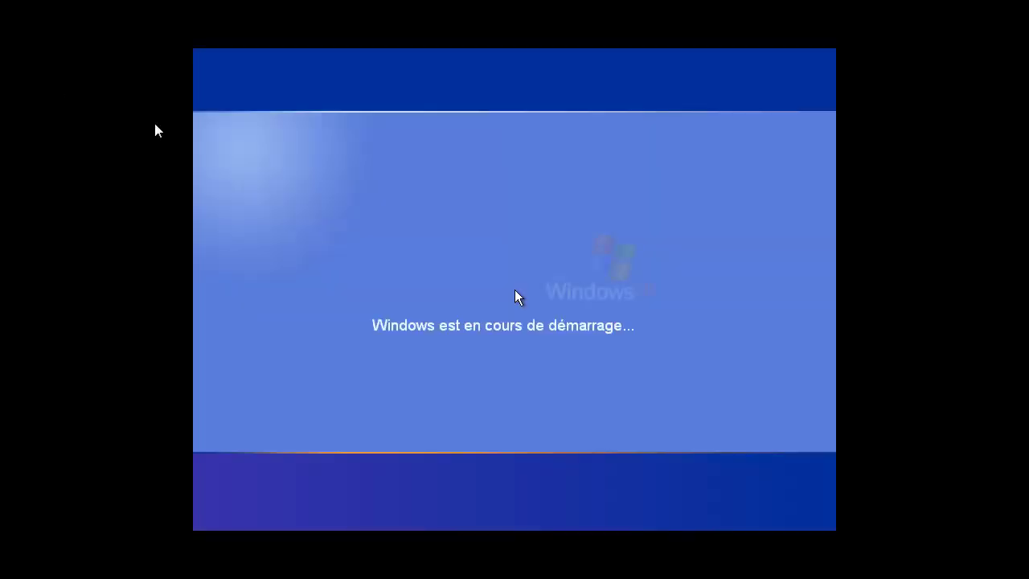
pyautogui.click(552, 144)
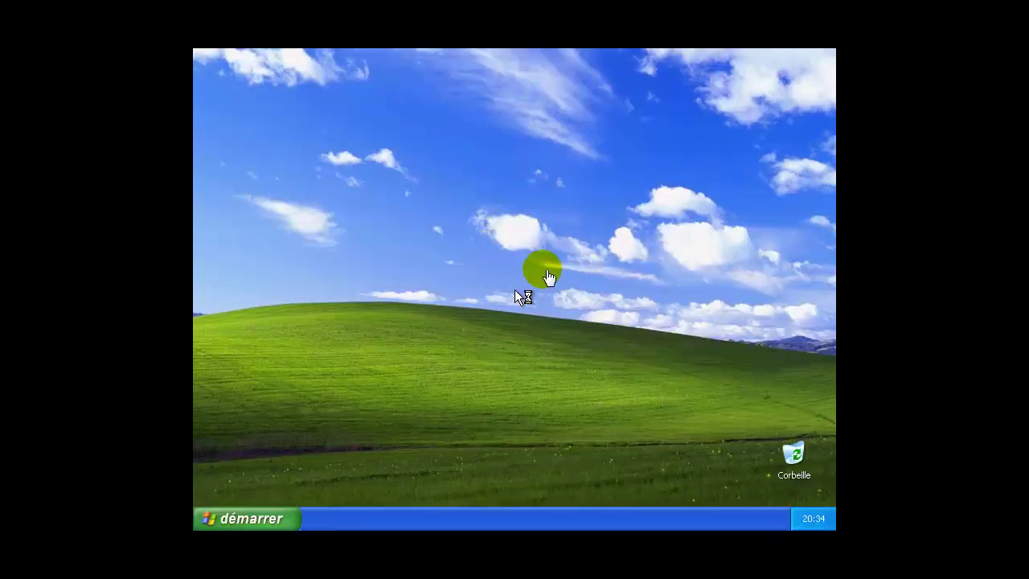
# Step: Launch a command prompt by running cmd from démarrer > Exécuter
pyautogui.click(254, 521)
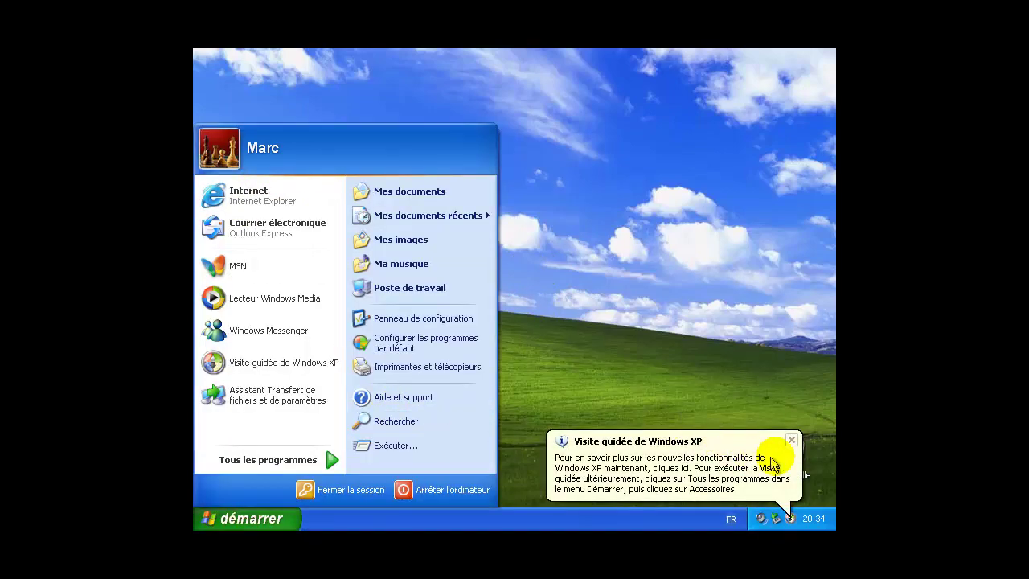
pyautogui.click(774, 463)
pyautogui.click(289, 519)
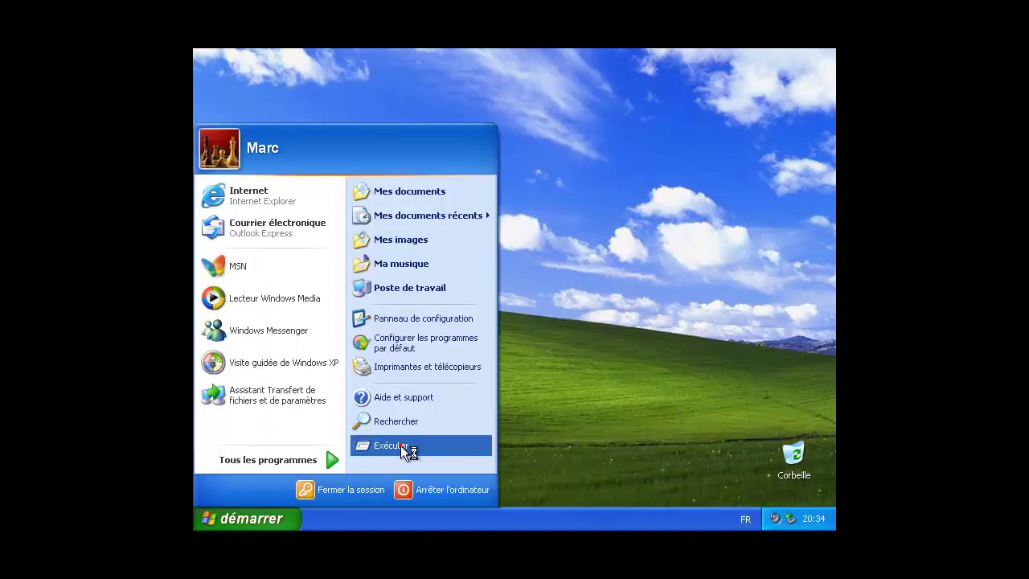
pyautogui.click(404, 449)
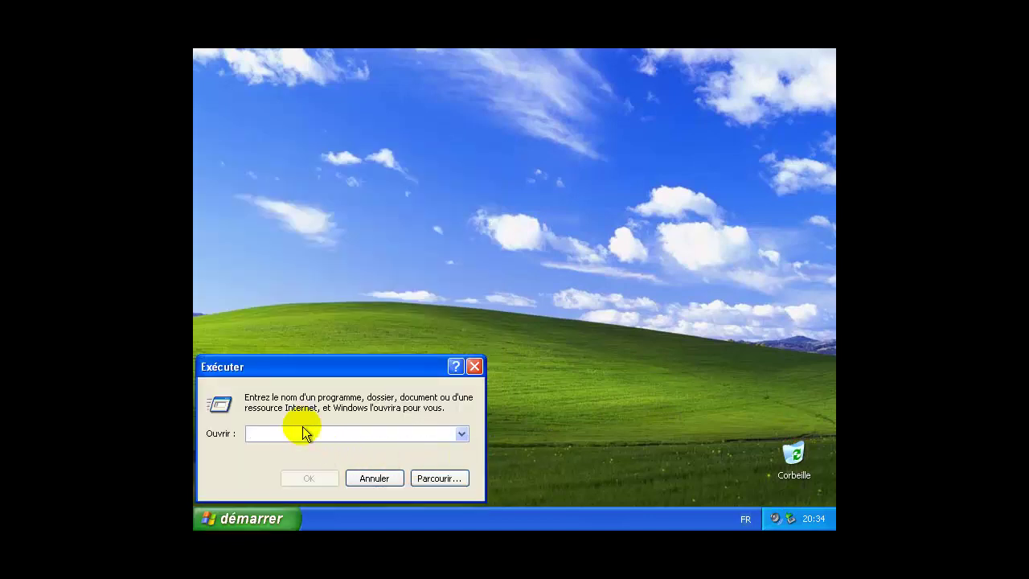
pyautogui.write('cmd')
pyautogui.press('Return')
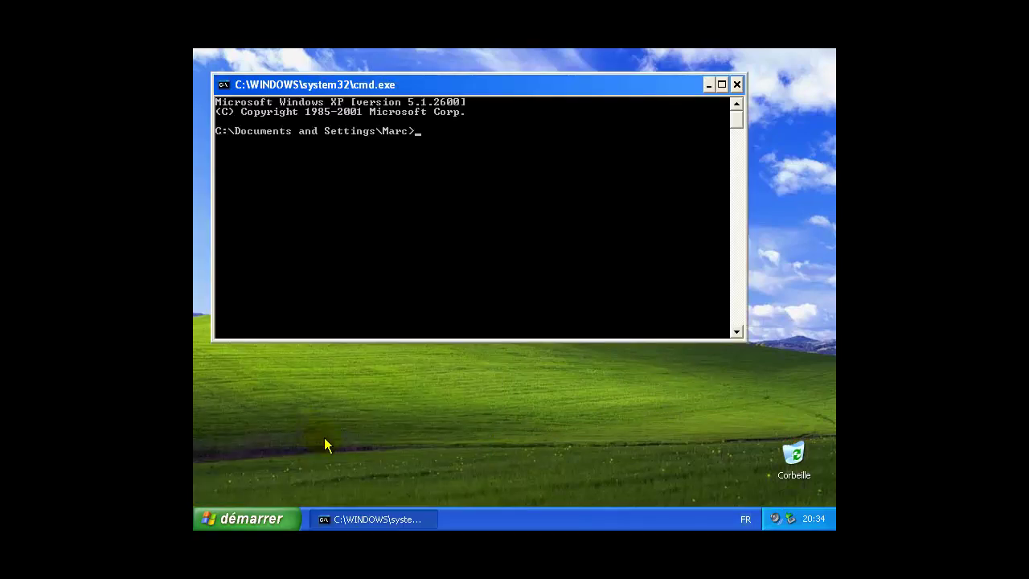
# Step: Set a new password for the local user account with the net user command
pyautogui.write('net user marc')
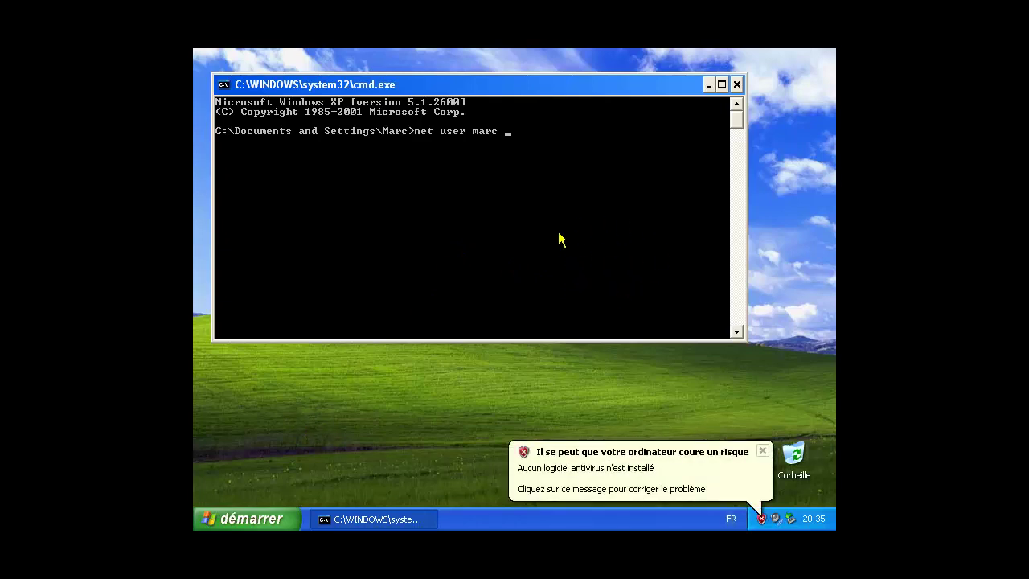
pyautogui.click(763, 451)
pyautogui.click(502, 221)
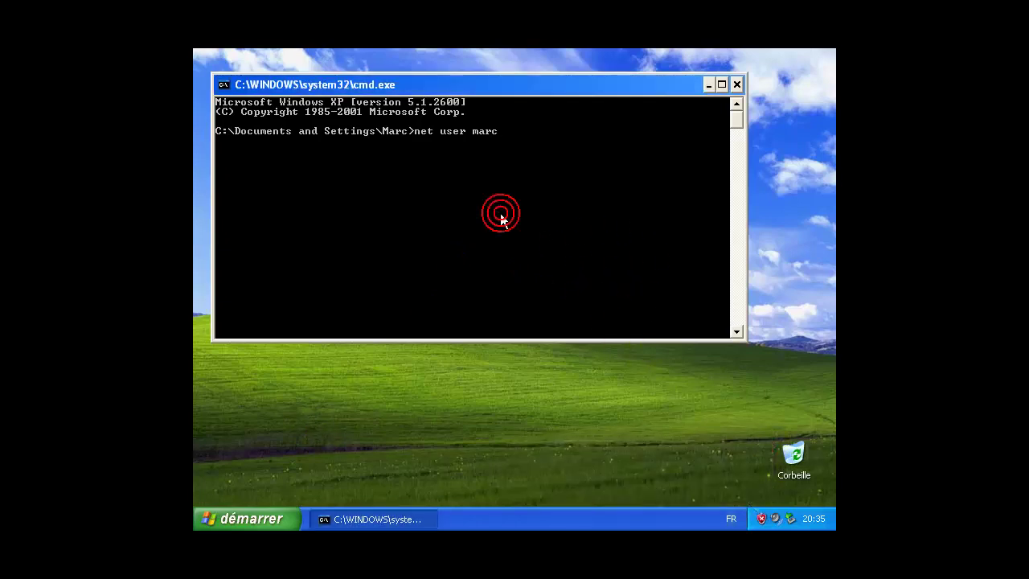
pyautogui.write('14')
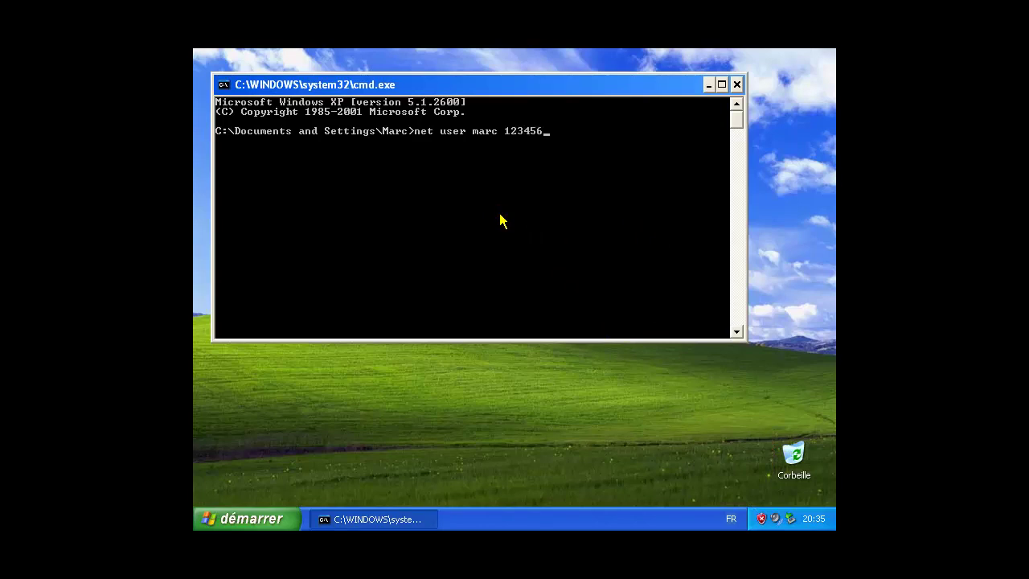
pyautogui.press('Return')
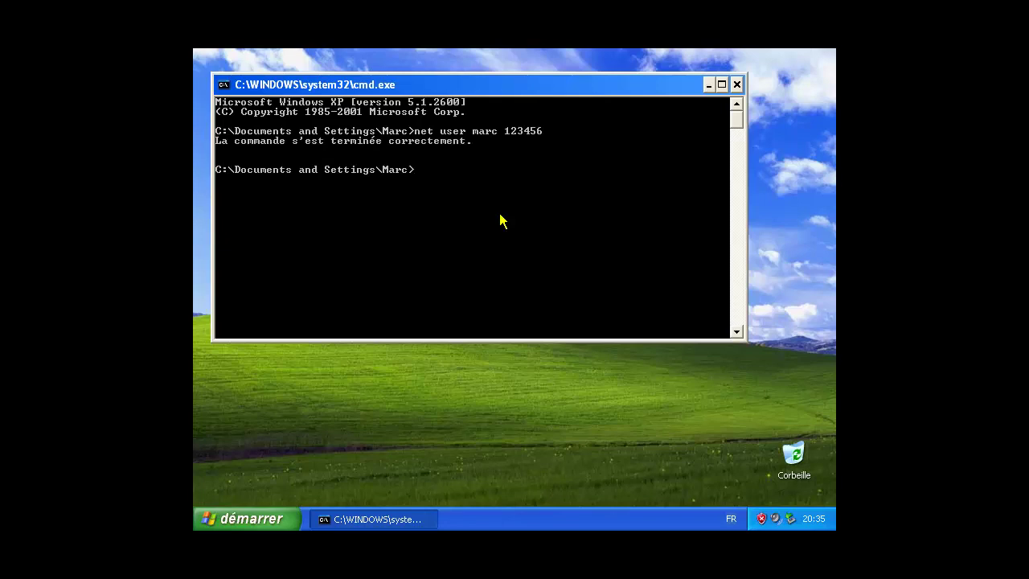
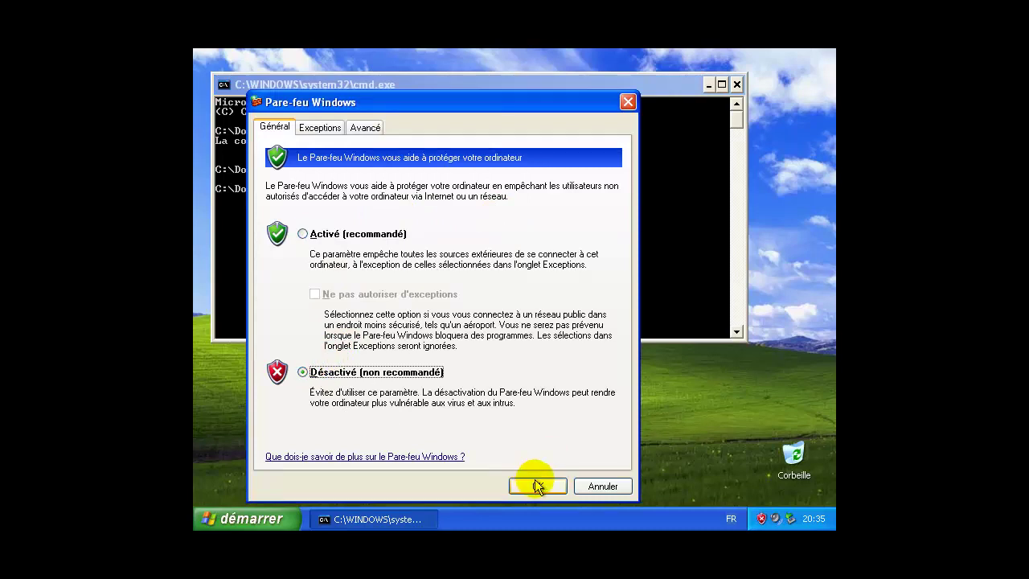
# Step: Turn off the XP guest's Windows firewall and run ipconfig, showing IP 192.168.80.128
pyautogui.click(537, 485)
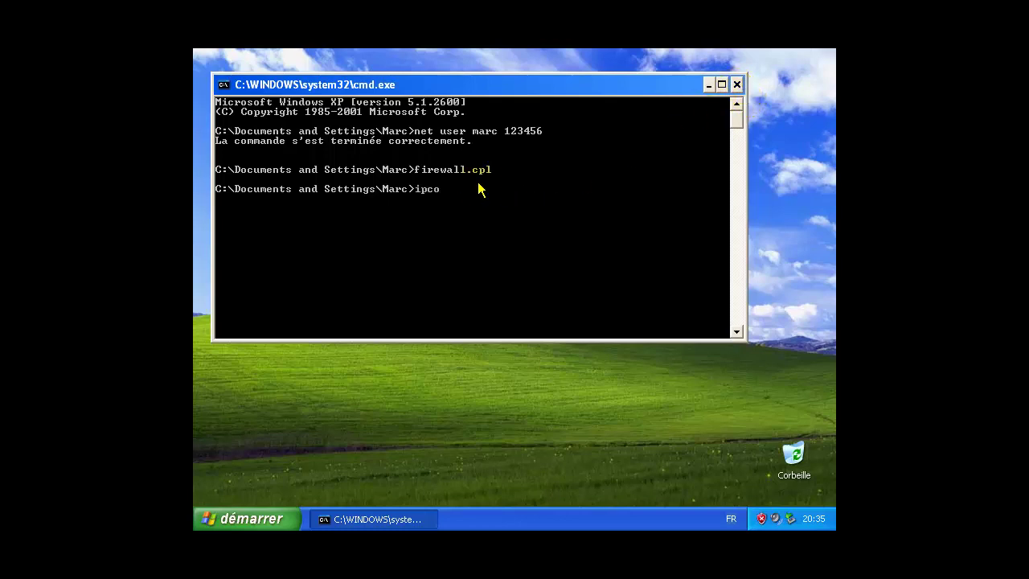
pyautogui.press('Return')
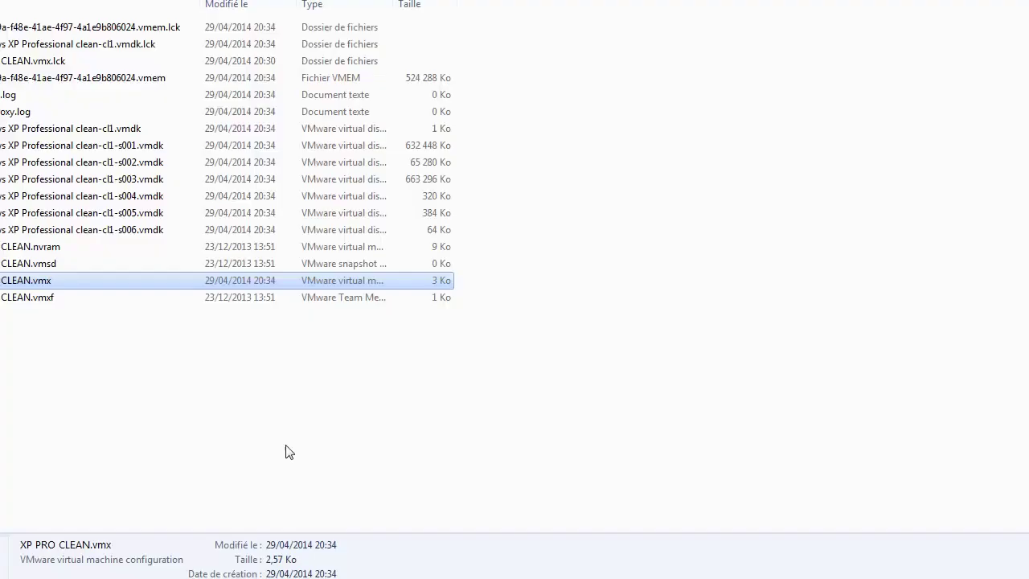
pyautogui.click(285, 443)
# Step: Go up to G:\Info and open the NETWARE folder's properties
pyautogui.press('BackSpace')
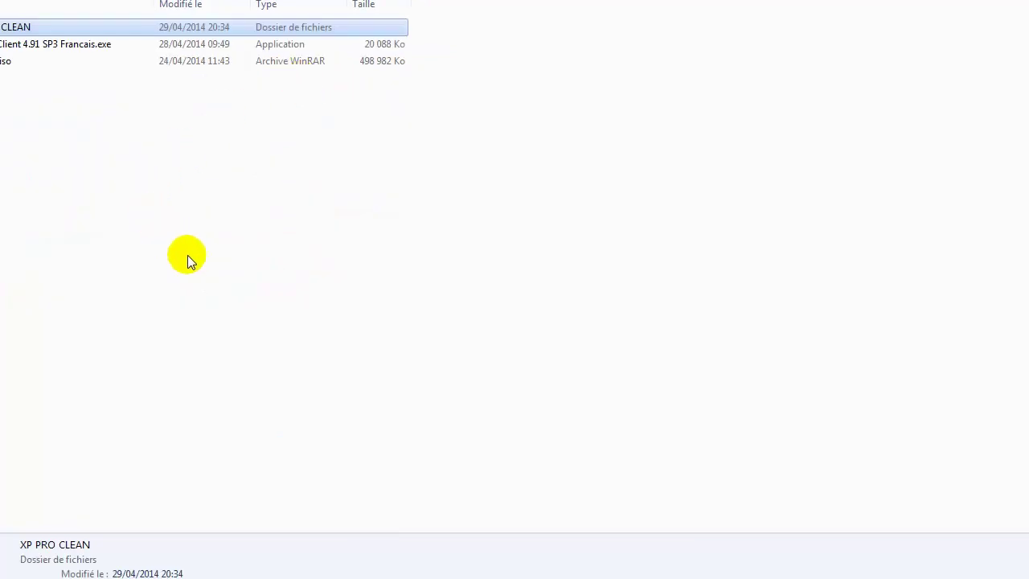
pyautogui.press('Down')
pyautogui.click(85, 115)
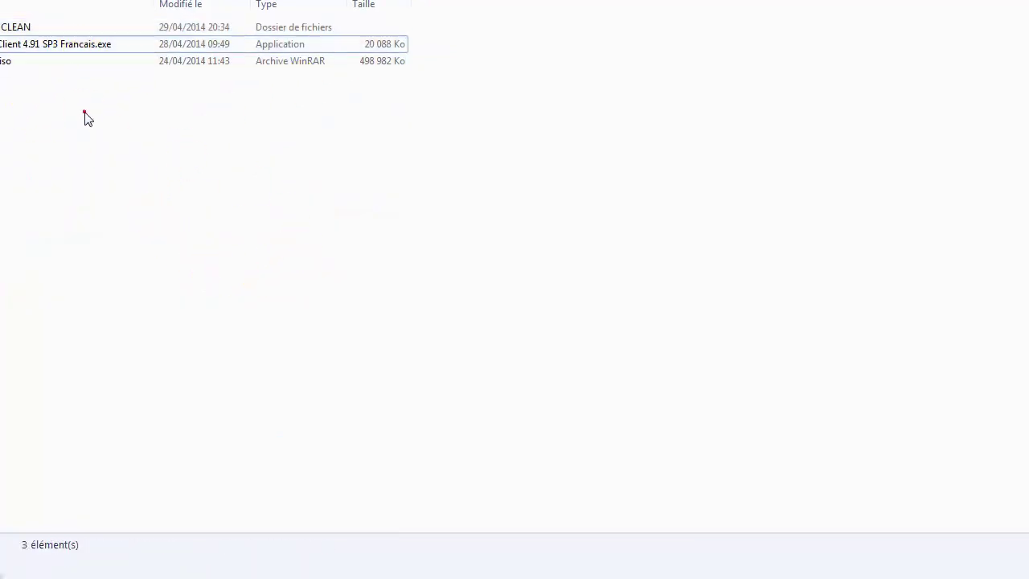
pyautogui.press('BackSpace')
pyautogui.rightClick(4, 112)
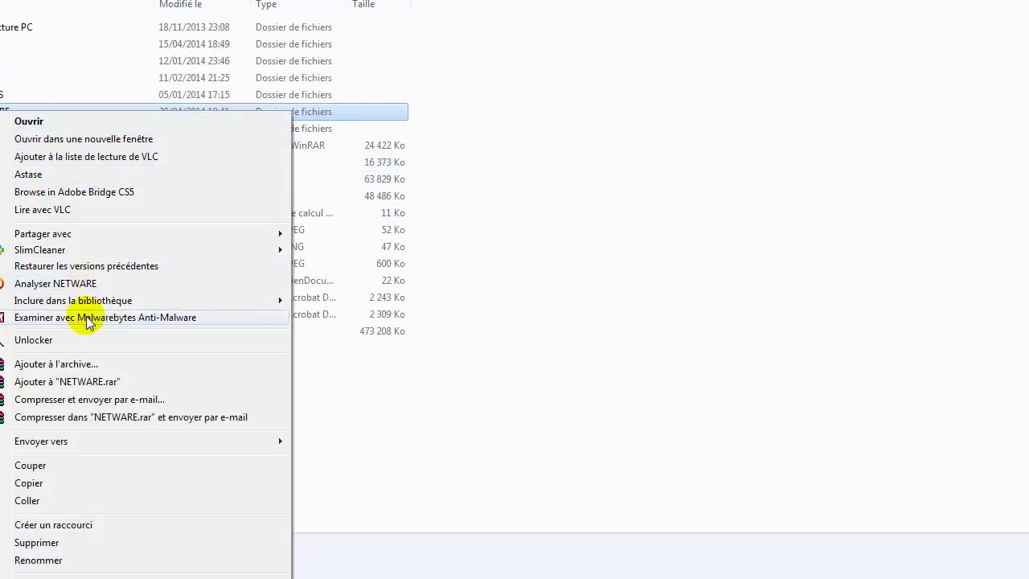
pyautogui.click(34, 558)
pyautogui.moveTo(245, 131); pyautogui.dragTo(271, 23)
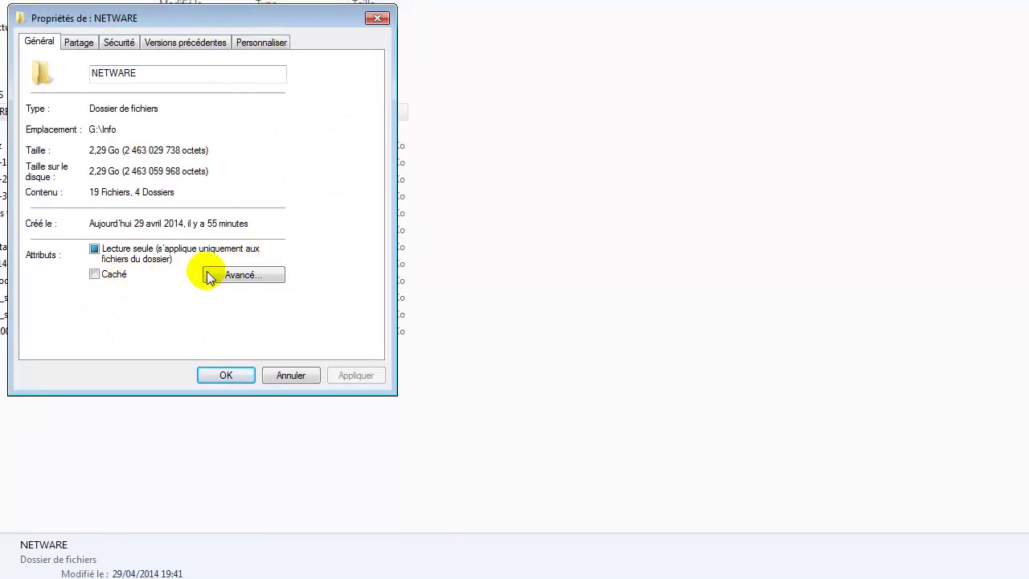
# Step: Share NETWARE with Partager ce dossier in Partage avancé, then return to the XP VM
pyautogui.click(81, 42)
pyautogui.click(105, 233)
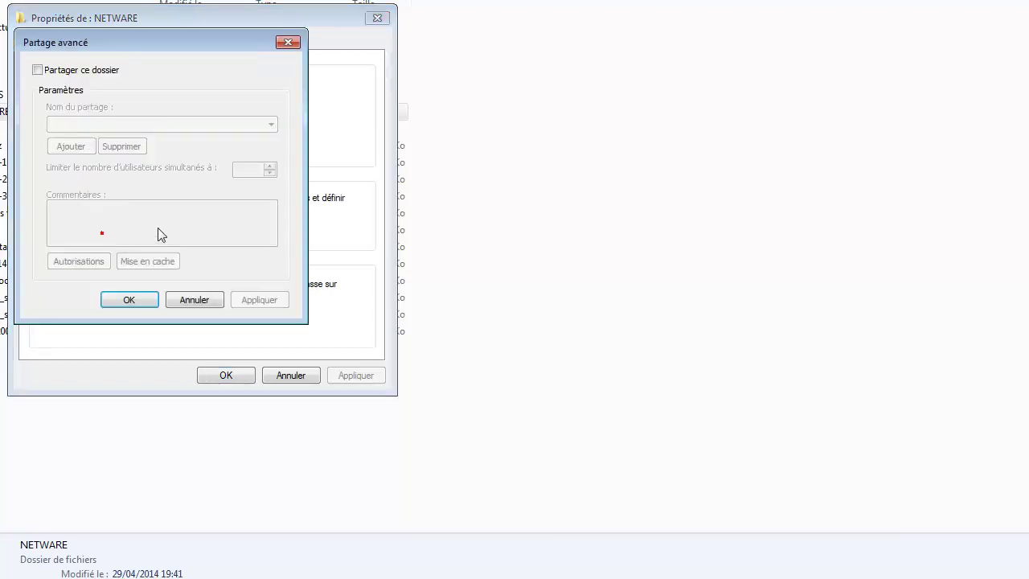
pyautogui.click(38, 70)
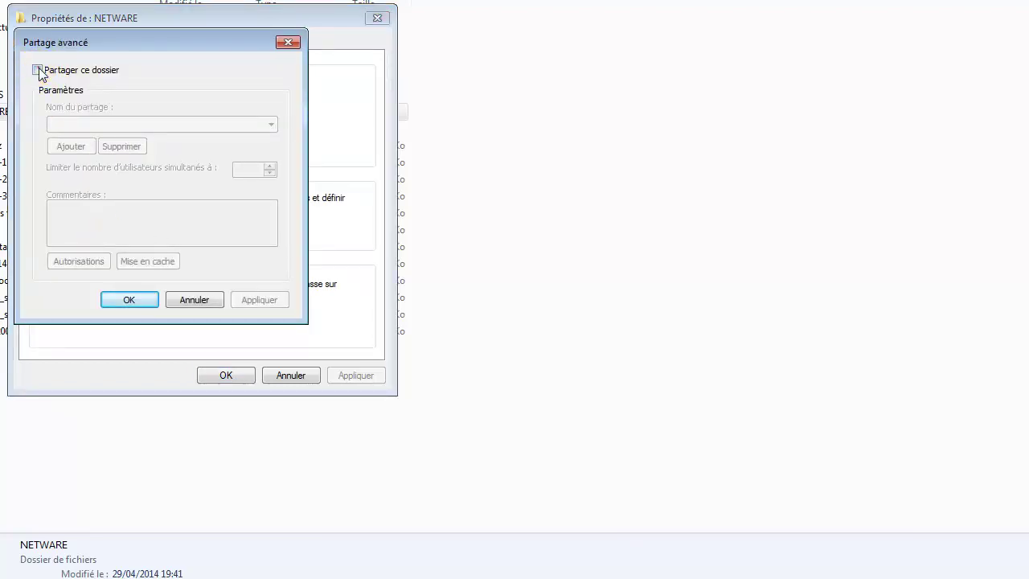
pyautogui.click(242, 295)
pyautogui.click(170, 300)
pyautogui.click(231, 377)
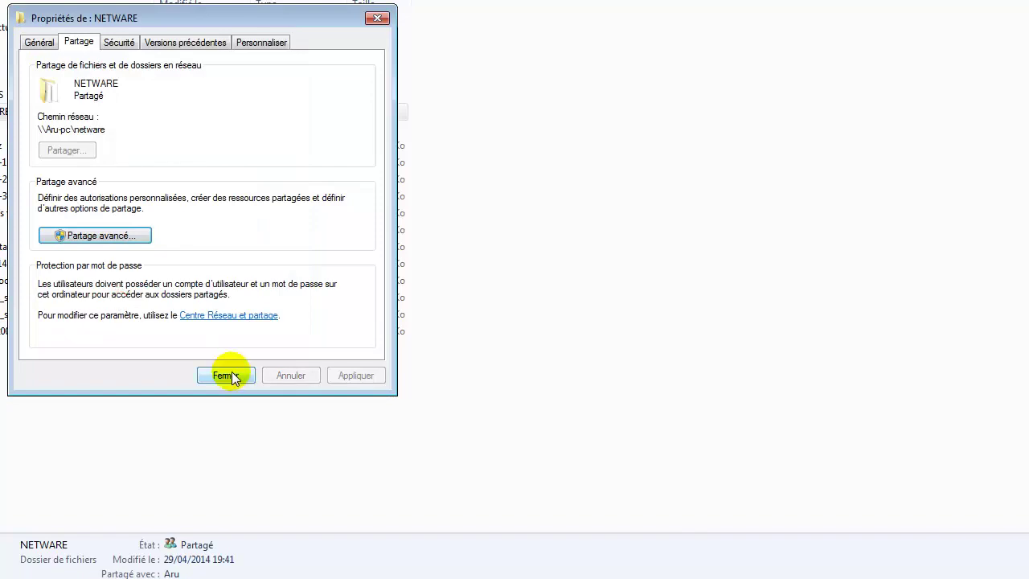
pyautogui.moveTo(201, 573)
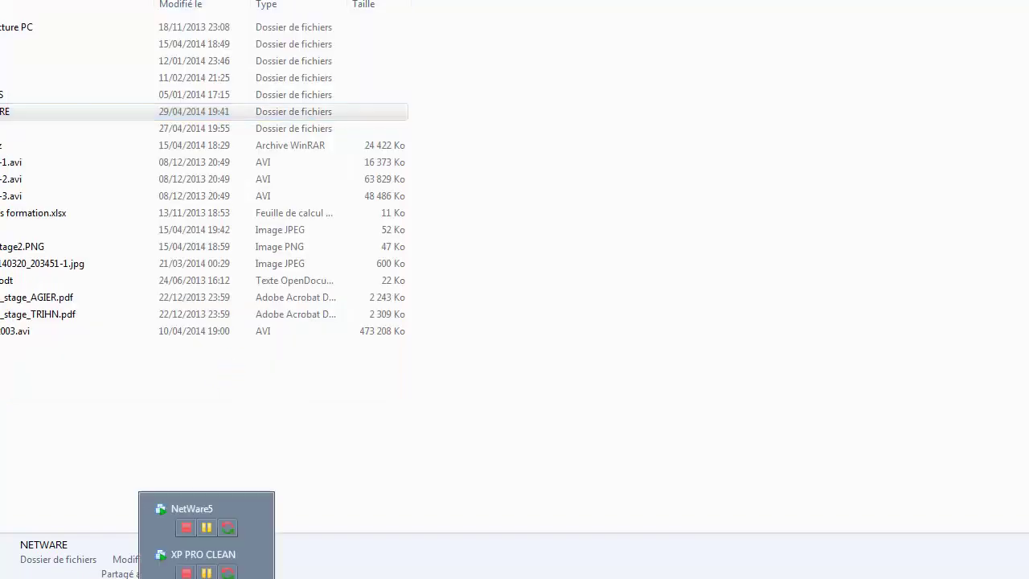
pyautogui.click(164, 553)
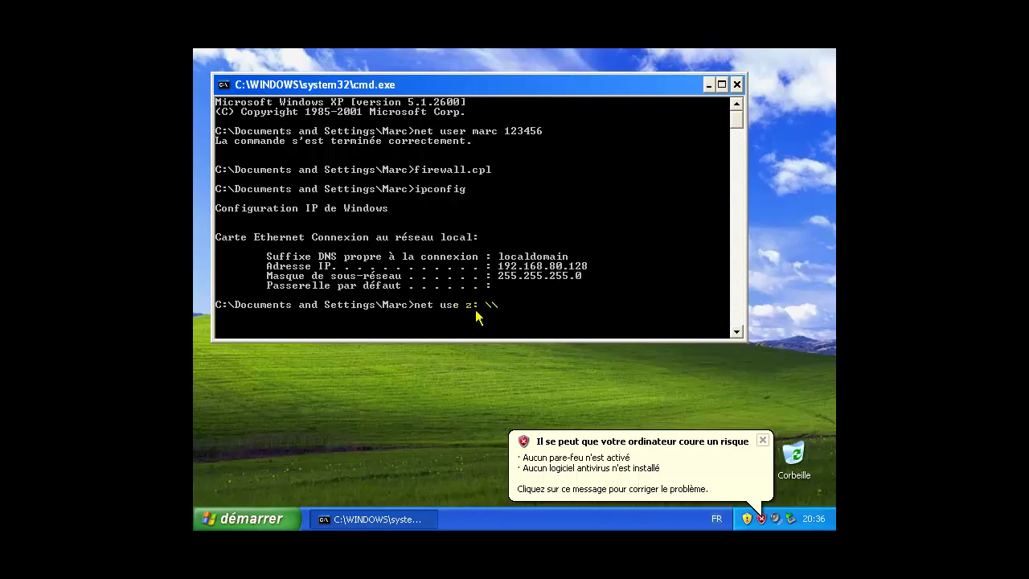
# Step: Type net use z: \\192.168.80.1 in the XP prompt and confirm VMnet1's 192.168.80.0 subnet
pyautogui.click(763, 440)
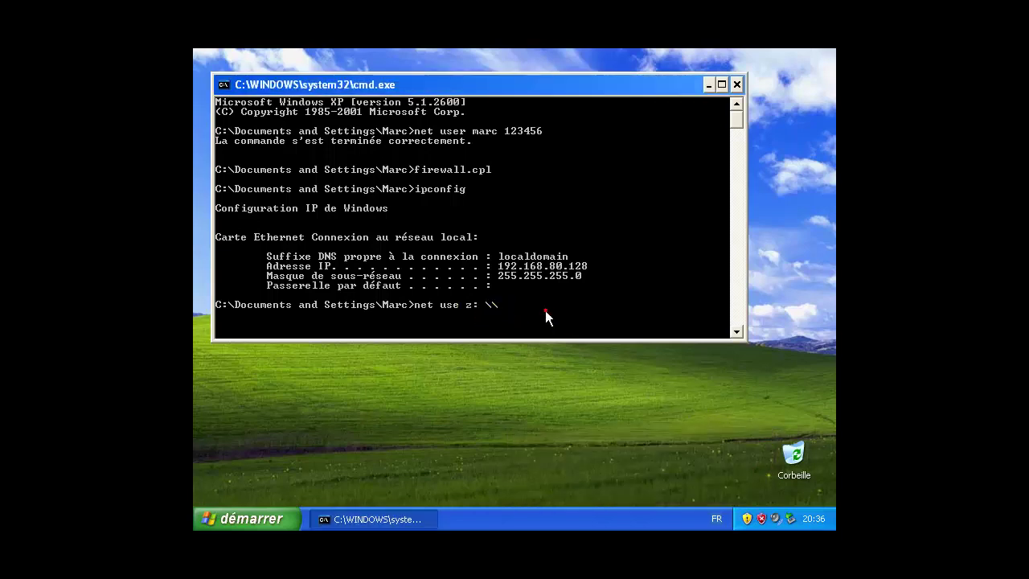
pyautogui.write('92.168.80.1')
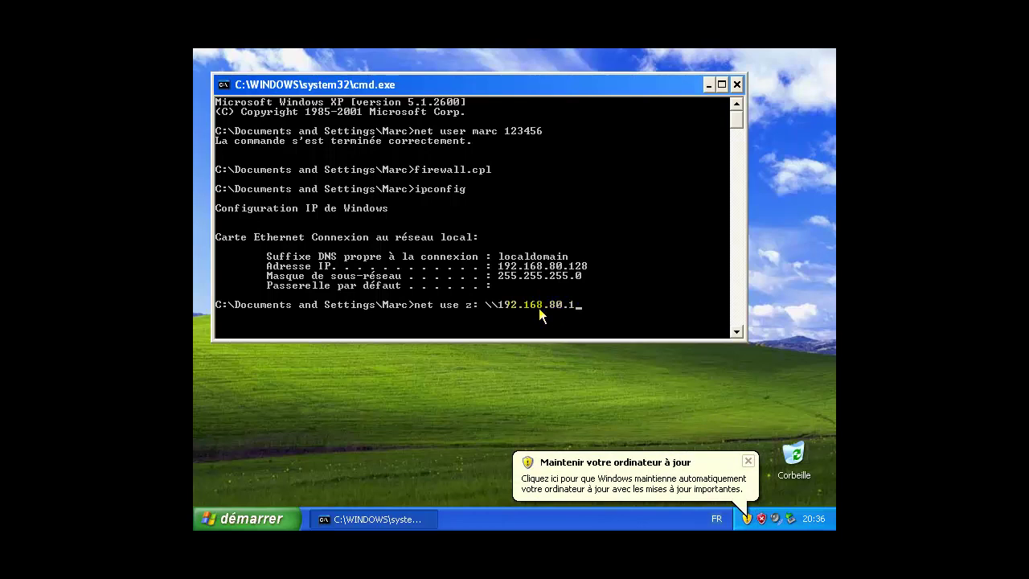
pyautogui.click(49, 13)
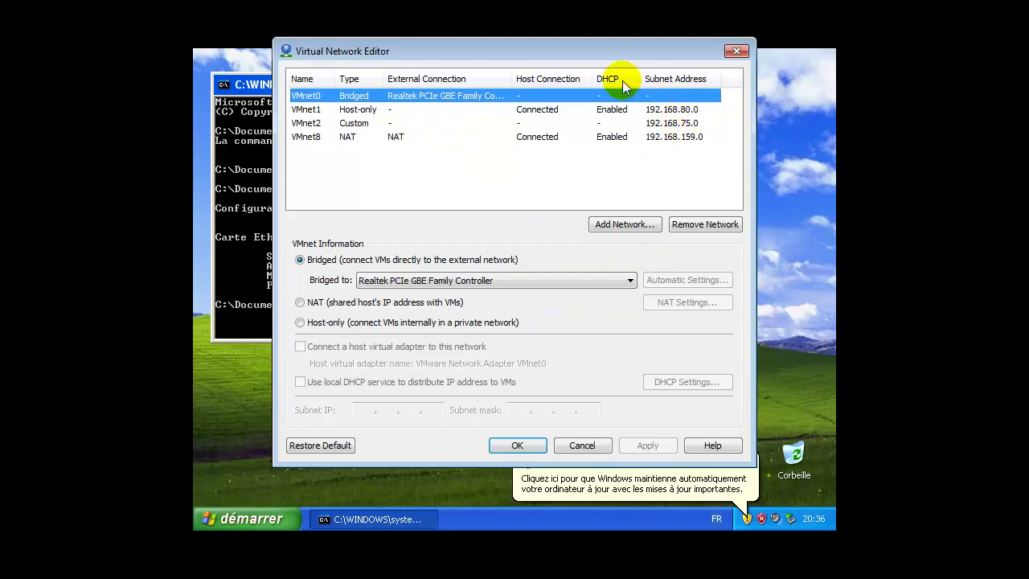
pyautogui.click(635, 109)
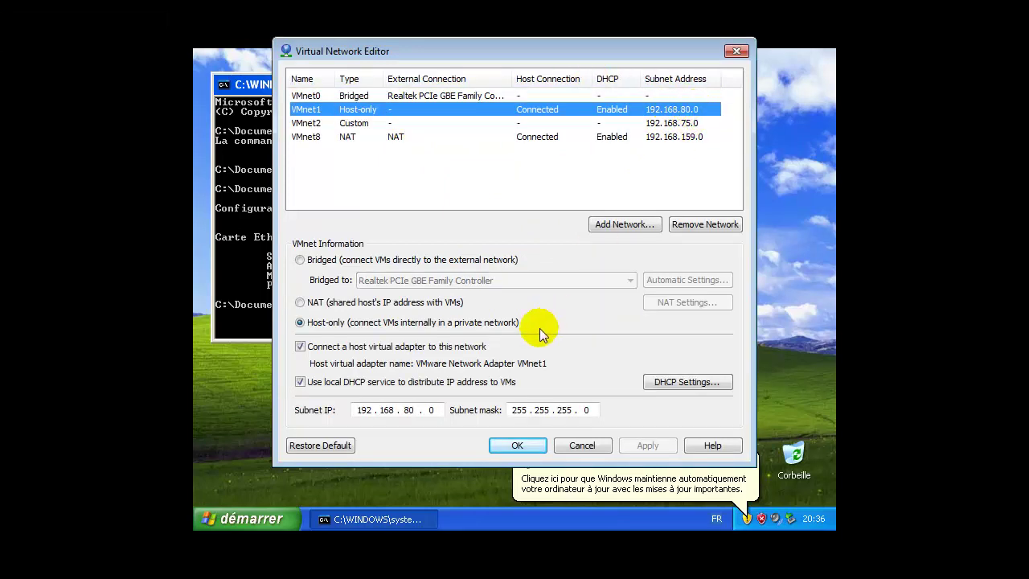
pyautogui.click(582, 445)
# Step: Start a command prompt on the host by running cmd
pyautogui.press('super')
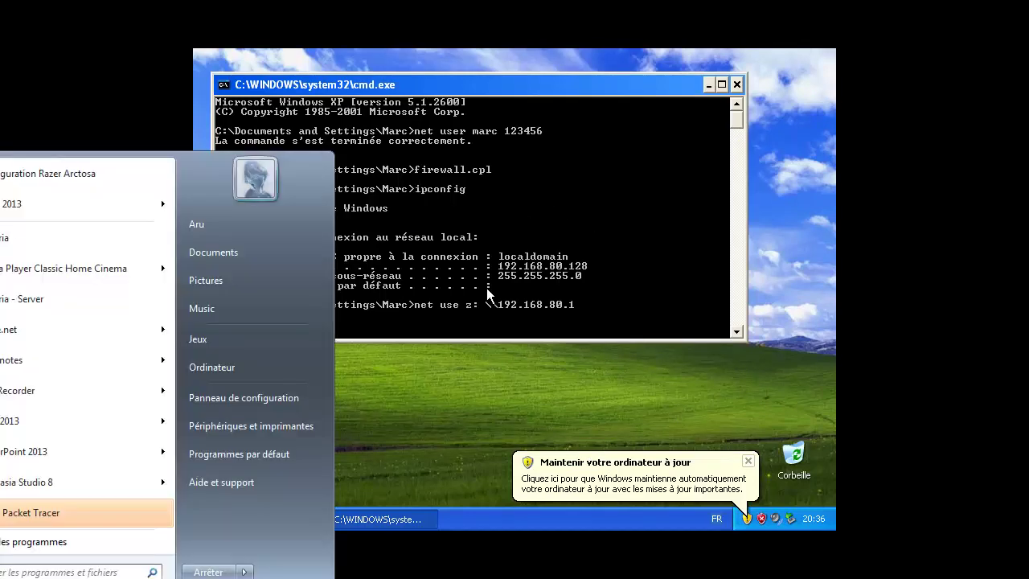
pyautogui.write('cmd')
pyautogui.press('Return')
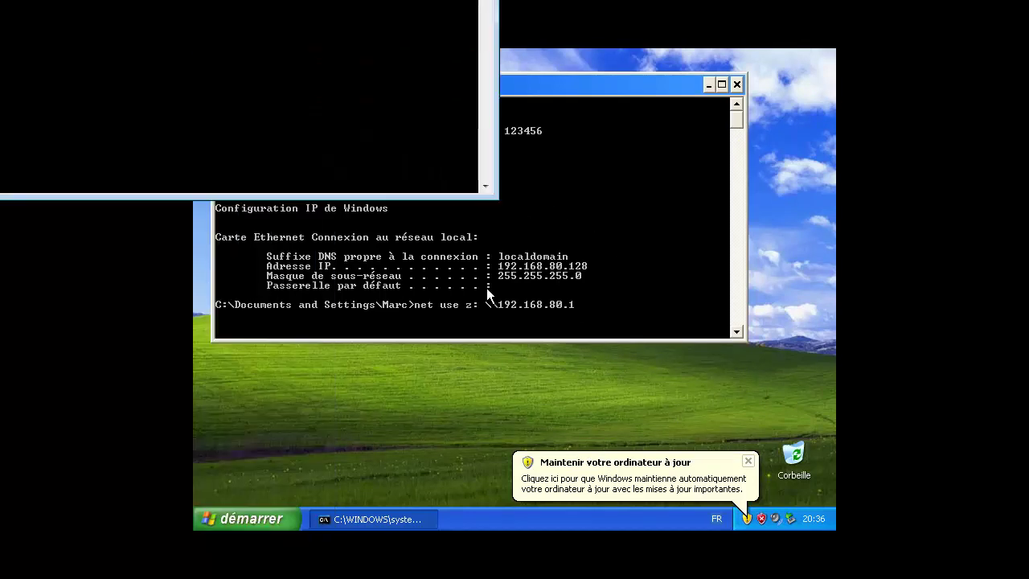
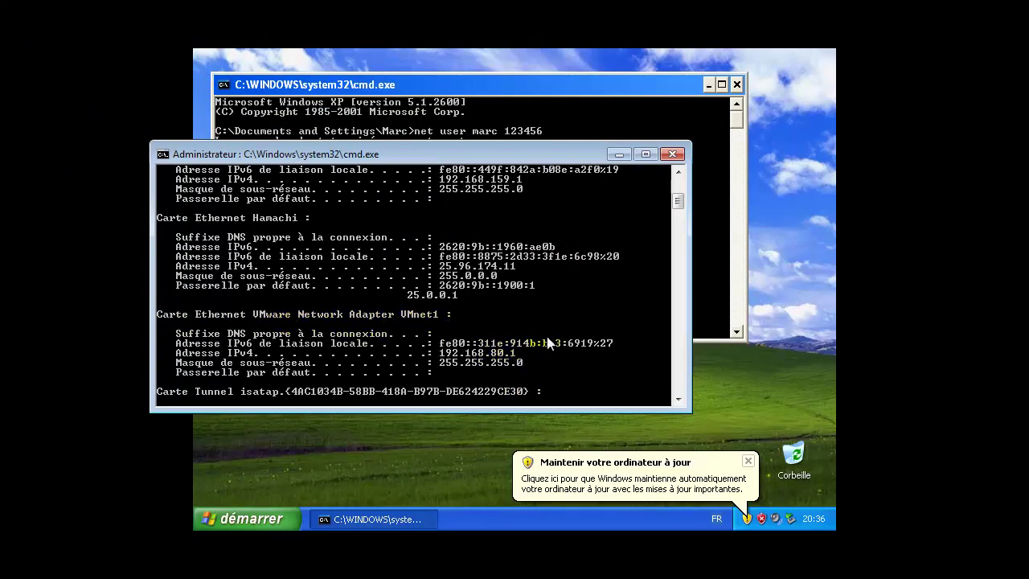
# Step: Close the extra command window and rerun net use z: \\192.168.80.1\netware with the password
pyautogui.click(678, 153)
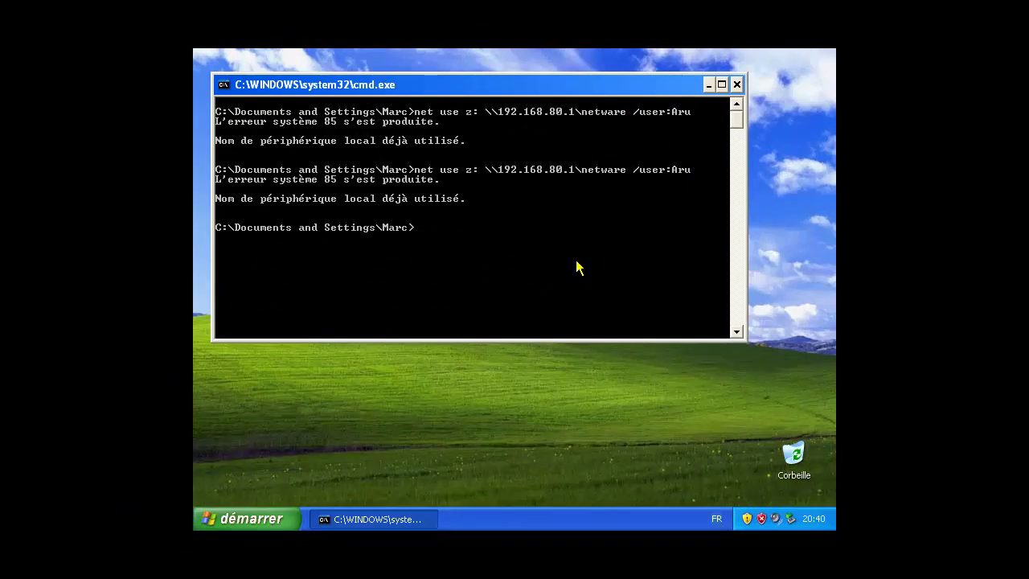
pyautogui.press('Up')
pyautogui.press('Return')
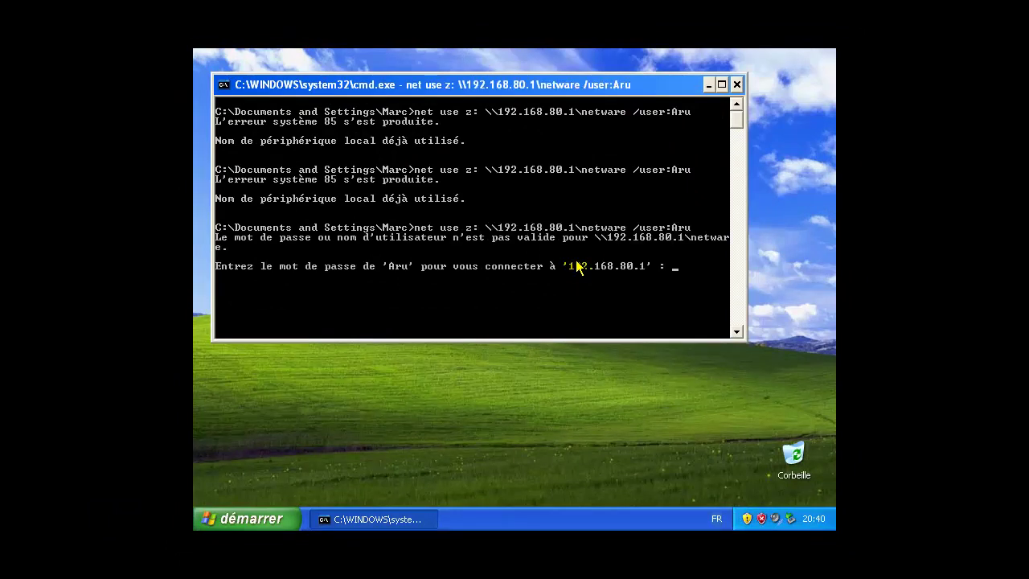
pyautogui.press('Return')
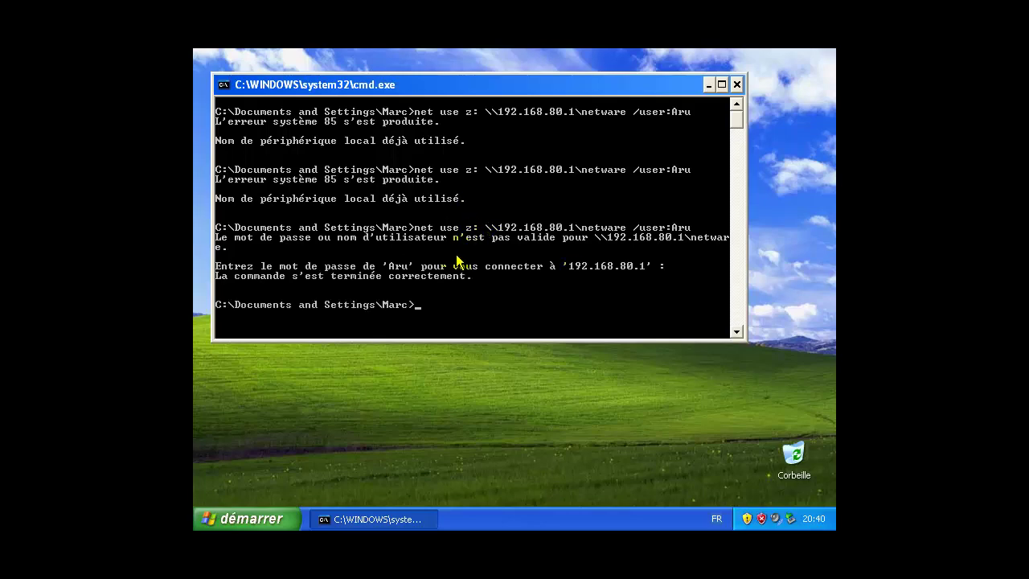
# Step: Open the network drive Z: from Poste de travail
pyautogui.click(235, 523)
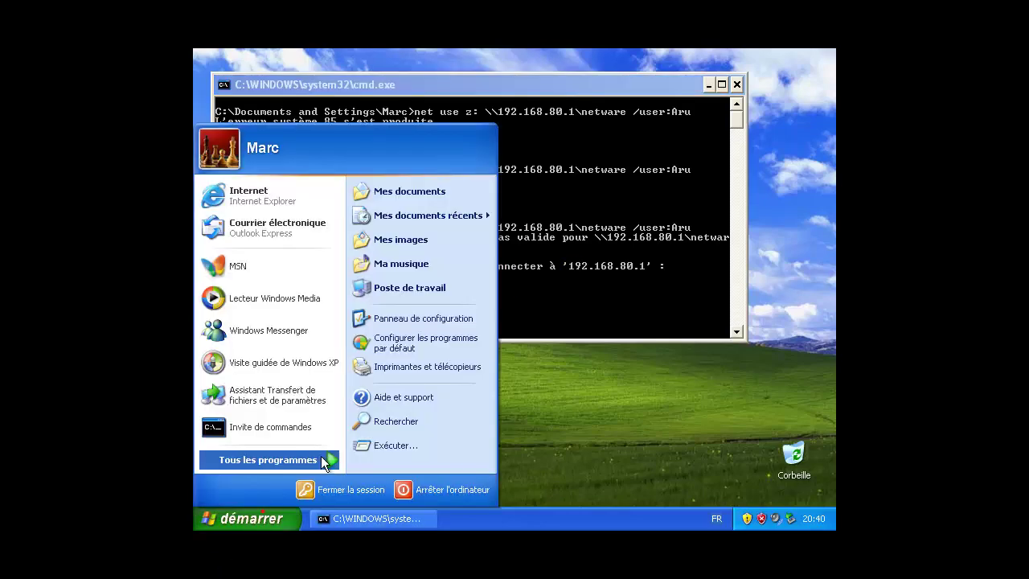
pyautogui.click(383, 283)
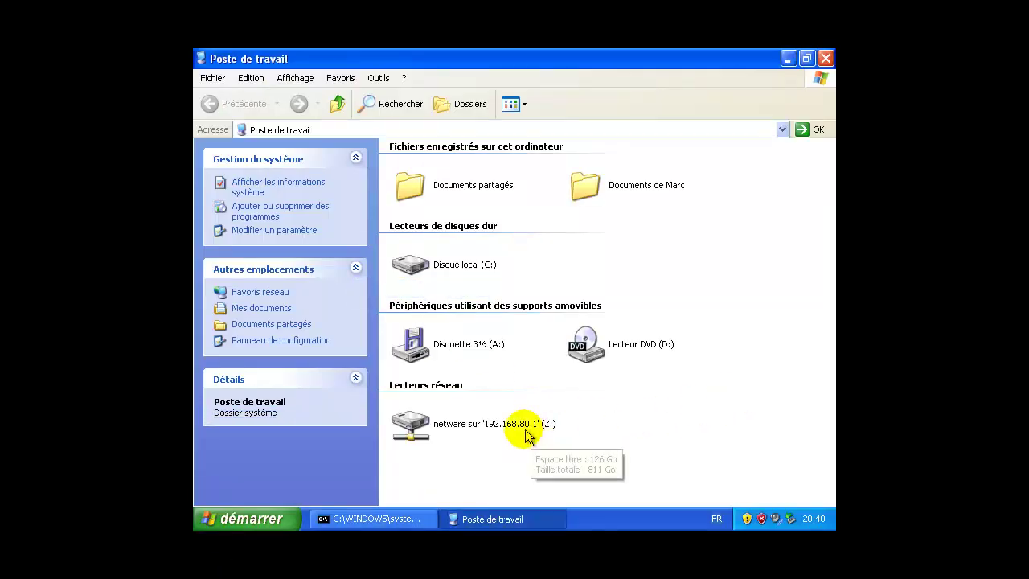
pyautogui.doubleClick(500, 423)
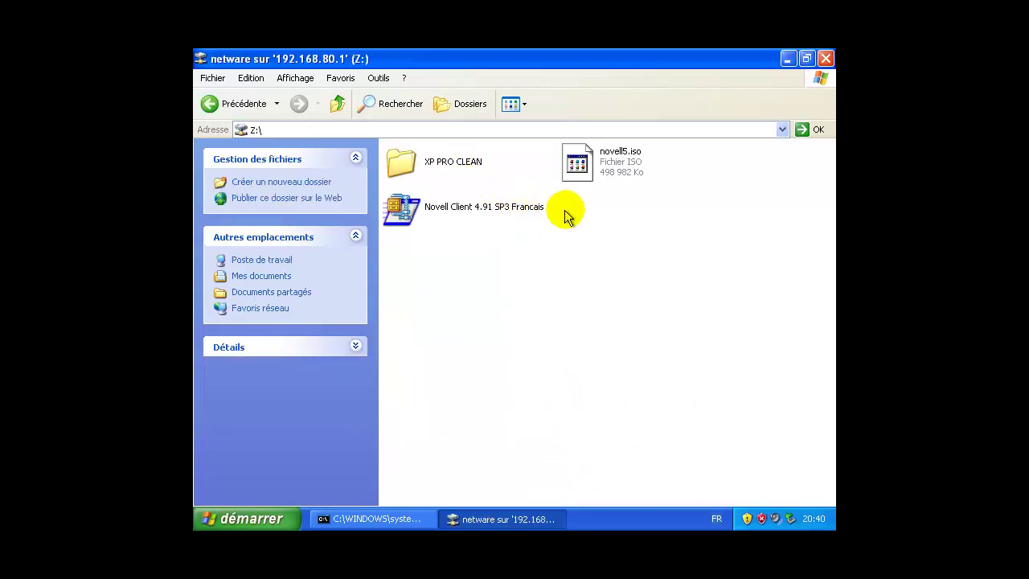
# Step: Unzip the Novell Client 4.91 SP3 Francais package into c:\Novell and return to Poste de travail
pyautogui.doubleClick(479, 212)
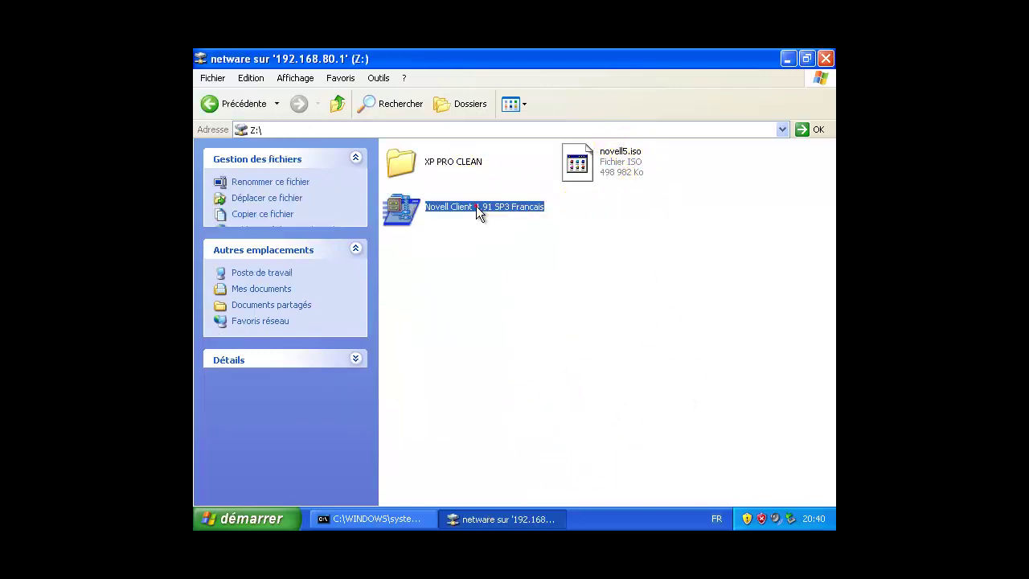
pyautogui.click(558, 307)
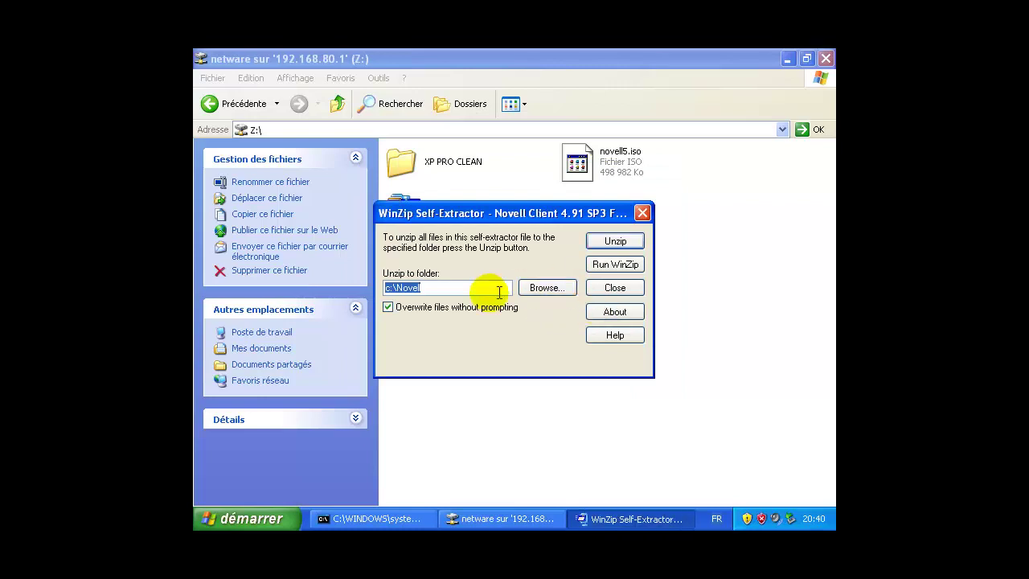
pyautogui.click(615, 240)
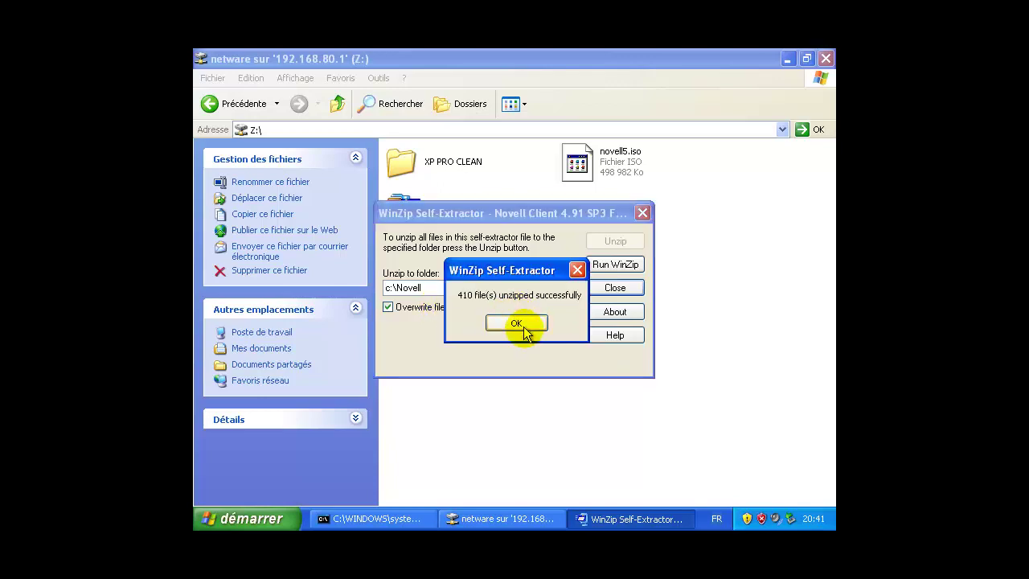
pyautogui.click(516, 322)
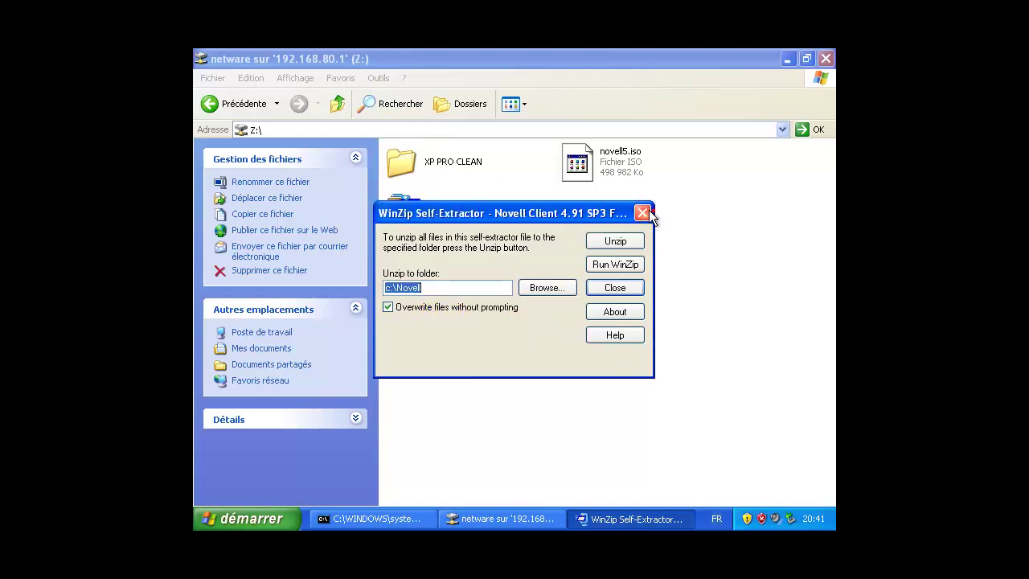
pyautogui.click(643, 212)
pyautogui.click(240, 103)
pyautogui.click(691, 420)
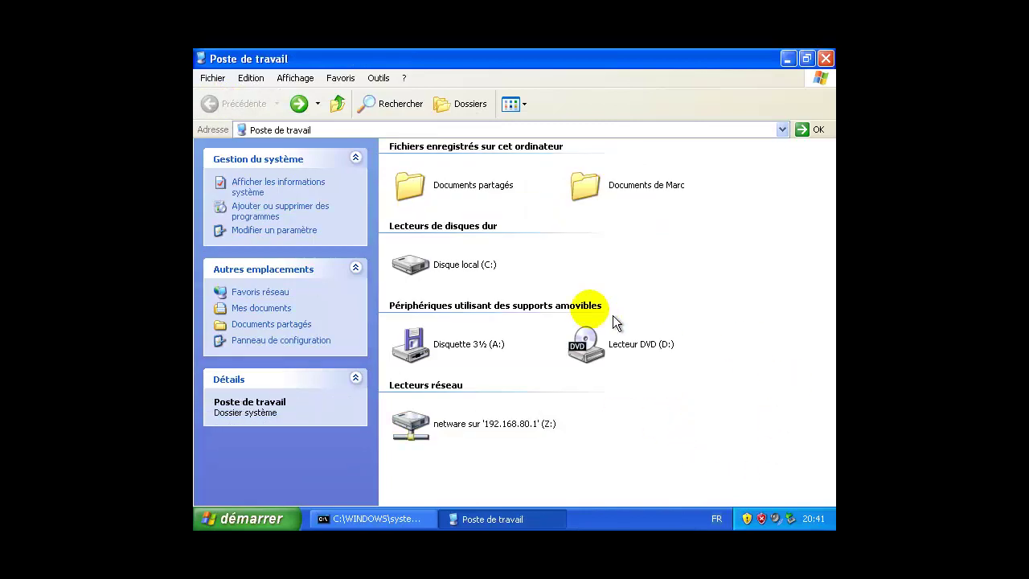
# Step: Browse to C:\Novell\Novell Client 4.91 SP3 Francais and select the setupnw installer
pyautogui.doubleClick(454, 265)
pyautogui.click(485, 275)
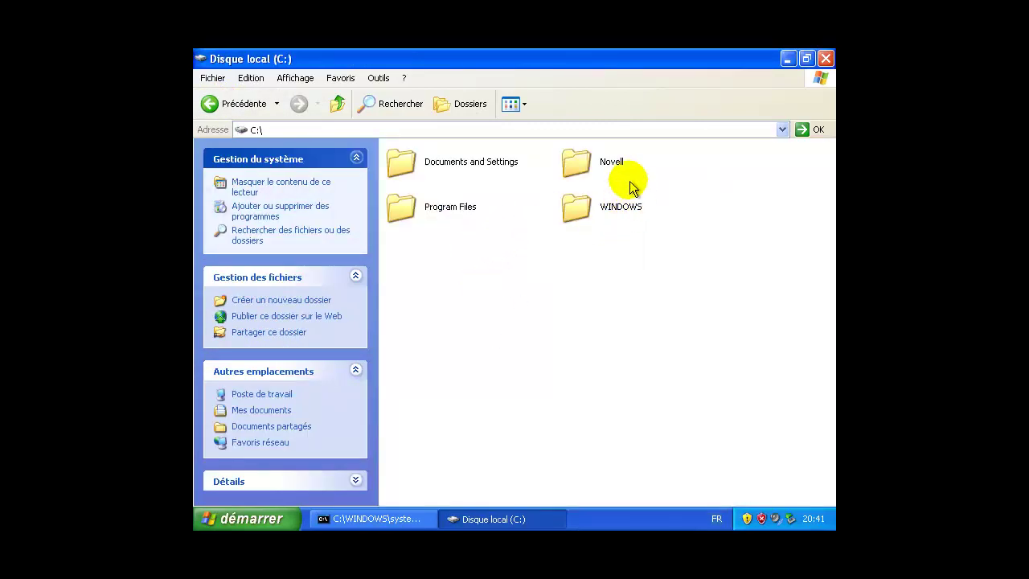
pyautogui.doubleClick(607, 157)
pyautogui.doubleClick(459, 163)
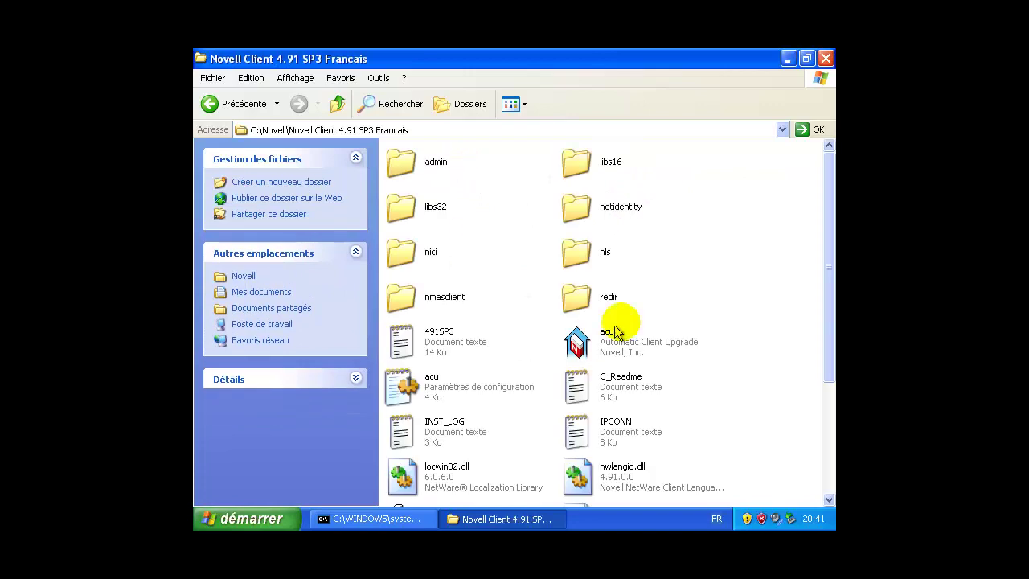
pyautogui.scroll(-5, 541, 360)
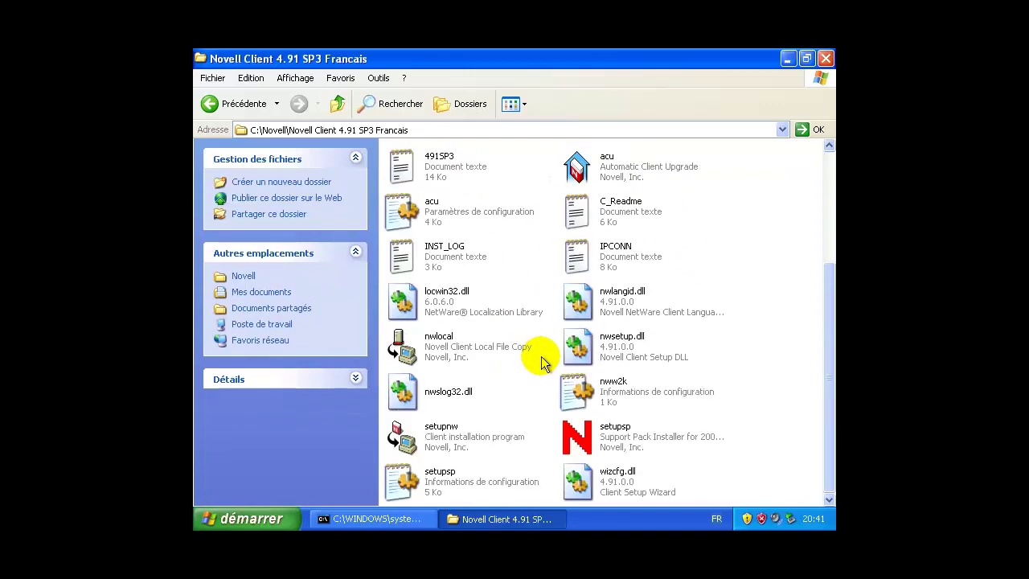
pyautogui.click(451, 438)
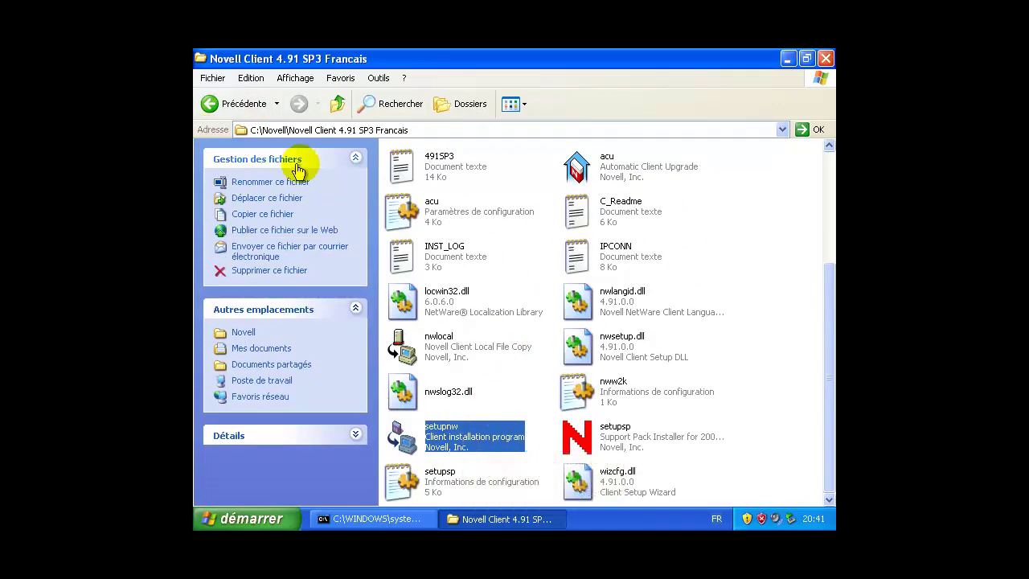
# Step: In Options des dossiers > Affichage, disable simple file sharing and show hidden files, full path and system folders
pyautogui.click(255, 78)
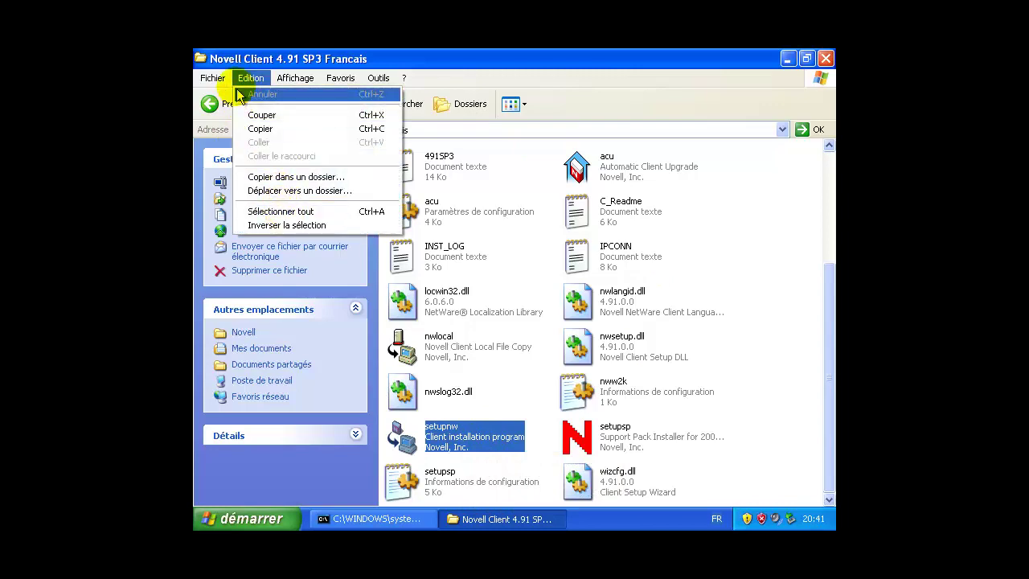
pyautogui.moveTo(221, 78)
pyautogui.moveTo(378, 78)
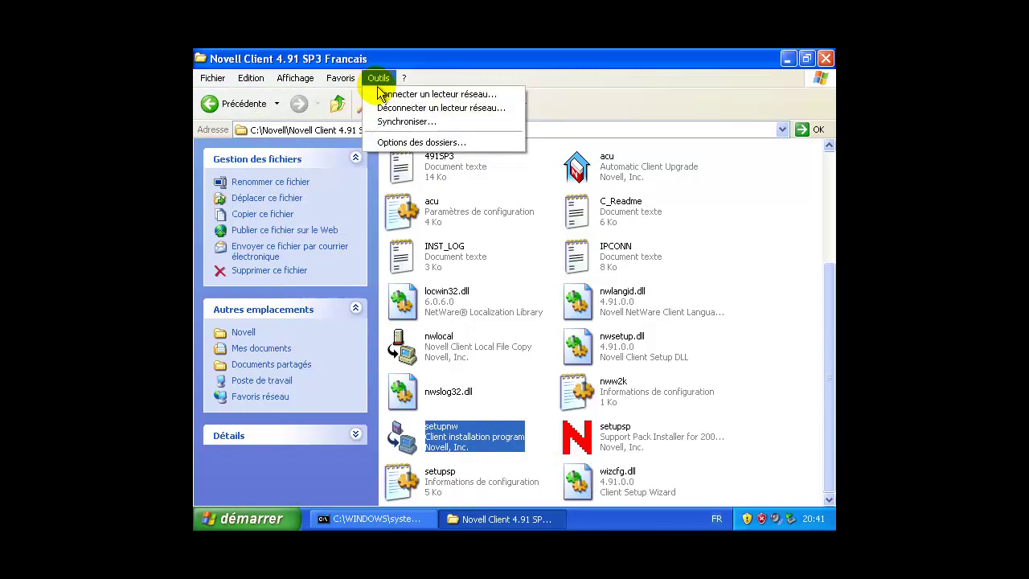
pyautogui.click(402, 140)
pyautogui.click(278, 98)
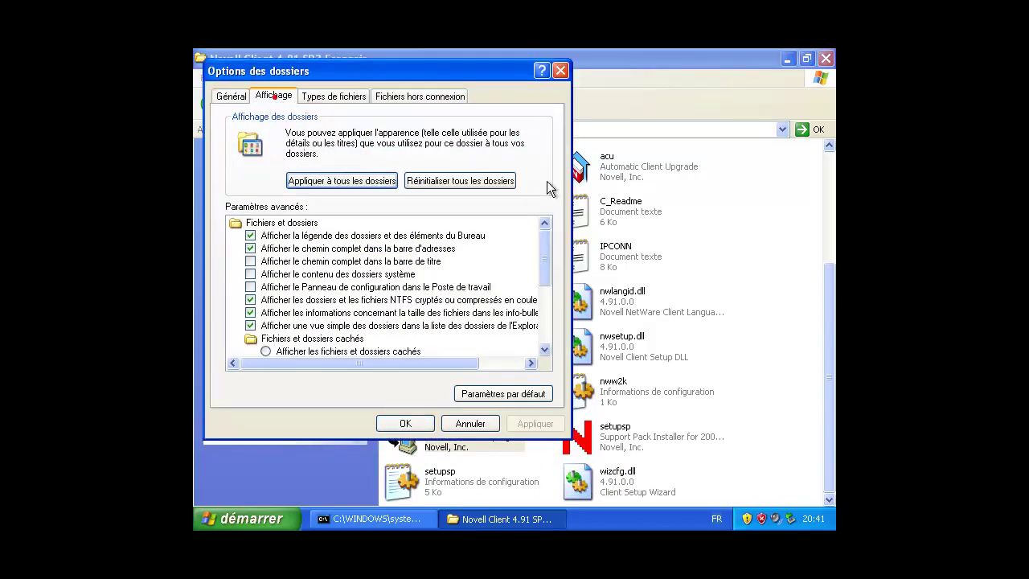
pyautogui.moveTo(546, 267)
pyautogui.mouseDown()
pyautogui.moveTo(545, 338)
pyautogui.moveTo(545, 271)
pyautogui.mouseUp()
pyautogui.click(251, 339)
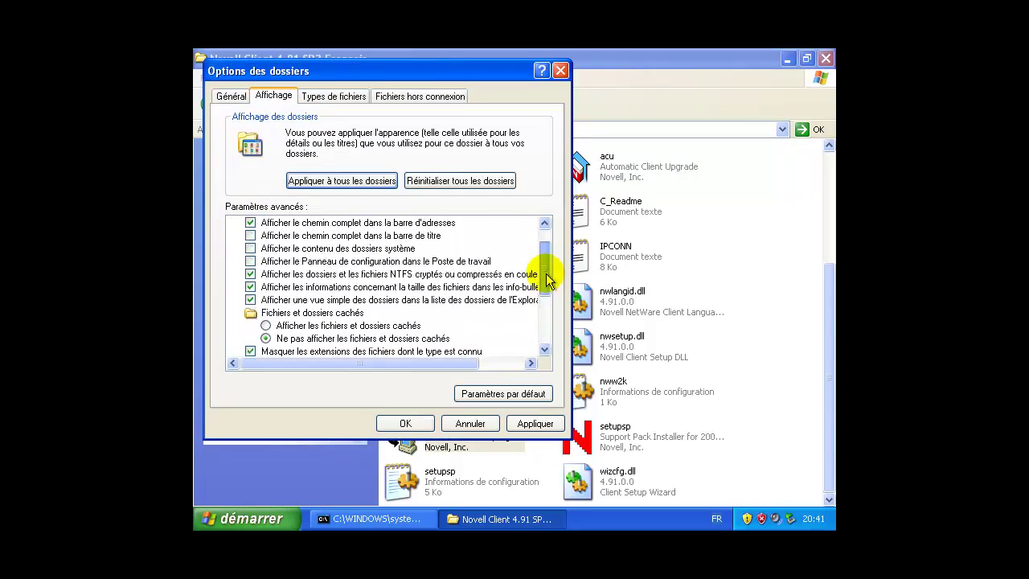
pyautogui.click(265, 326)
pyautogui.click(250, 236)
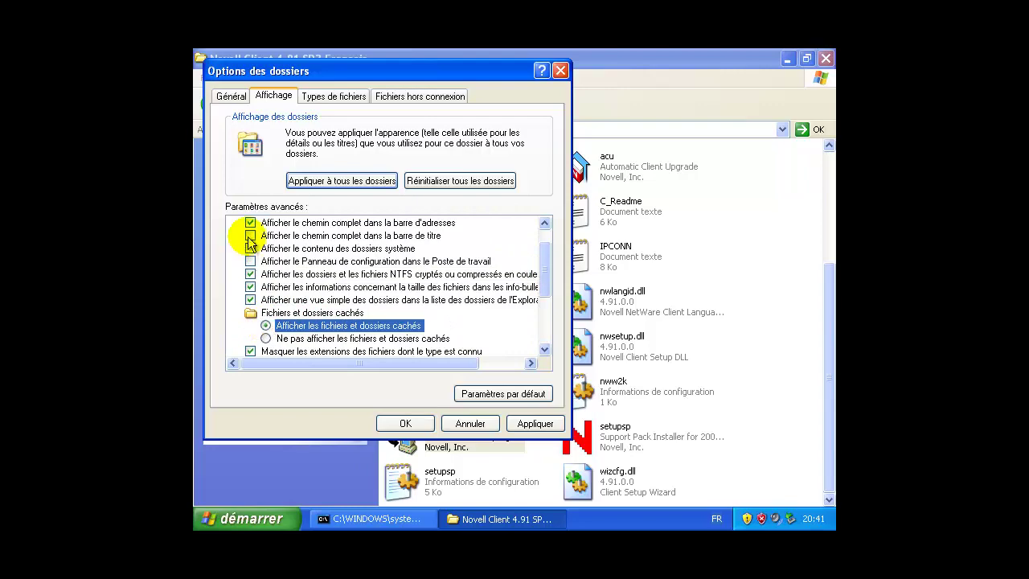
pyautogui.click(250, 248)
pyautogui.click(250, 273)
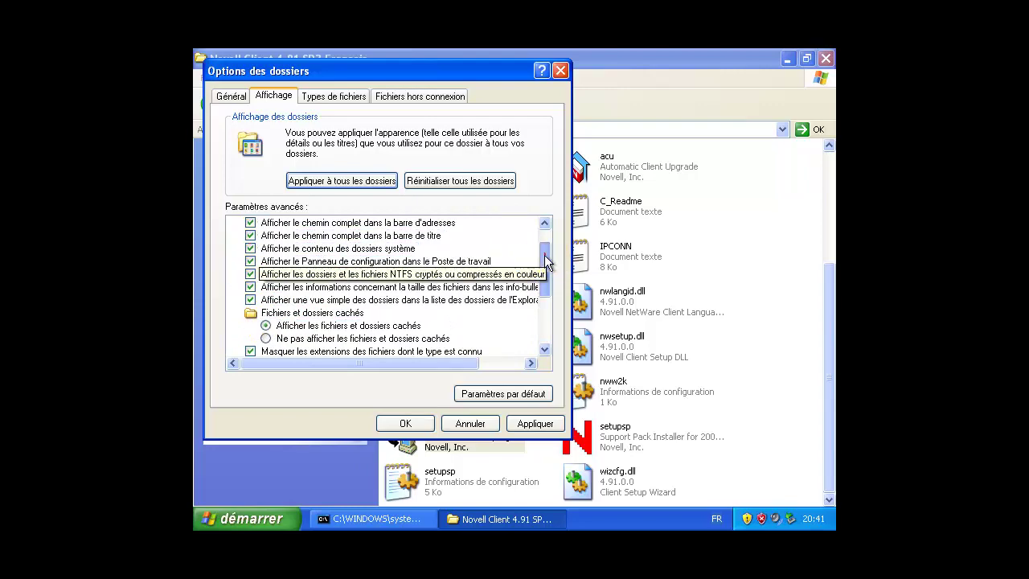
# Step: Also show file extensions and protected system files, then apply and close Options des dossiers
pyautogui.moveTo(546, 266); pyautogui.dragTo(546, 300)
pyautogui.click(250, 274)
pyautogui.click(250, 287)
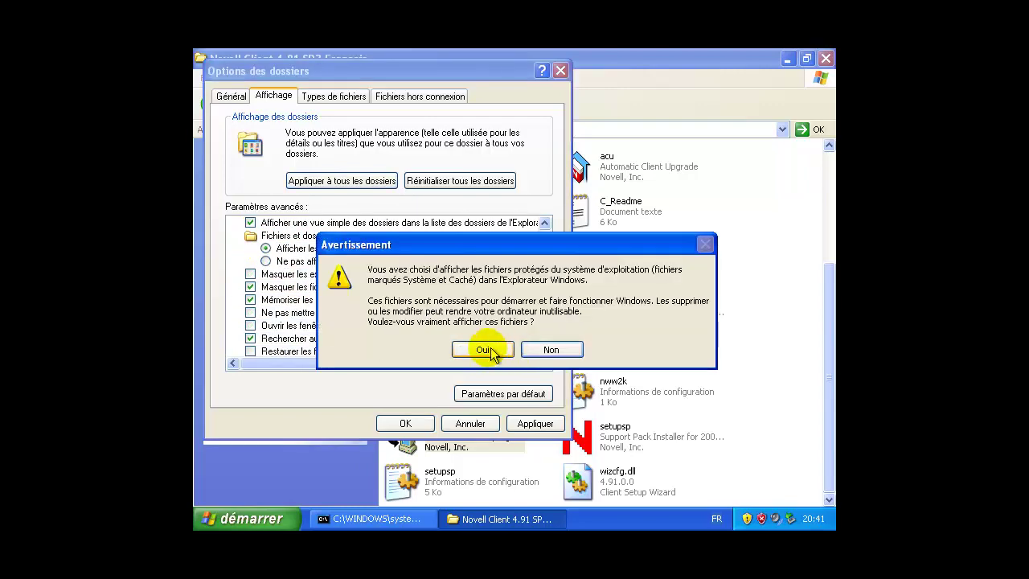
pyautogui.click(480, 348)
pyautogui.click(545, 428)
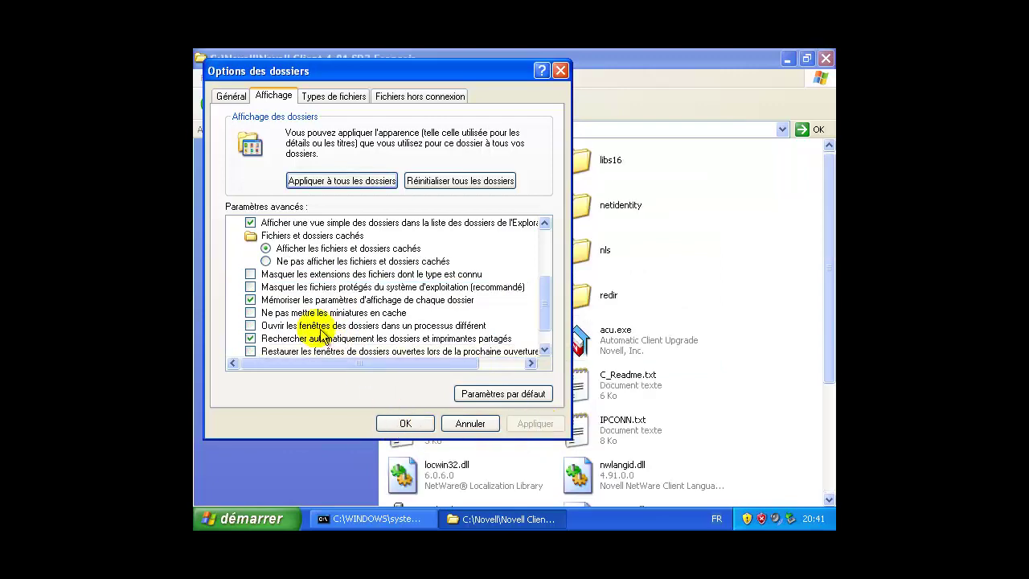
pyautogui.click(418, 424)
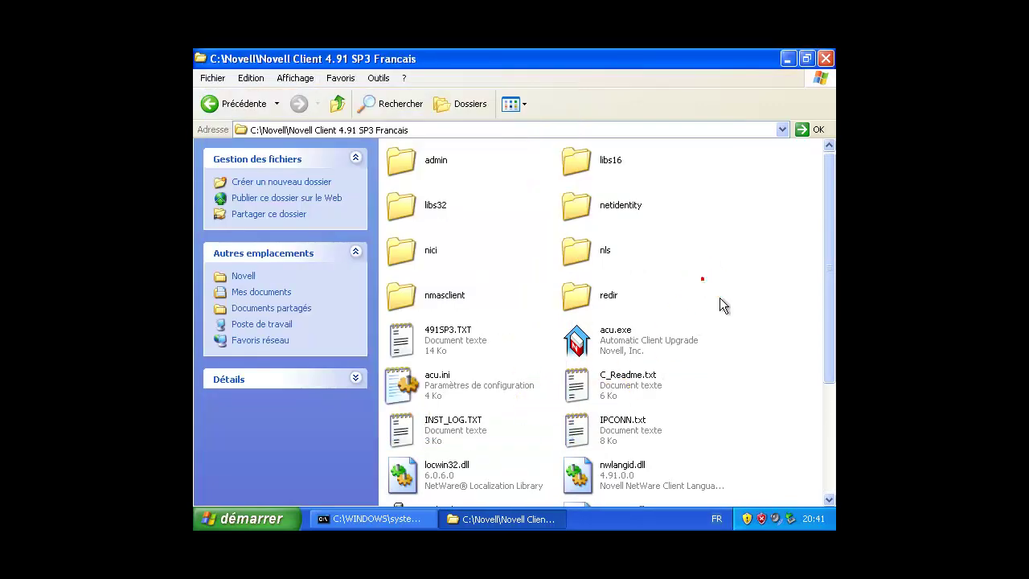
pyautogui.scroll(-4, 533, 367)
# Step: Run setupnw as a custom install keeping the client, NMAS and IP-only protocol defaults
pyautogui.doubleClick(452, 453)
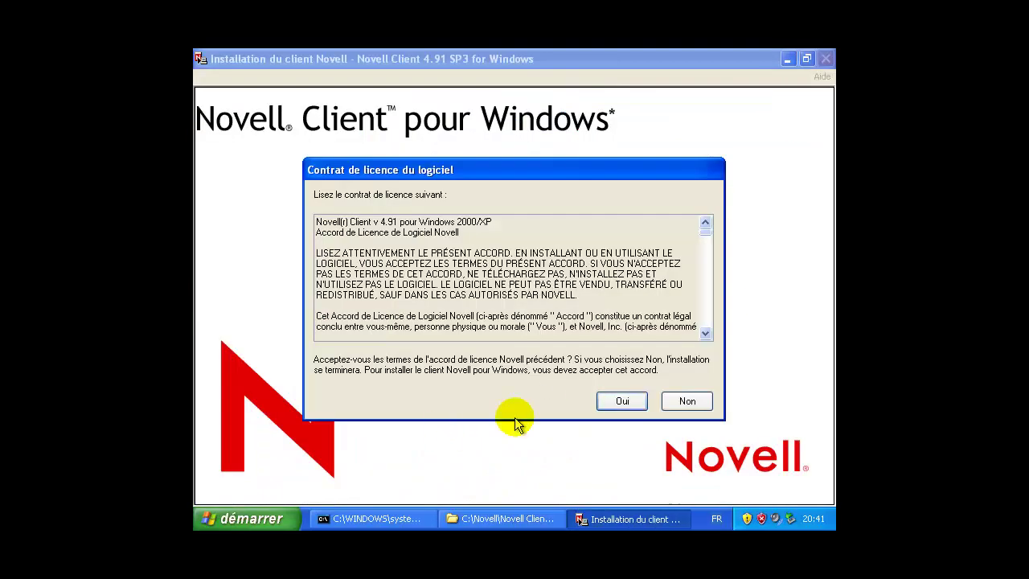
pyautogui.click(625, 405)
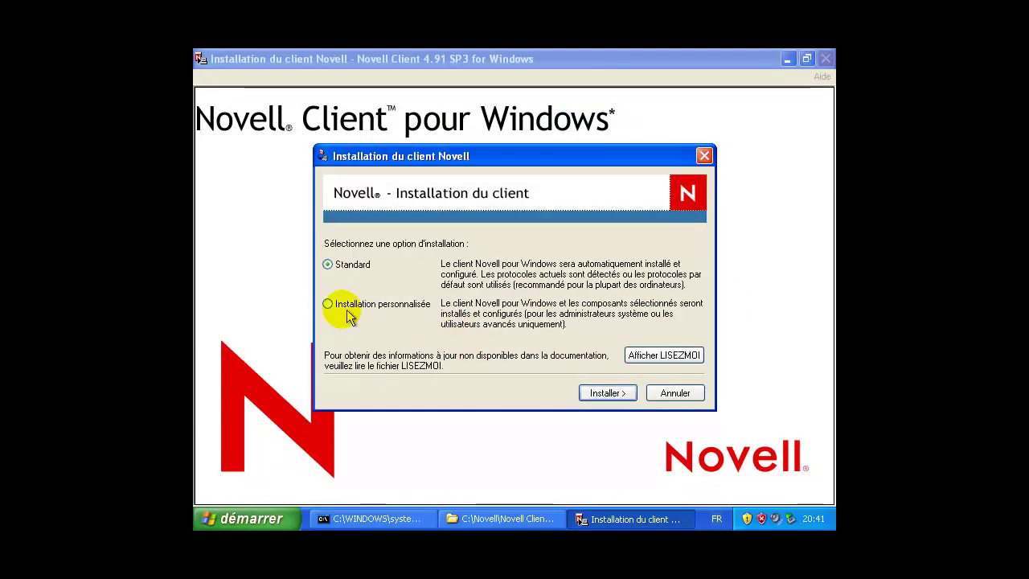
pyautogui.click(328, 304)
pyautogui.click(611, 394)
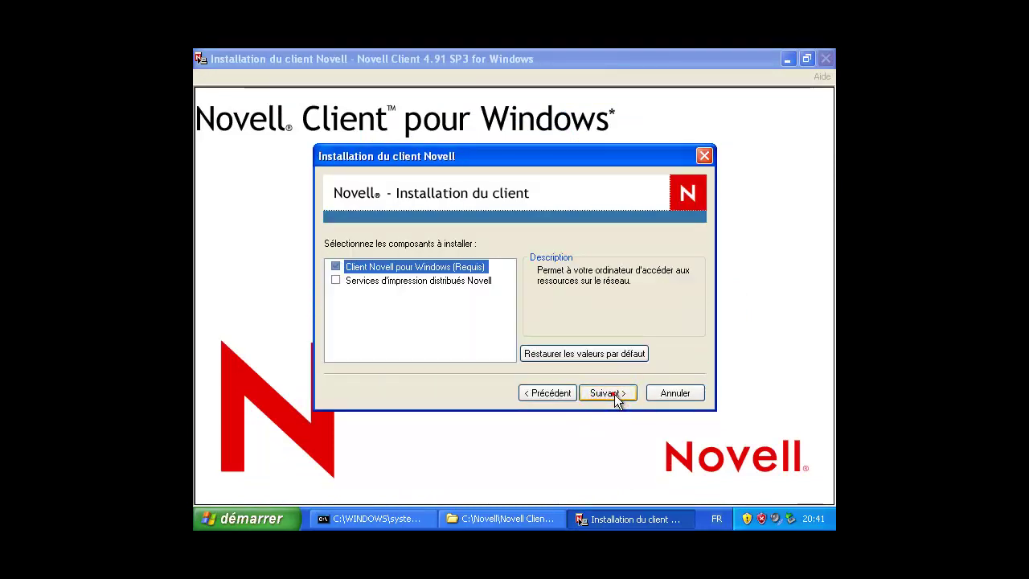
pyautogui.click(614, 394)
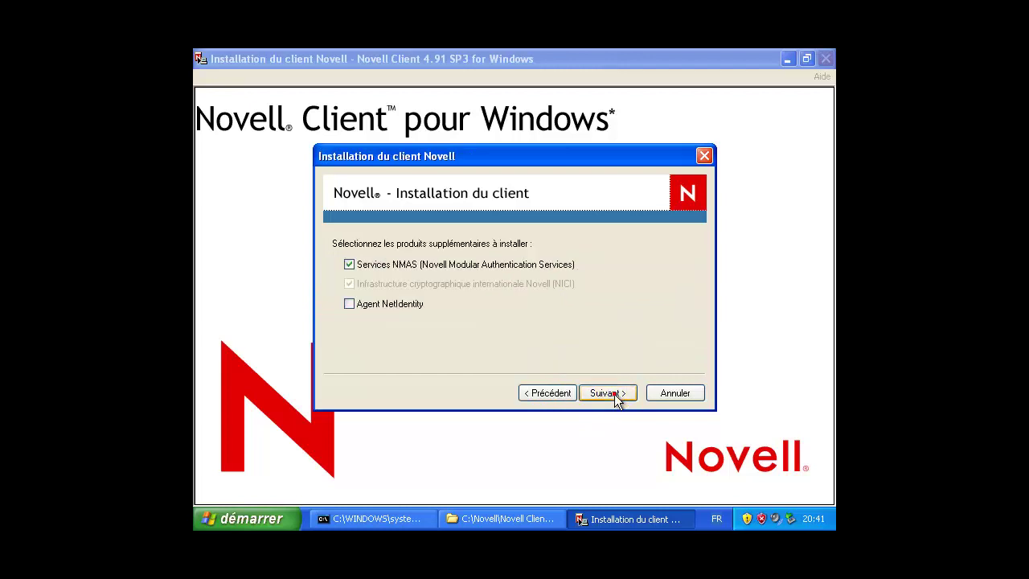
pyautogui.click(614, 394)
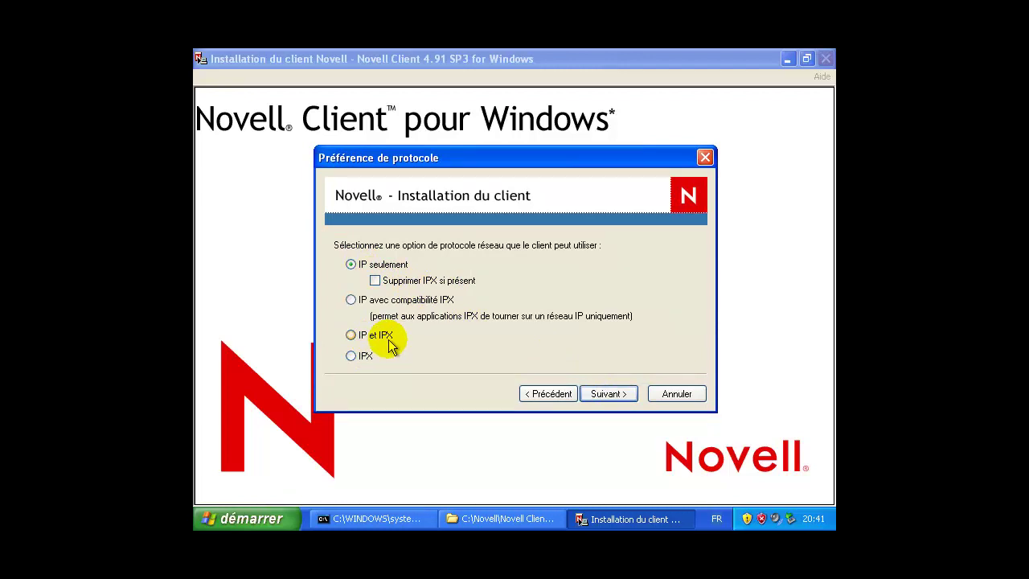
pyautogui.click(611, 397)
pyautogui.click(613, 399)
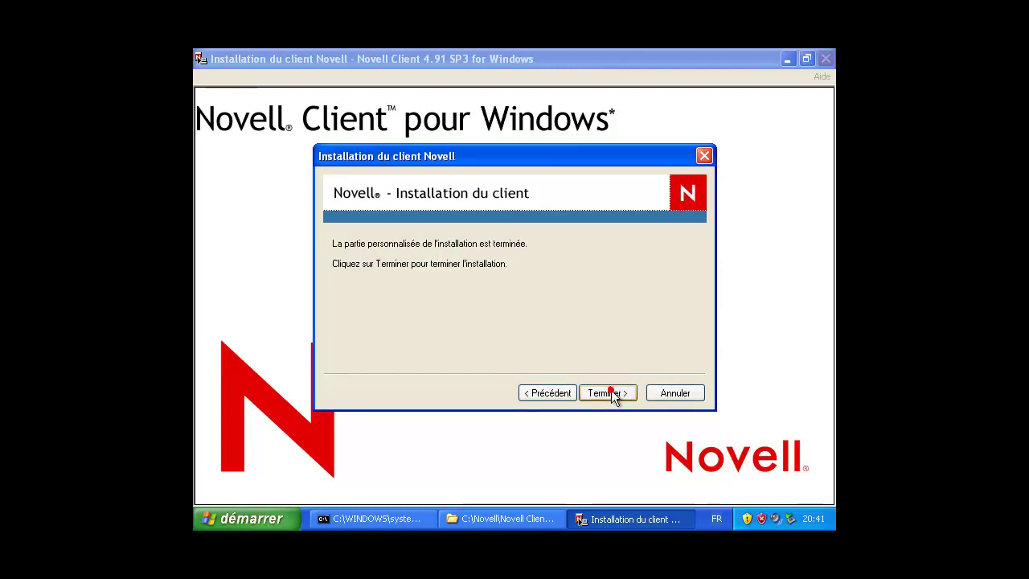
pyautogui.click(616, 392)
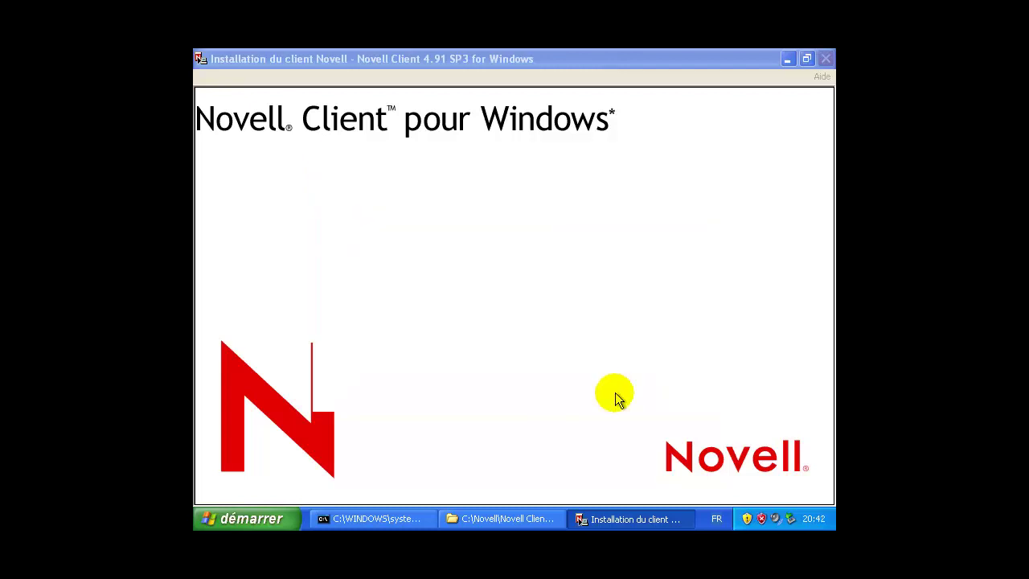
# Step: Close the command prompt and bring the Novell Client installation folder forward
pyautogui.click(378, 518)
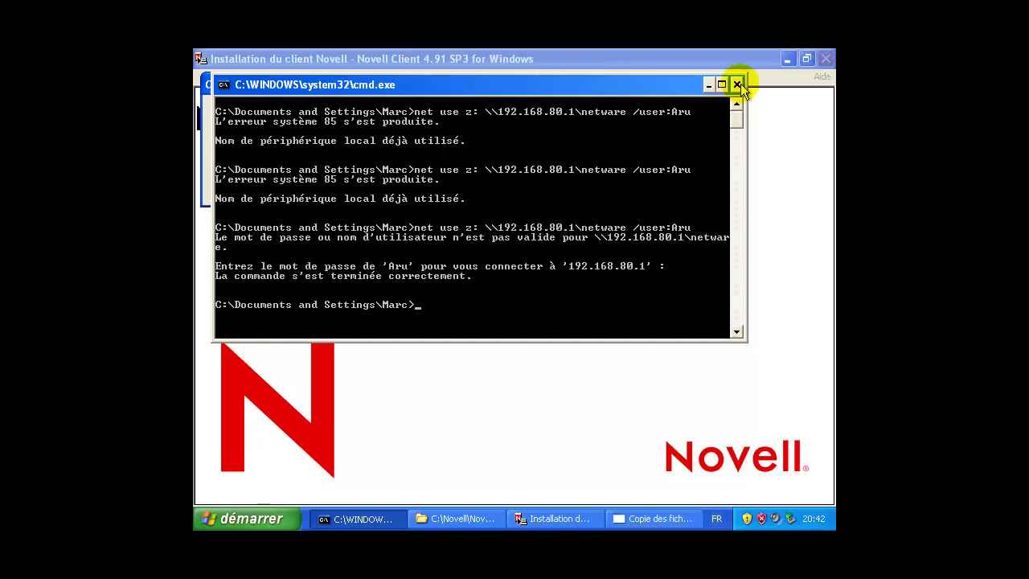
pyautogui.click(738, 84)
pyautogui.click(366, 519)
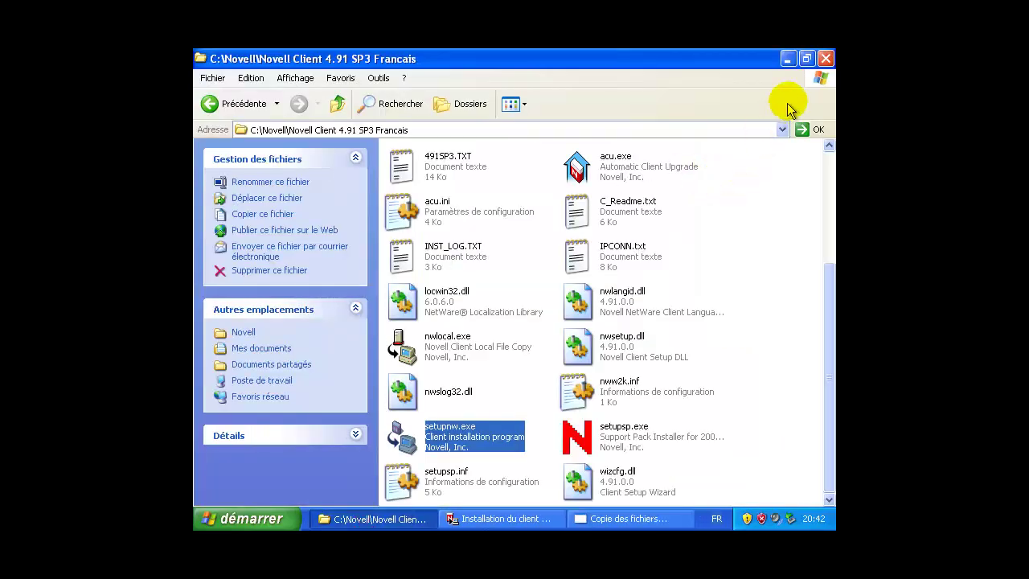
# Step: Close the installation folder and restart XP once the Novell Client install completes
pyautogui.click(825, 58)
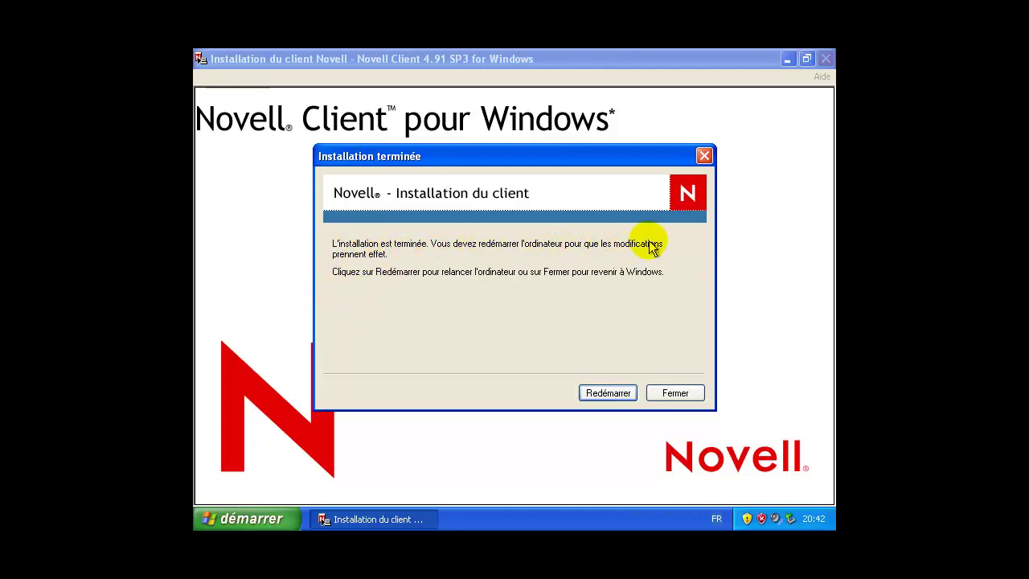
pyautogui.click(608, 393)
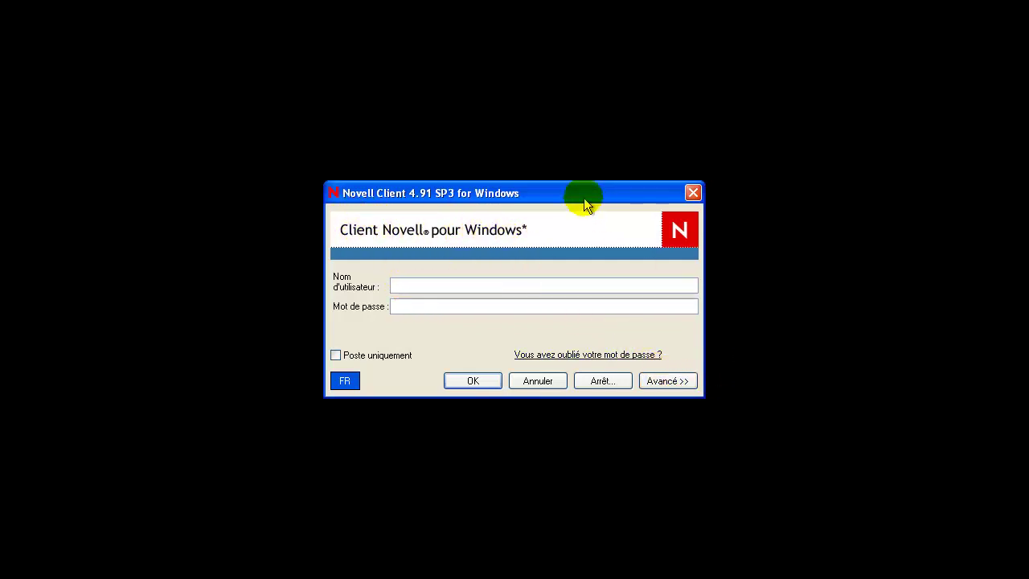
# Step: In the advanced login options, pick tree ARBRE_NW, context contexte and server SRV_NW
pyautogui.click(666, 381)
pyautogui.click(680, 509)
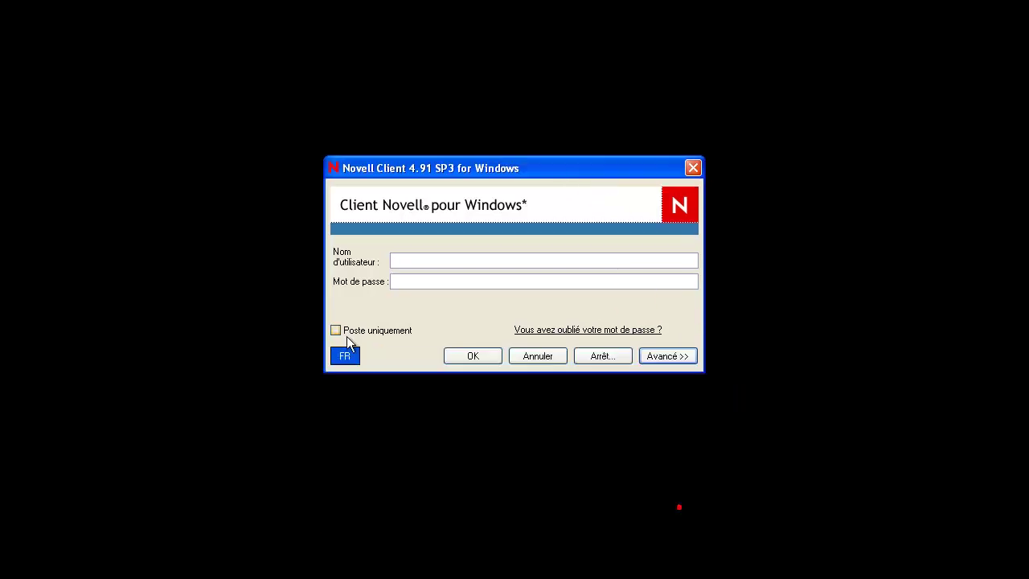
pyautogui.click(336, 330)
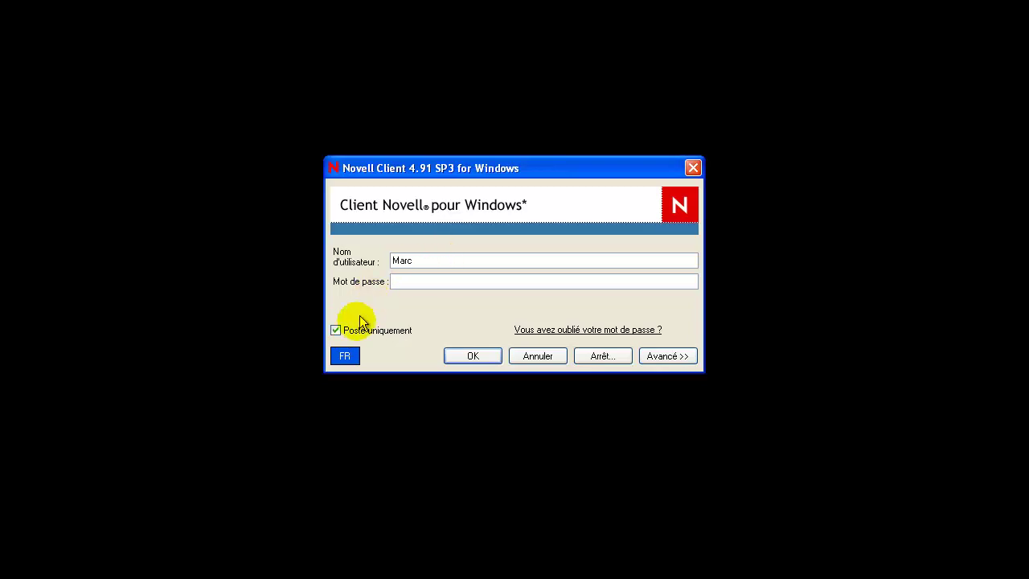
pyautogui.click(336, 330)
pyautogui.click(665, 359)
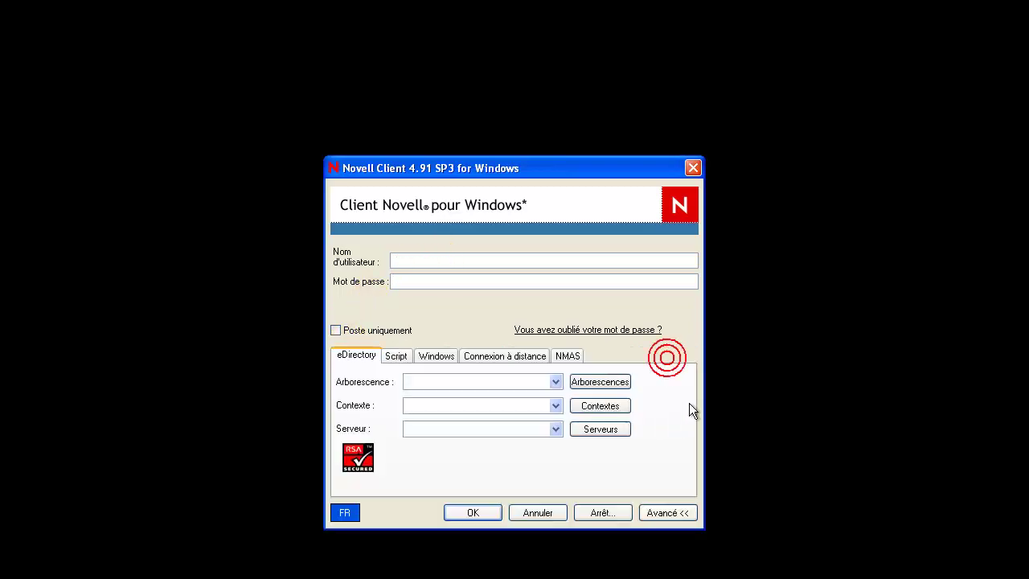
pyautogui.click(602, 384)
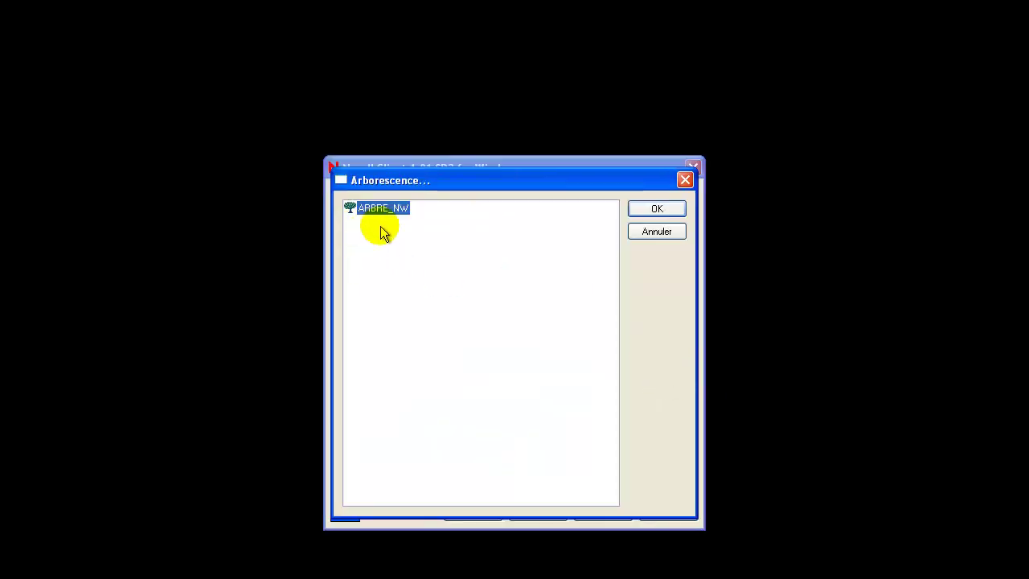
pyautogui.click(648, 210)
pyautogui.click(595, 405)
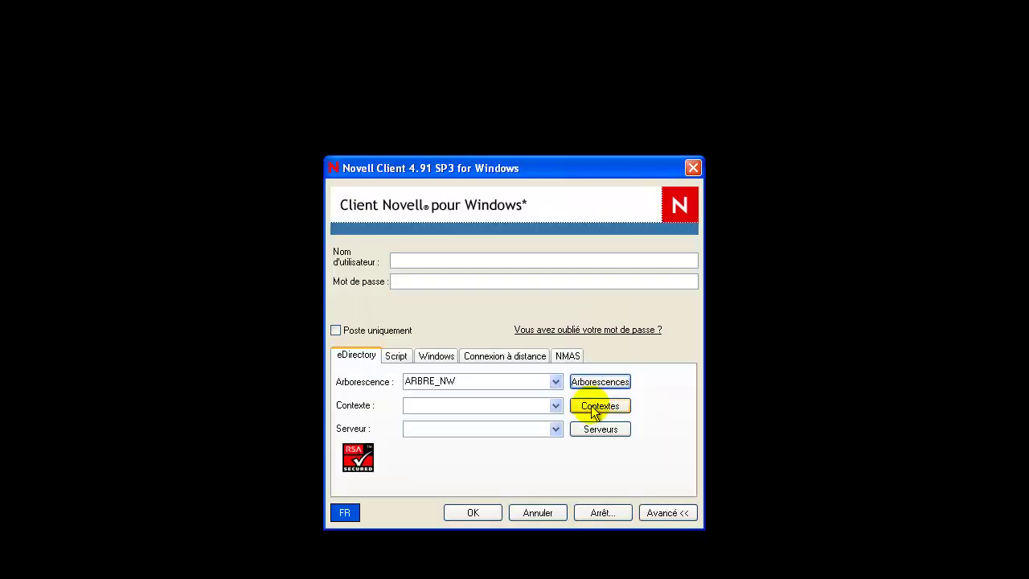
pyautogui.click(659, 211)
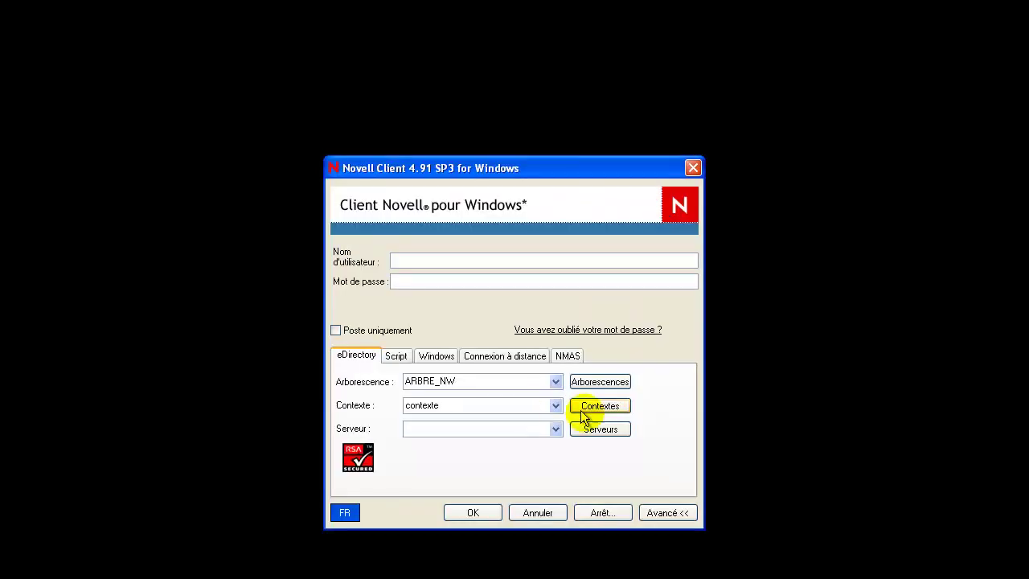
pyautogui.click(608, 426)
pyautogui.doubleClick(406, 219)
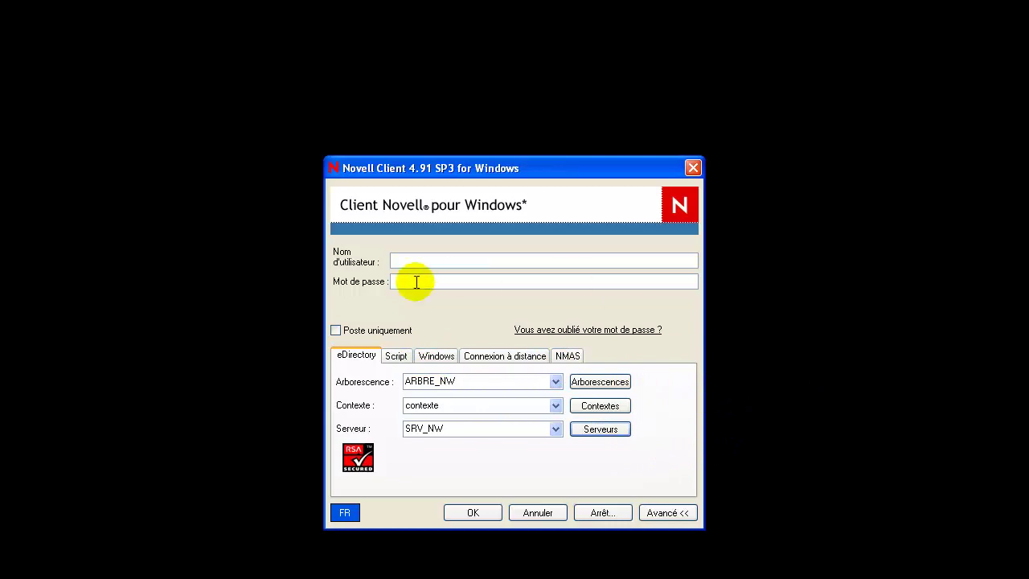
# Step: Enter the administrator user name and password and log in
pyautogui.click(431, 259)
pyautogui.write('admin')
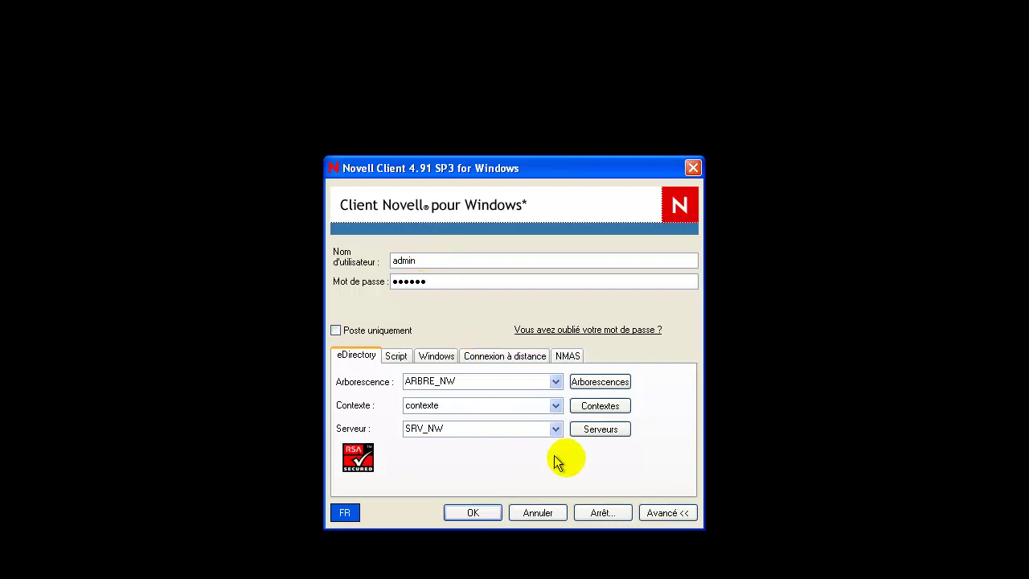
pyautogui.click(499, 507)
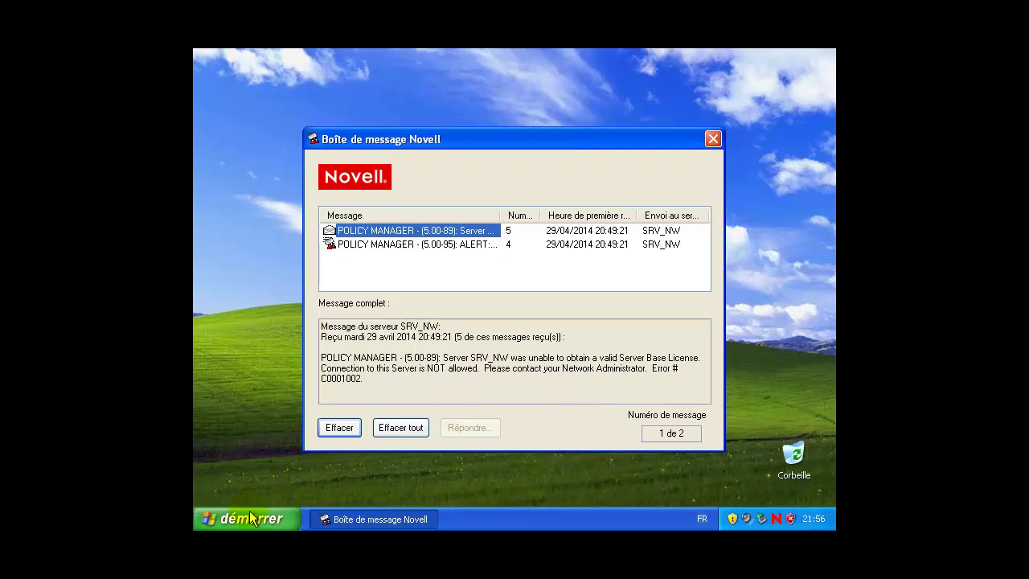
# Step: Set the XP display resolution to 1280 by 720 and clear all Novell server messages
pyautogui.rightClick(230, 371)
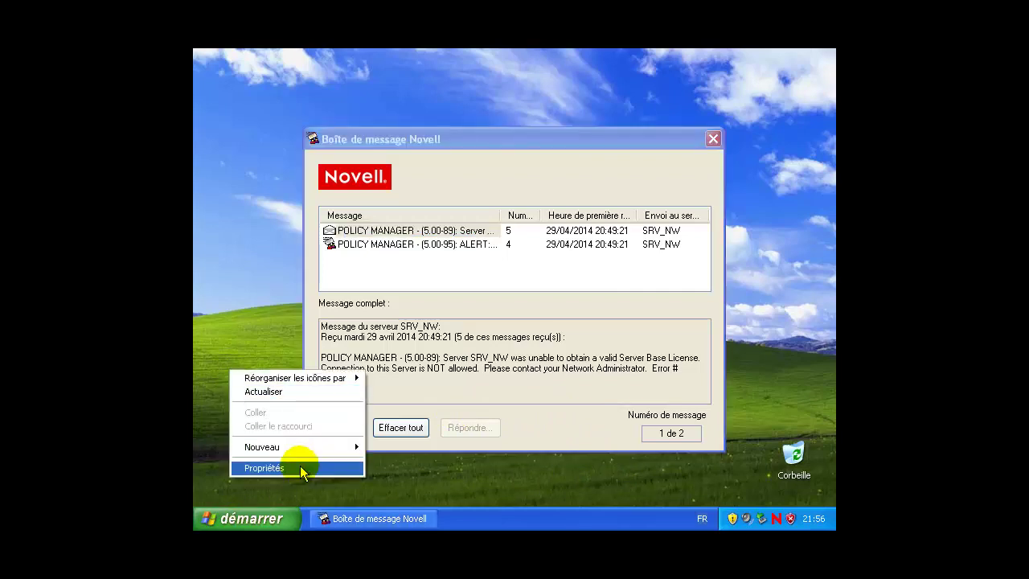
pyautogui.click(299, 467)
pyautogui.click(388, 110)
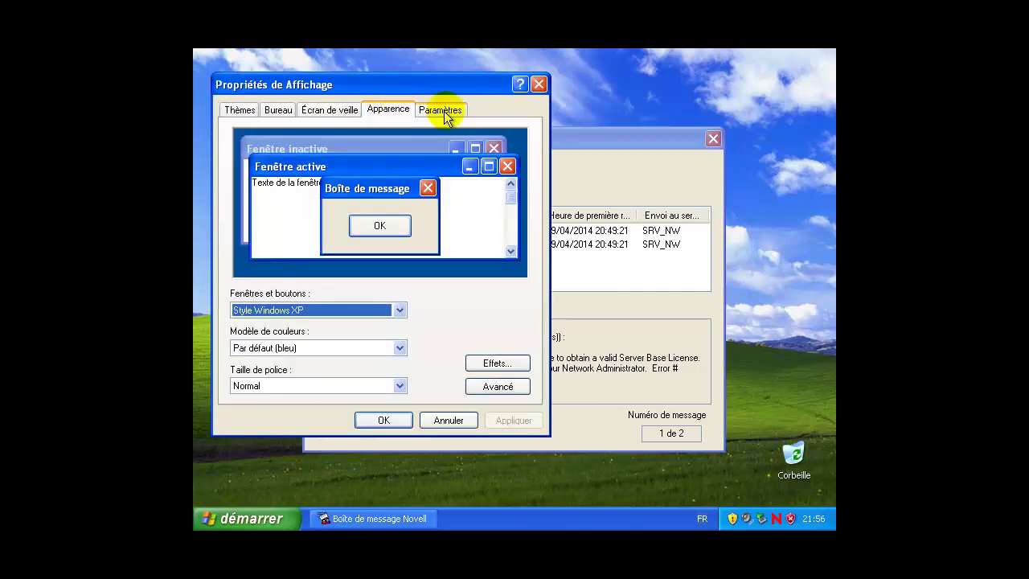
pyautogui.click(443, 107)
pyautogui.moveTo(276, 339)
pyautogui.mouseDown()
pyautogui.moveTo(296, 346)
pyautogui.moveTo(287, 344)
pyautogui.mouseUp()
pyautogui.click(512, 419)
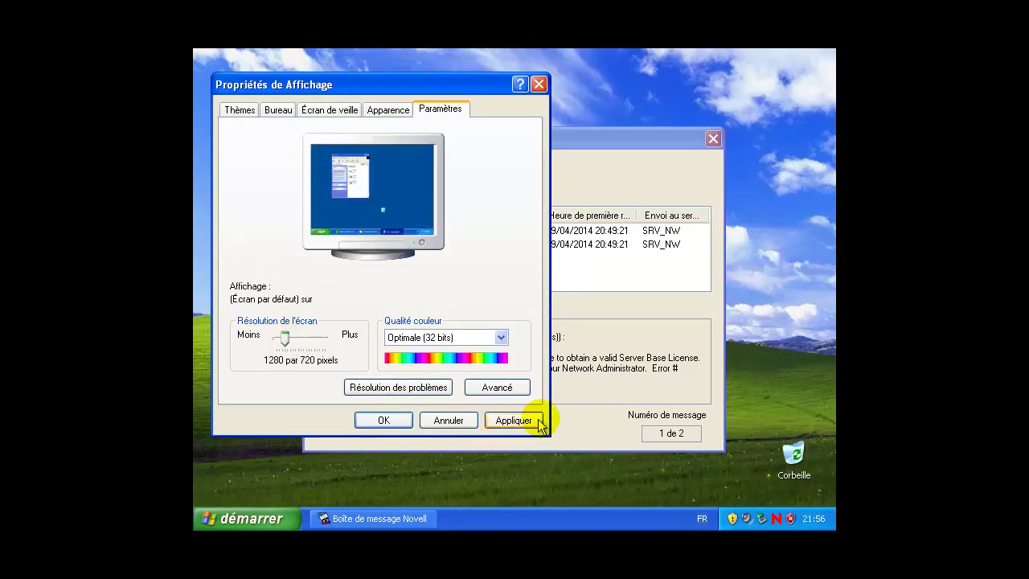
pyautogui.click(256, 171)
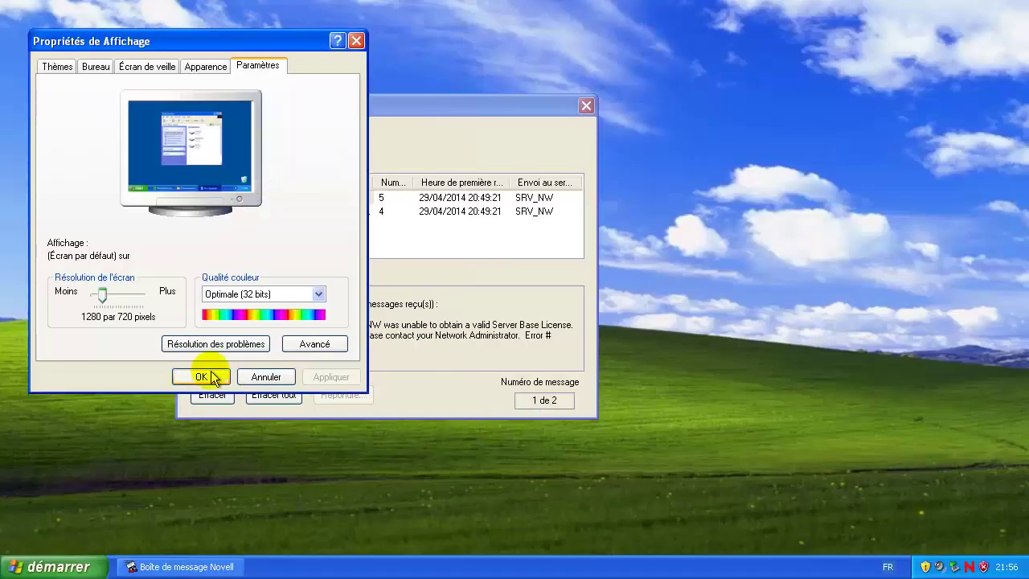
pyautogui.click(201, 376)
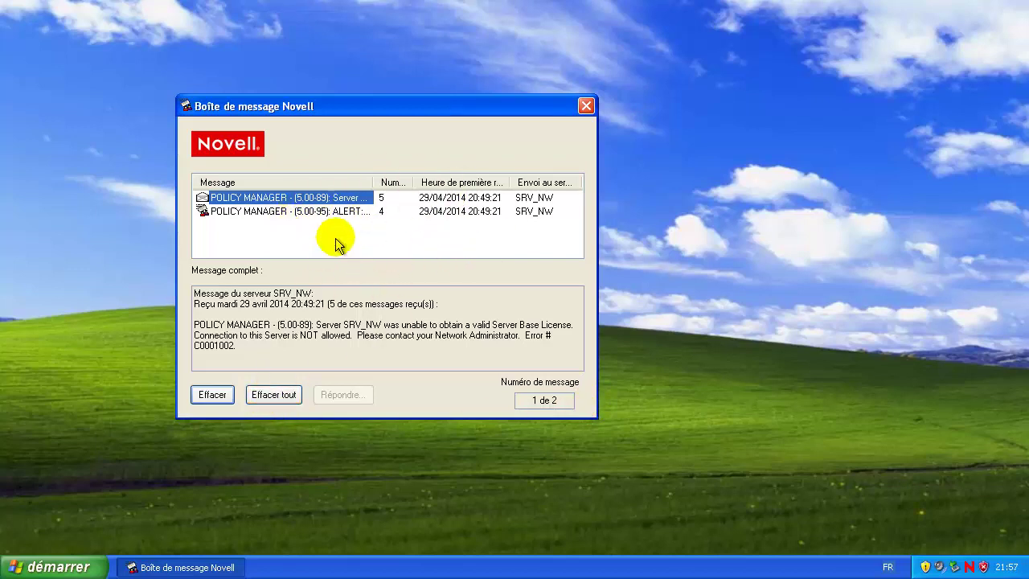
pyautogui.click(275, 395)
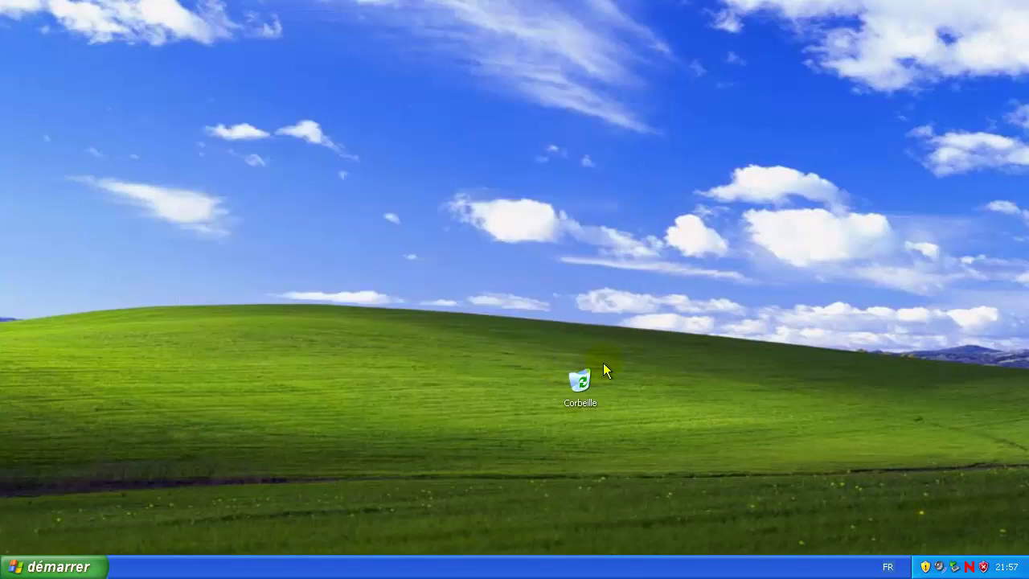
# Step: Move the Recycle Bin aside and launch NWADMN32.EXE from the WIN32 folder on Public drive Z:
pyautogui.moveTo(672, 407); pyautogui.dragTo(986, 493)
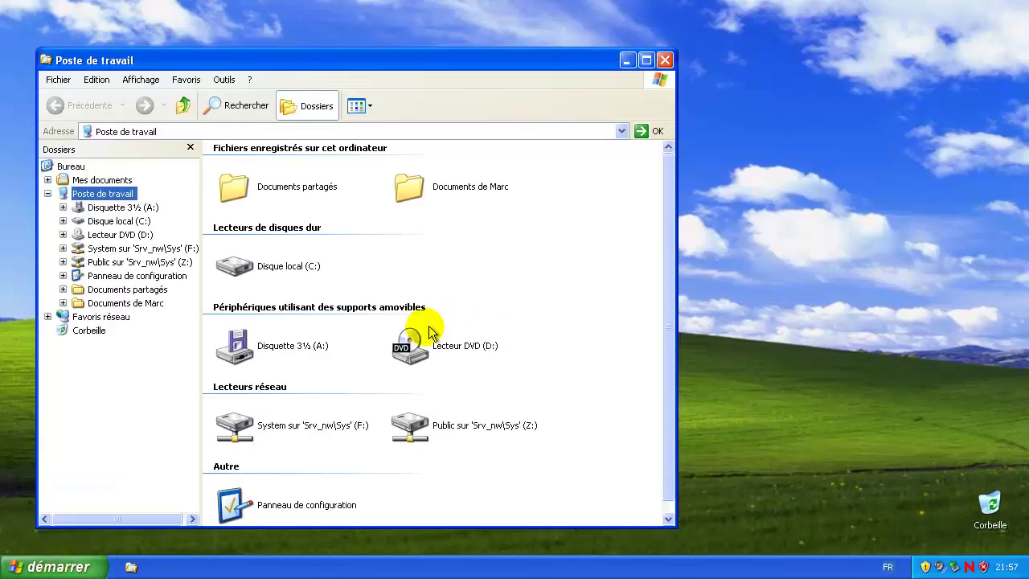
pyautogui.doubleClick(447, 425)
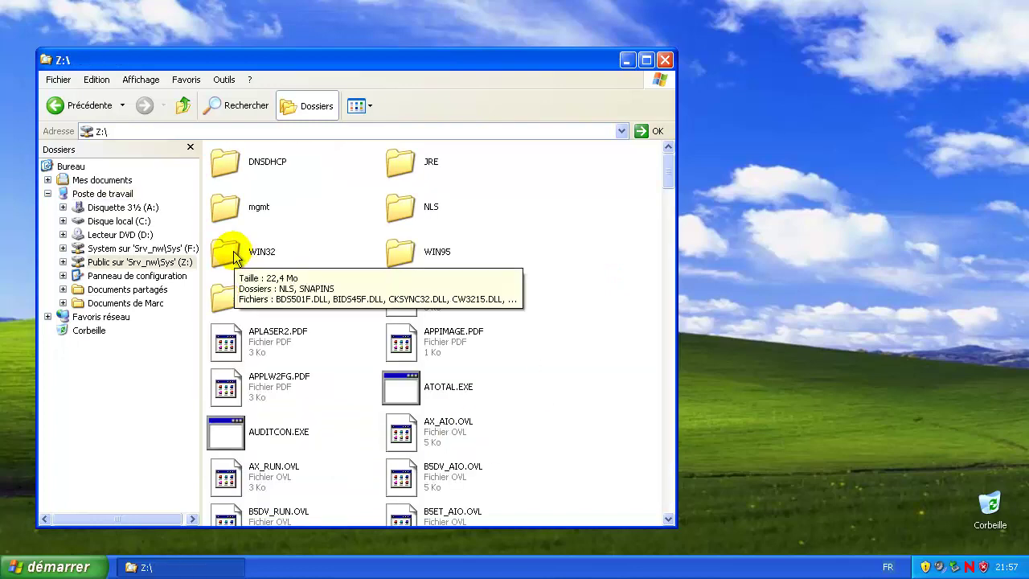
pyautogui.doubleClick(234, 256)
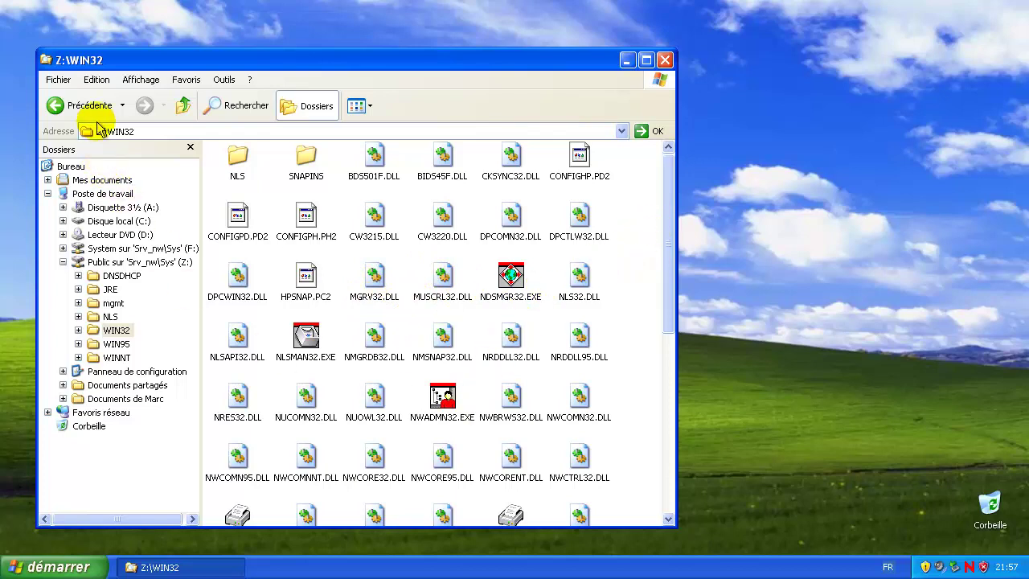
pyautogui.hotkey('alt', 'Left')
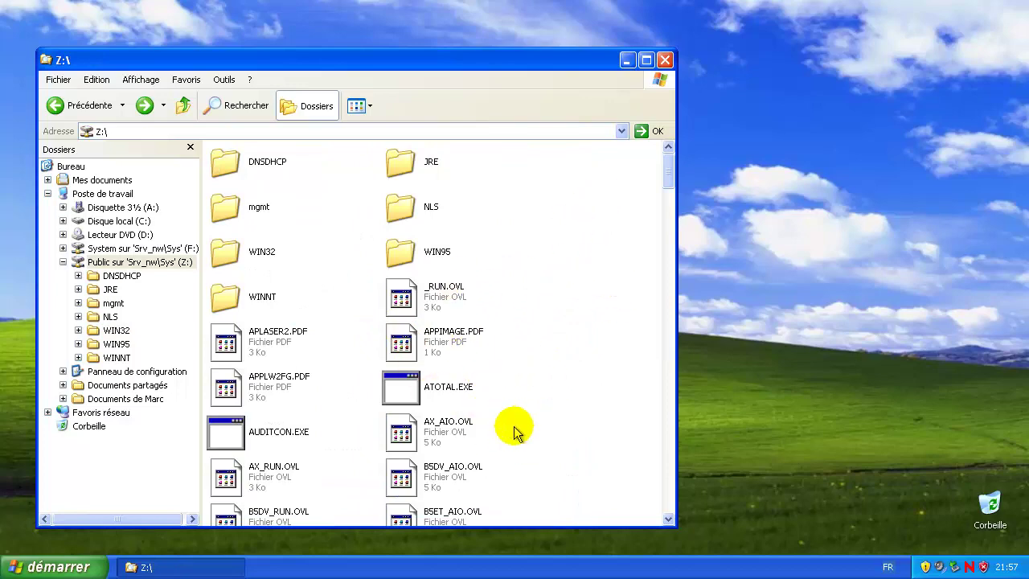
pyautogui.scroll(-5, 559, 330)
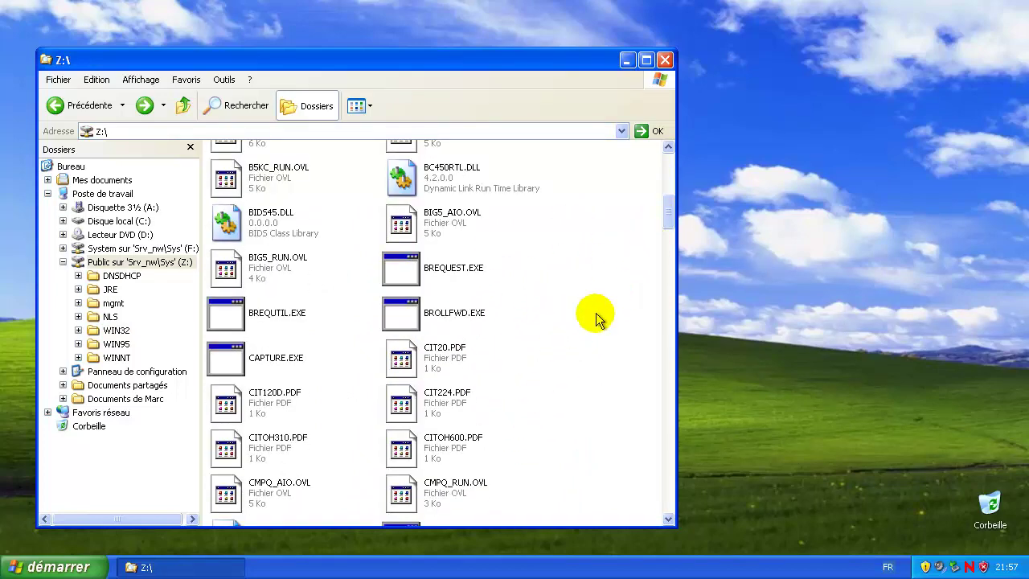
pyautogui.scroll(5, 591, 318)
pyautogui.scroll(-5, 452, 341)
pyautogui.scroll(5, 446, 326)
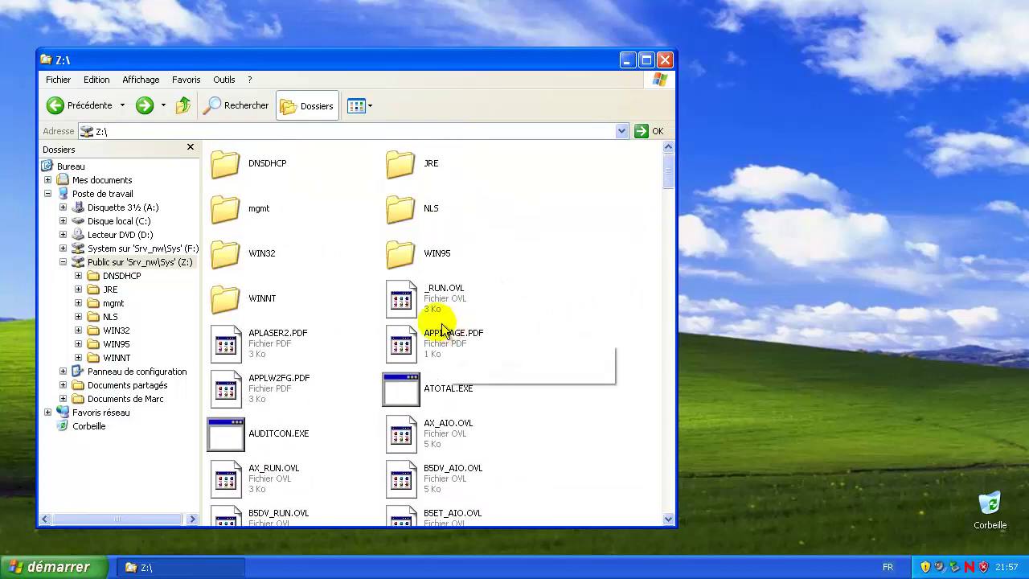
pyautogui.doubleClick(235, 266)
pyautogui.click(443, 398)
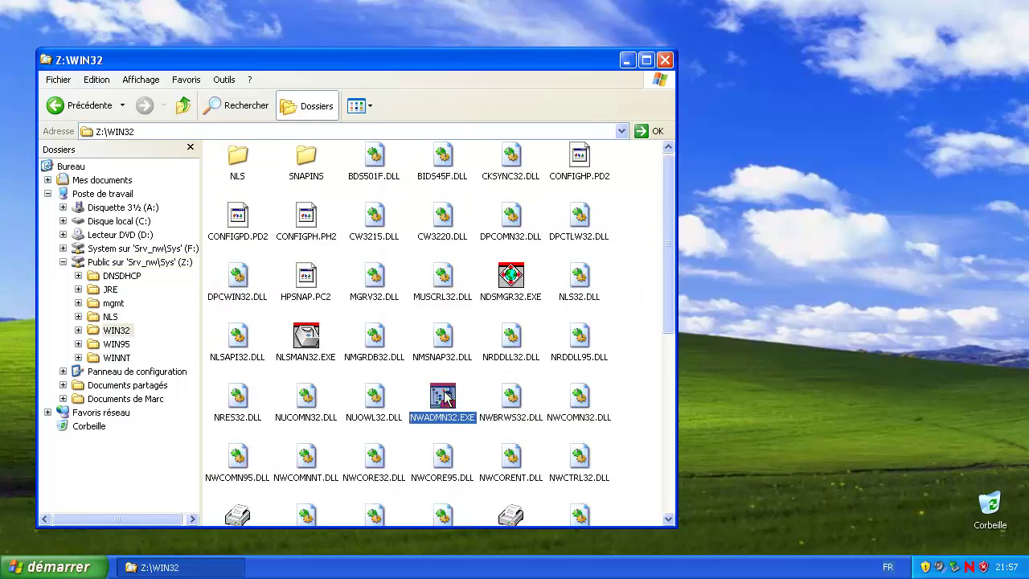
pyautogui.doubleClick(443, 398)
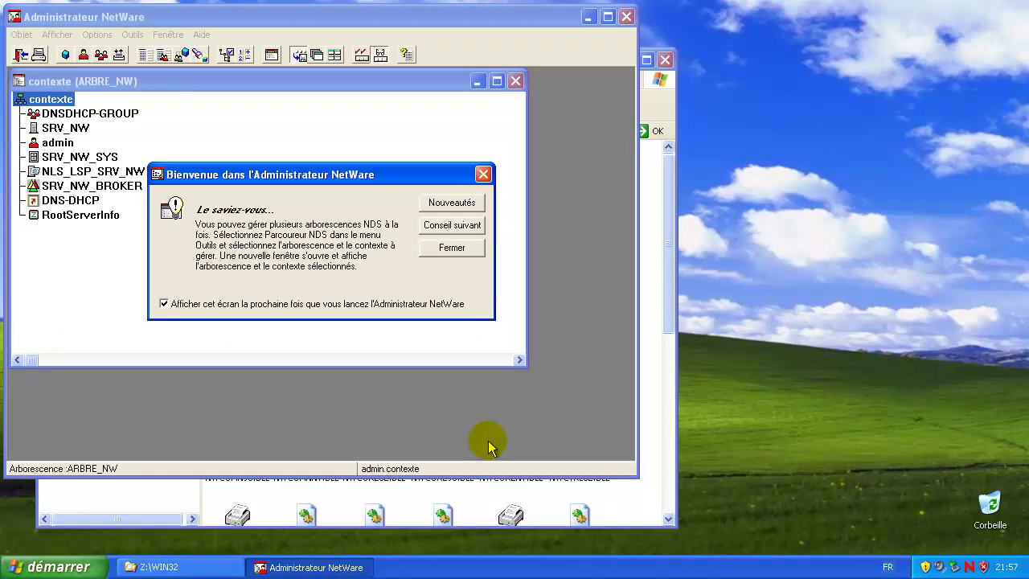
pyautogui.click(164, 304)
pyautogui.click(459, 248)
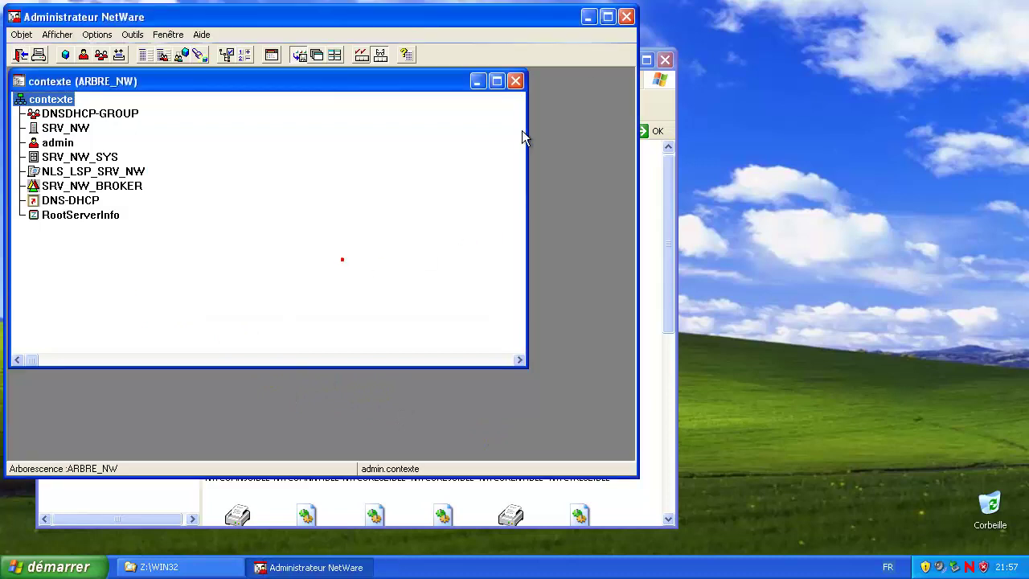
pyautogui.click(606, 17)
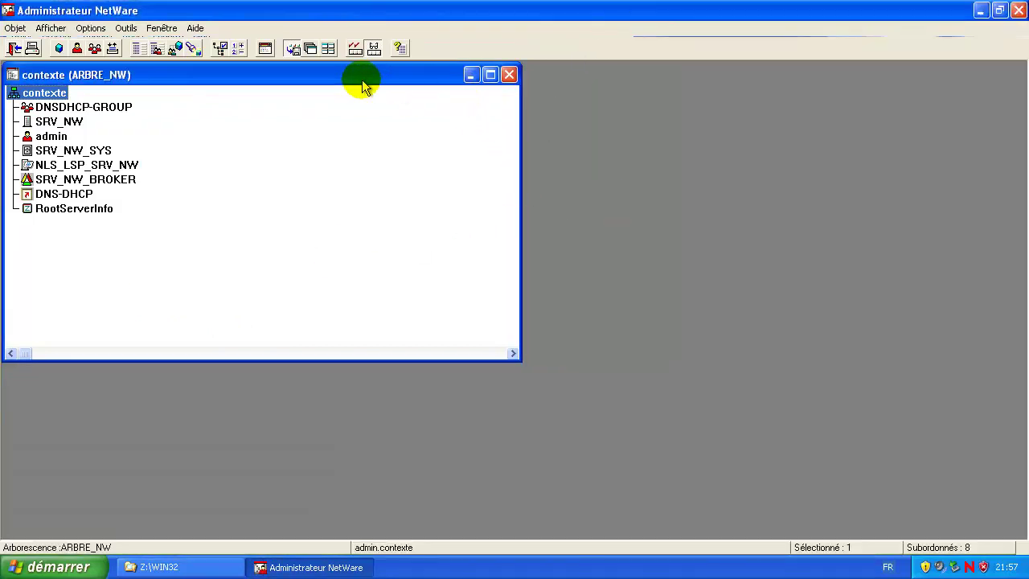
pyautogui.moveTo(356, 84); pyautogui.dragTo(596, 160)
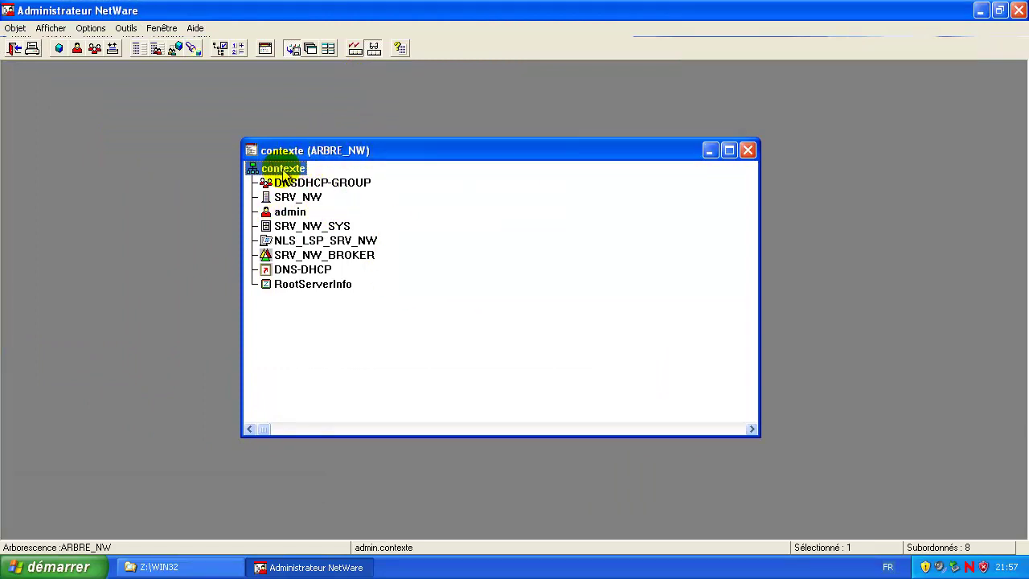
pyautogui.click(486, 229)
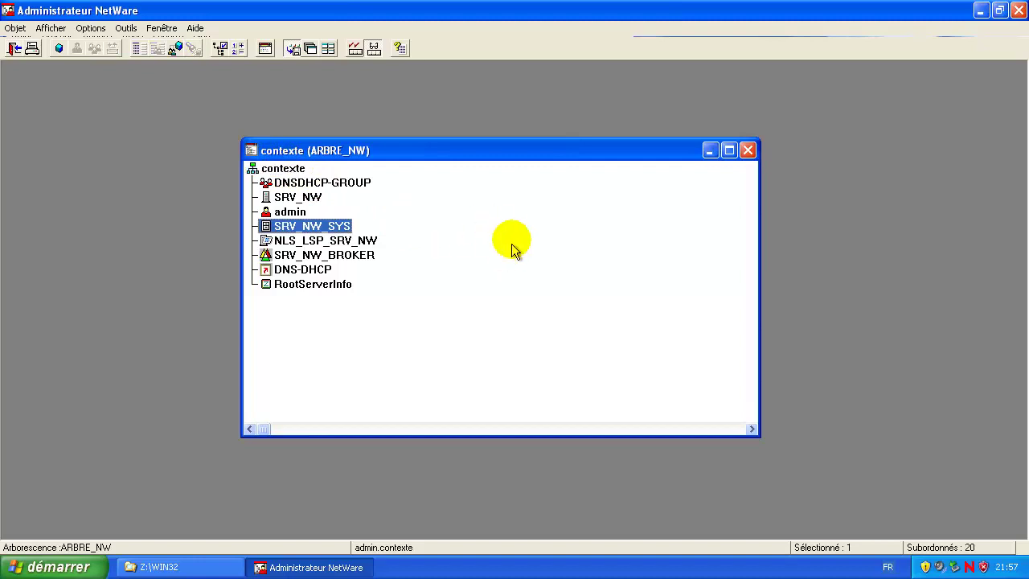
pyautogui.click(292, 169)
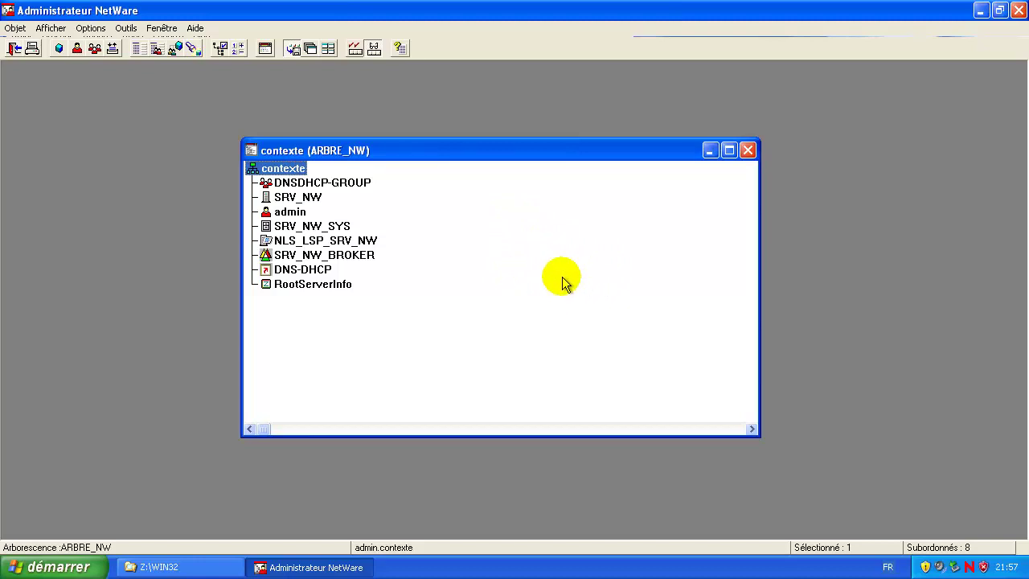
pyautogui.rightClick(294, 171)
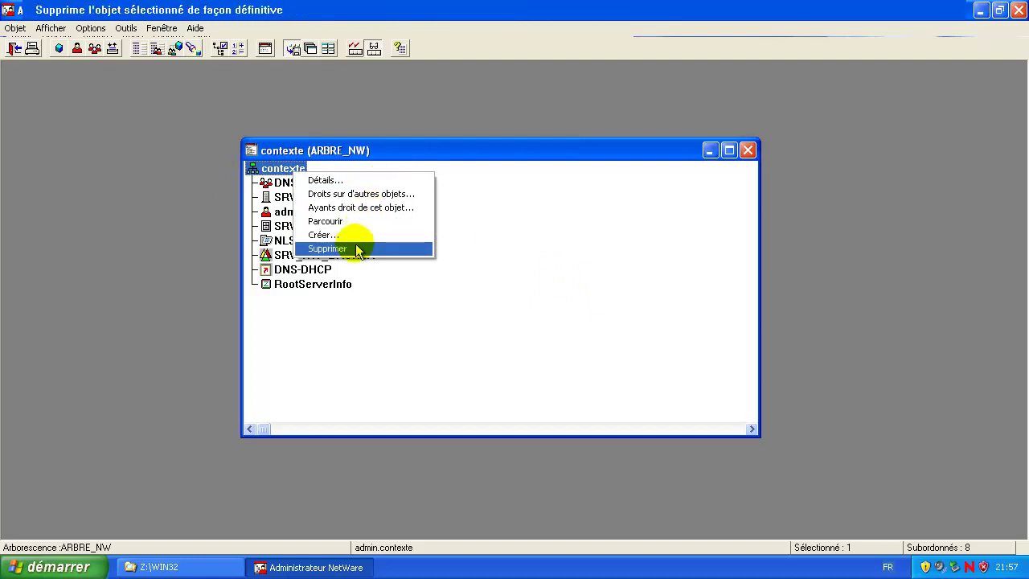
pyautogui.click(13, 28)
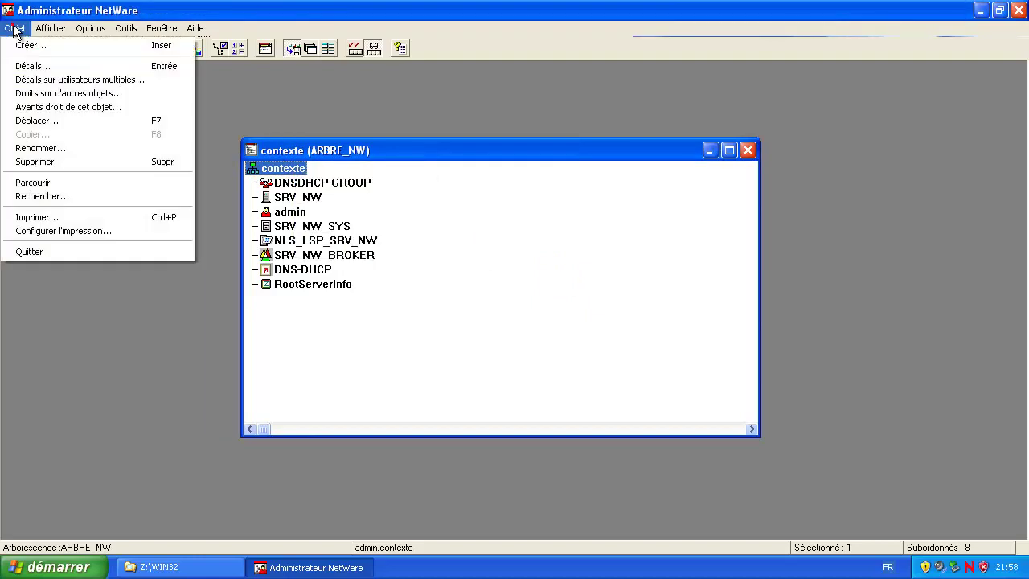
pyautogui.moveTo(48, 29)
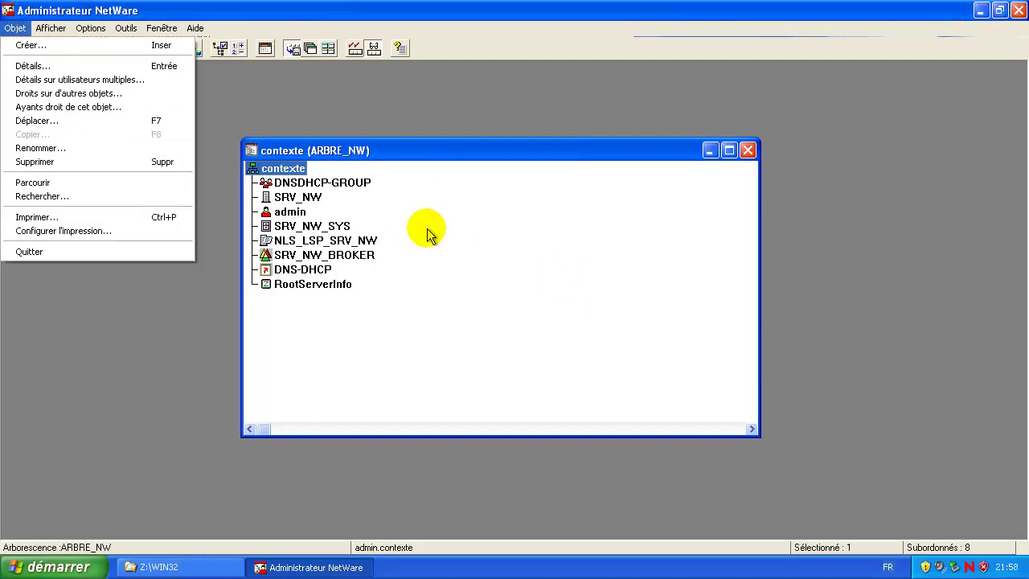
pyautogui.click(427, 226)
pyautogui.click(283, 169)
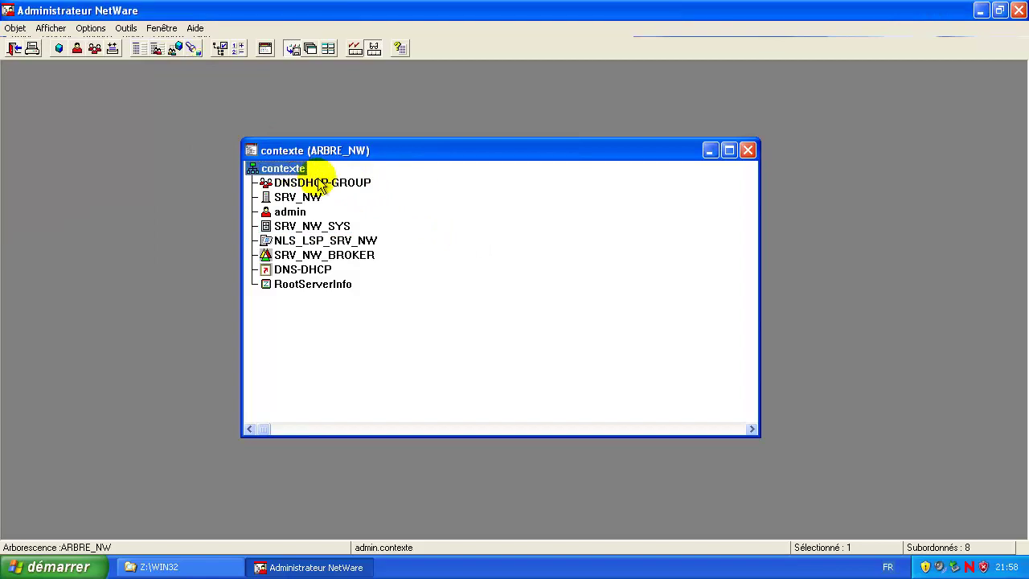
pyautogui.press('Insert')
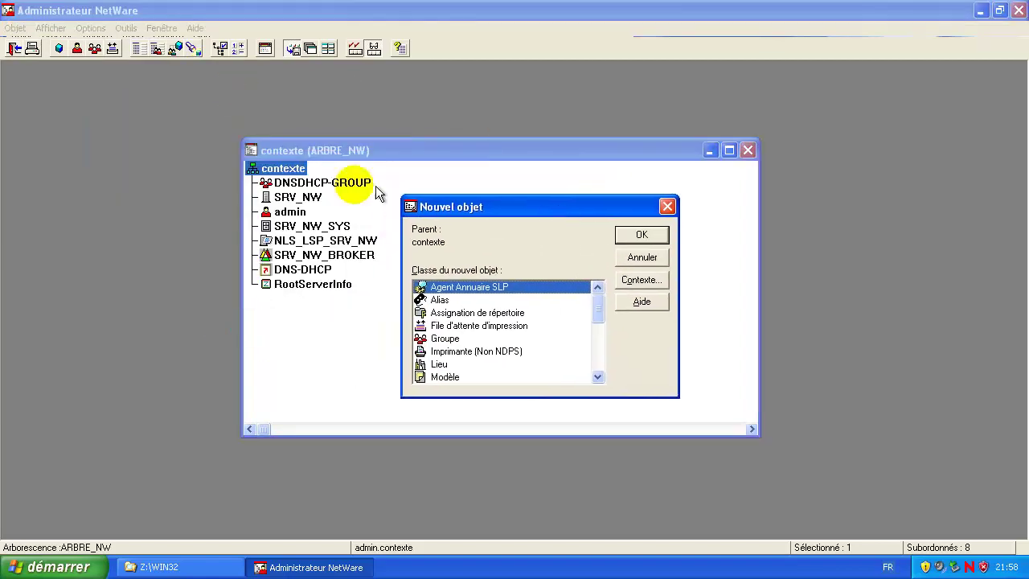
pyautogui.click(666, 207)
pyautogui.click(309, 227)
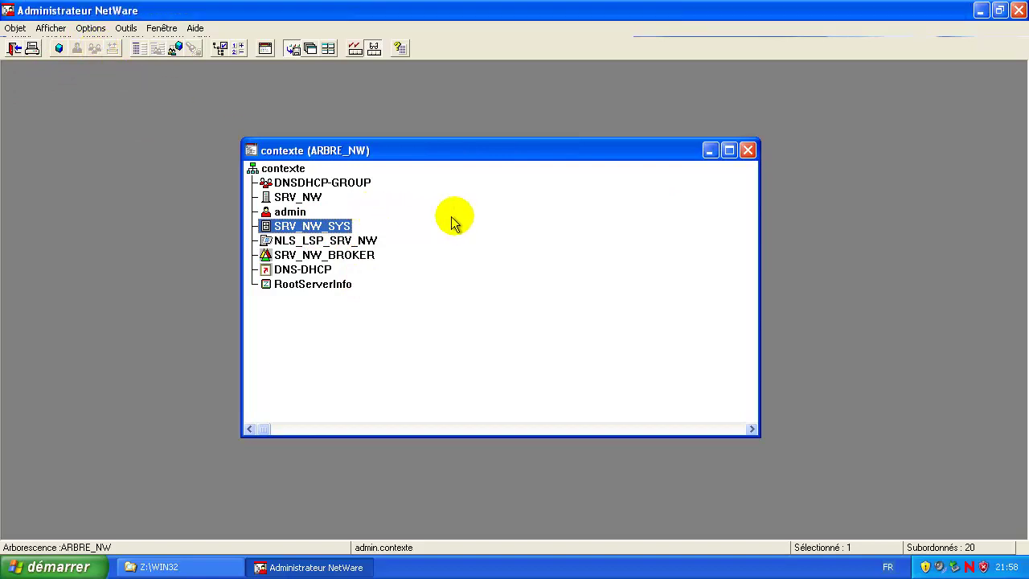
pyautogui.click(278, 168)
# Step: Start a new Groupe object in the contexte container with Insert
pyautogui.press('Insert')
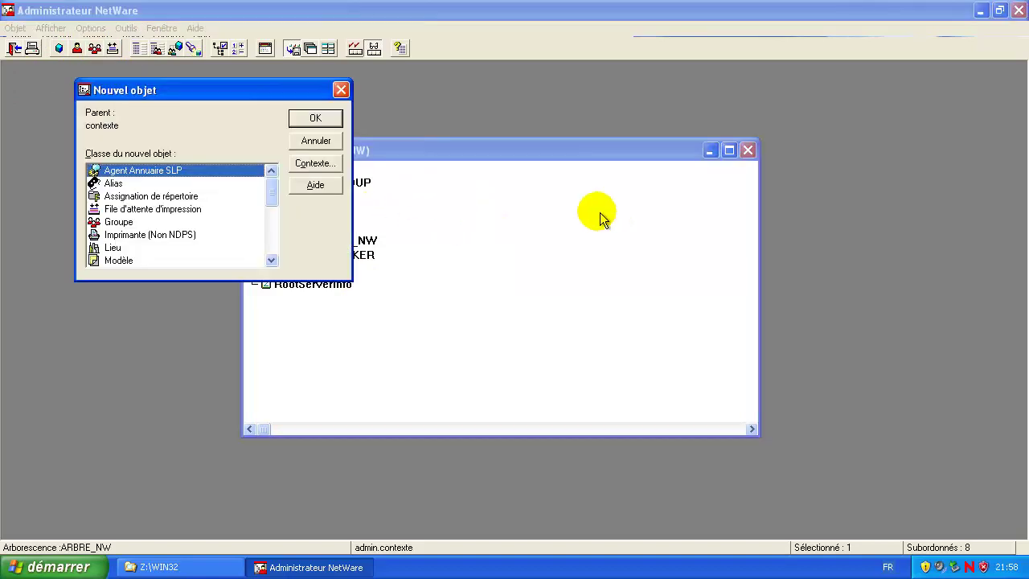
pyautogui.moveTo(236, 97); pyautogui.dragTo(440, 166)
pyautogui.scroll(-2, 394, 274)
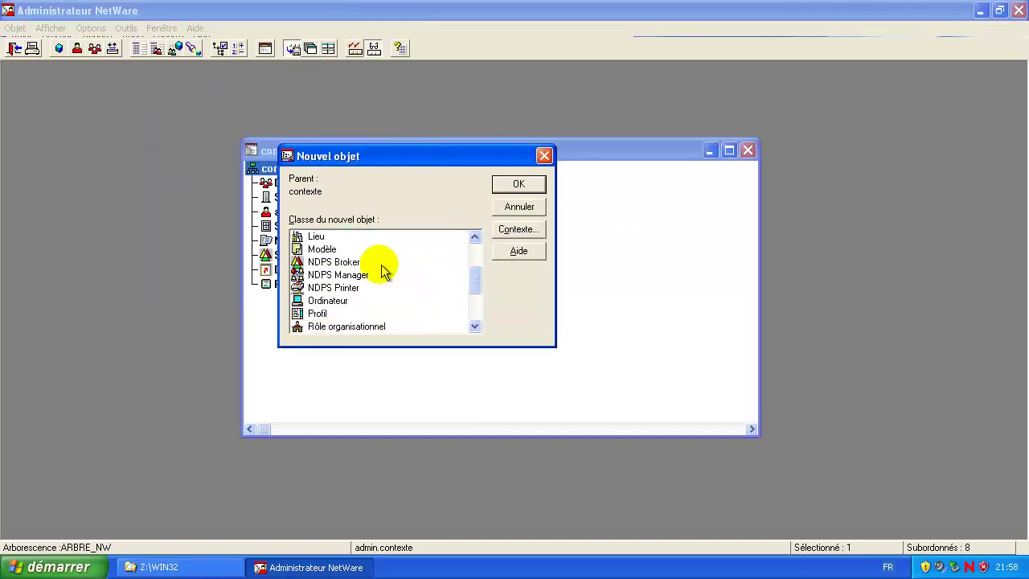
pyautogui.scroll(2, 378, 271)
pyautogui.click(321, 288)
pyautogui.click(515, 185)
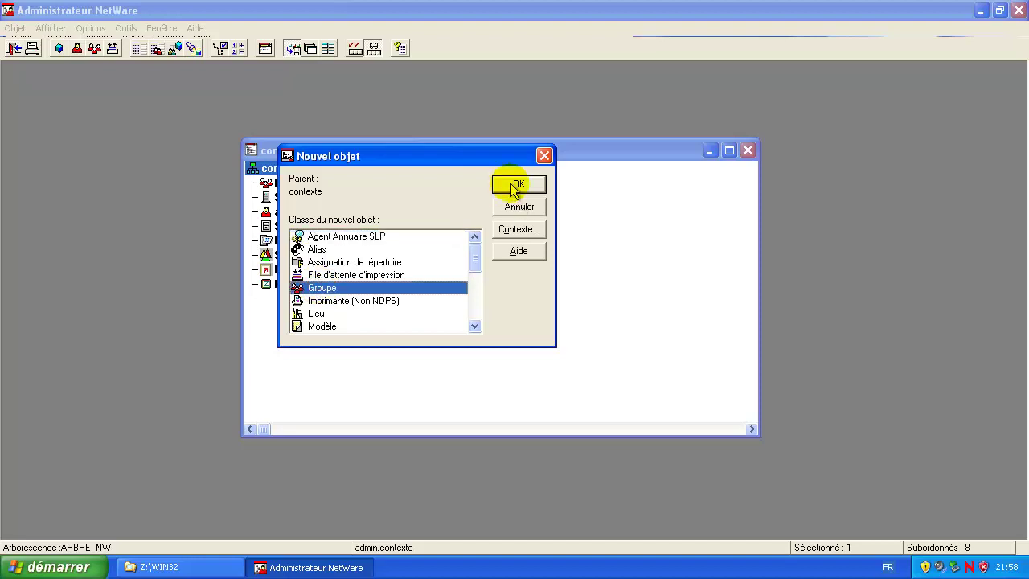
# Step: Create GROUPE_A and GROUPE_B with 'Créer un autre groupe' checked, then close
pyautogui.click(416, 271)
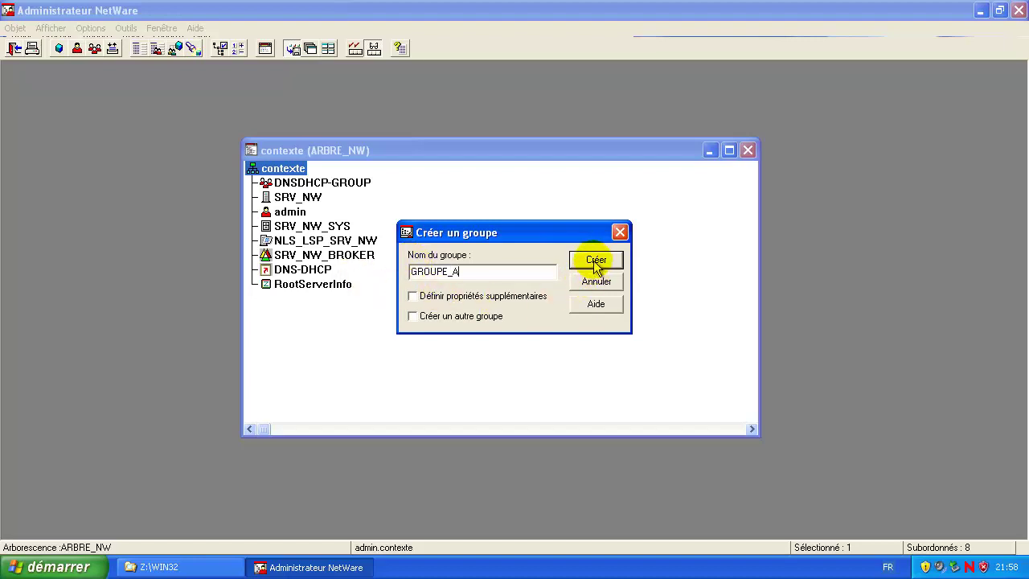
pyautogui.click(413, 316)
pyautogui.doubleClick(481, 273)
pyautogui.hotkey('ctrl', 'c')
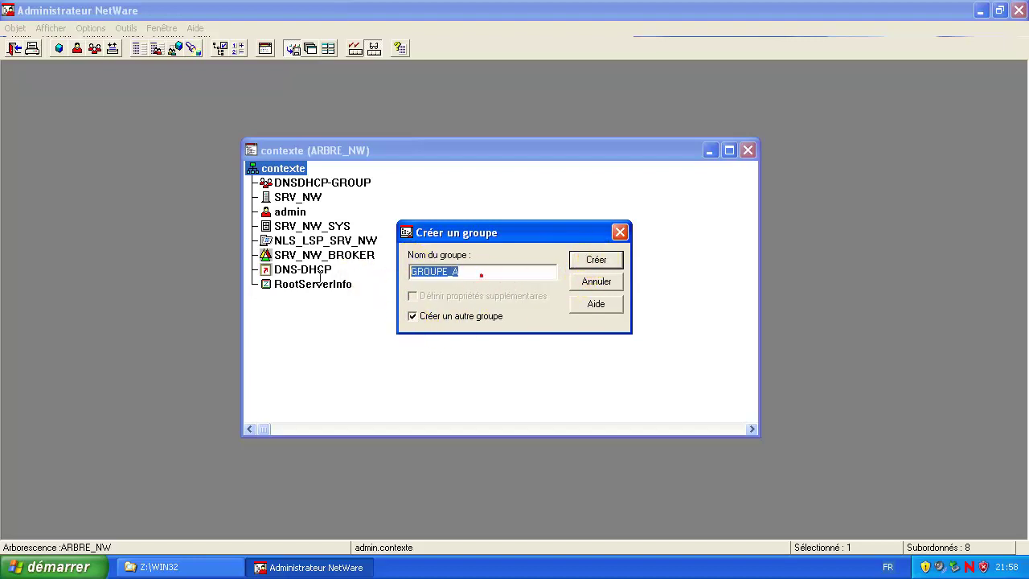
pyautogui.click(618, 260)
pyautogui.hotkey('ctrl', 'v')
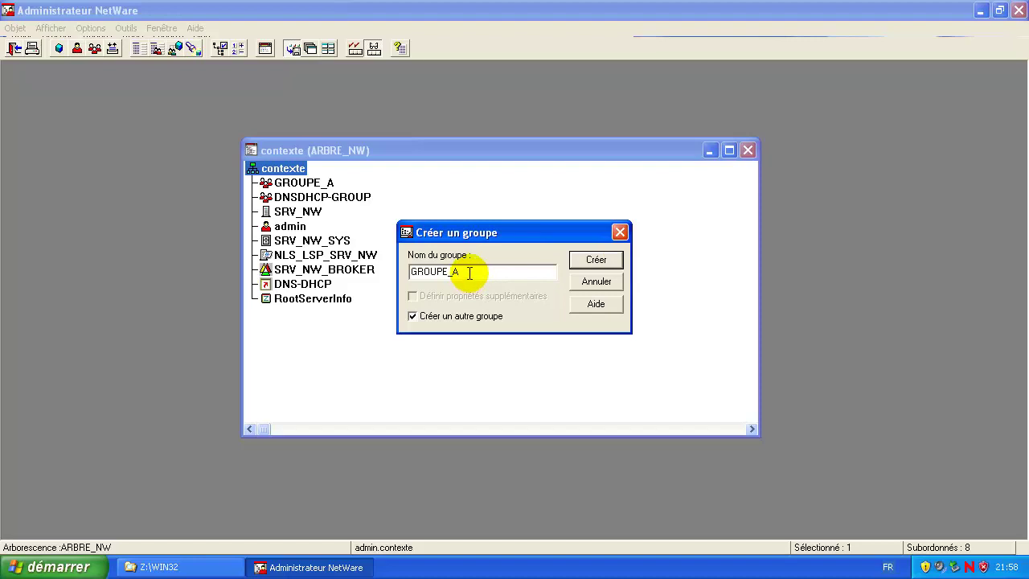
pyautogui.click(595, 261)
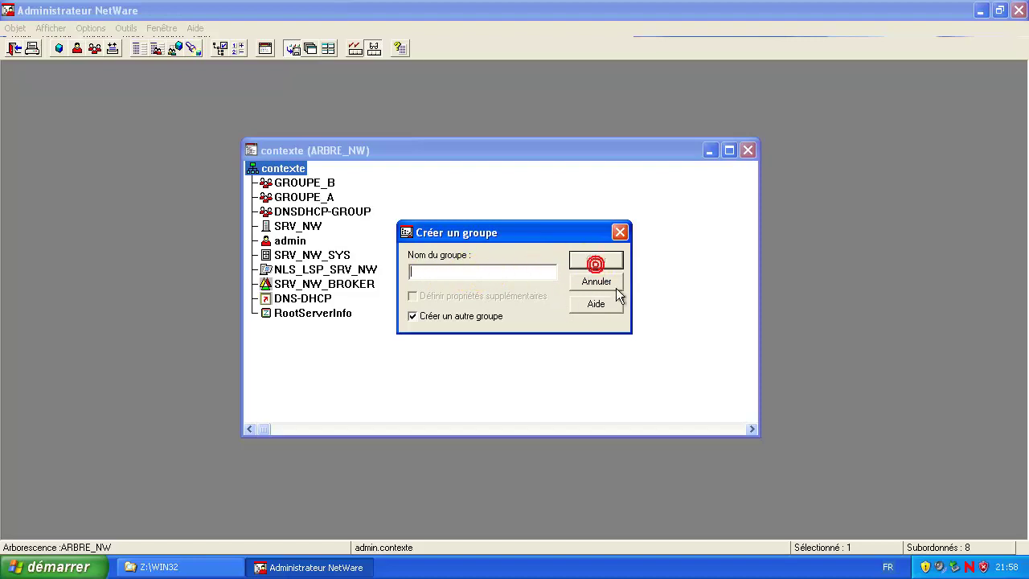
pyautogui.click(620, 233)
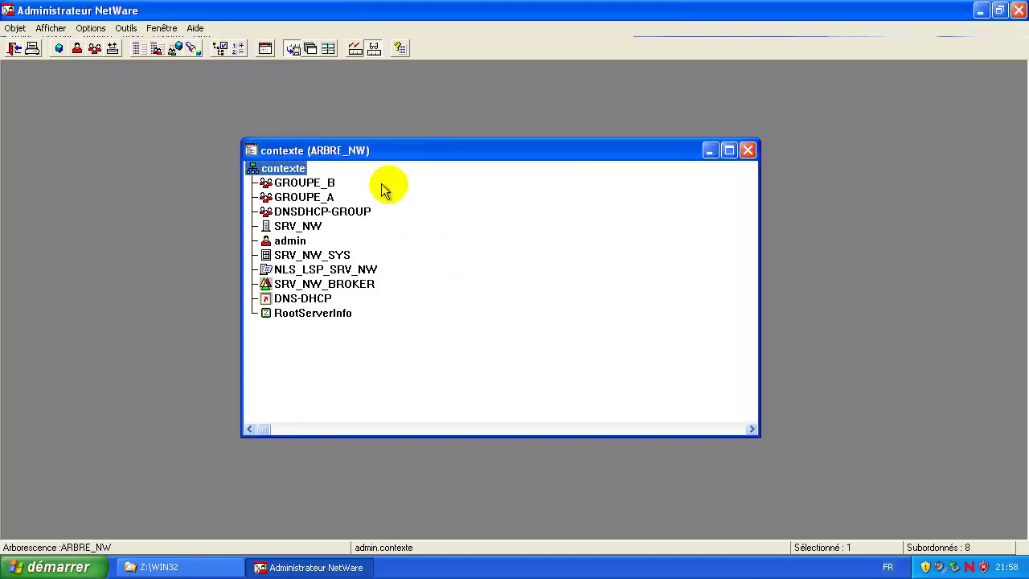
# Step: Select the contexte container in the NetWare Administrator tree
pyautogui.press('s')
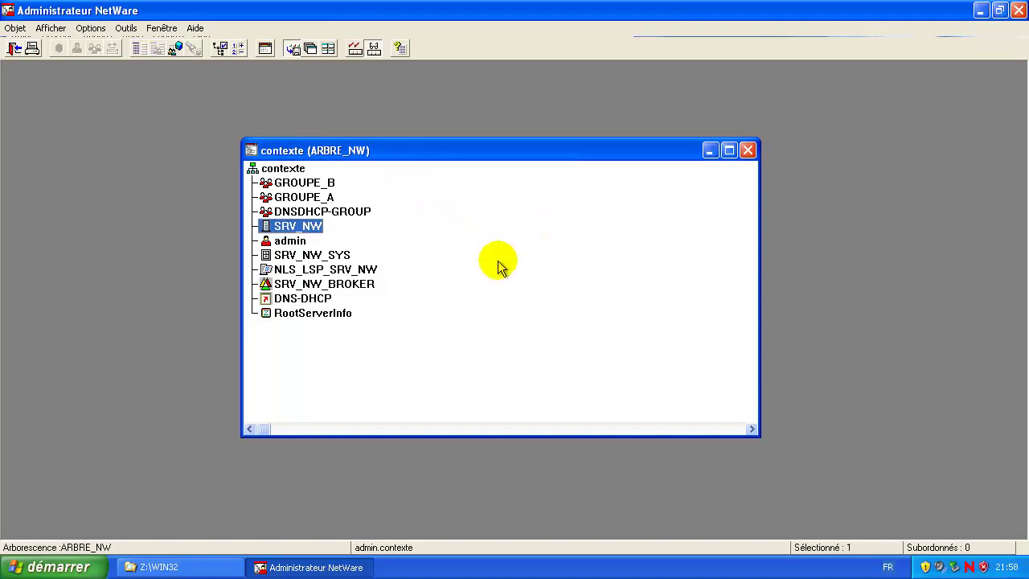
pyautogui.press('s')
pyautogui.click(289, 171)
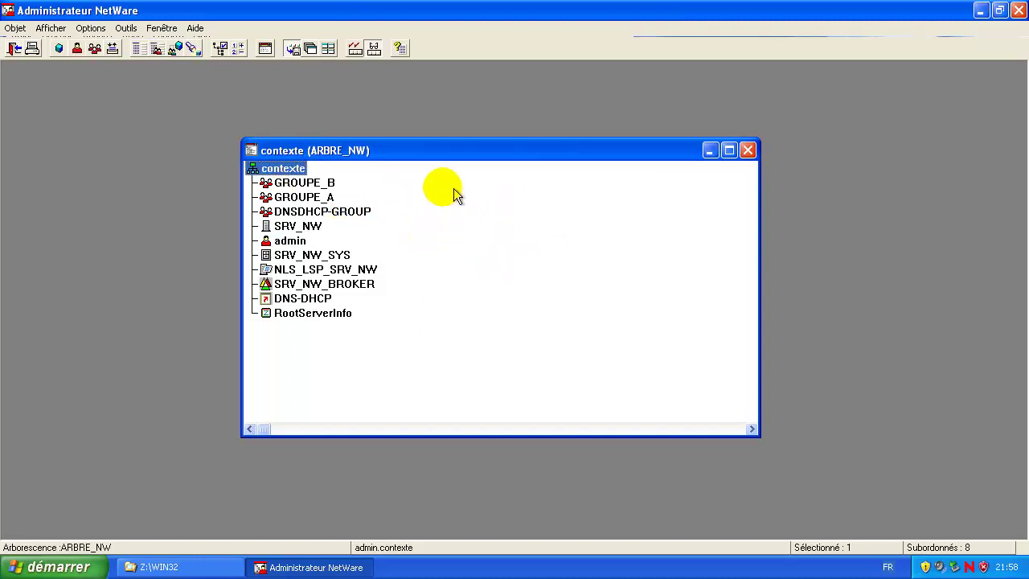
pyautogui.rightClick(448, 201)
pyautogui.click(291, 178)
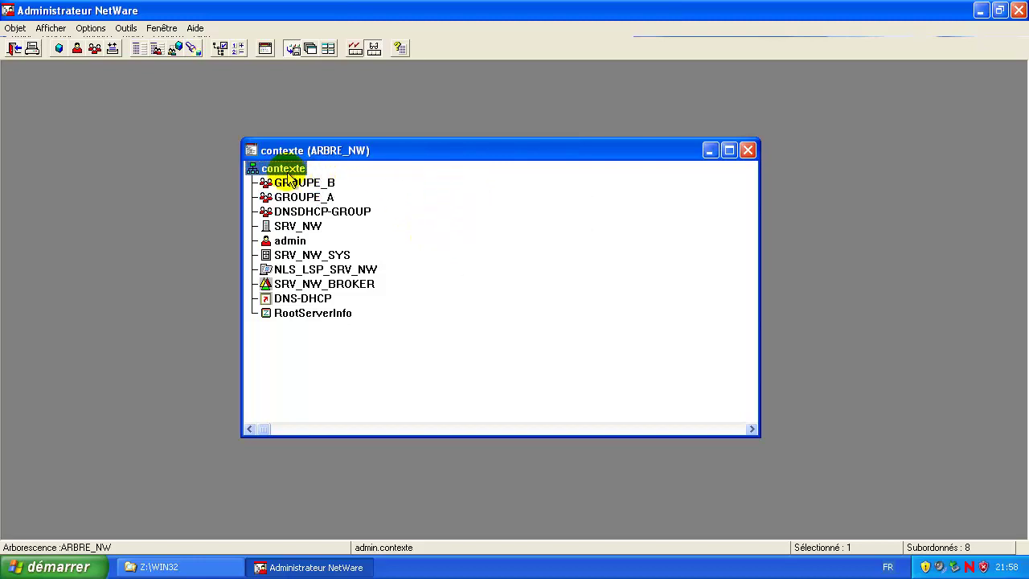
# Step: Insert a new object in contexte and choose the Modèle class
pyautogui.press('Insert')
pyautogui.moveTo(194, 95); pyautogui.dragTo(425, 137)
pyautogui.click(396, 249)
pyautogui.scroll(-4, 378, 266)
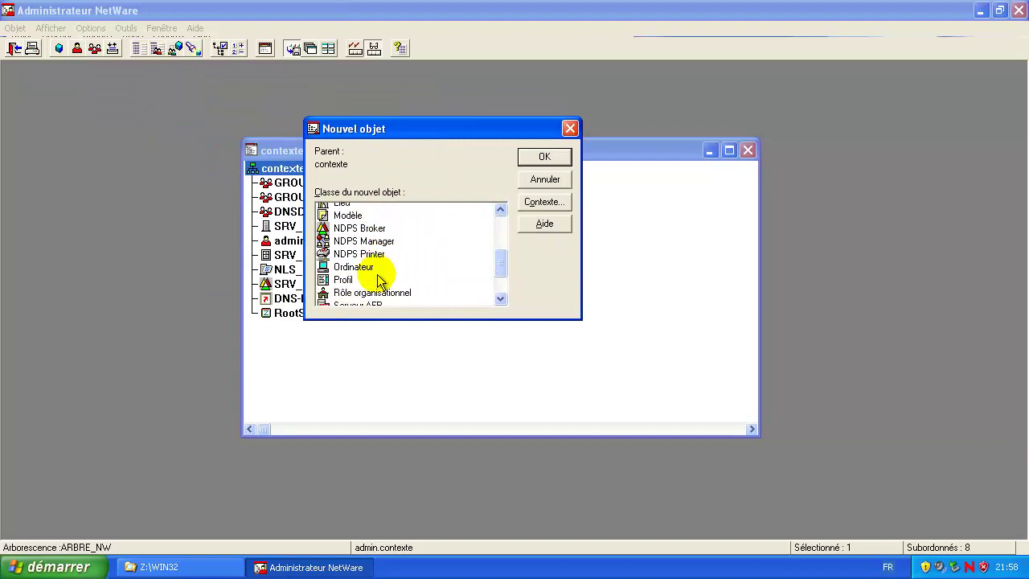
pyautogui.scroll(-1, 370, 285)
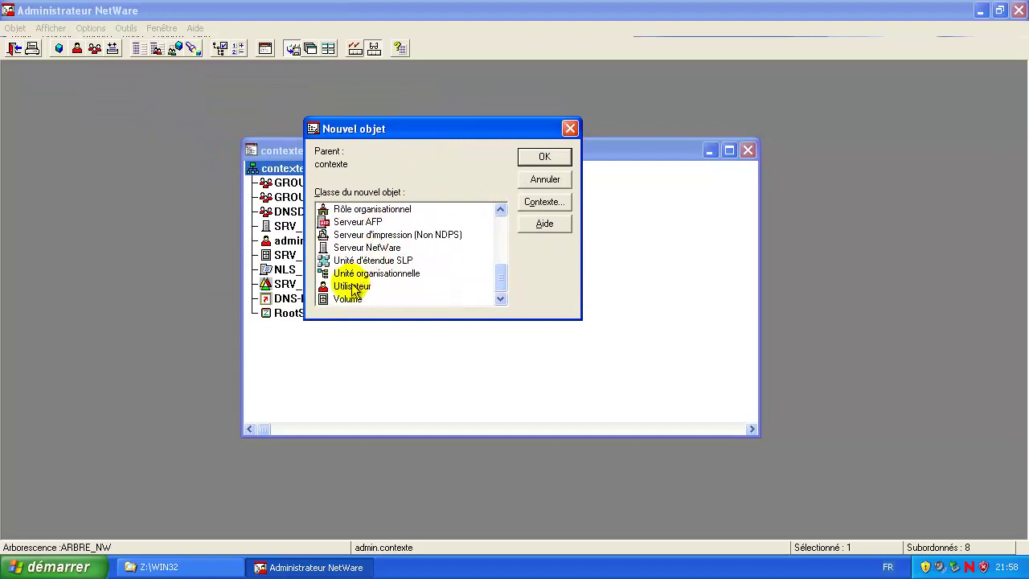
pyautogui.click(354, 288)
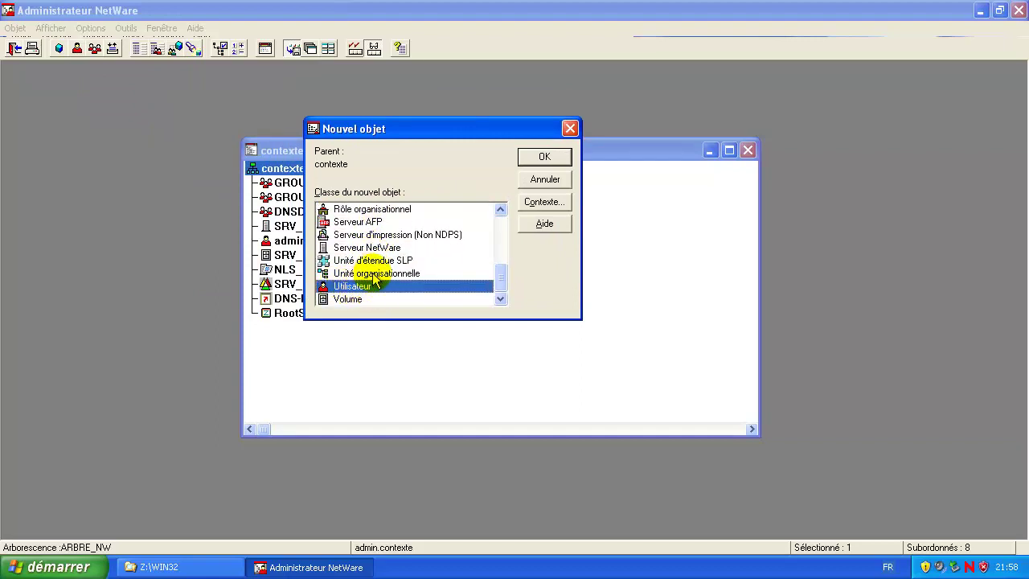
pyautogui.scroll(4, 374, 279)
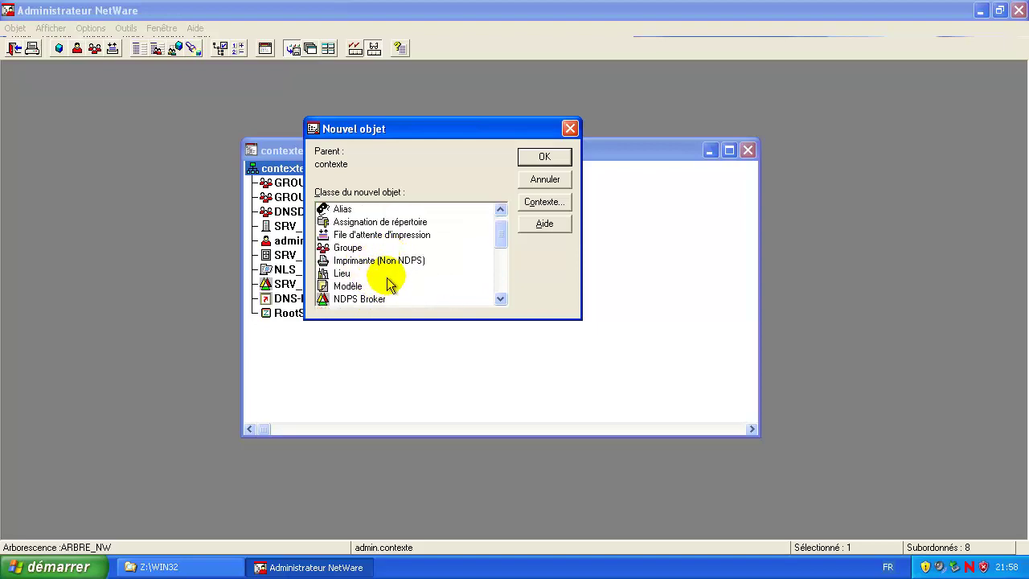
pyautogui.click(354, 287)
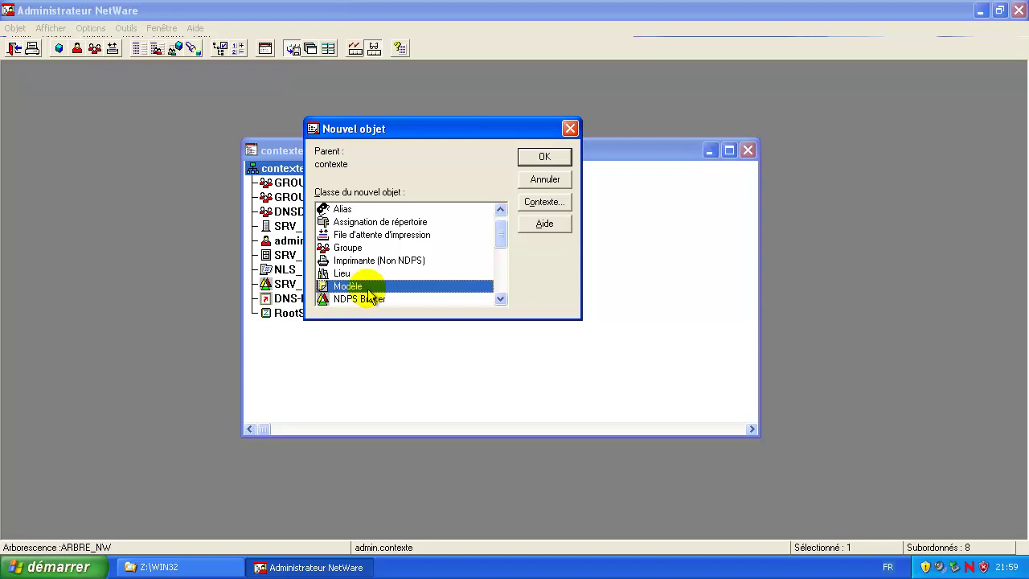
pyautogui.doubleClick(356, 287)
# Step: Name the template MODEL_A and create it
pyautogui.click(427, 251)
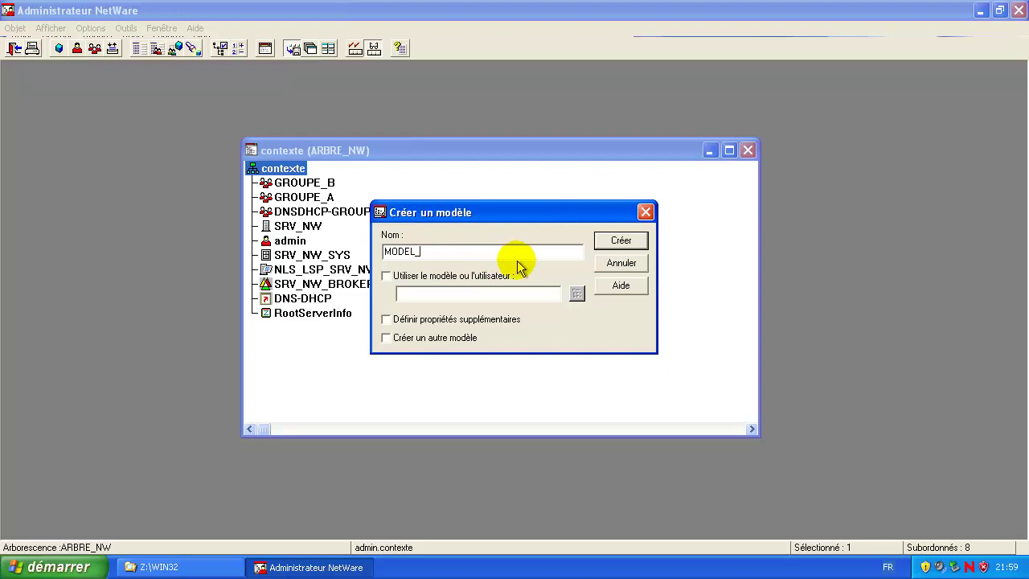
pyautogui.write('A')
pyautogui.moveTo(448, 250); pyautogui.dragTo(391, 299)
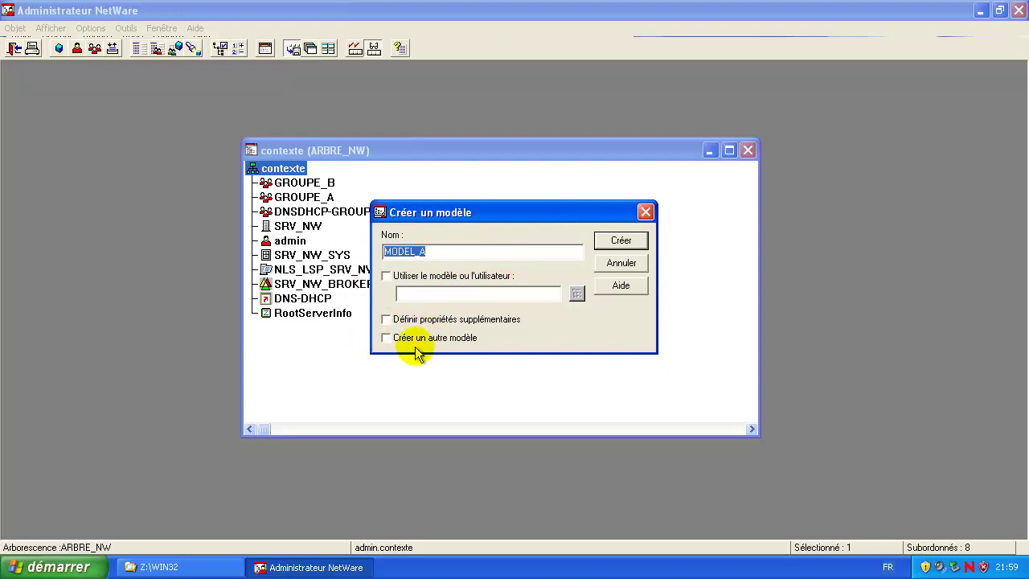
pyautogui.click(558, 349)
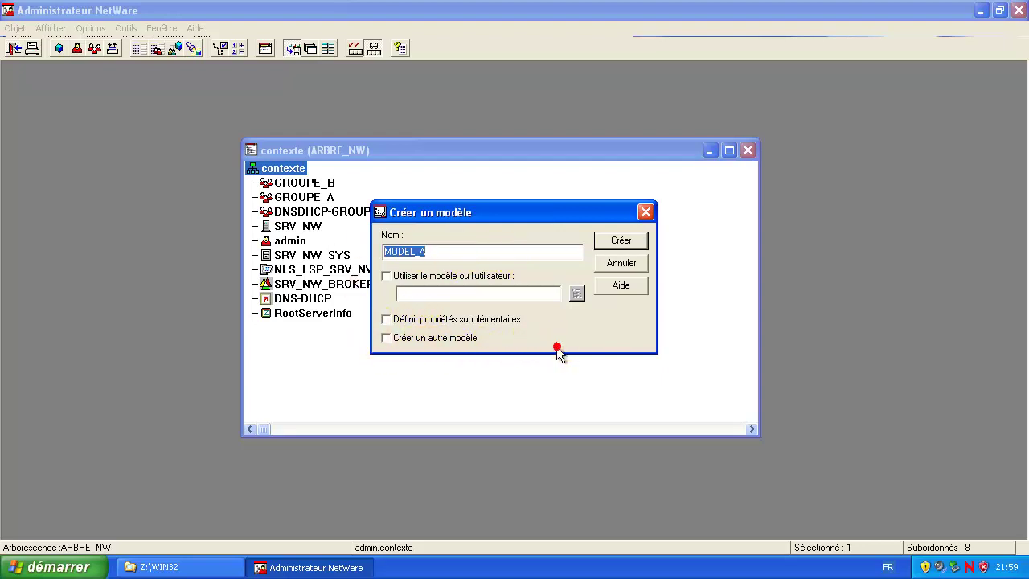
pyautogui.click(624, 242)
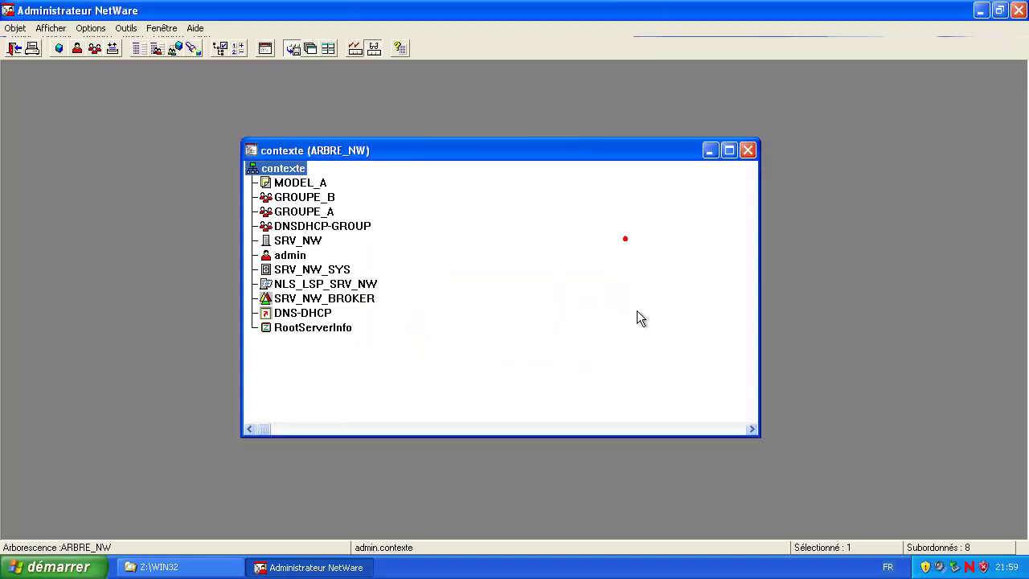
# Step: Give MODEL_A accounts a later expiration date and limit simultaneous connections to 2
pyautogui.doubleClick(310, 183)
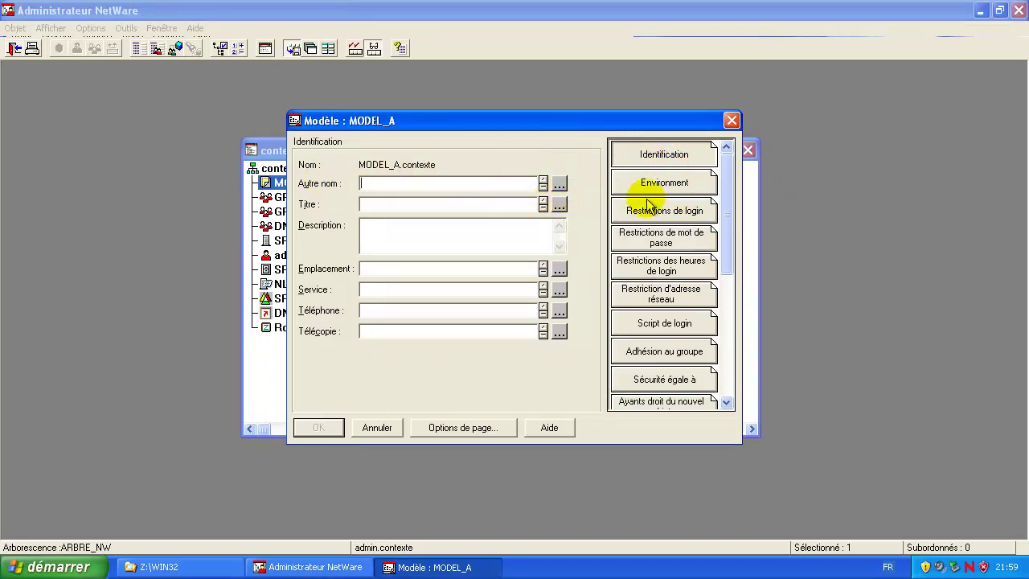
pyautogui.click(667, 183)
pyautogui.click(675, 208)
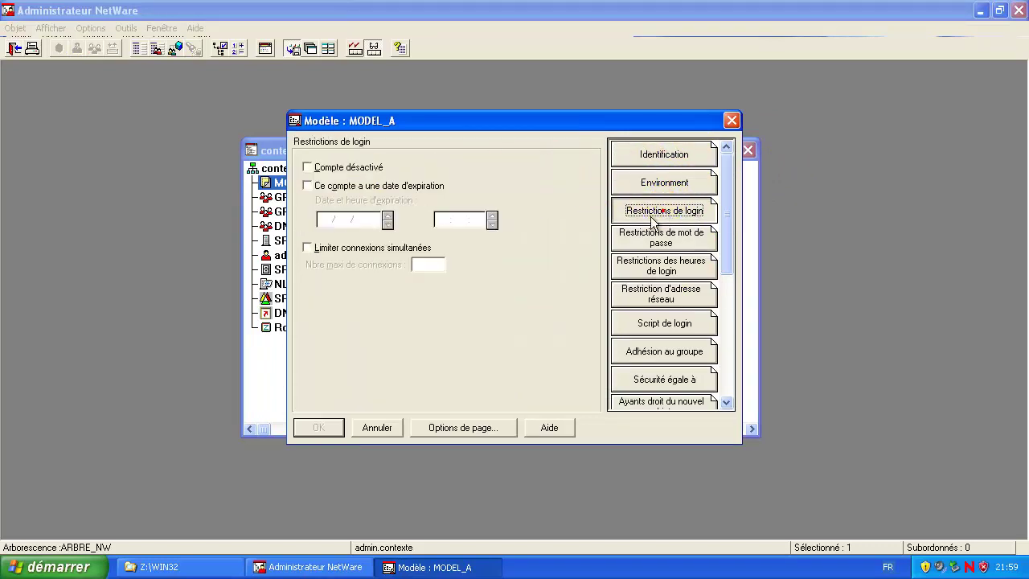
pyautogui.click(307, 186)
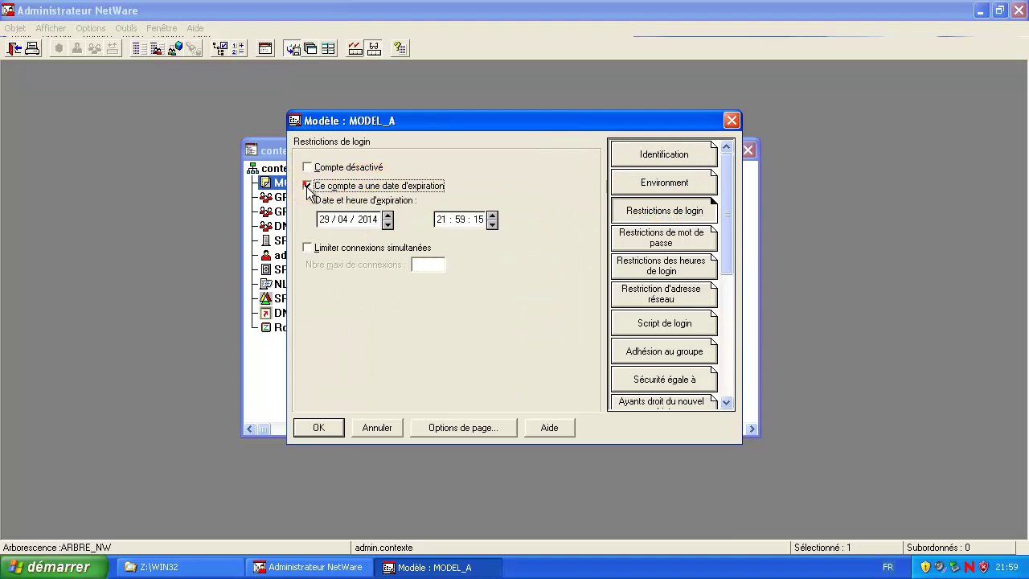
pyautogui.click(388, 215)
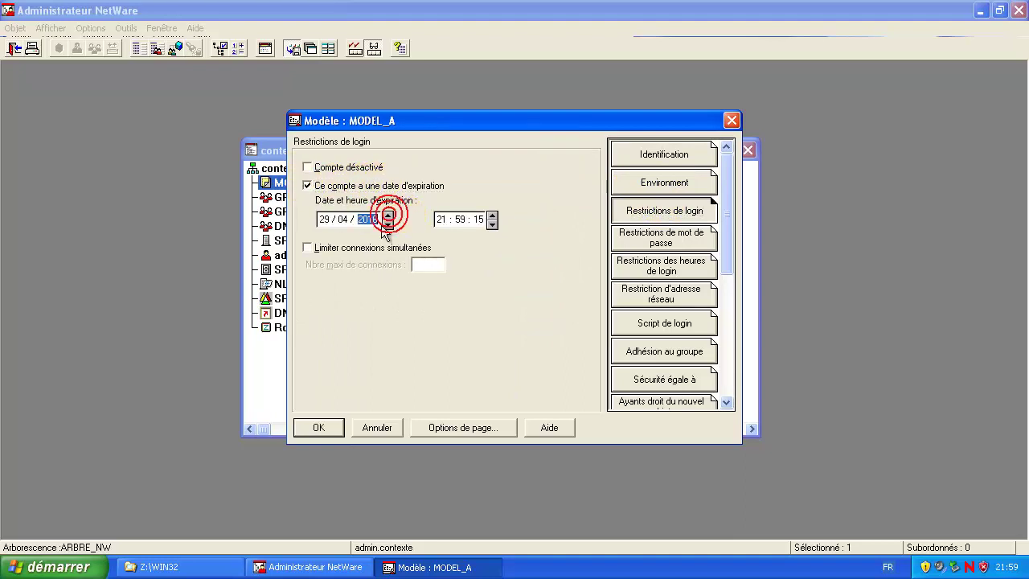
pyautogui.click(309, 248)
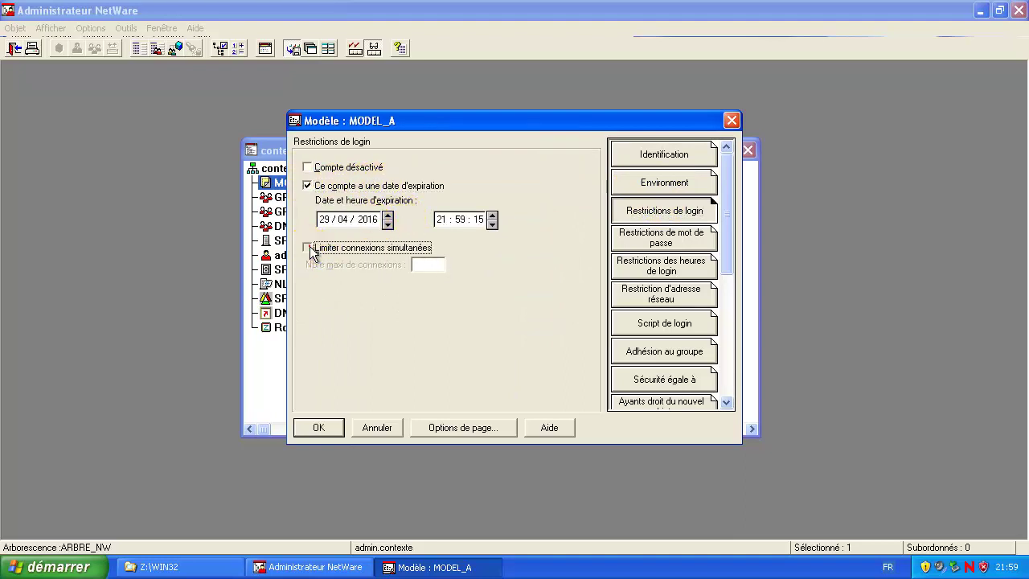
pyautogui.click(410, 263)
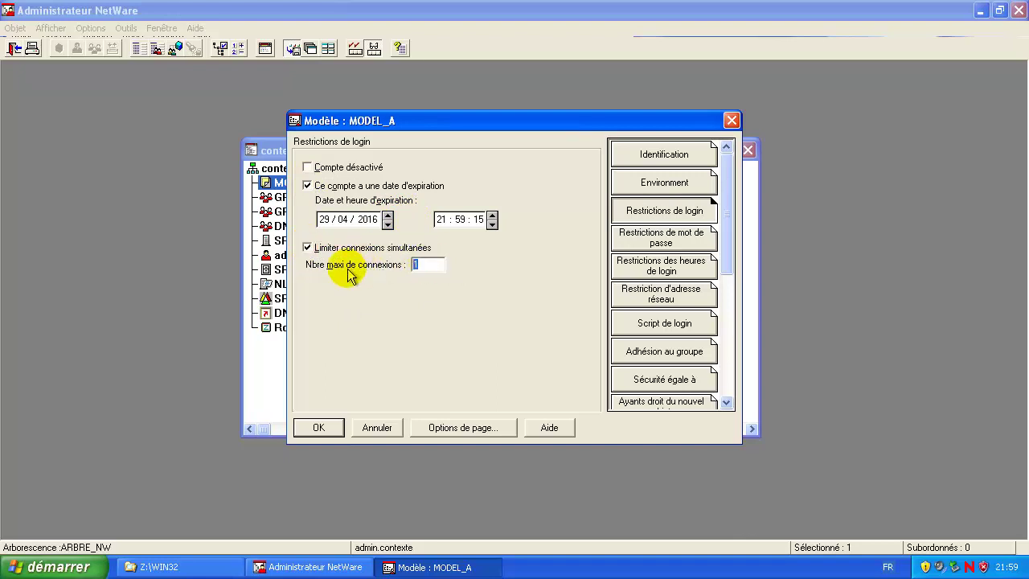
pyautogui.write('2')
pyautogui.click(459, 323)
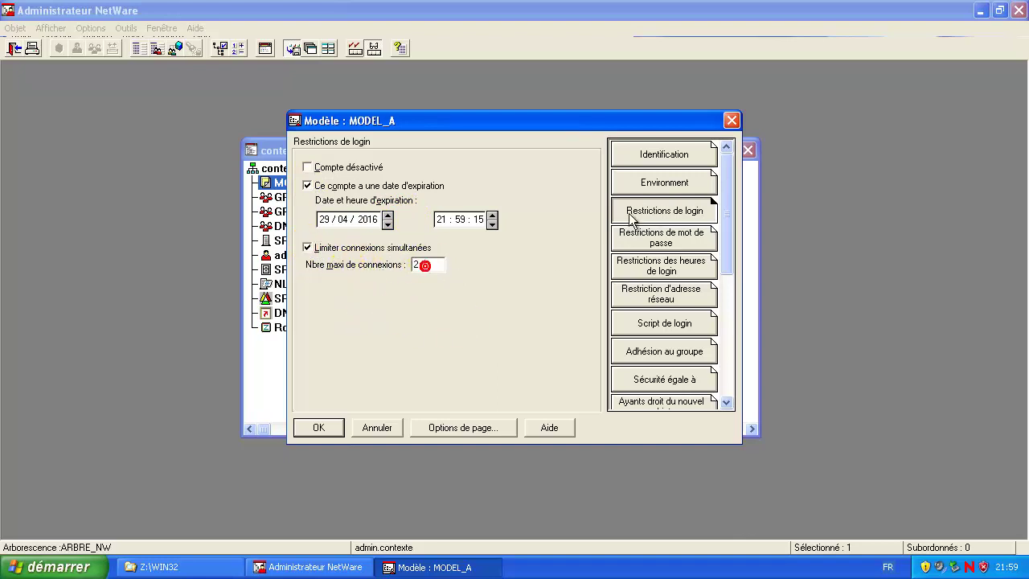
# Step: Require unique 5-character passwords changed every 40 days, with 6 grace logins
pyautogui.click(677, 242)
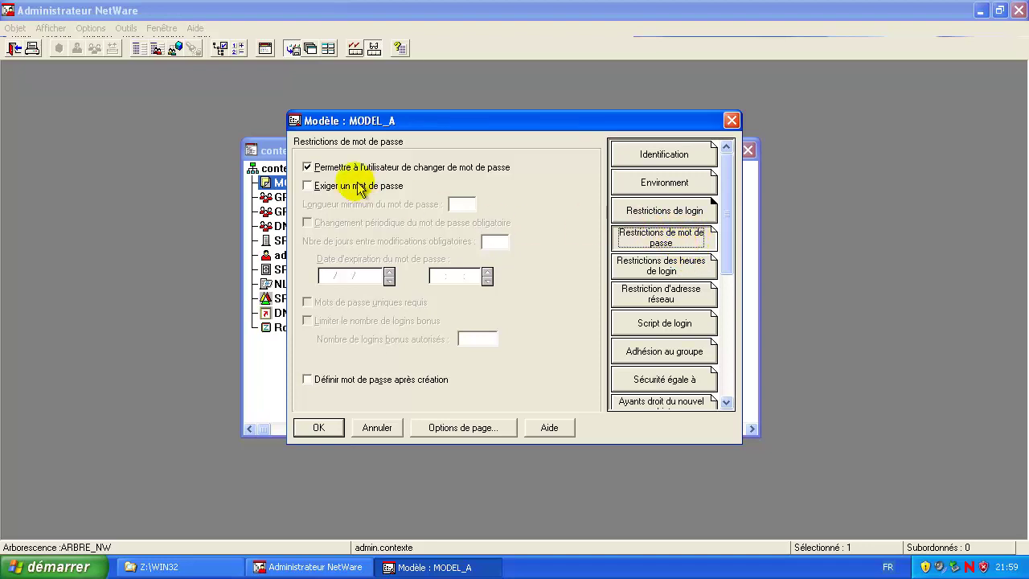
pyautogui.click(311, 188)
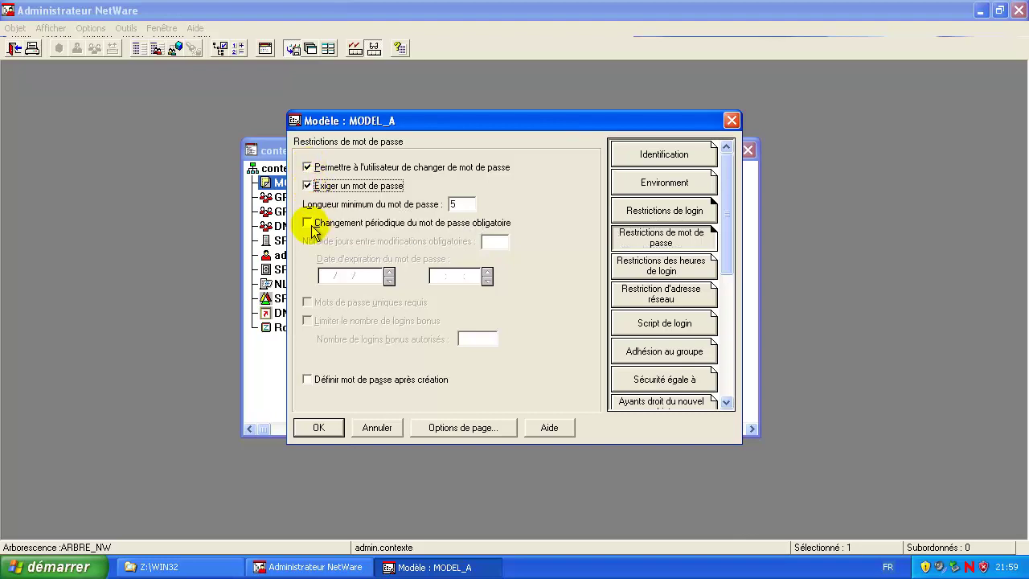
pyautogui.click(309, 225)
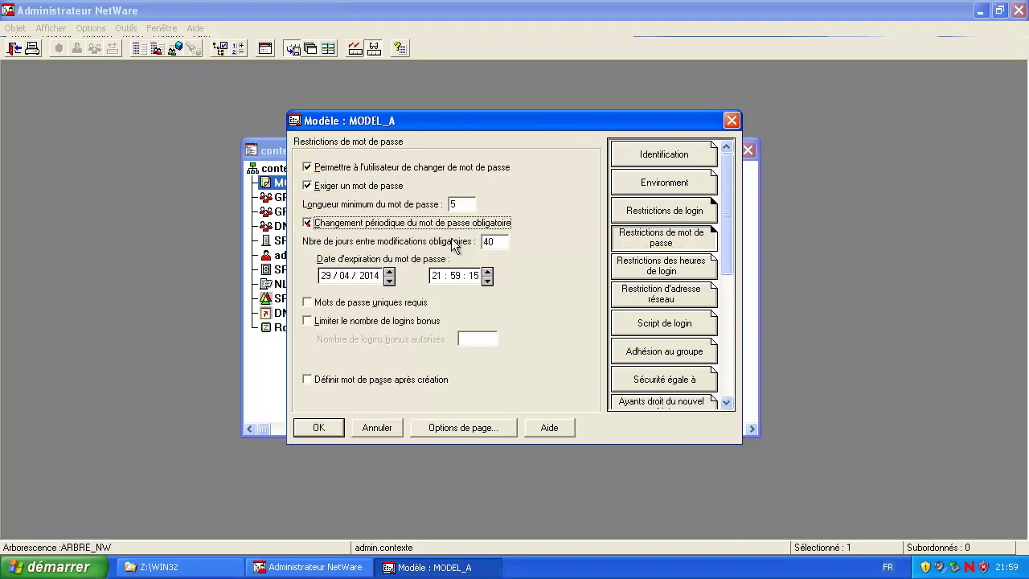
pyautogui.click(309, 309)
pyautogui.click(313, 326)
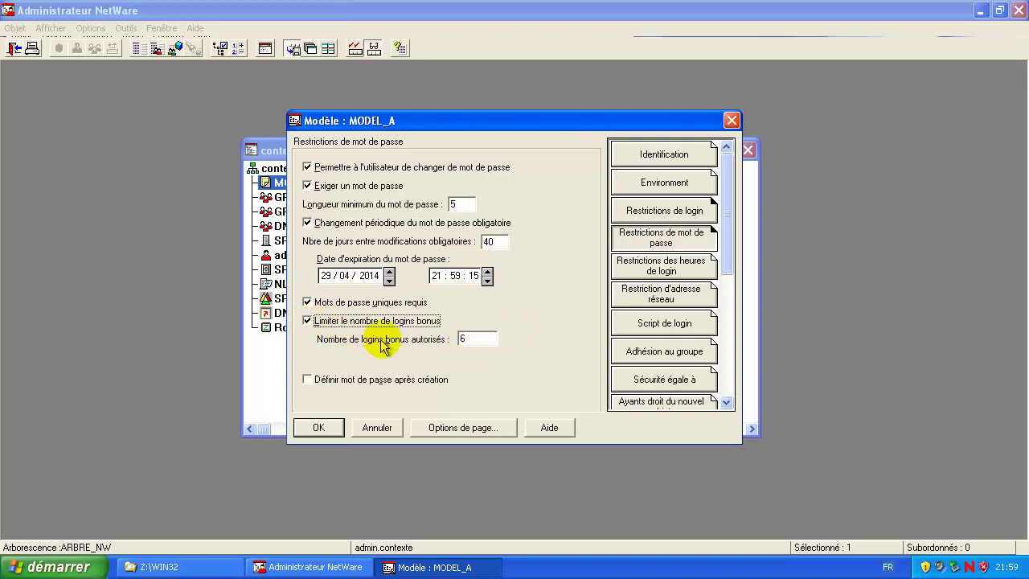
pyautogui.click(481, 338)
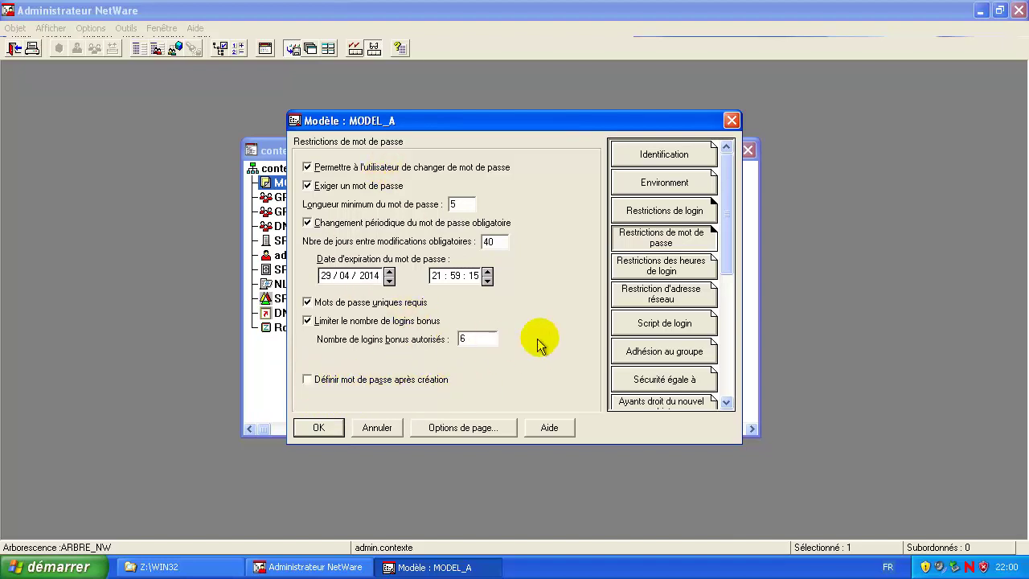
# Step: Block MODEL_A logins before 10:00 and after 18:00 on every day
pyautogui.click(687, 270)
pyautogui.moveTo(358, 180); pyautogui.dragTo(436, 255)
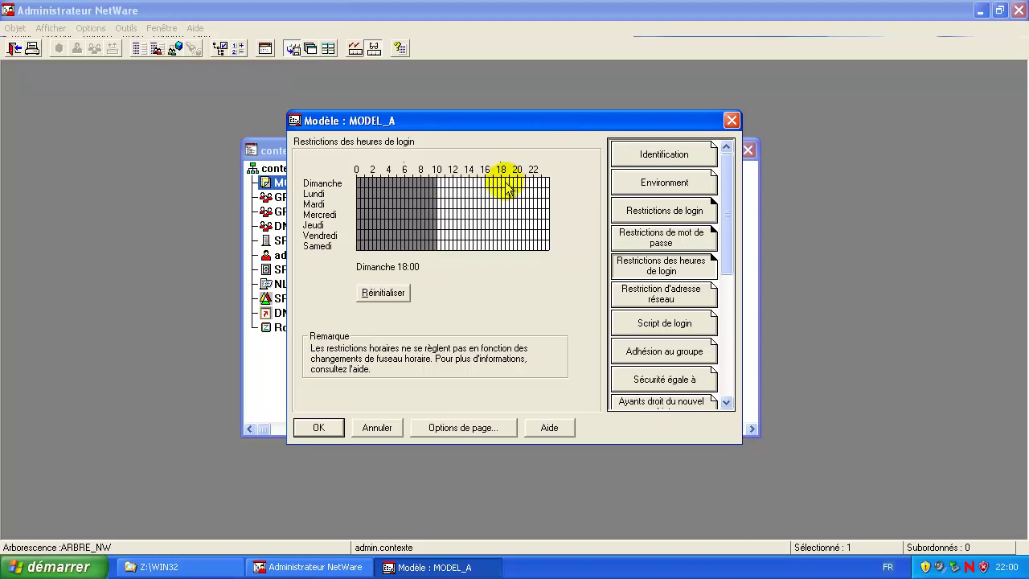
pyautogui.moveTo(504, 183); pyautogui.dragTo(549, 256)
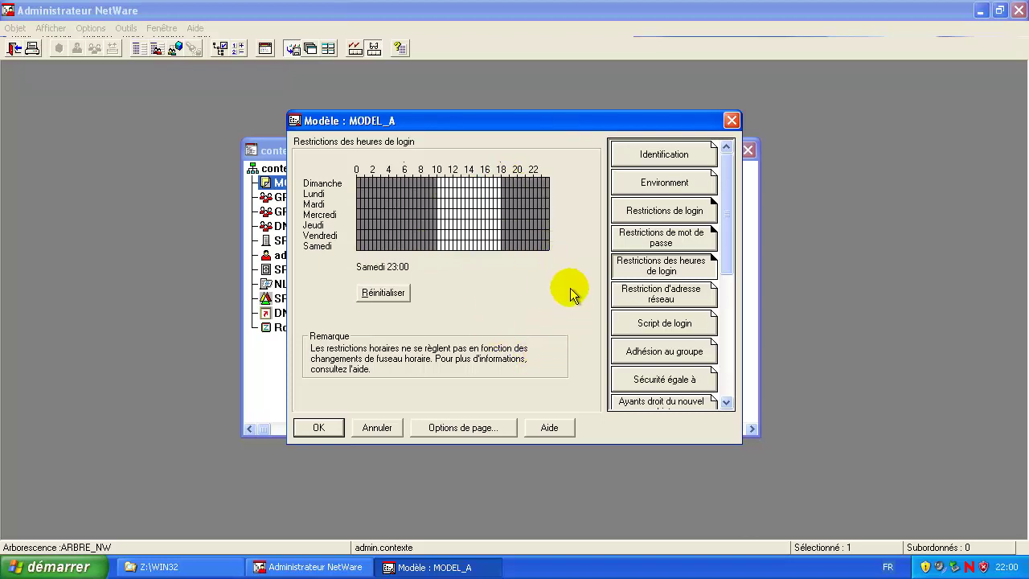
pyautogui.click(569, 294)
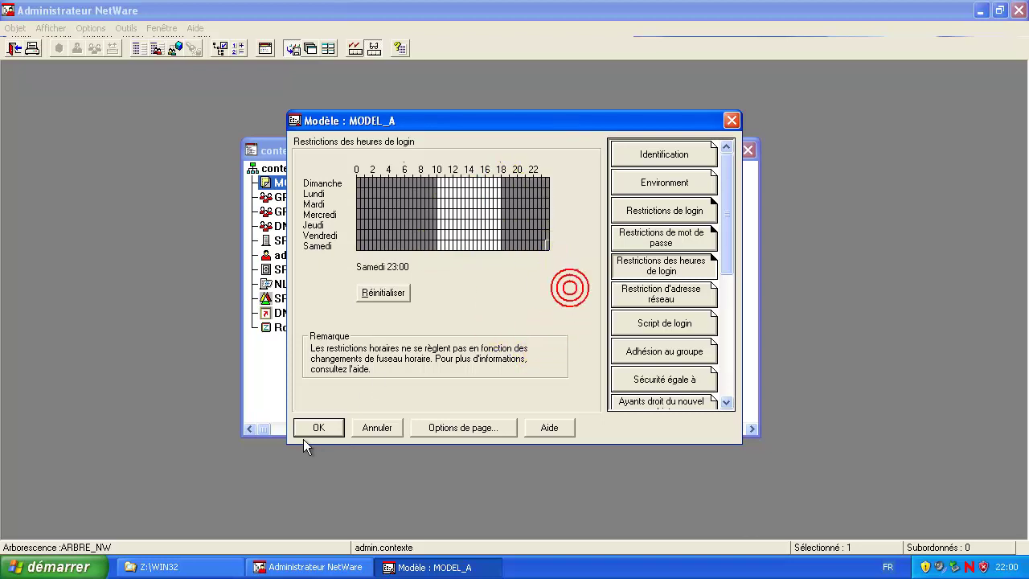
# Step: Add GROUPE_A to MODEL_A's group memberships and save the template
pyautogui.click(675, 302)
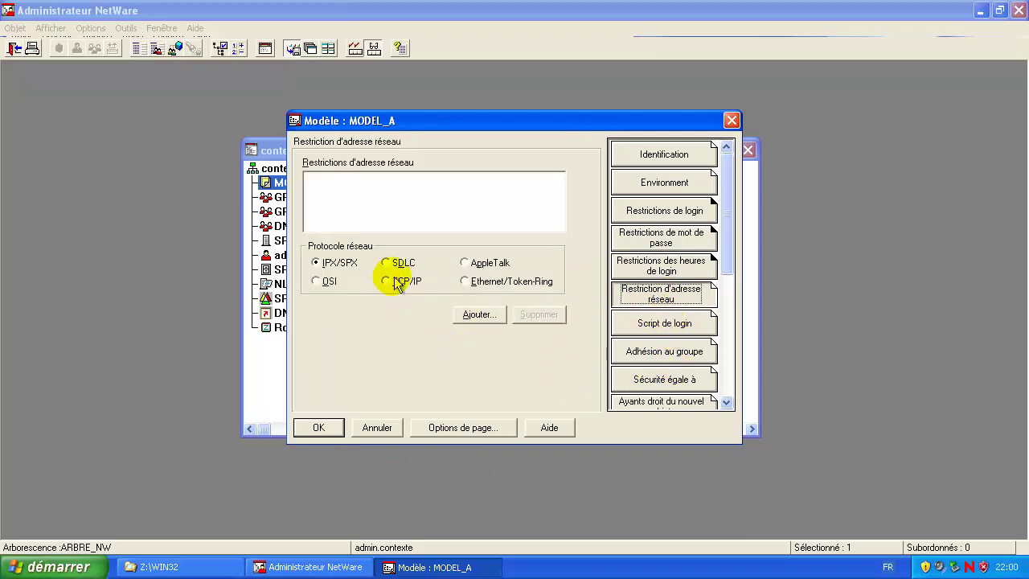
pyautogui.click(664, 324)
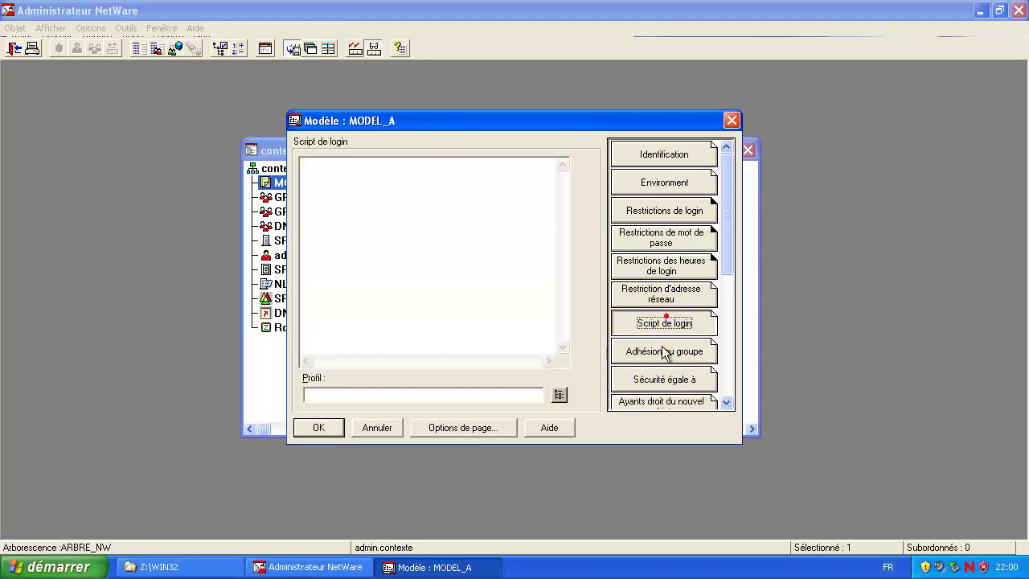
pyautogui.click(667, 352)
pyautogui.click(482, 367)
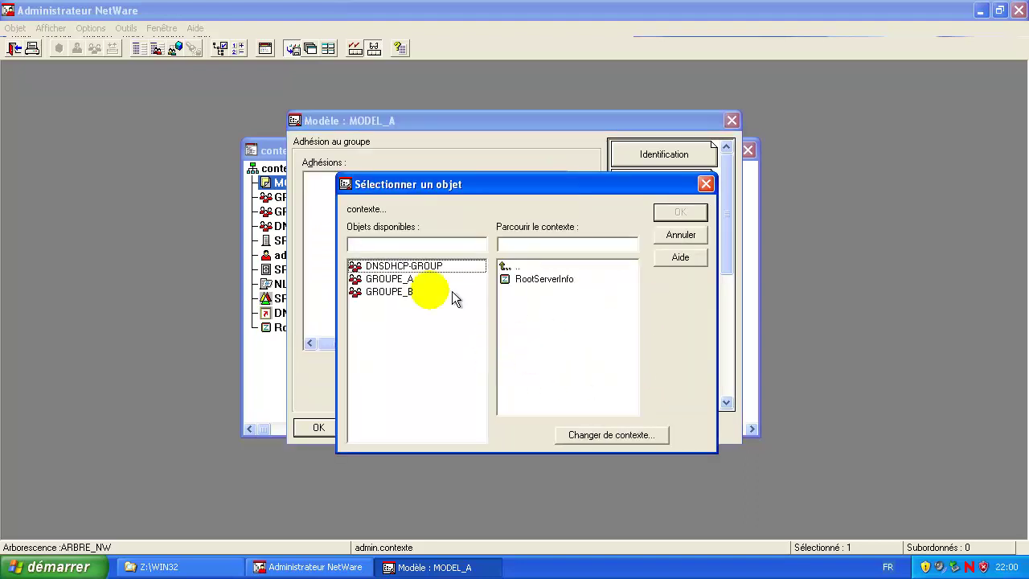
pyautogui.click(400, 280)
pyautogui.doubleClick(400, 280)
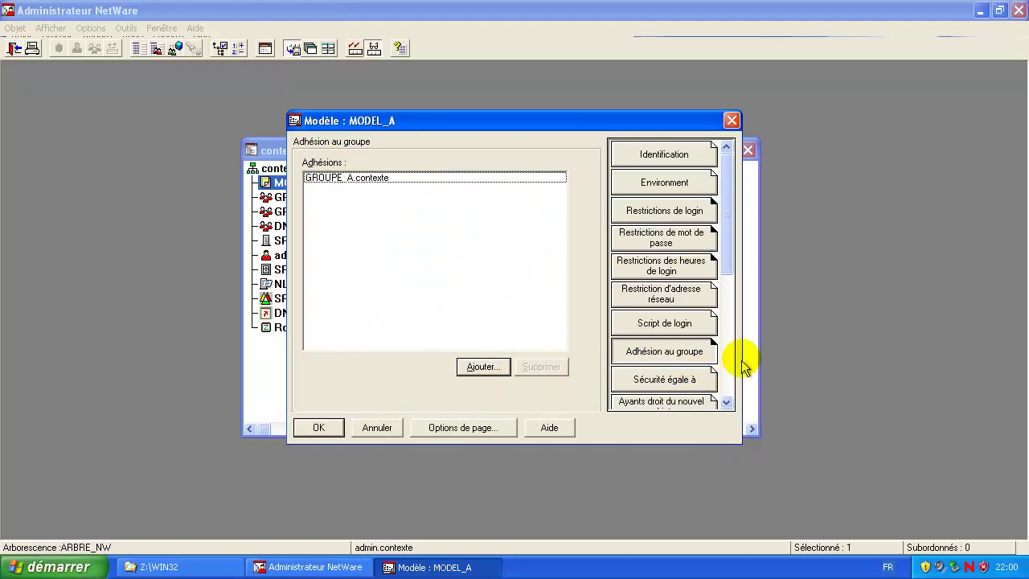
pyautogui.moveTo(734, 236); pyautogui.dragTo(730, 360)
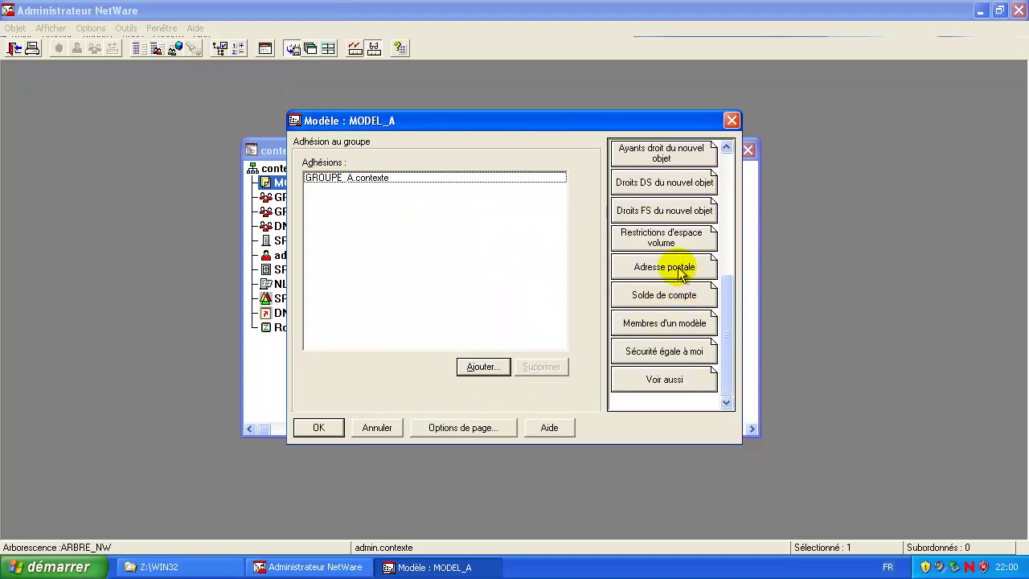
pyautogui.click(320, 427)
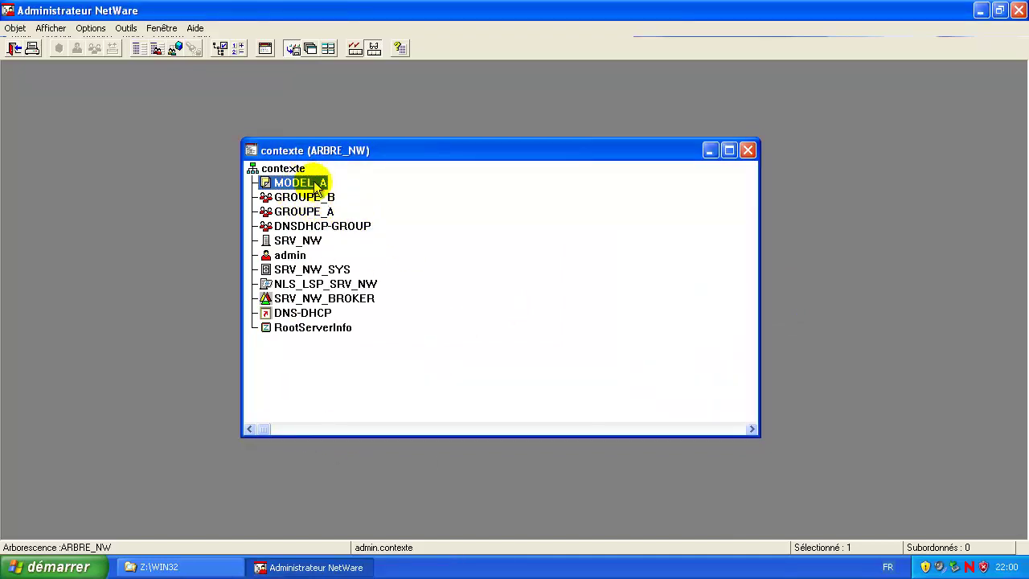
# Step: Create a template named MODEL_B in contexte, copied from MODEL_A
pyautogui.click(304, 212)
pyautogui.rightClick(283, 169)
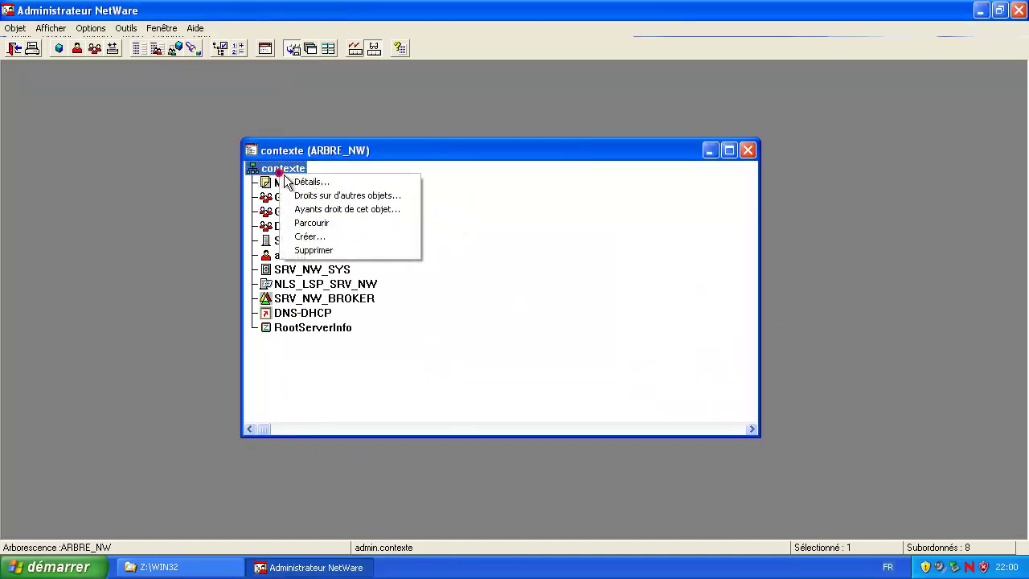
pyautogui.click(339, 238)
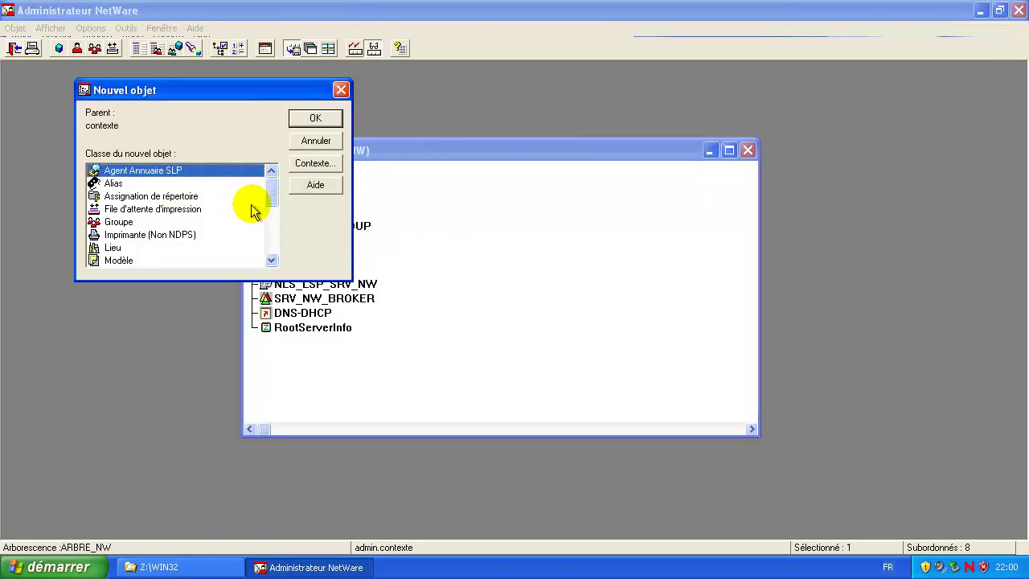
pyautogui.doubleClick(112, 261)
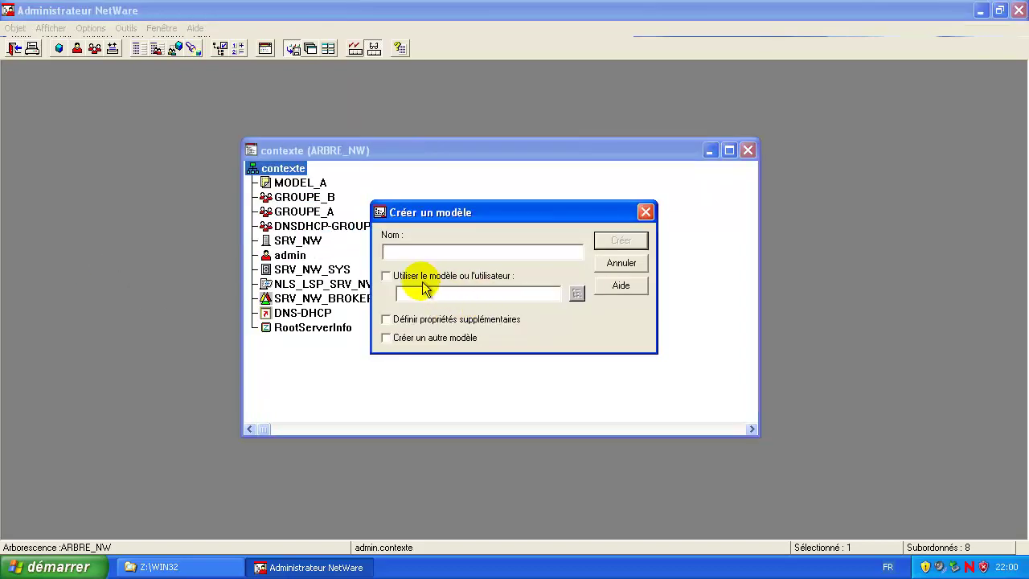
pyautogui.click(391, 278)
pyautogui.click(577, 294)
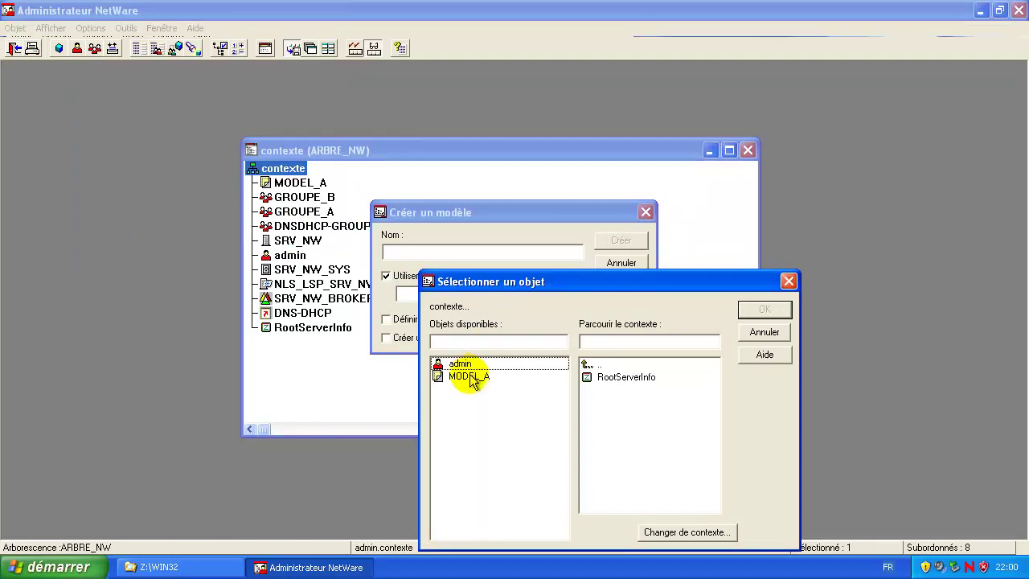
pyautogui.doubleClick(471, 376)
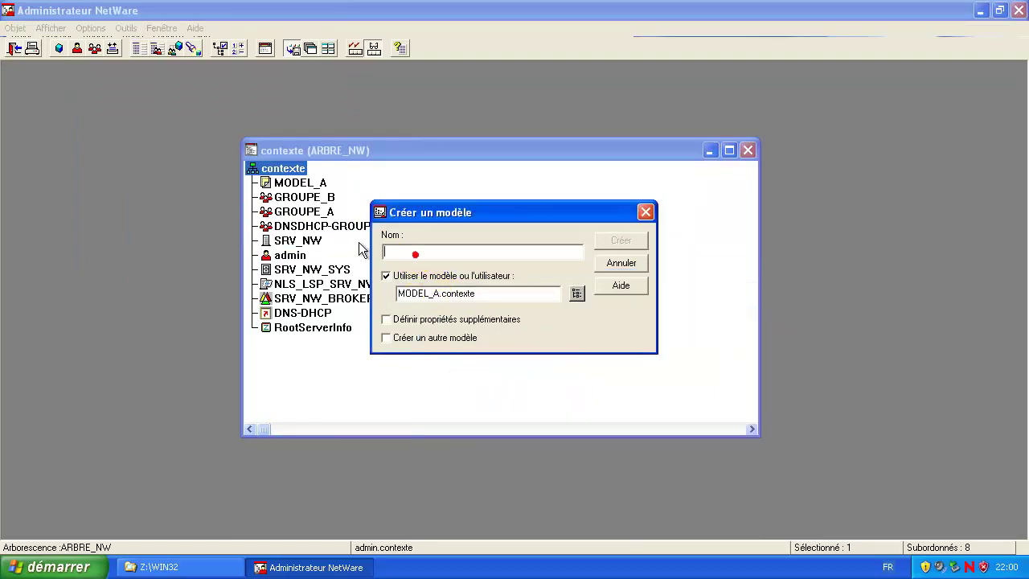
pyautogui.press('BackSpace')
pyautogui.write('B')
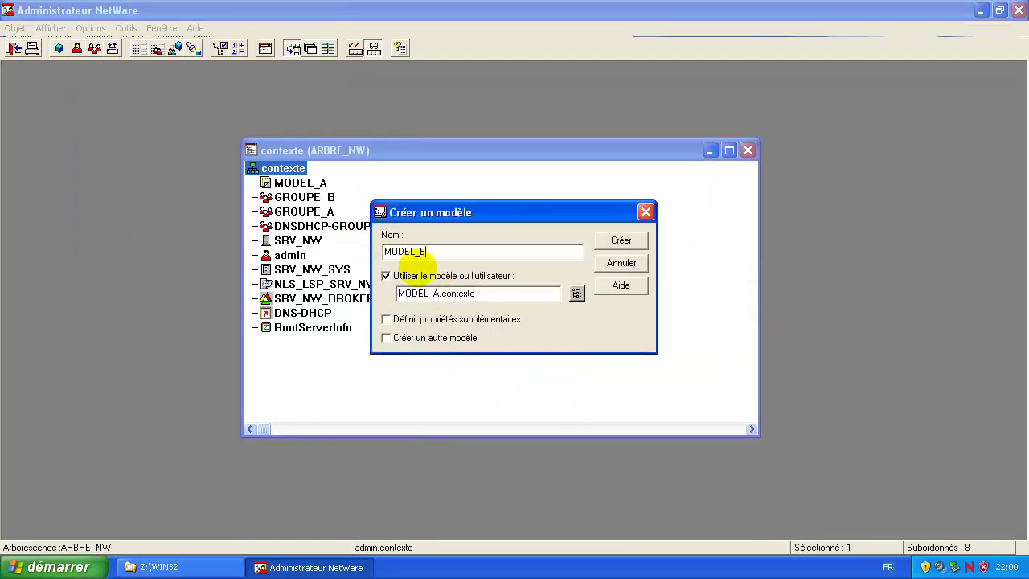
pyautogui.click(627, 243)
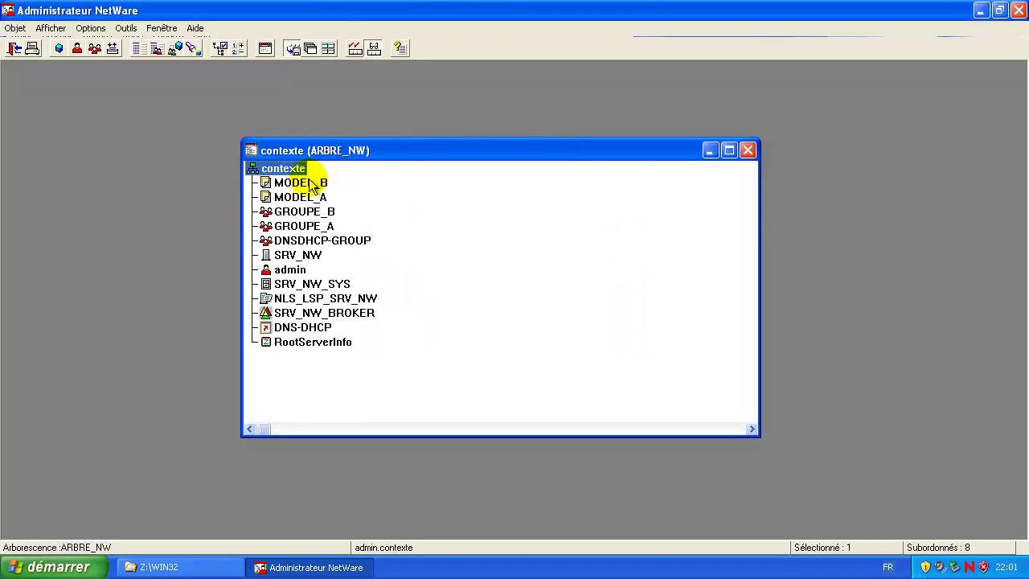
# Step: Replace MODEL_B's GROUPE_A membership with GROUPE_B and save the template
pyautogui.doubleClick(314, 182)
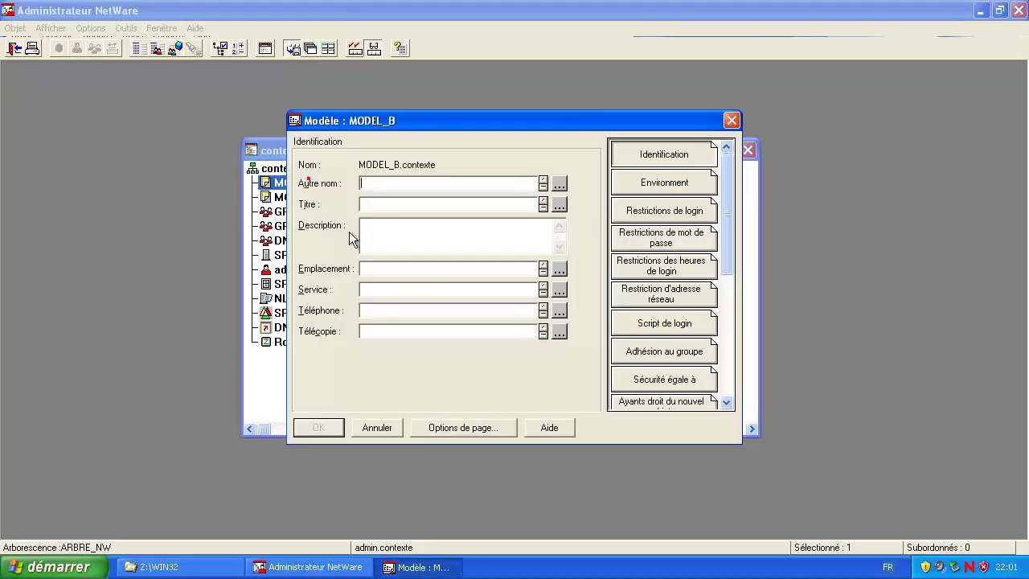
pyautogui.click(664, 354)
pyautogui.click(361, 179)
pyautogui.click(541, 367)
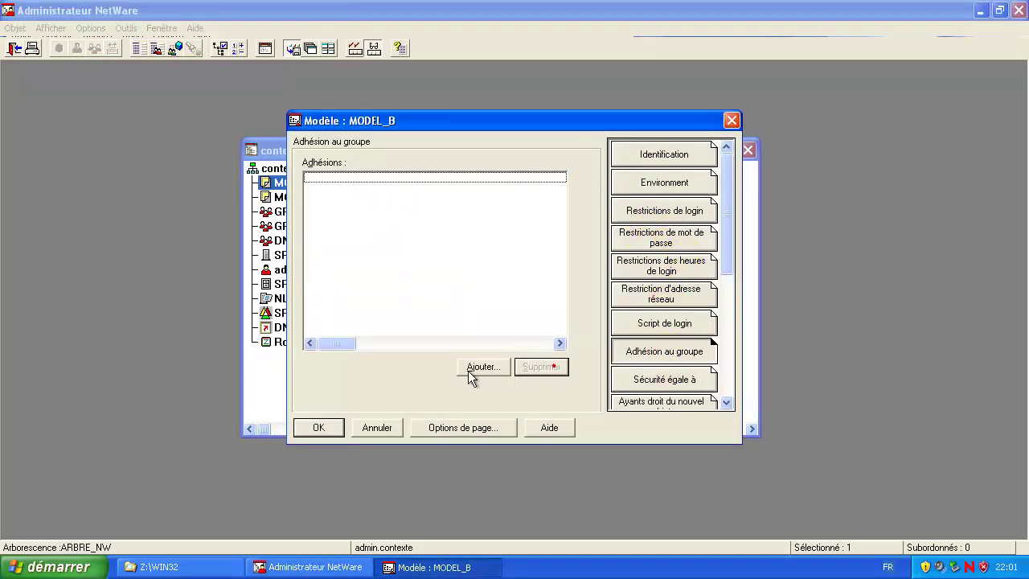
pyautogui.click(472, 370)
pyautogui.doubleClick(404, 296)
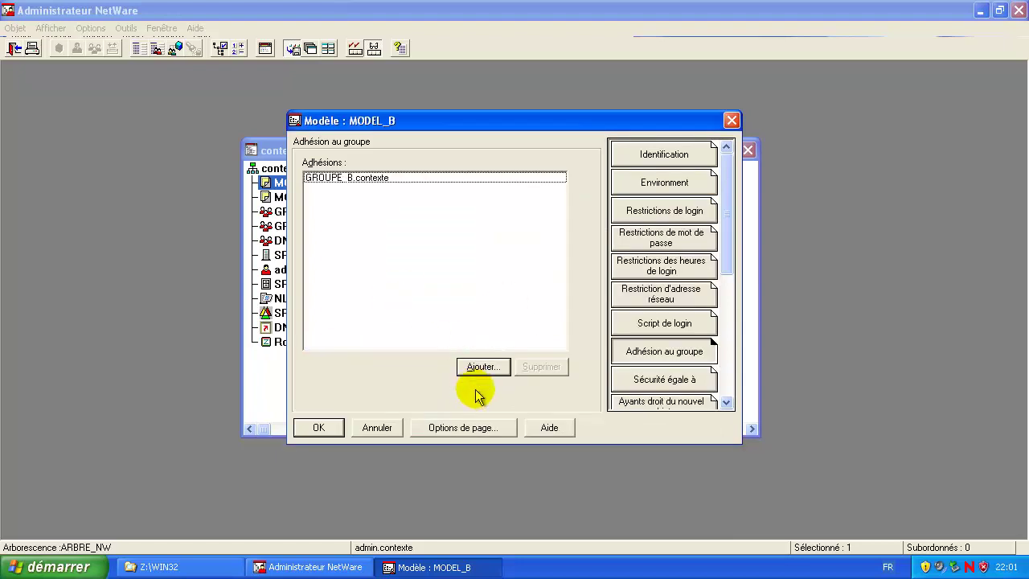
pyautogui.click(318, 427)
pyautogui.click(475, 287)
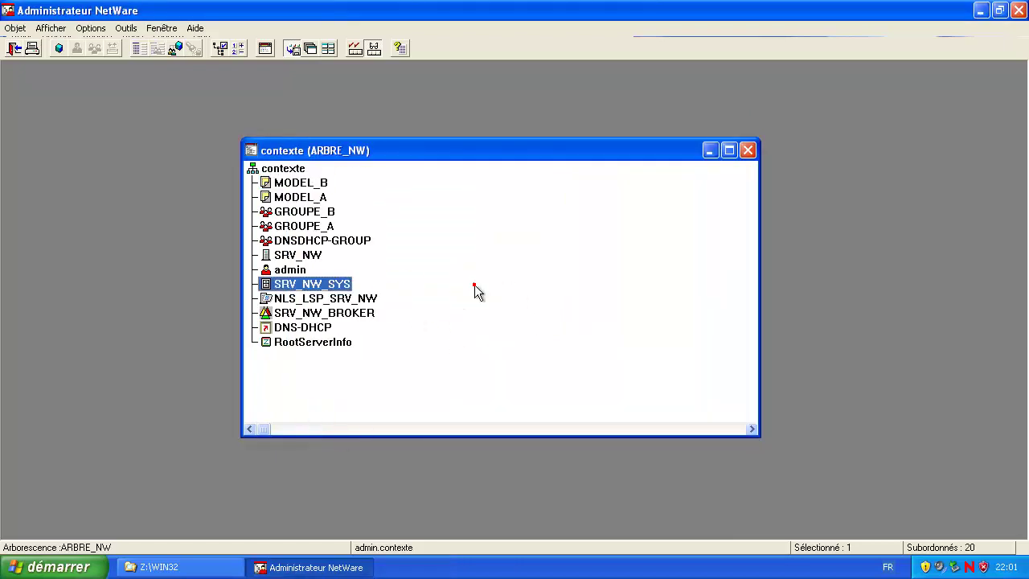
# Step: Start a new user in contexte based on the MODEL_A template
pyautogui.click(440, 228)
pyautogui.click(298, 169)
pyautogui.press('Insert')
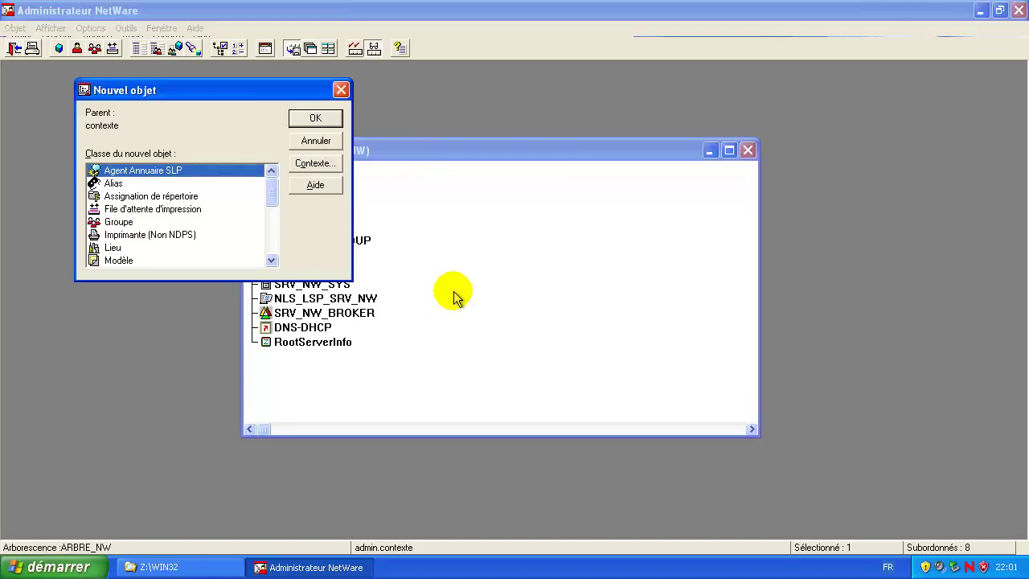
pyautogui.click(132, 234)
pyautogui.scroll(-2, 135, 237)
pyautogui.scroll(-3, 136, 239)
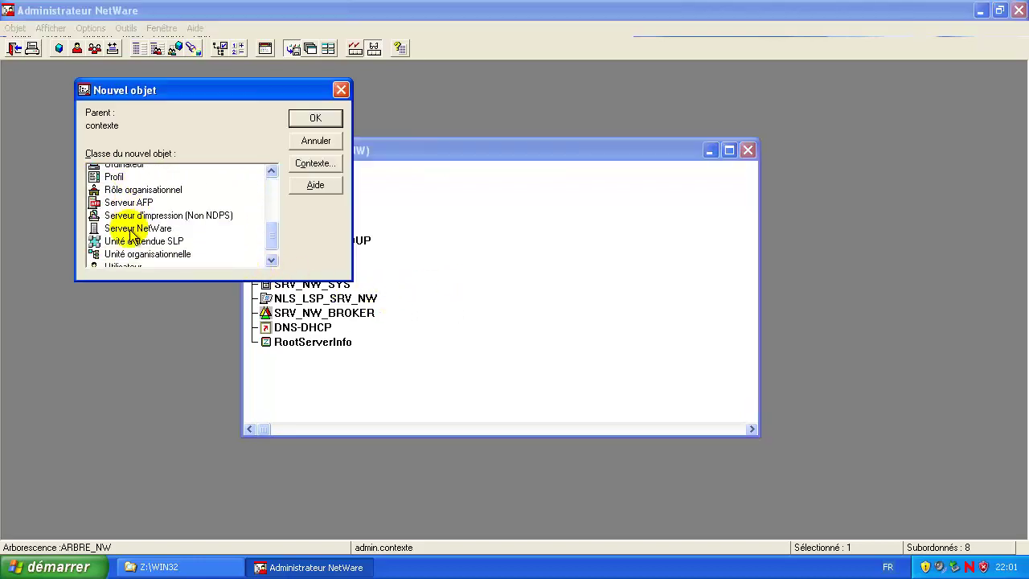
pyautogui.doubleClick(138, 250)
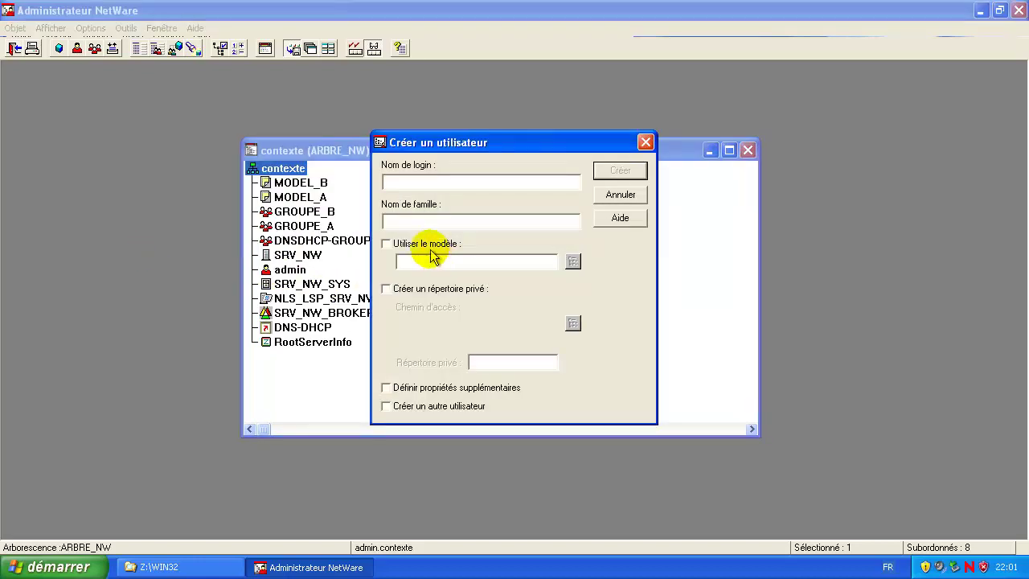
pyautogui.click(386, 243)
pyautogui.click(573, 262)
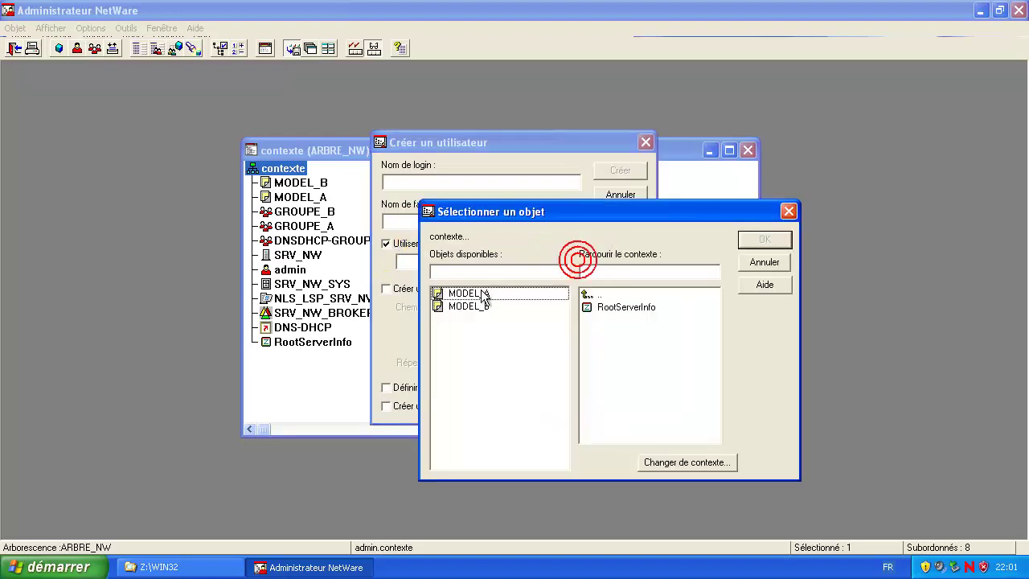
pyautogui.doubleClick(474, 295)
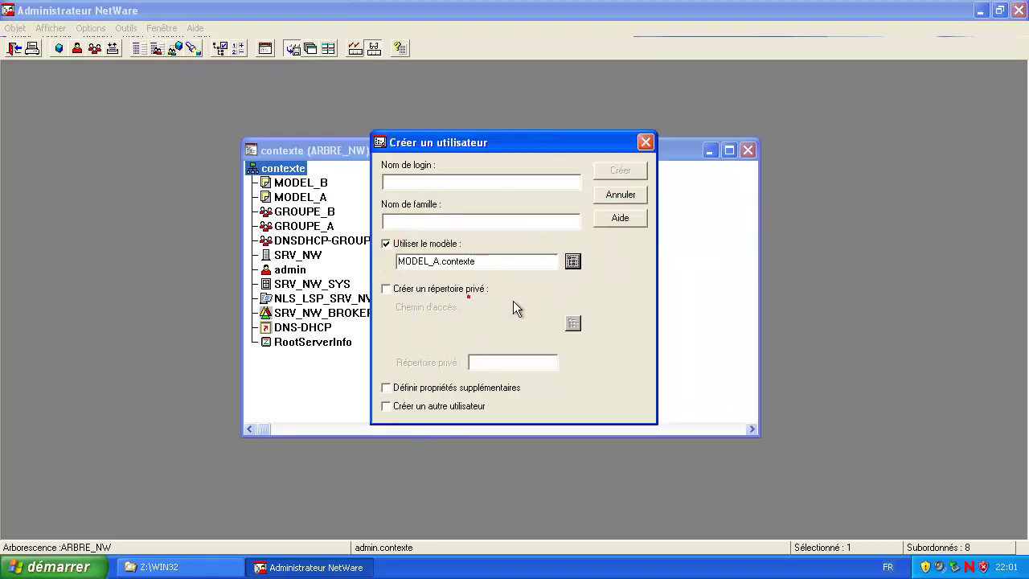
# Step: Enter the new user's login name and surname, keeping the form open for another user
pyautogui.click(441, 180)
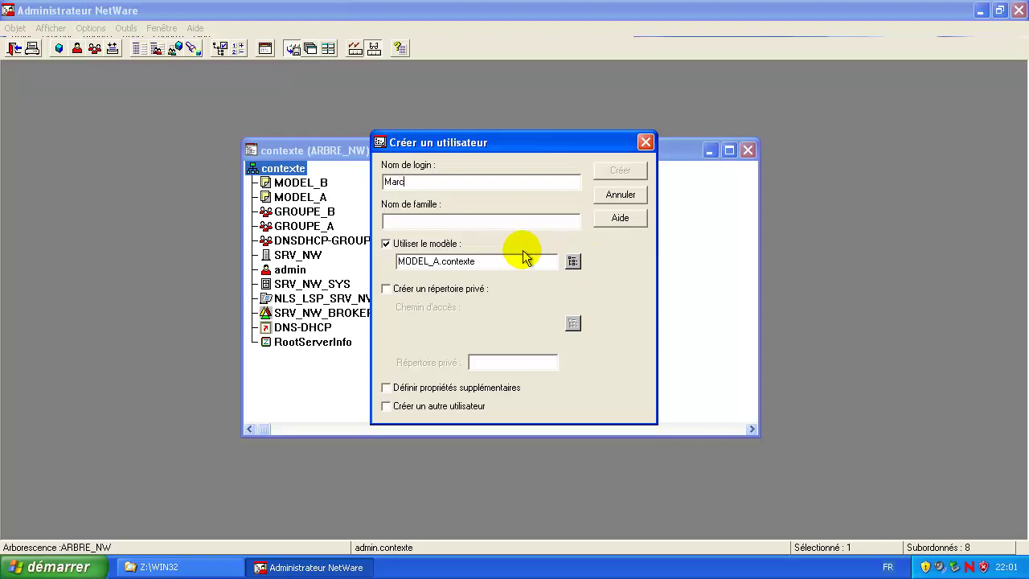
pyautogui.click(434, 220)
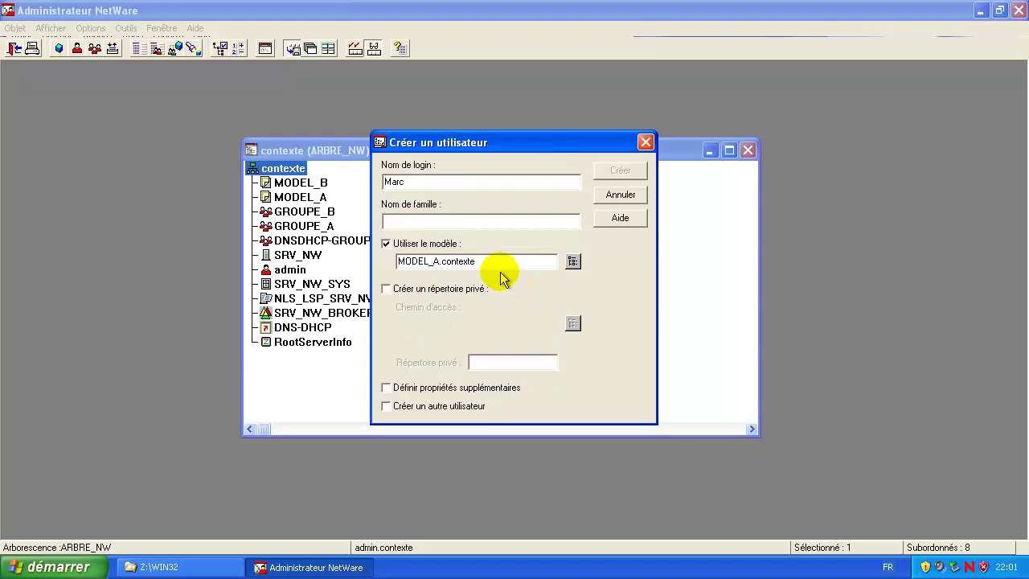
pyautogui.write('P')
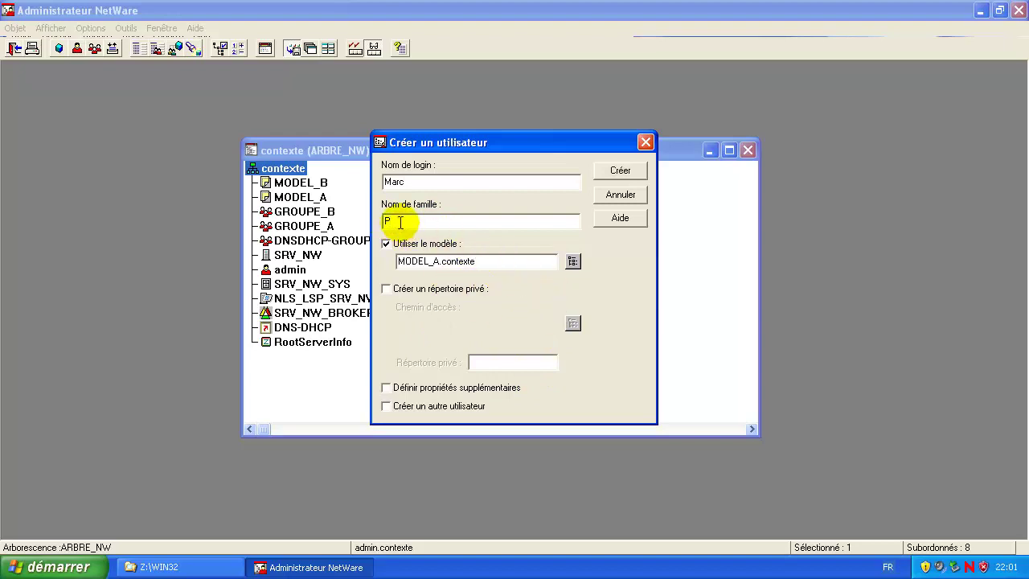
pyautogui.click(386, 407)
pyautogui.click(386, 289)
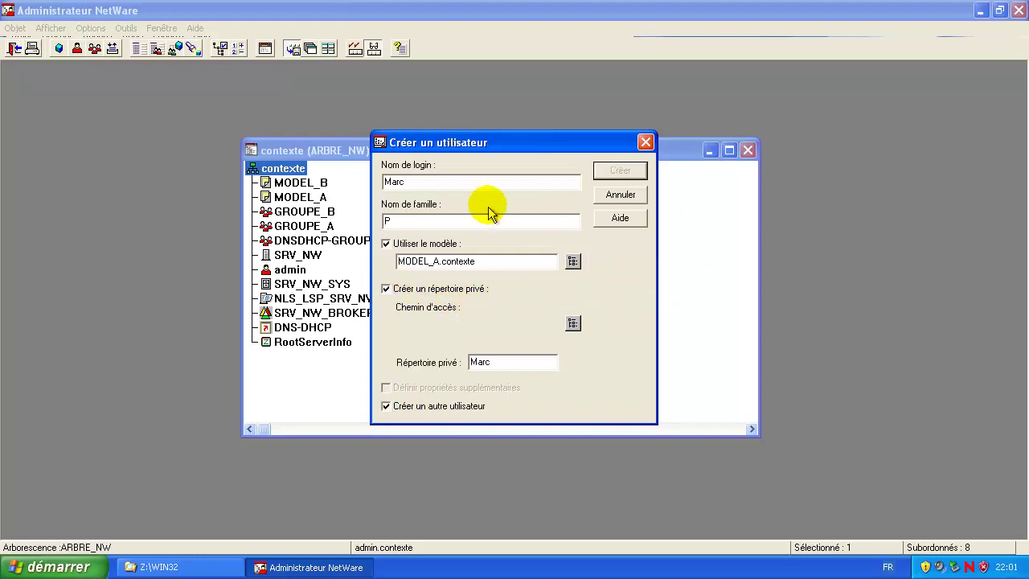
pyautogui.click(446, 183)
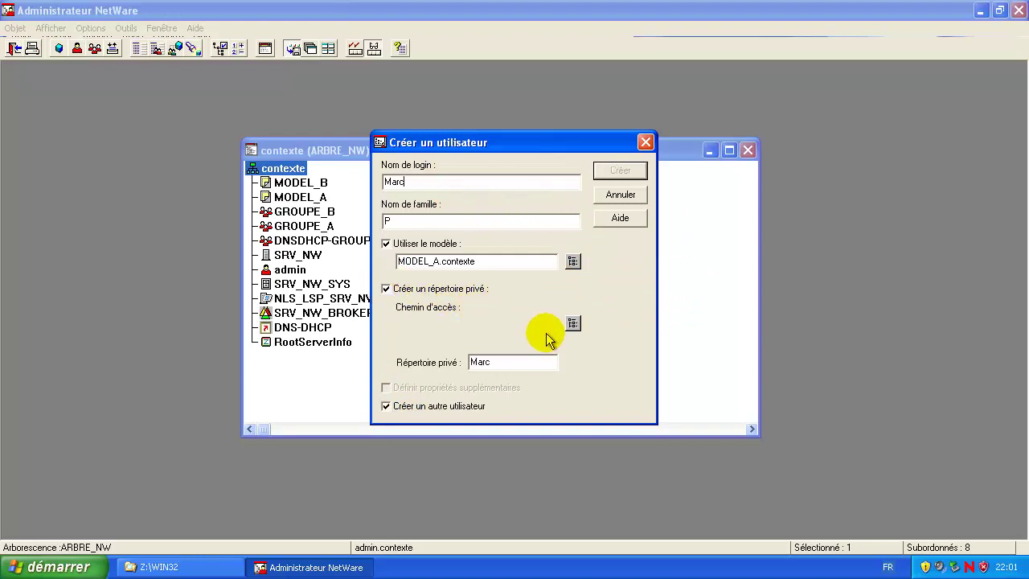
pyautogui.click(502, 262)
pyautogui.write('Pa')
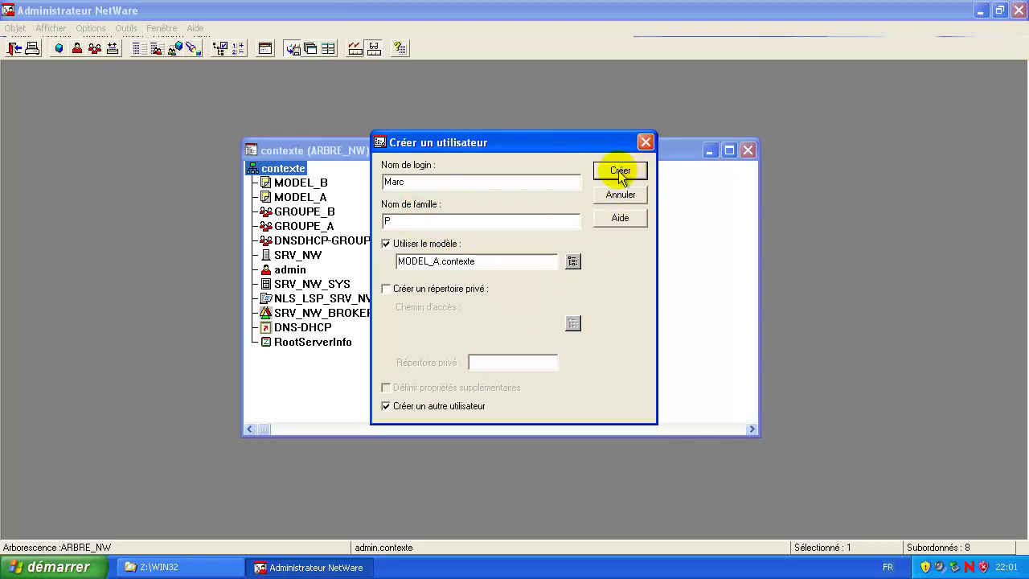
# Step: Give the user a private home directory on SRV_NW_SYS and create the account
pyautogui.click(386, 288)
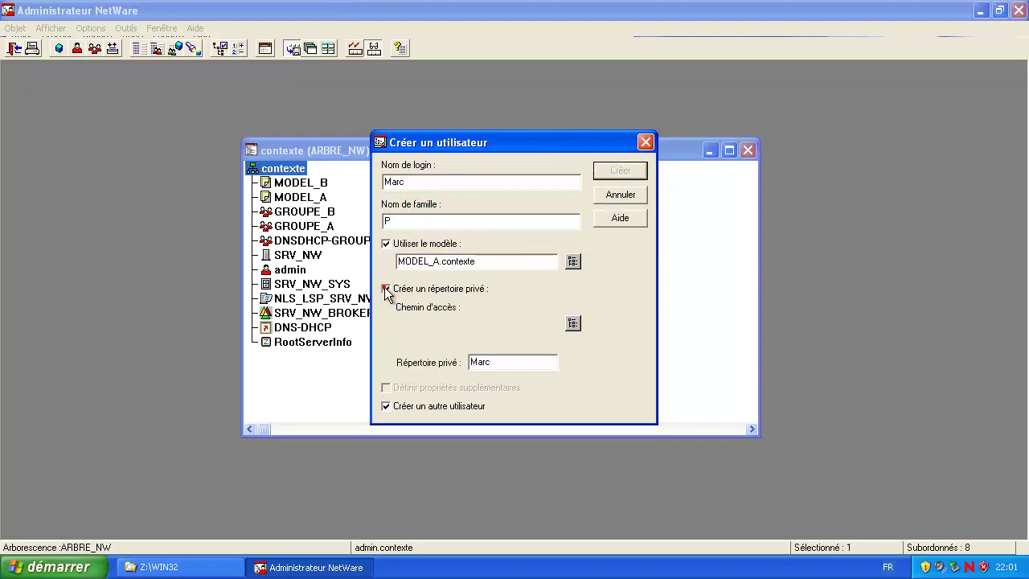
pyautogui.click(385, 289)
pyautogui.click(386, 288)
pyautogui.click(572, 323)
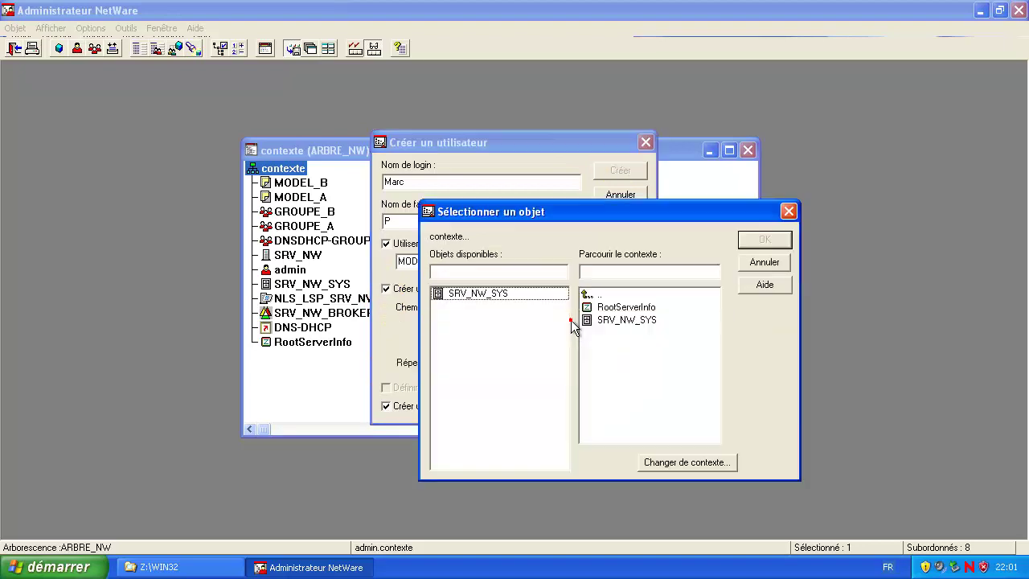
pyautogui.click(470, 295)
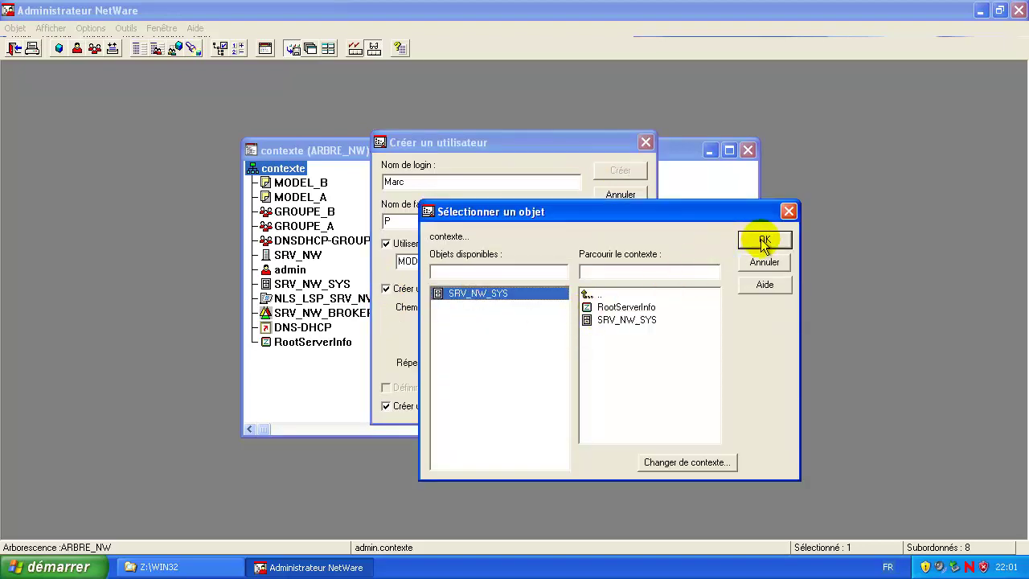
pyautogui.click(765, 238)
pyautogui.click(622, 172)
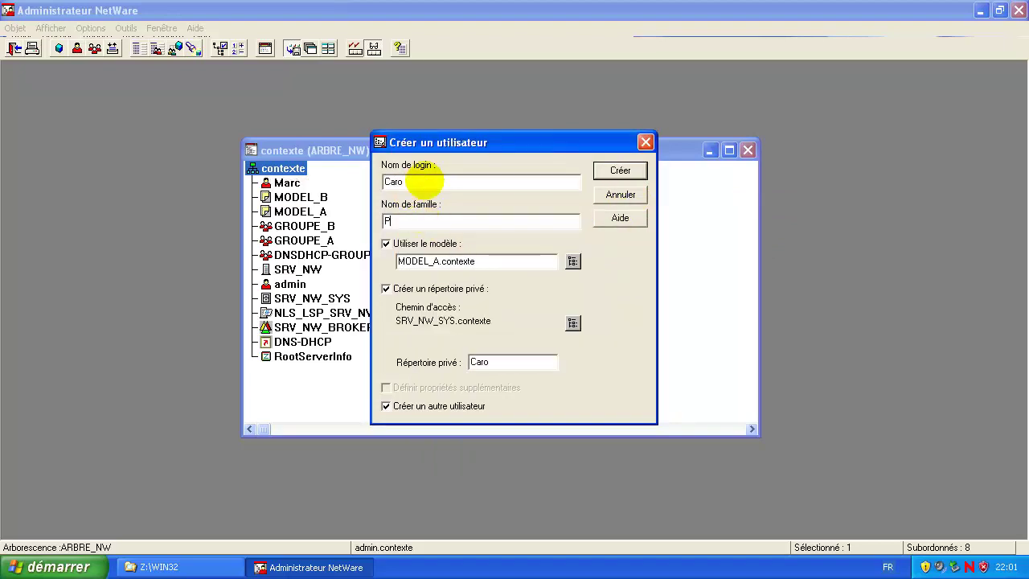
# Step: Create the next user, then switch the template to MODEL_B and create a user from it
pyautogui.click(620, 172)
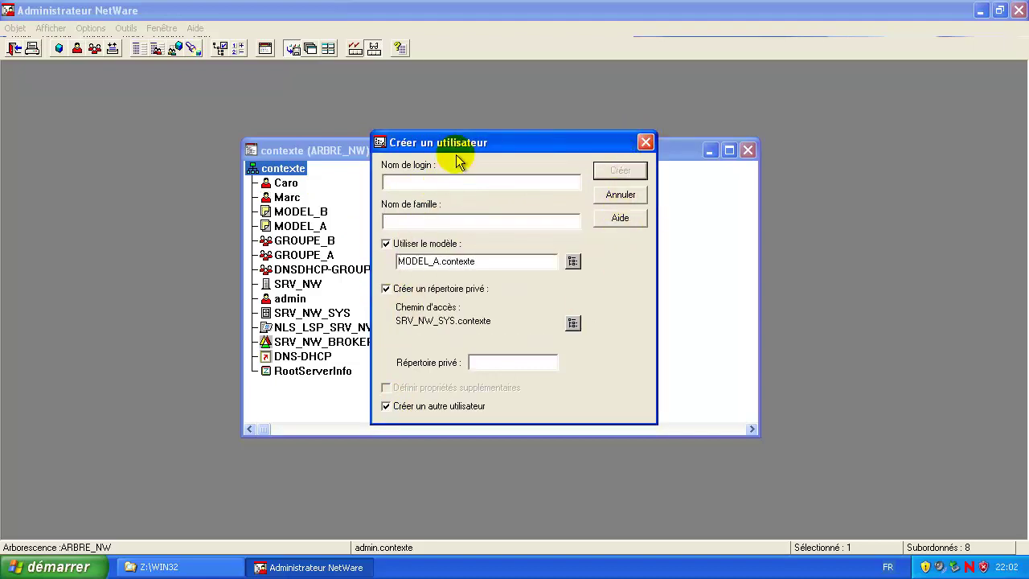
pyautogui.write('Seb')
pyautogui.write('P')
pyautogui.click(573, 261)
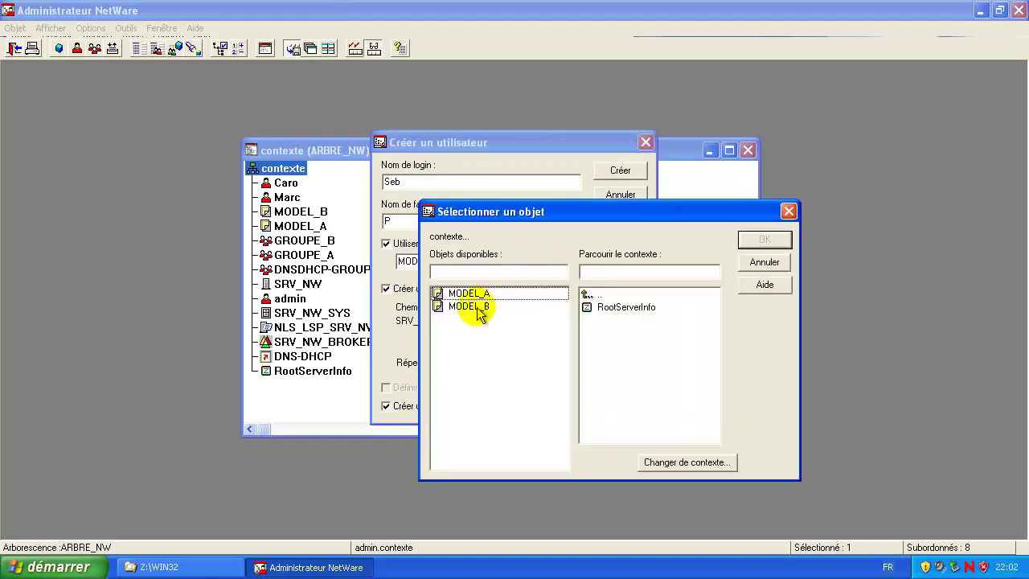
pyautogui.doubleClick(474, 306)
pyautogui.click(617, 172)
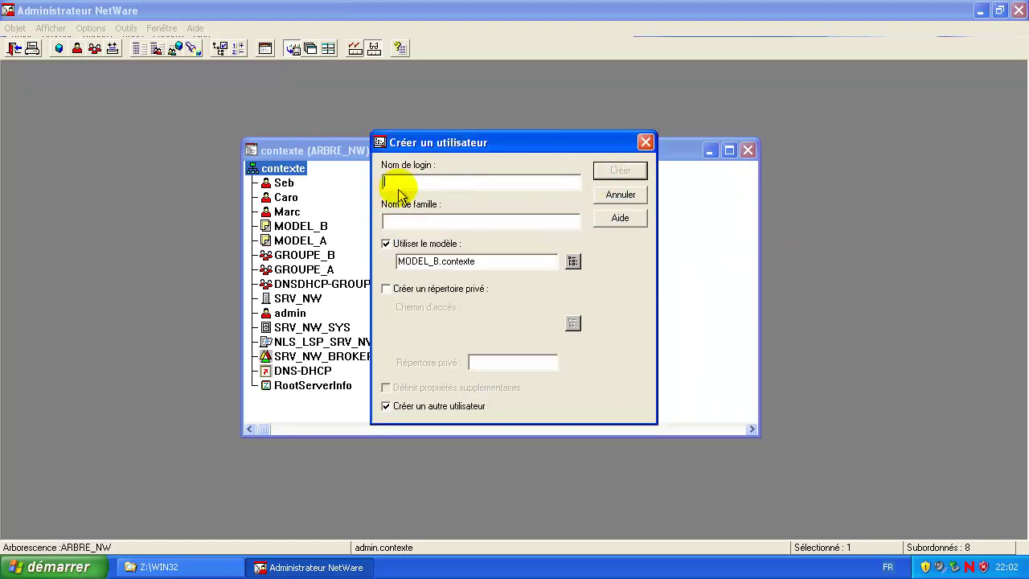
# Step: Add the last MODEL_B user with a private home directory on SRV_NW_SYS and close the form
pyautogui.write('Thom')
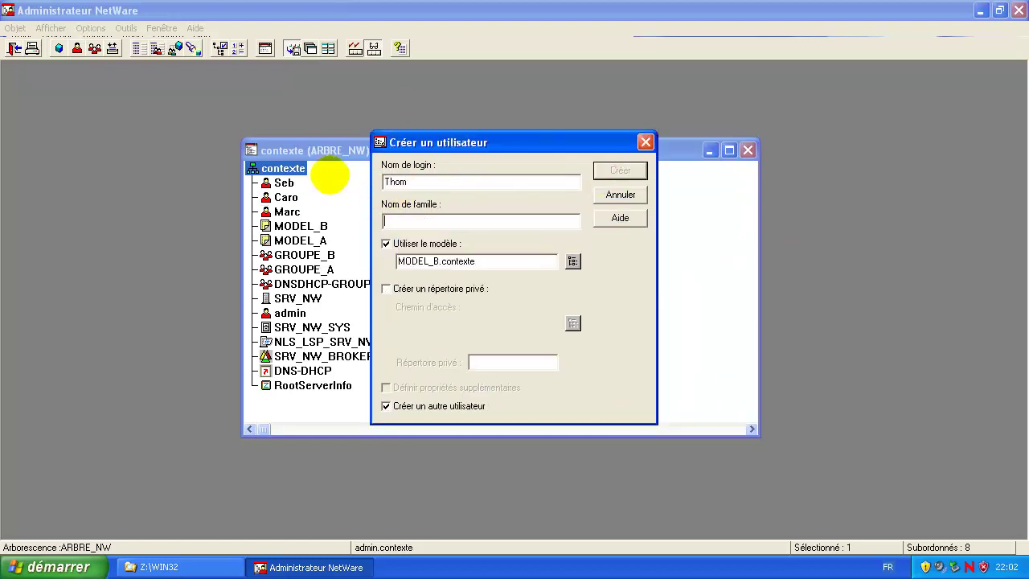
pyautogui.click(386, 289)
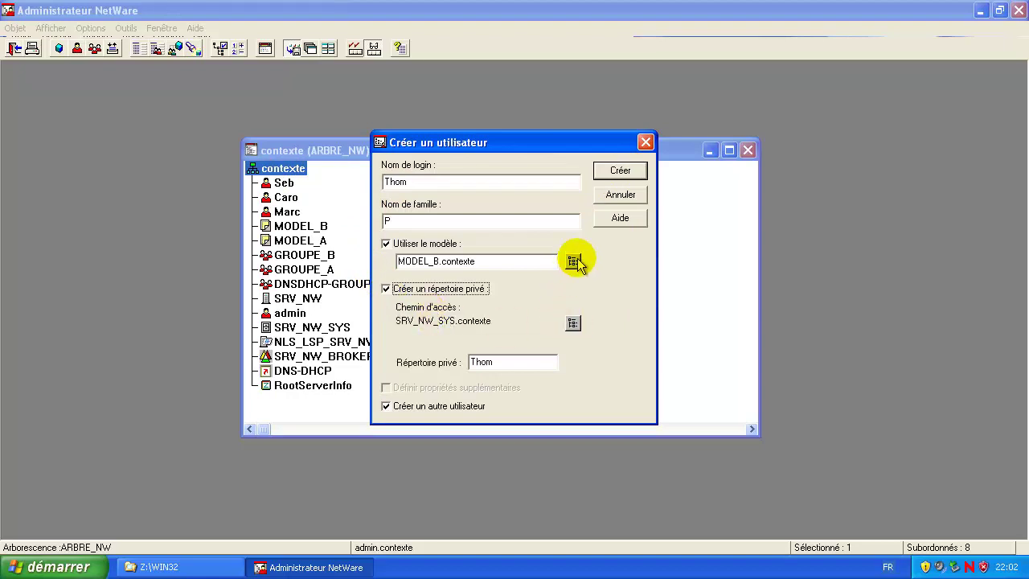
pyautogui.click(620, 170)
pyautogui.click(645, 142)
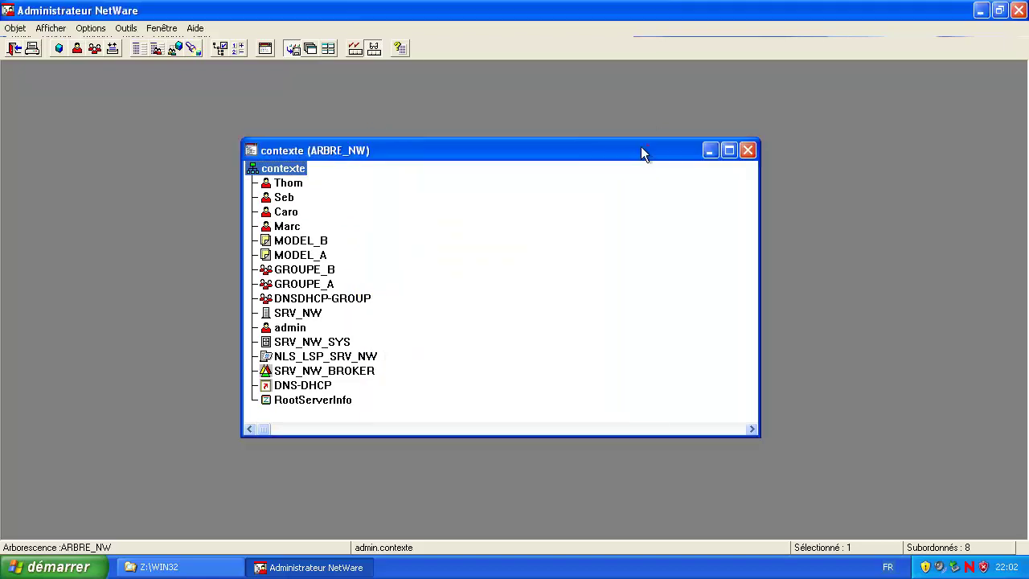
pyautogui.click(326, 269)
# Step: Check MODEL_B, GROUPE_B, MODEL_A and admin in the tree, then select contexte
pyautogui.click(482, 238)
pyautogui.click(499, 269)
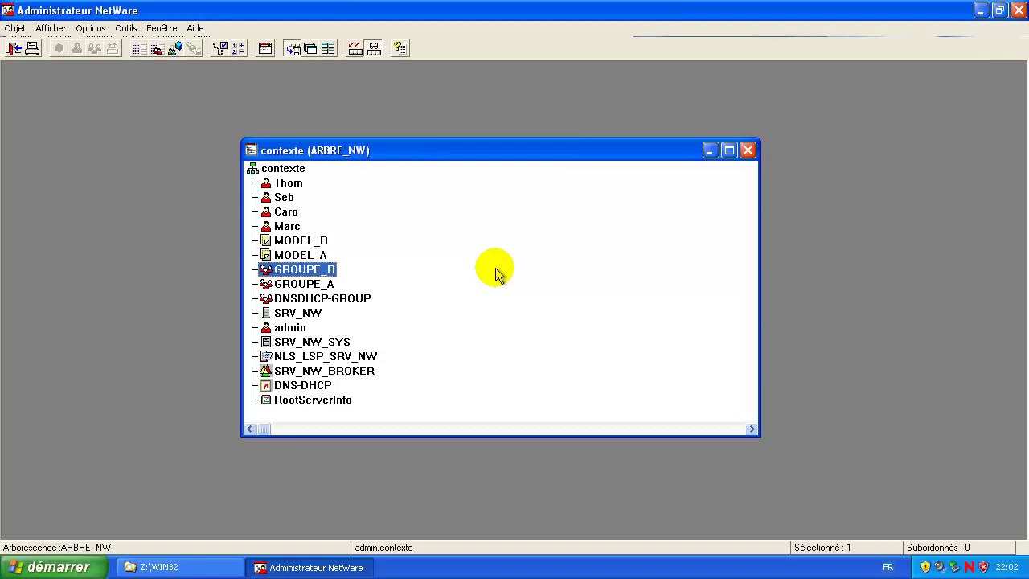
pyautogui.click(493, 255)
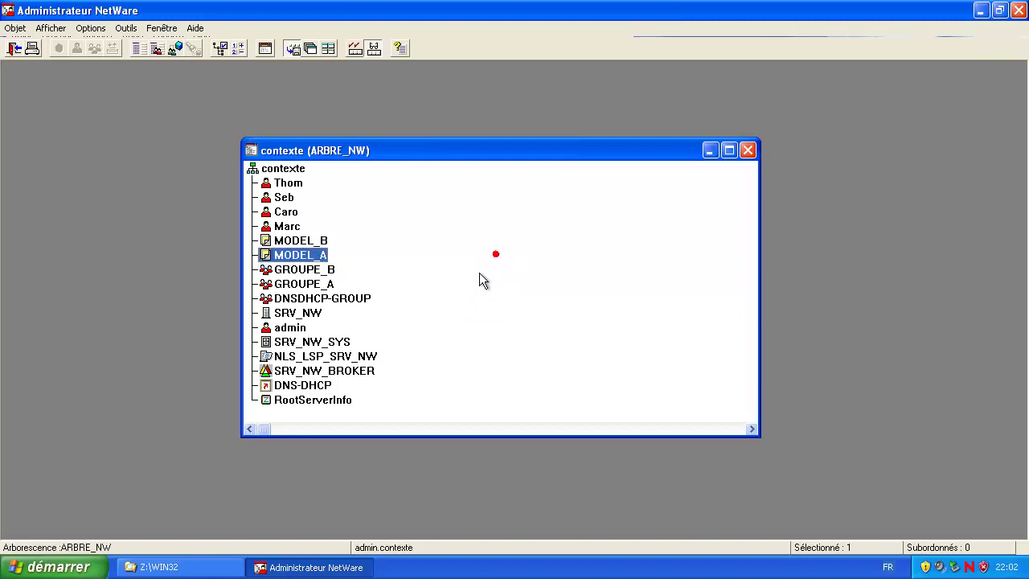
pyautogui.click(528, 324)
pyautogui.click(445, 238)
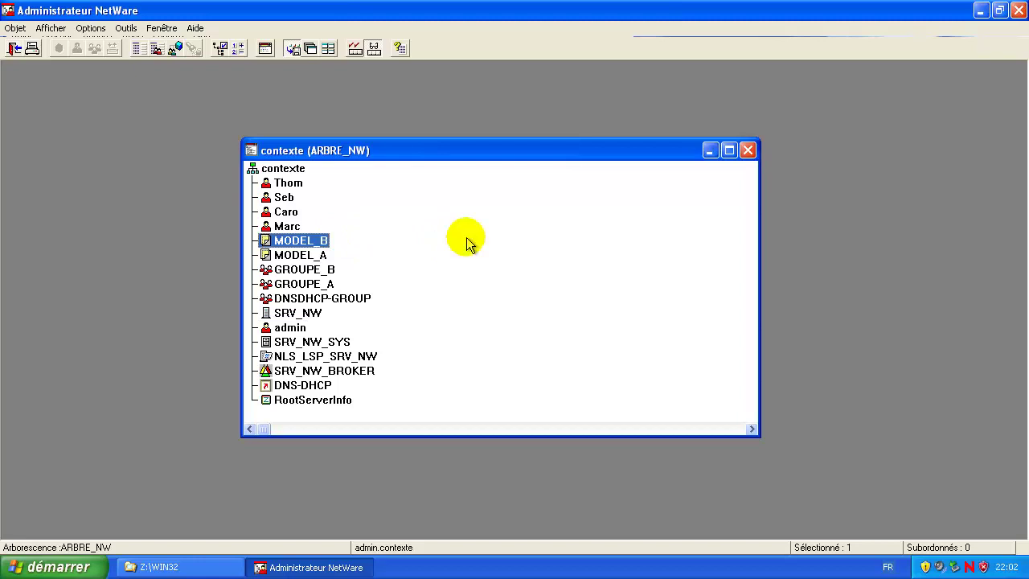
pyautogui.rightClick(474, 284)
pyautogui.click(416, 238)
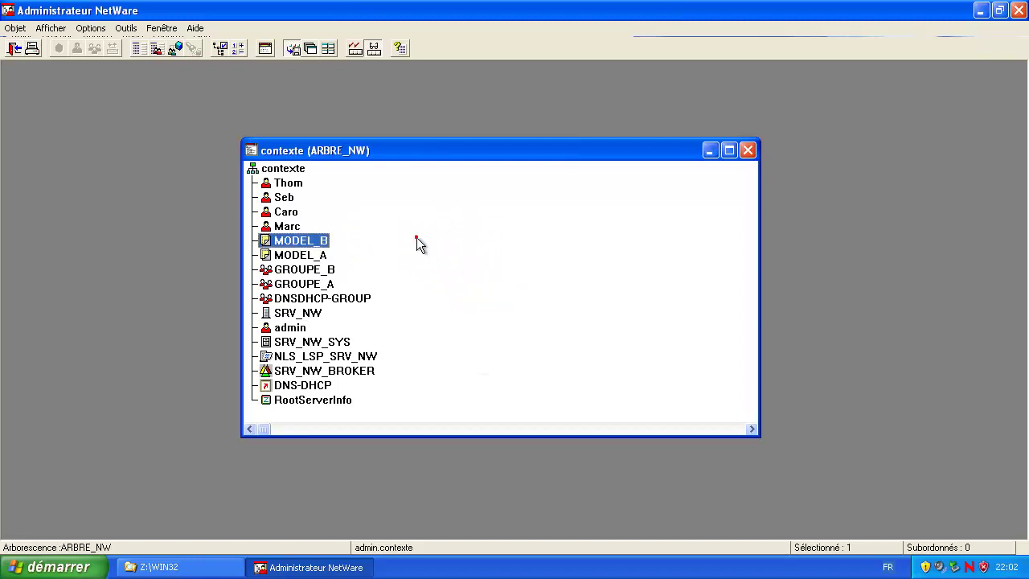
pyautogui.click(269, 169)
# Step: Create a Non NDPS print server named print_srv in contexte
pyautogui.press('Insert')
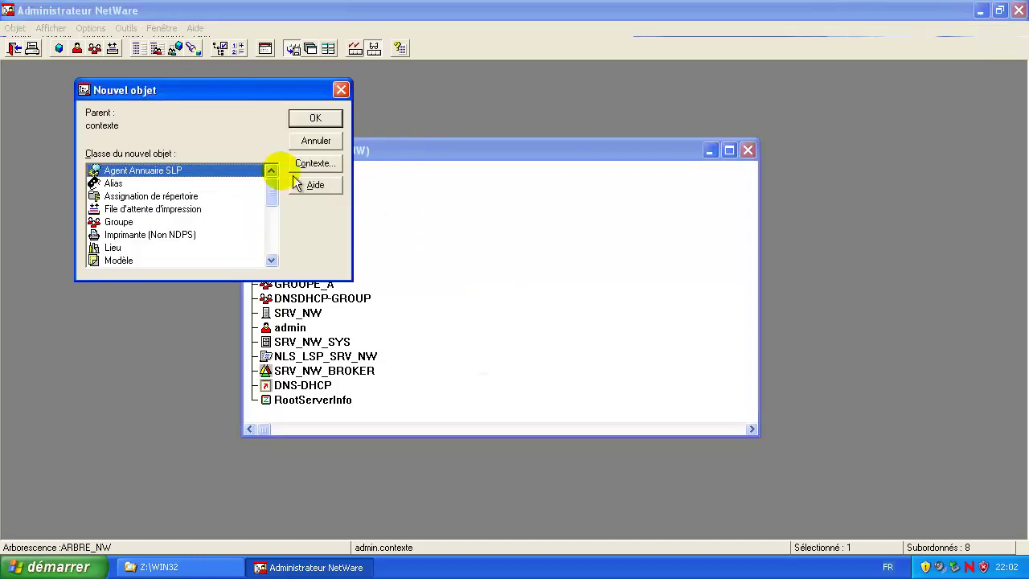
pyautogui.click(147, 235)
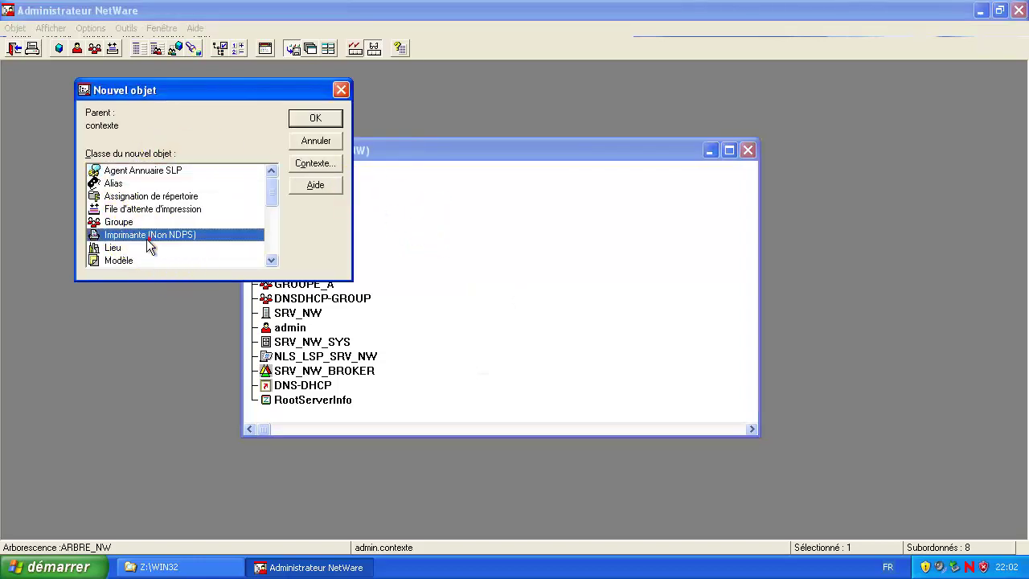
pyautogui.scroll(-5, 153, 249)
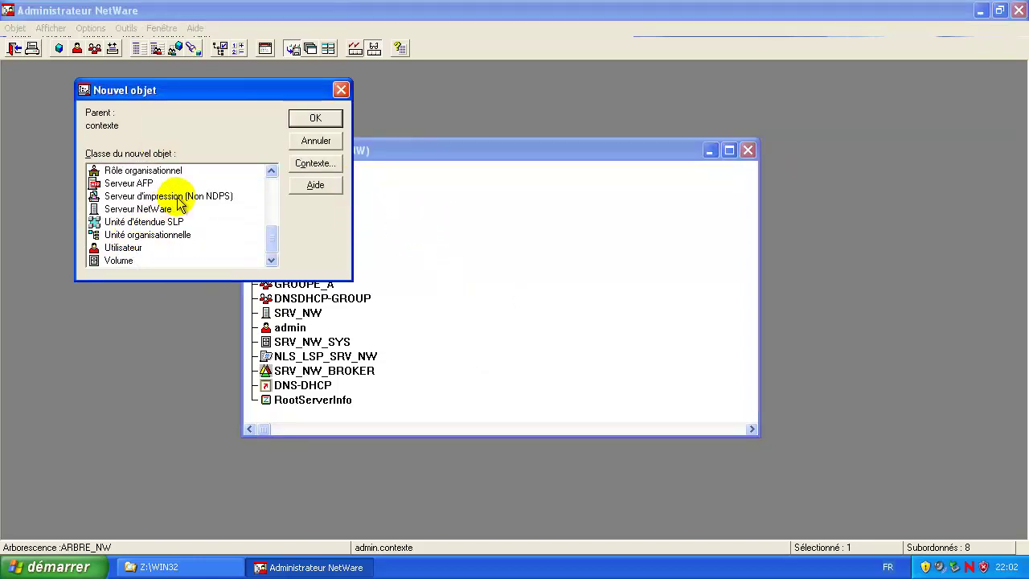
pyautogui.doubleClick(212, 197)
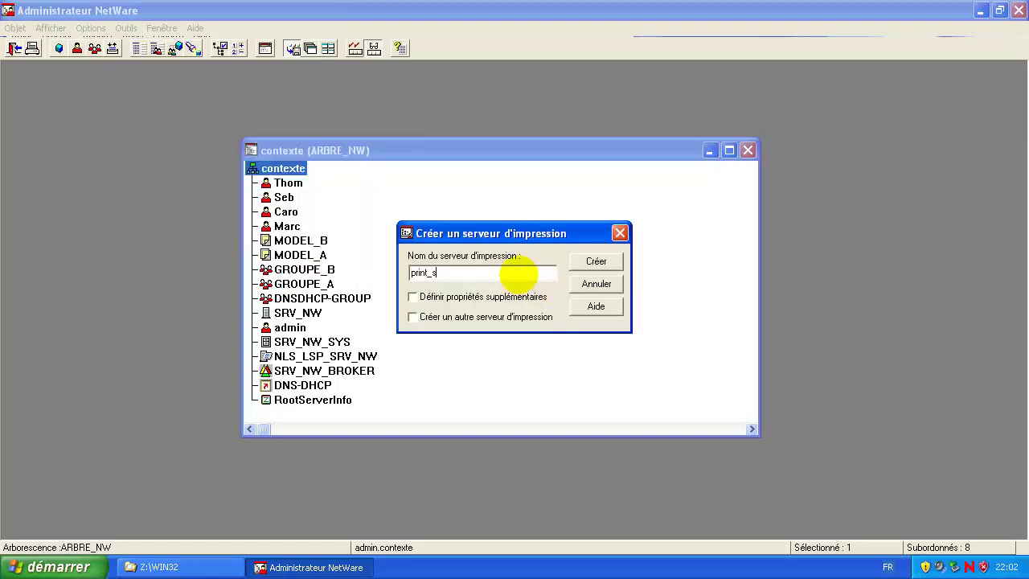
pyautogui.write('print_se')
pyautogui.press('BackSpace')
pyautogui.write('rv')
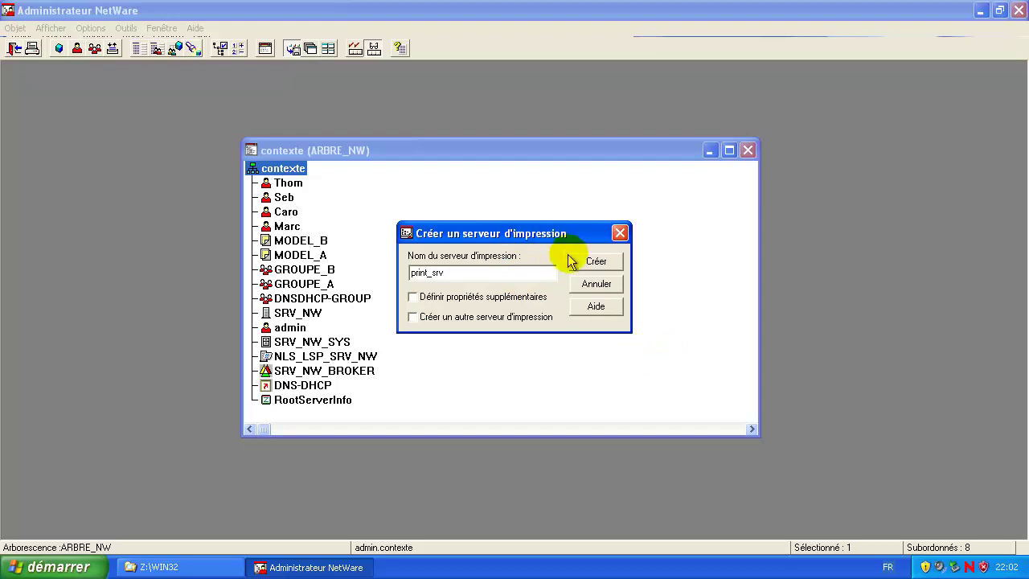
pyautogui.click(596, 261)
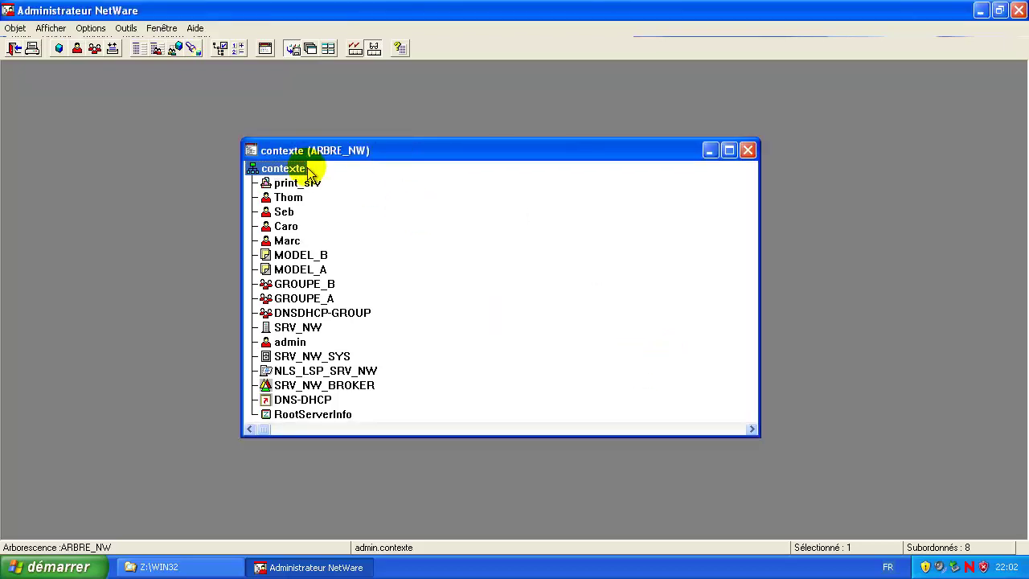
# Step: Create a Non NDPS printer named print_hp in contexte
pyautogui.press('Insert')
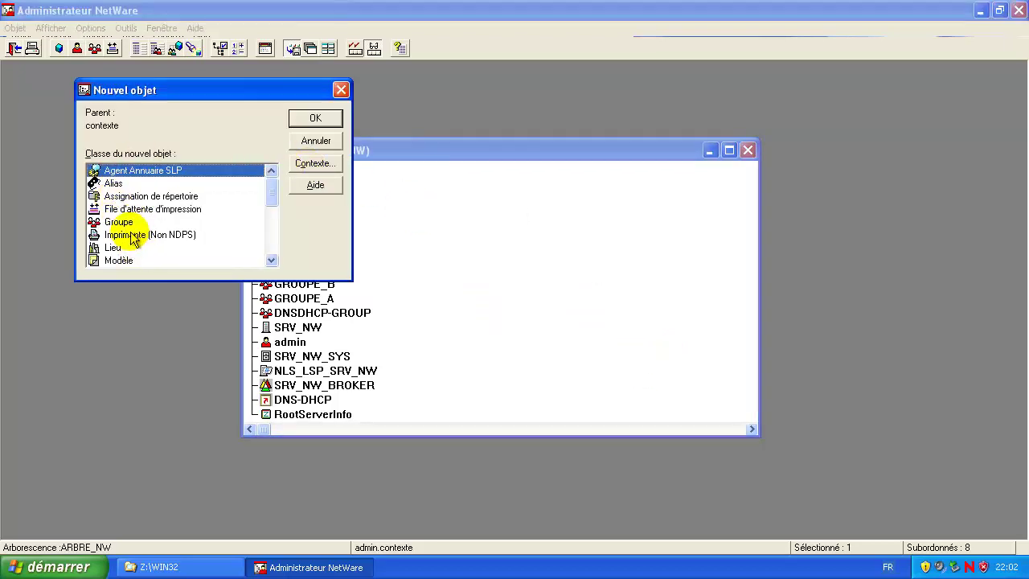
pyautogui.click(133, 235)
pyautogui.scroll(-4, 132, 239)
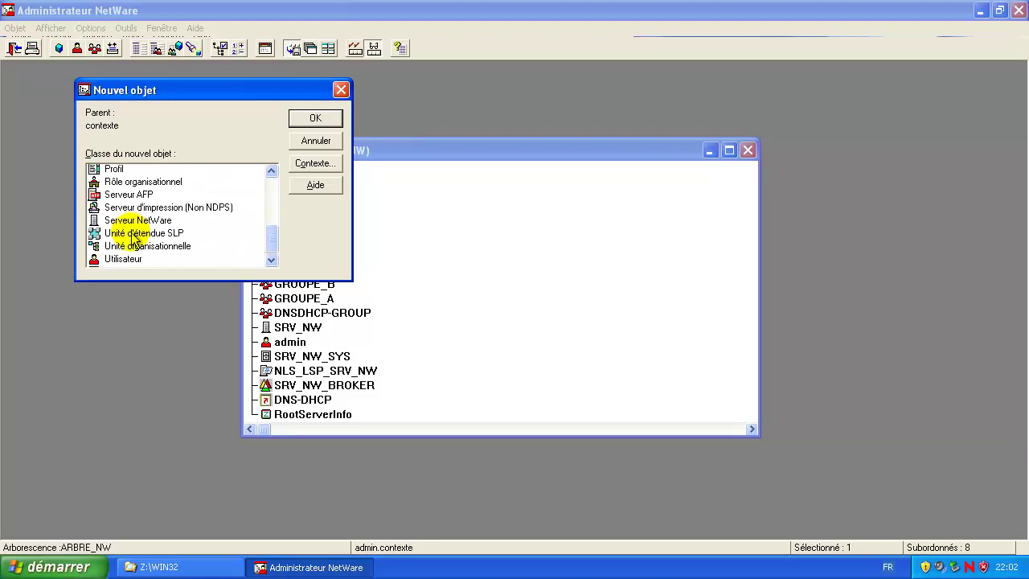
pyautogui.scroll(4, 134, 235)
pyautogui.doubleClick(158, 234)
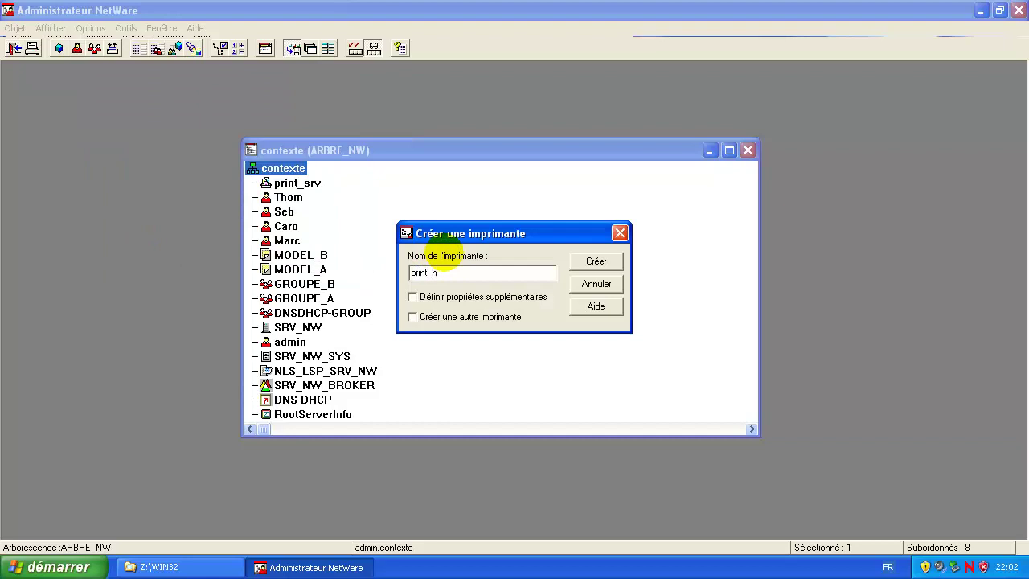
pyautogui.click(596, 262)
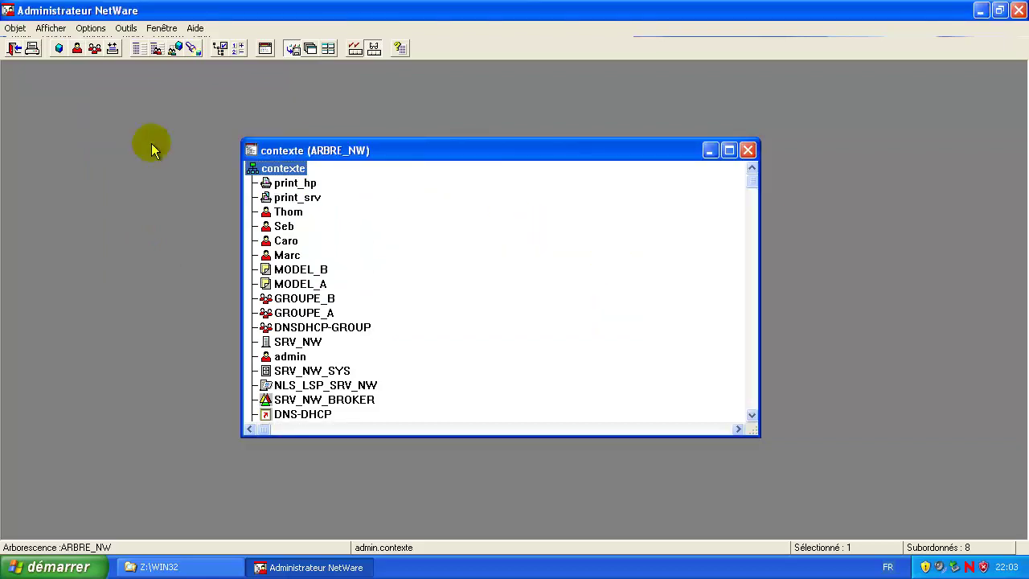
# Step: Create the print_queue print queue on the SRV_NW_SYS volume
pyautogui.press('Insert')
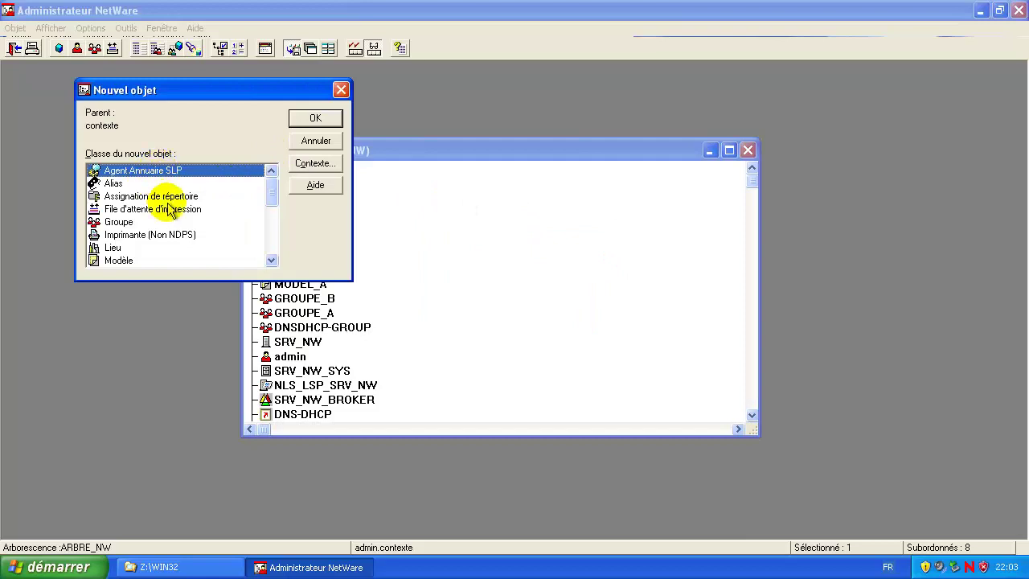
pyautogui.click(175, 198)
pyautogui.doubleClick(175, 209)
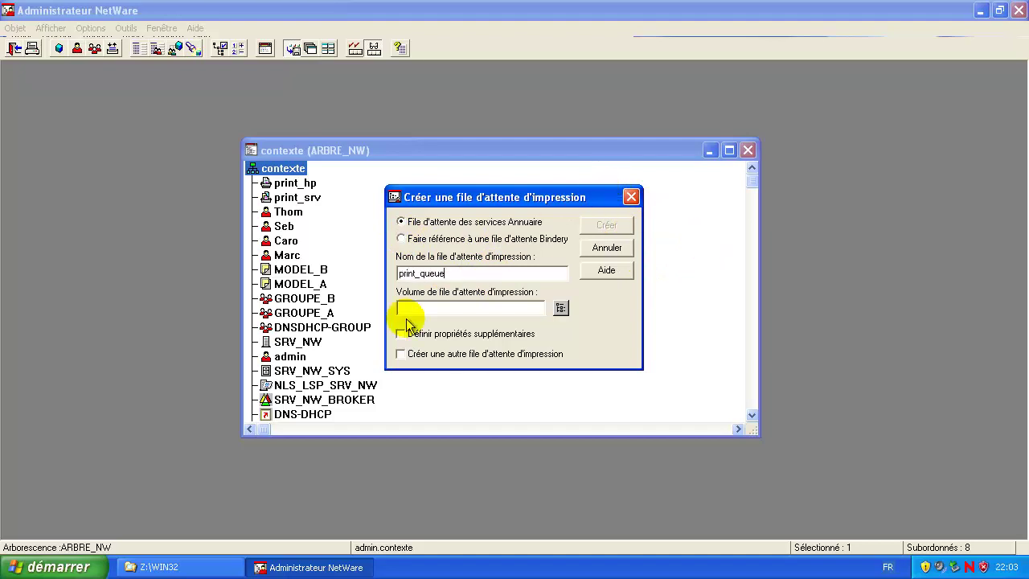
pyautogui.click(452, 311)
pyautogui.click(560, 308)
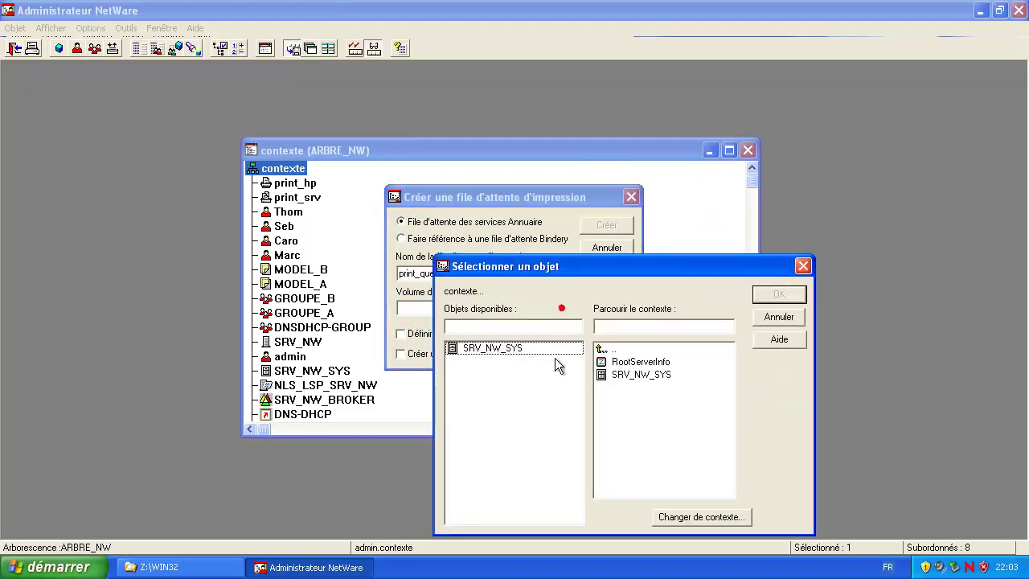
pyautogui.doubleClick(515, 353)
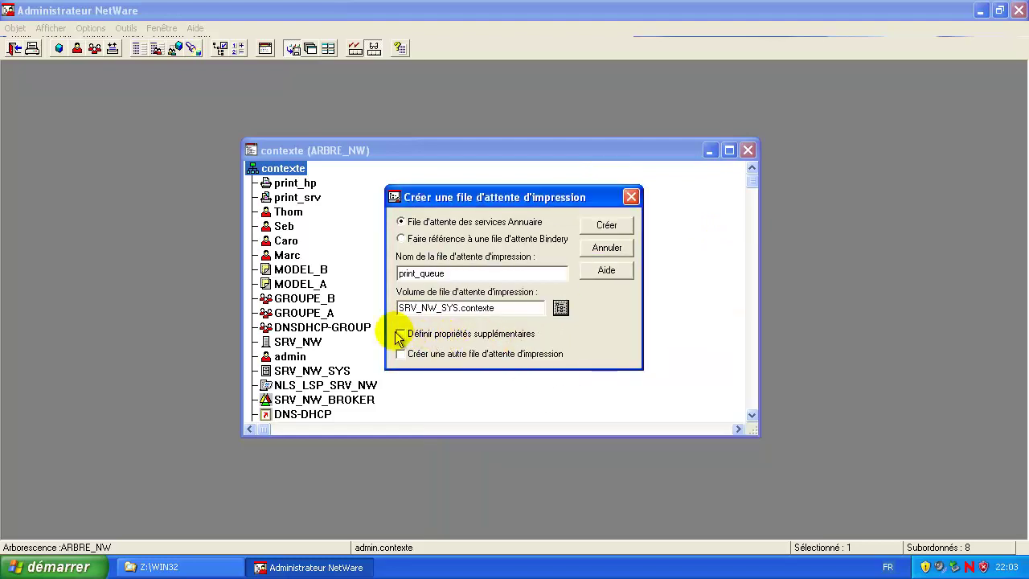
pyautogui.click(612, 225)
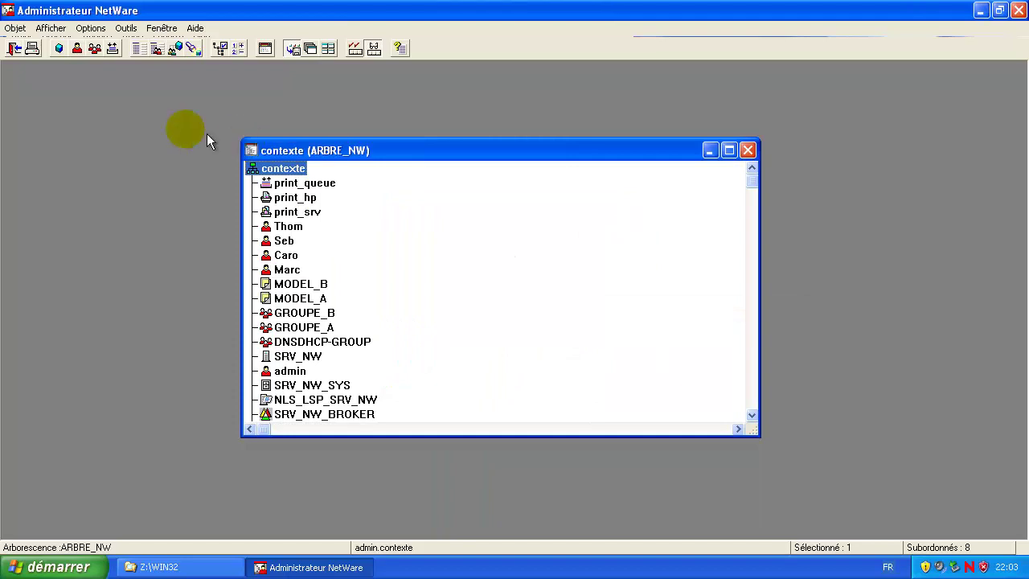
# Step: Review print_srv's printing topology and close its properties
pyautogui.doubleClick(294, 214)
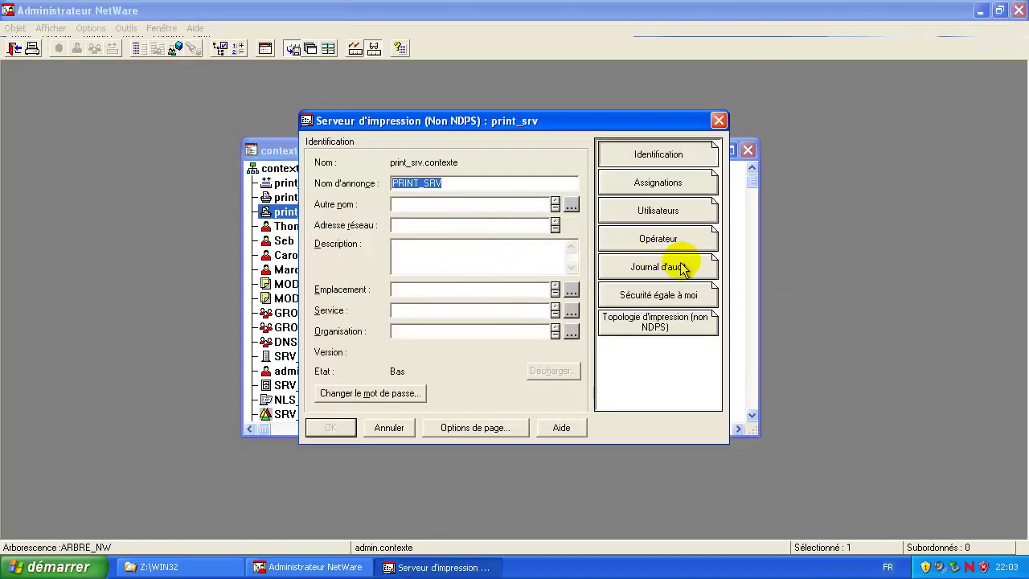
pyautogui.click(662, 328)
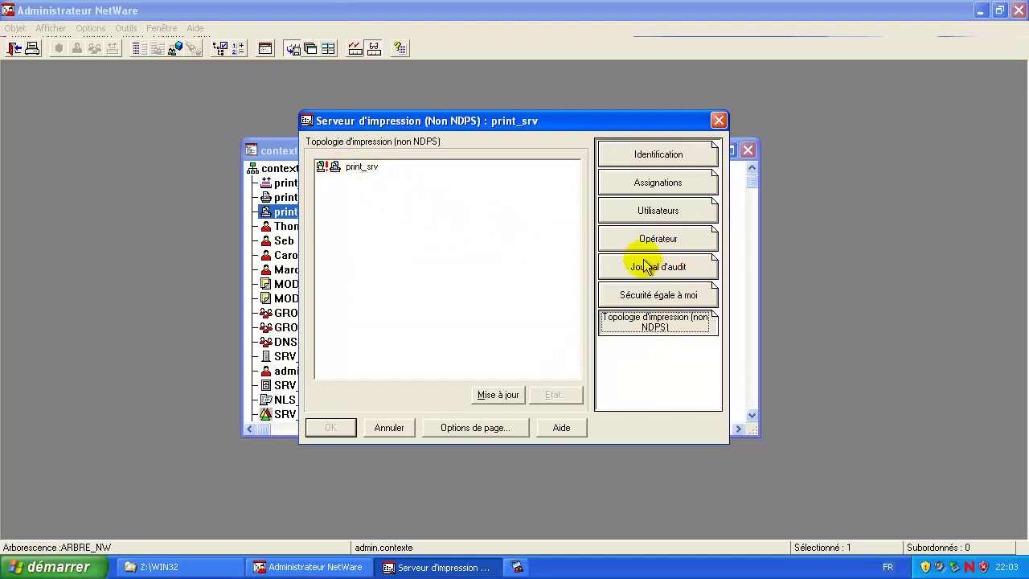
pyautogui.click(718, 121)
# Step: Set print_hp's LPT1 parallel port to automatic local loading
pyautogui.doubleClick(281, 197)
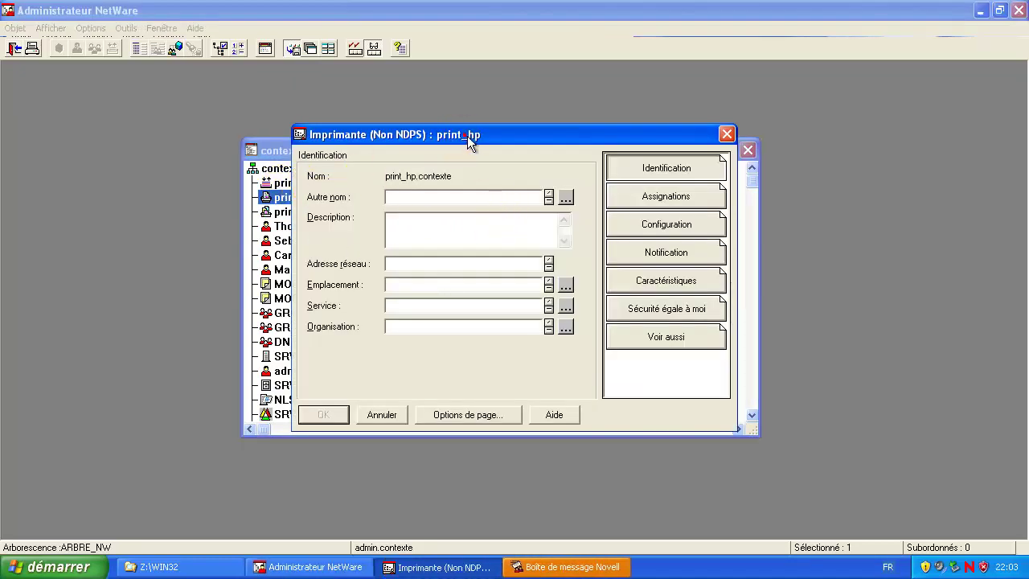
pyautogui.moveTo(471, 132); pyautogui.dragTo(460, 136)
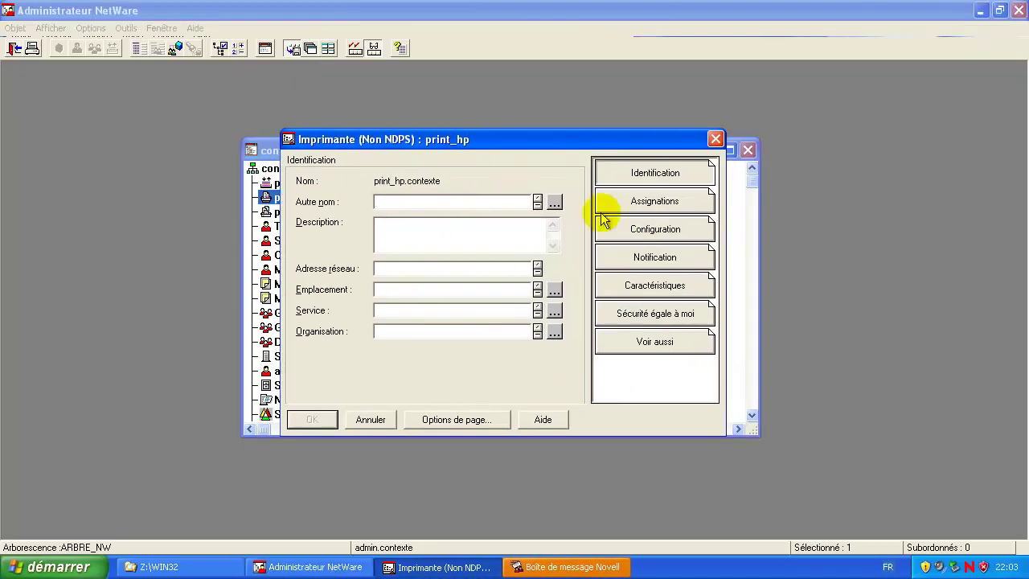
pyautogui.click(669, 230)
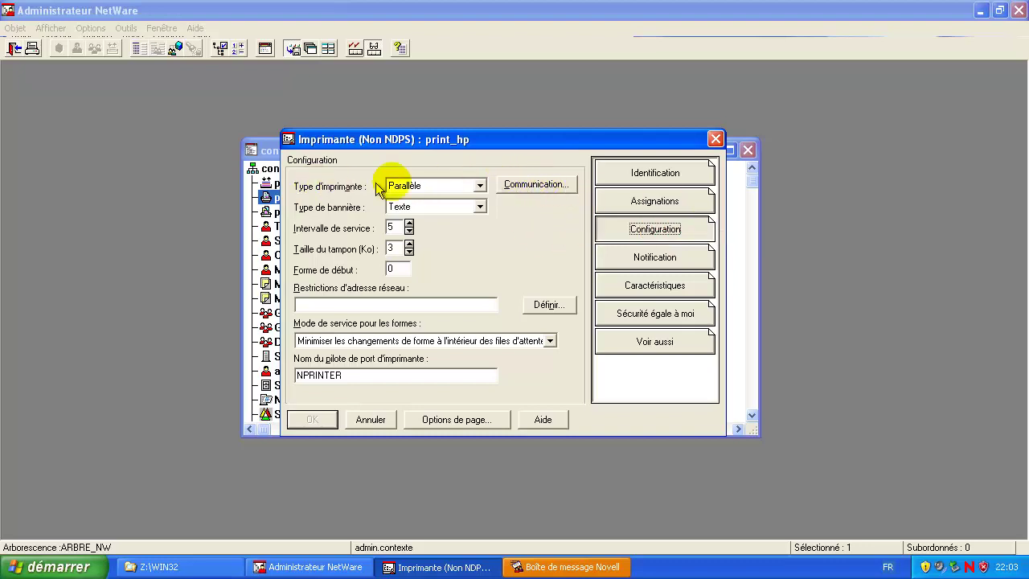
pyautogui.click(537, 183)
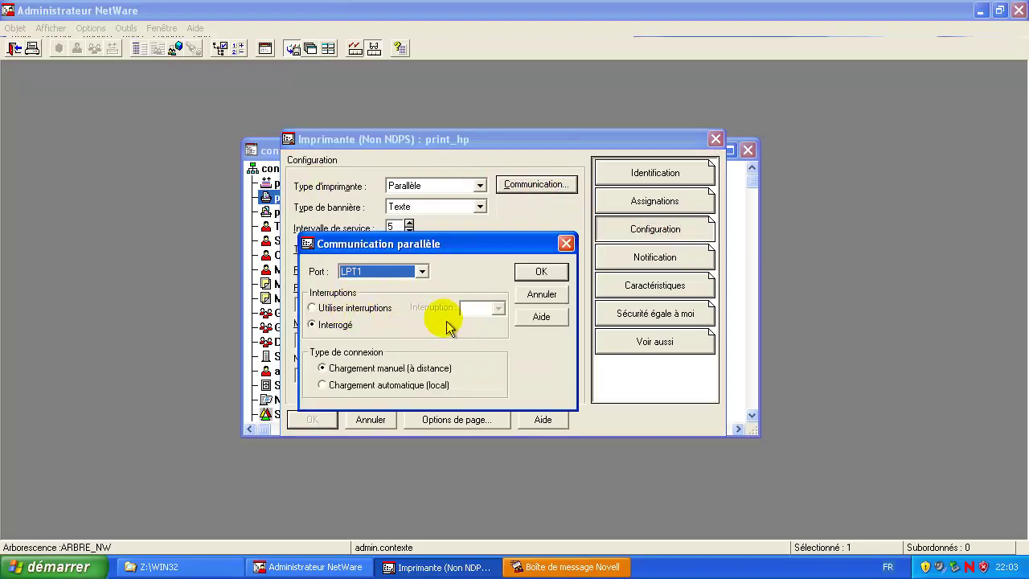
pyautogui.click(323, 386)
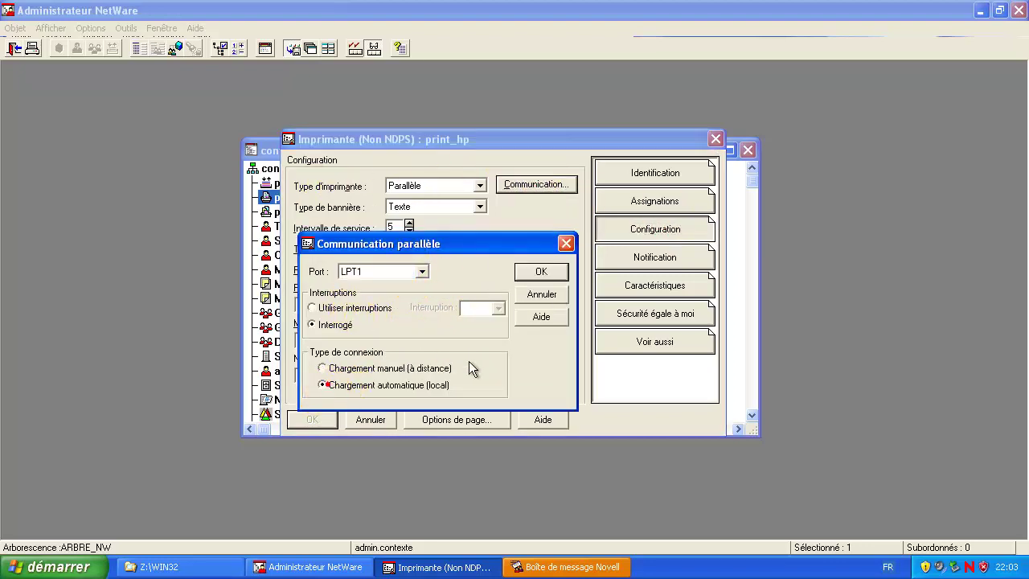
pyautogui.click(541, 272)
# Step: Assign print_queue to print_hp and save the printer's settings
pyautogui.click(655, 201)
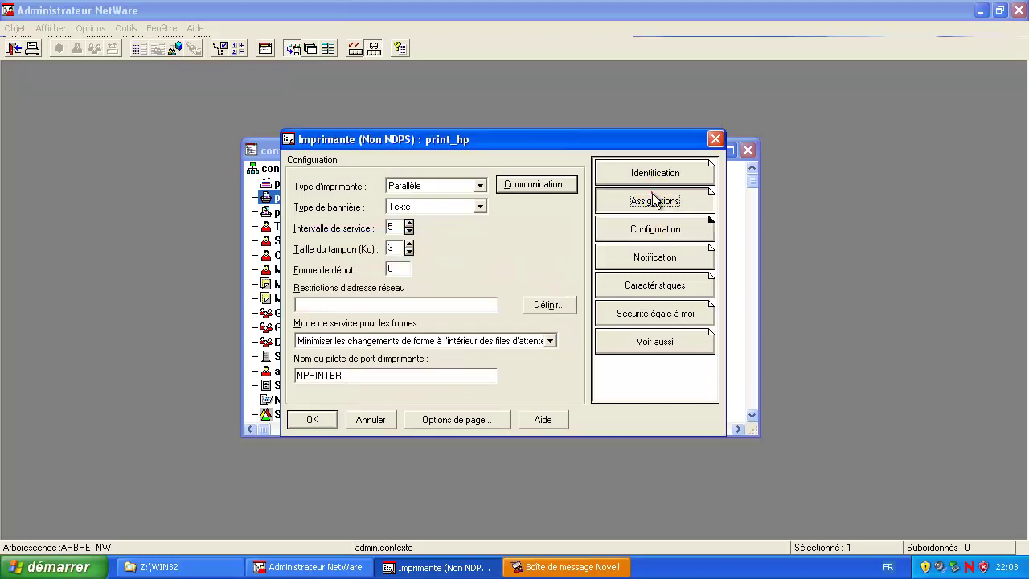
pyautogui.click(384, 339)
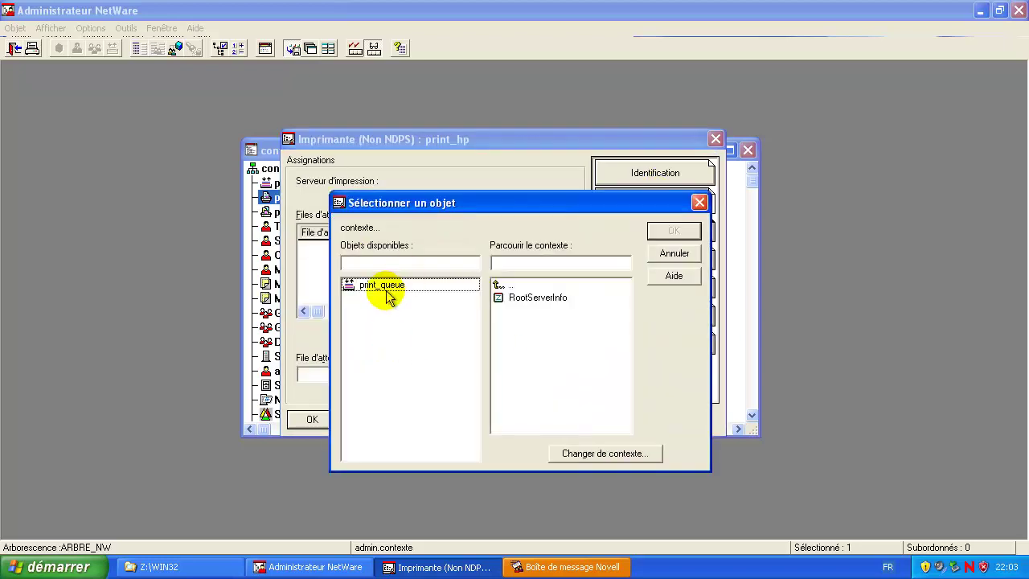
pyautogui.doubleClick(382, 287)
pyautogui.click(312, 420)
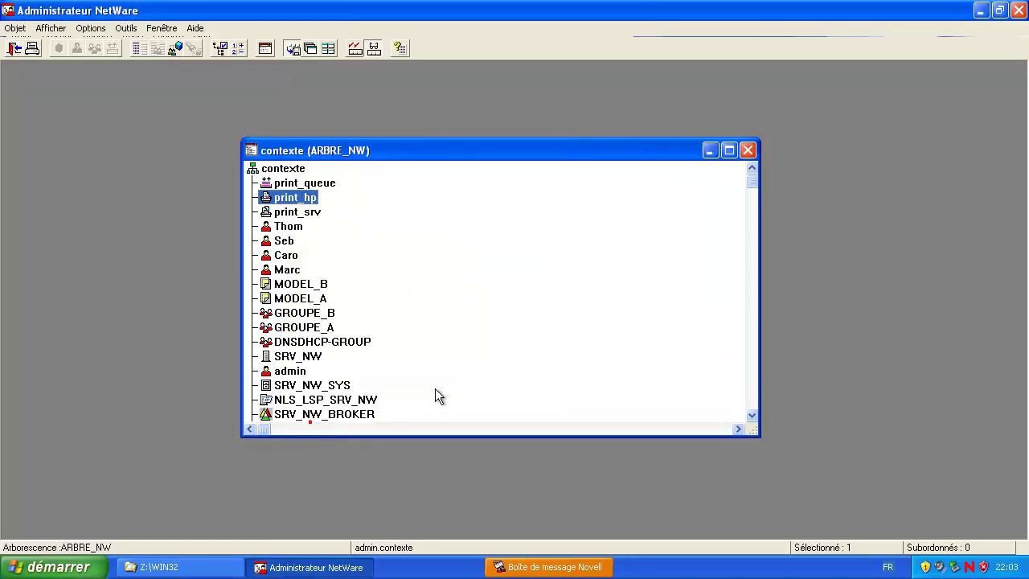
# Step: Assign print_hp to the print_srv server and save
pyautogui.doubleClick(293, 213)
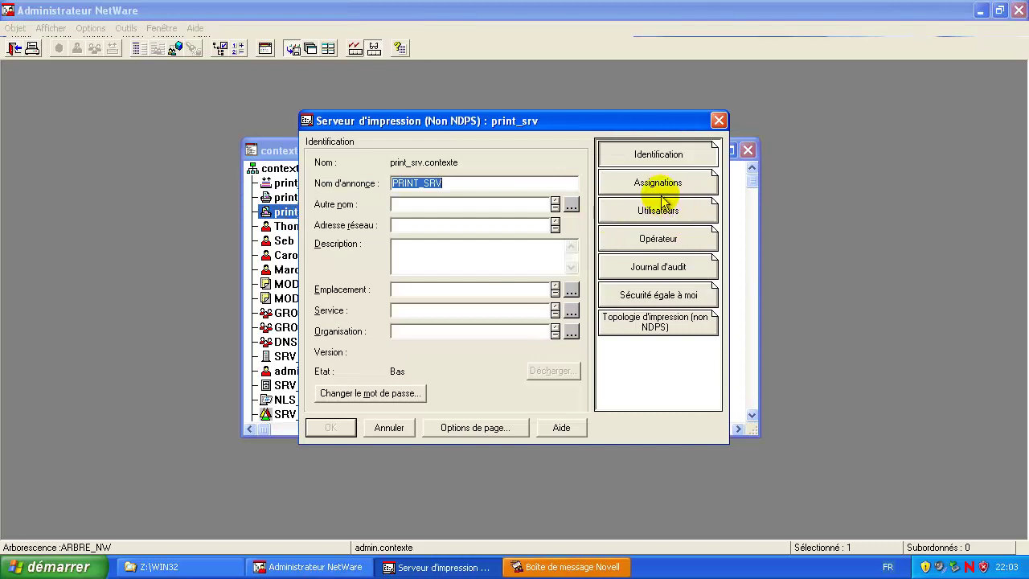
pyautogui.click(658, 184)
pyautogui.click(375, 392)
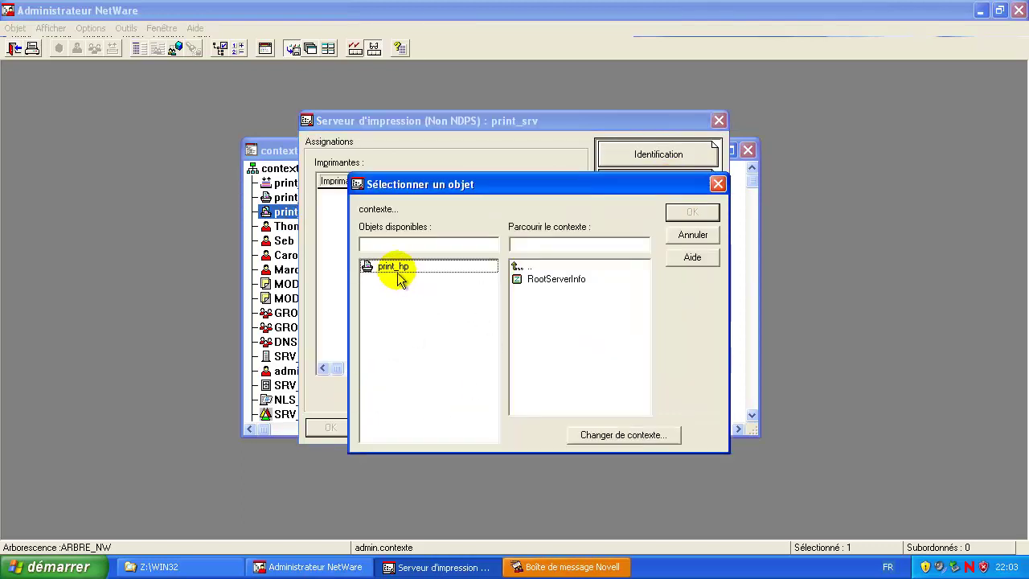
pyautogui.doubleClick(395, 267)
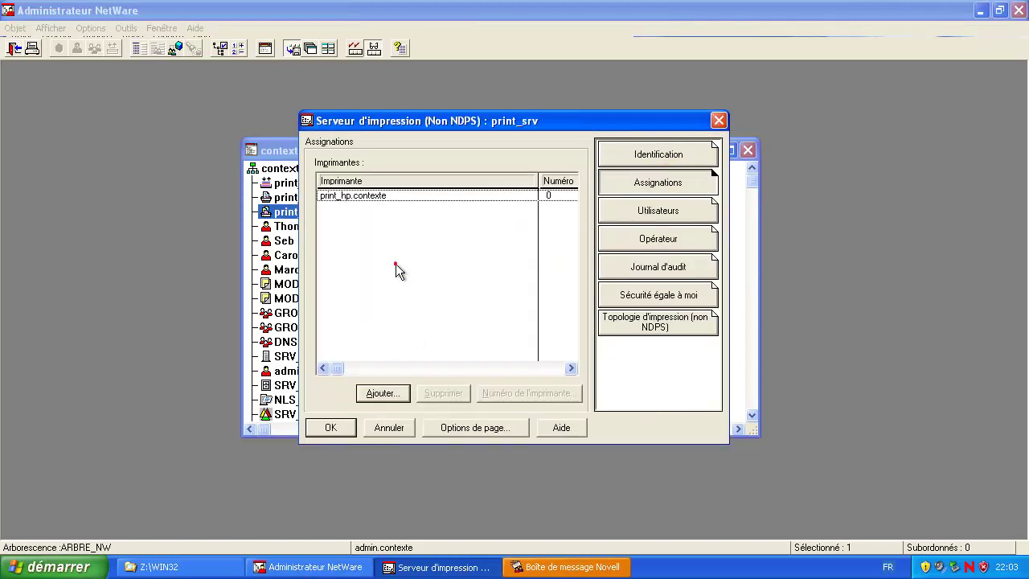
pyautogui.click(333, 428)
# Step: Check the print_srv → print_hp → print_queue chain in the printing topology, then close
pyautogui.doubleClick(306, 216)
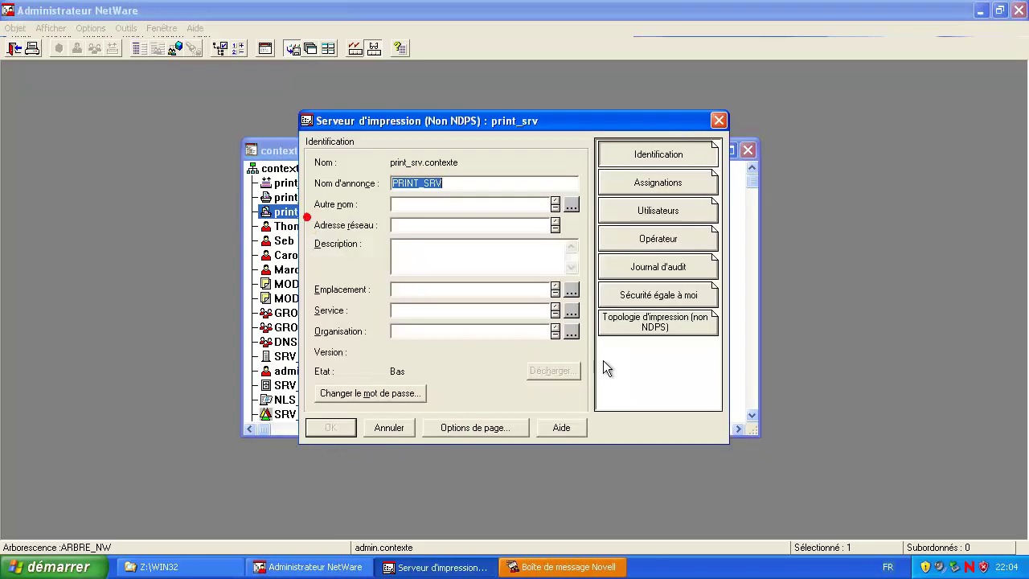
pyautogui.click(674, 324)
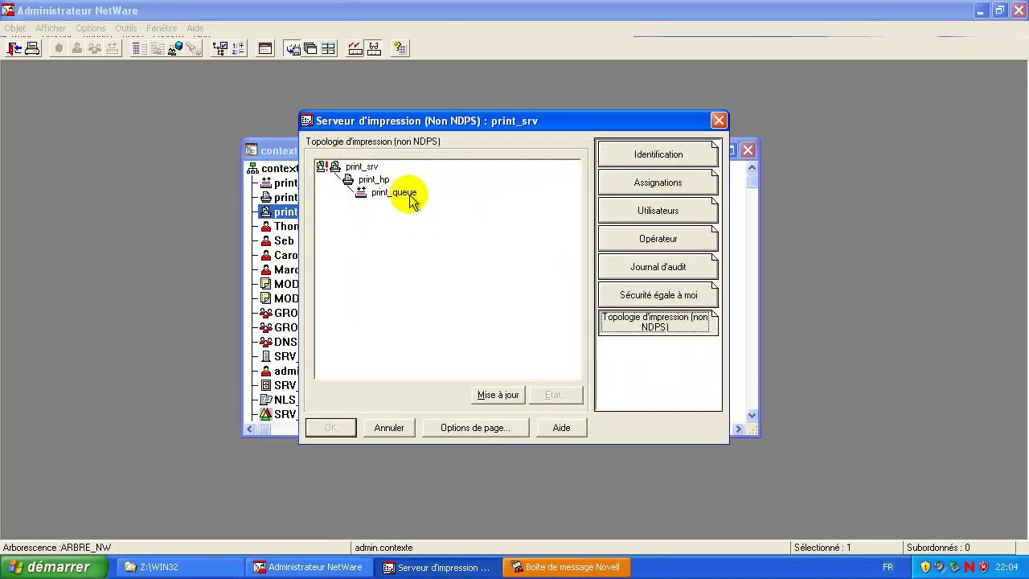
pyautogui.click(410, 197)
pyautogui.click(377, 181)
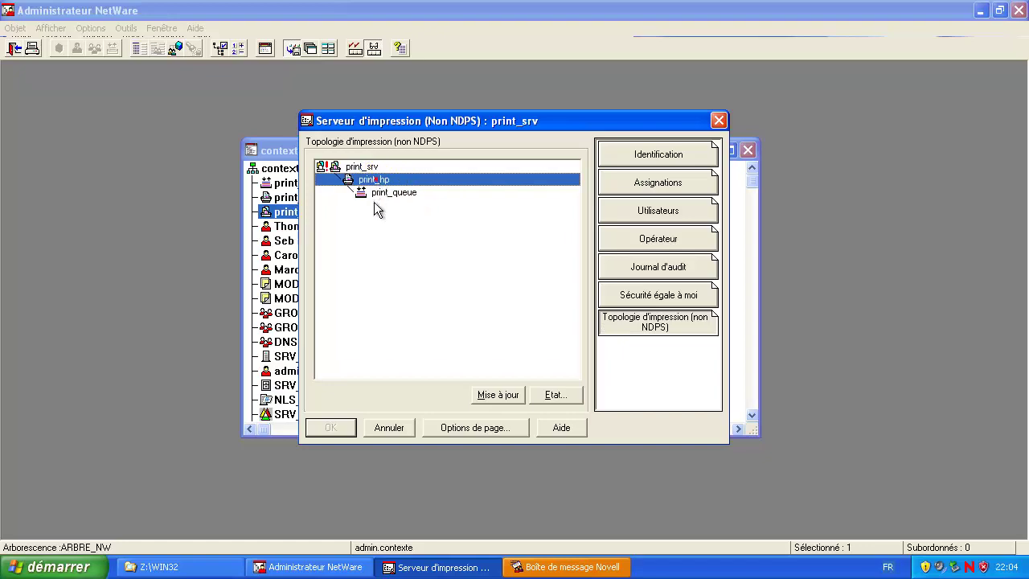
pyautogui.click(366, 167)
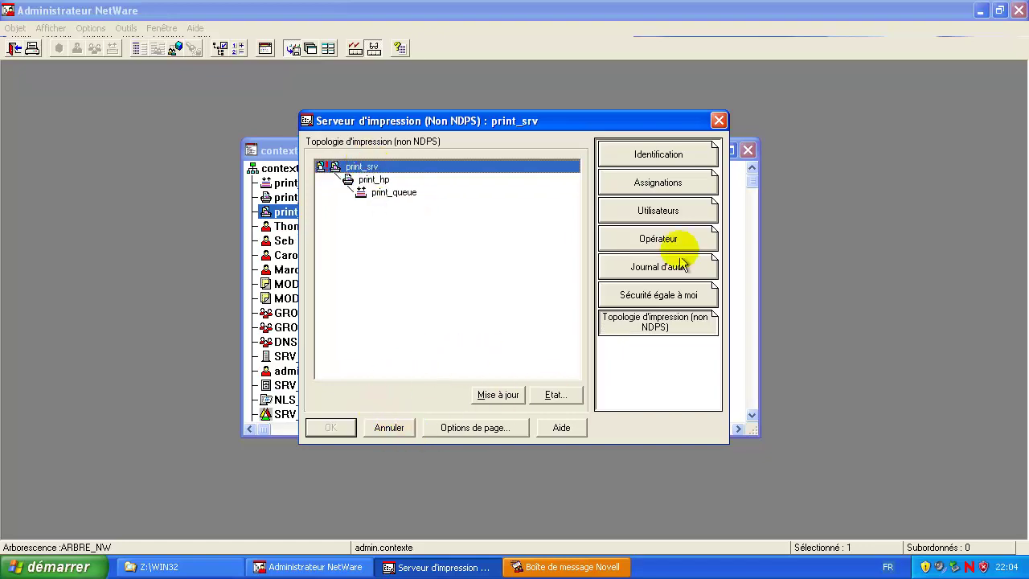
pyautogui.click(719, 122)
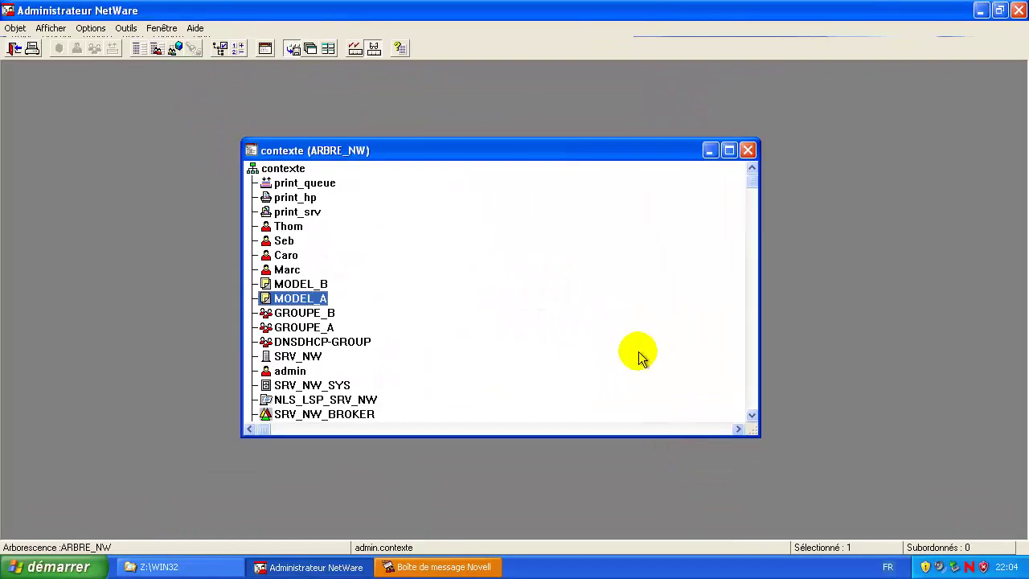
# Step: Browse Favoris réseau to the NetWare server Srv_nw and connect to its PRINT_QUEUE printer
pyautogui.press('super+e')
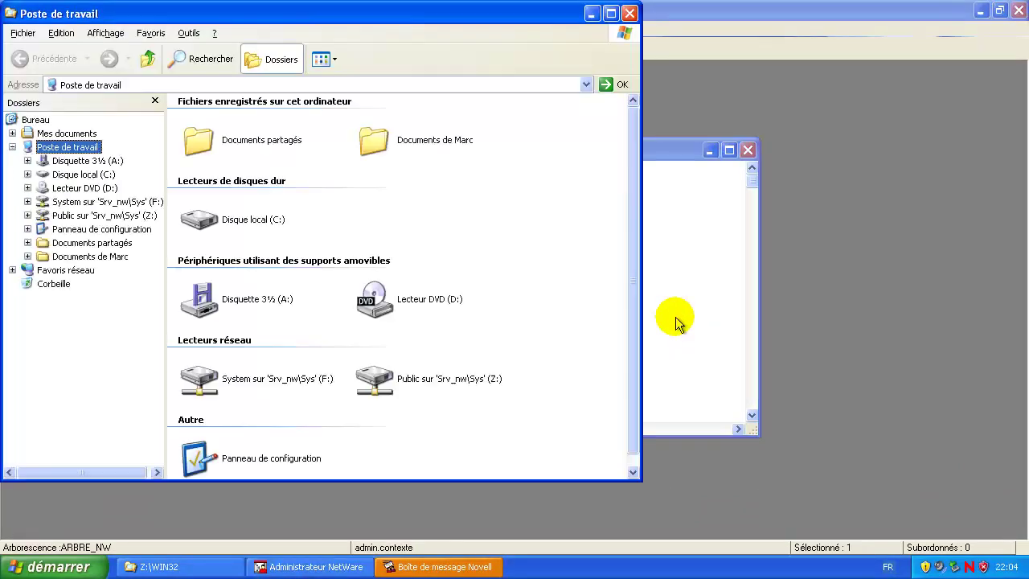
pyautogui.click(12, 271)
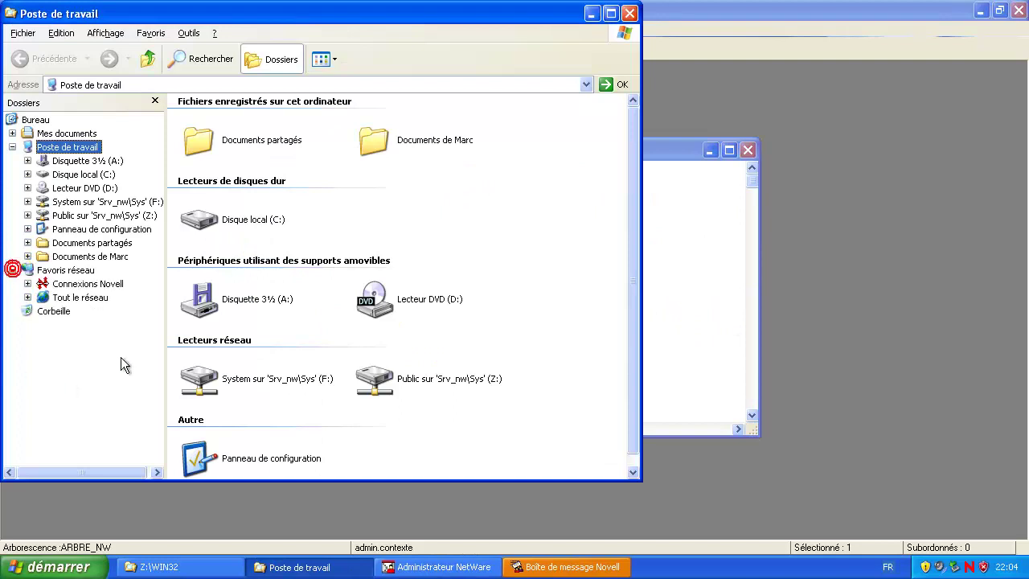
pyautogui.click(28, 298)
pyautogui.click(43, 312)
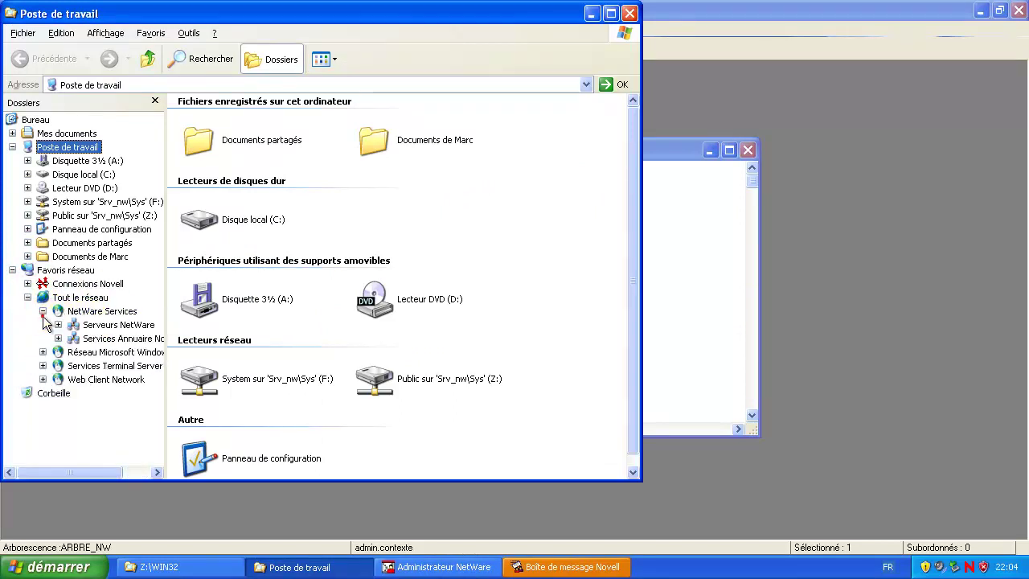
pyautogui.click(58, 325)
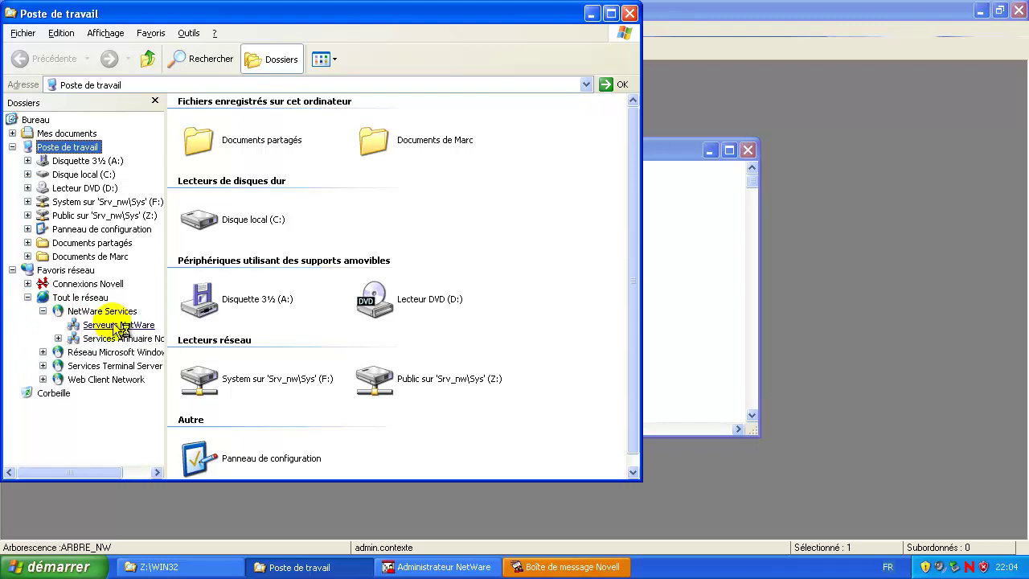
pyautogui.click(118, 325)
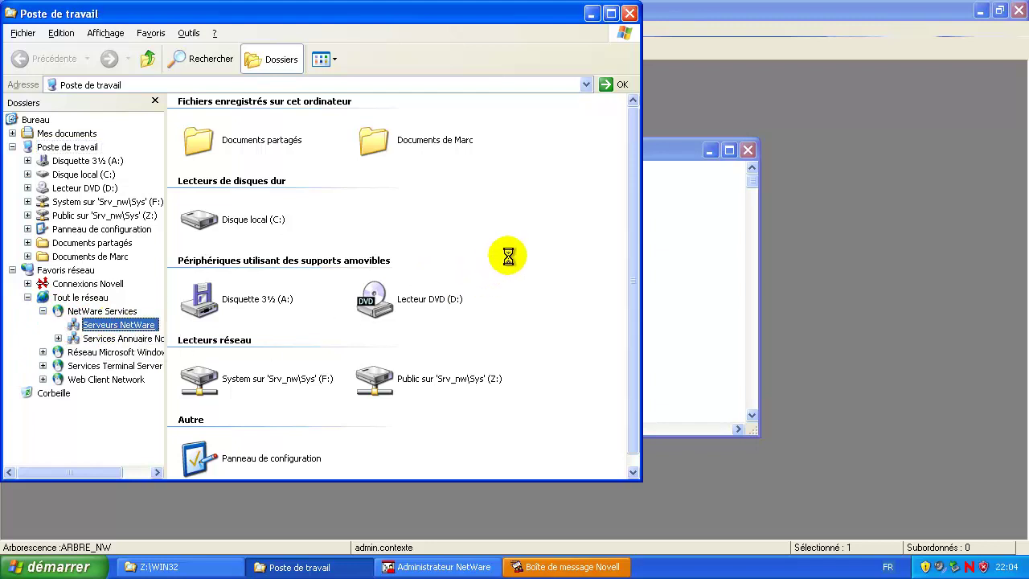
pyautogui.doubleClick(207, 120)
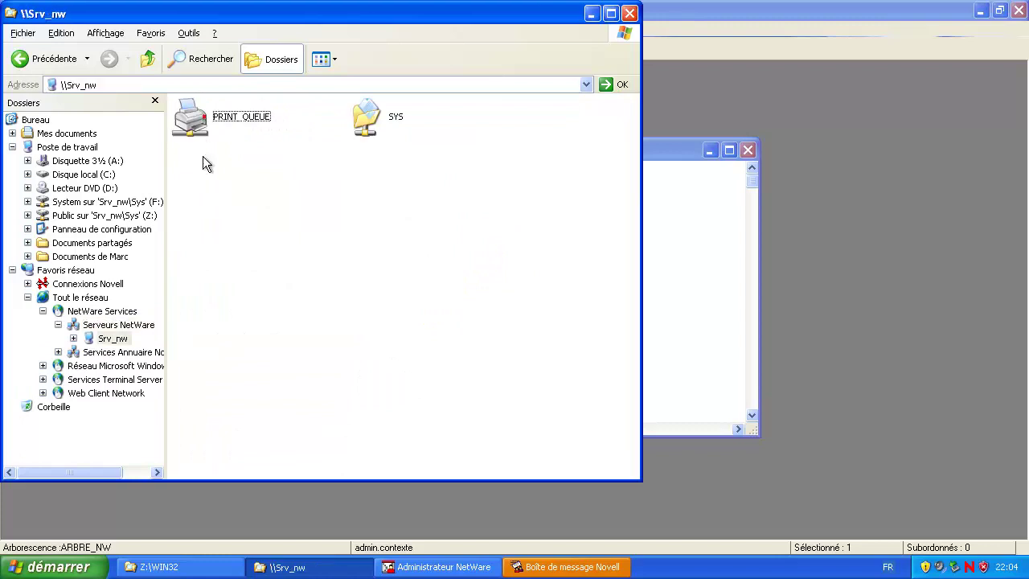
pyautogui.click(207, 121)
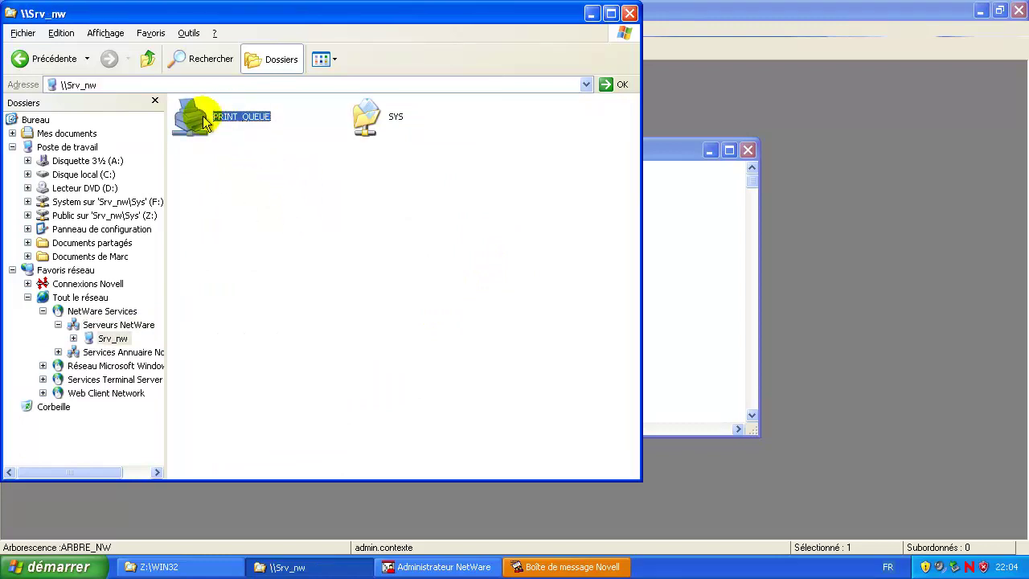
pyautogui.doubleClick(206, 120)
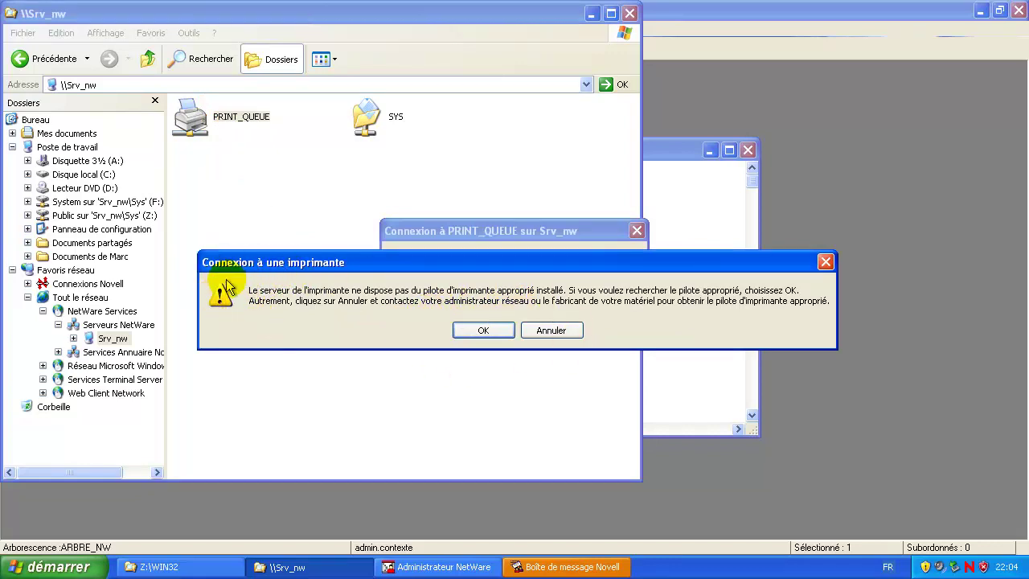
pyautogui.click(474, 332)
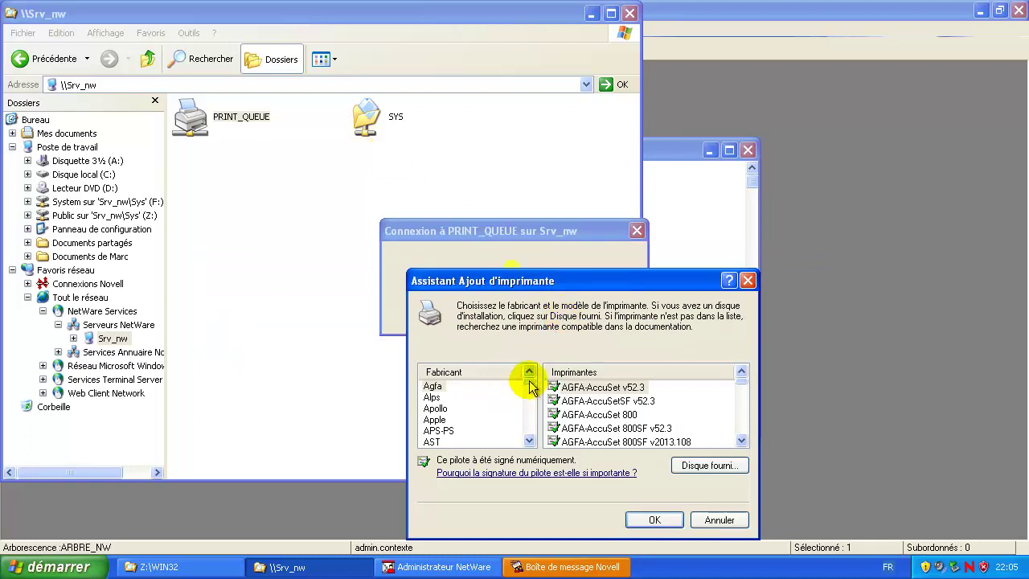
# Step: Install the HP LaserJet 2100 driver for PRINT_QUEUE and move its empty job list aside
pyautogui.moveTo(531, 386); pyautogui.dragTo(532, 396)
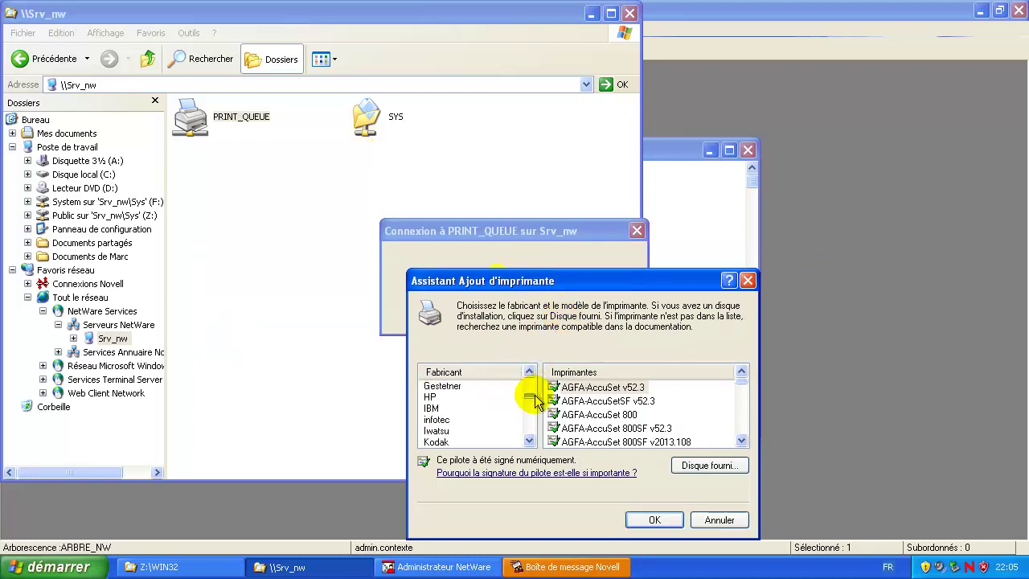
pyautogui.click(432, 398)
pyautogui.scroll(-5, 635, 430)
pyautogui.scroll(1, 637, 432)
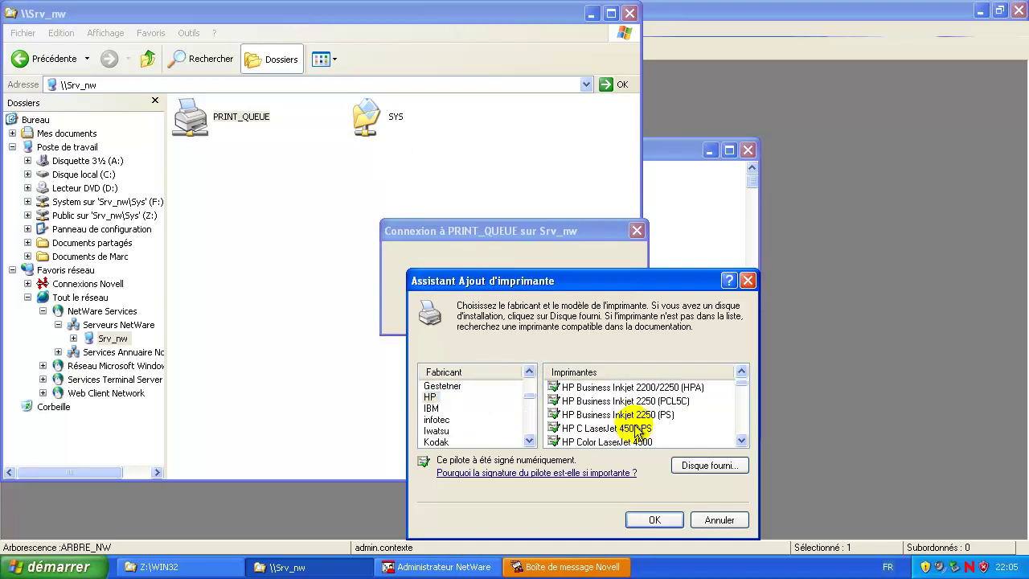
pyautogui.scroll(-10, 637, 432)
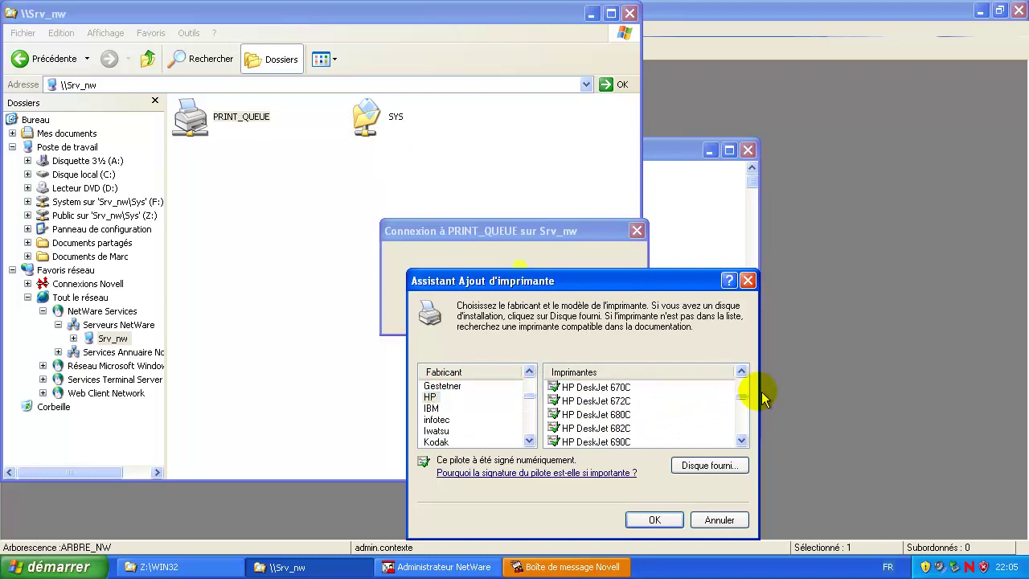
pyautogui.moveTo(741, 396); pyautogui.dragTo(739, 409)
pyautogui.scroll(-5, 659, 434)
pyautogui.click(609, 405)
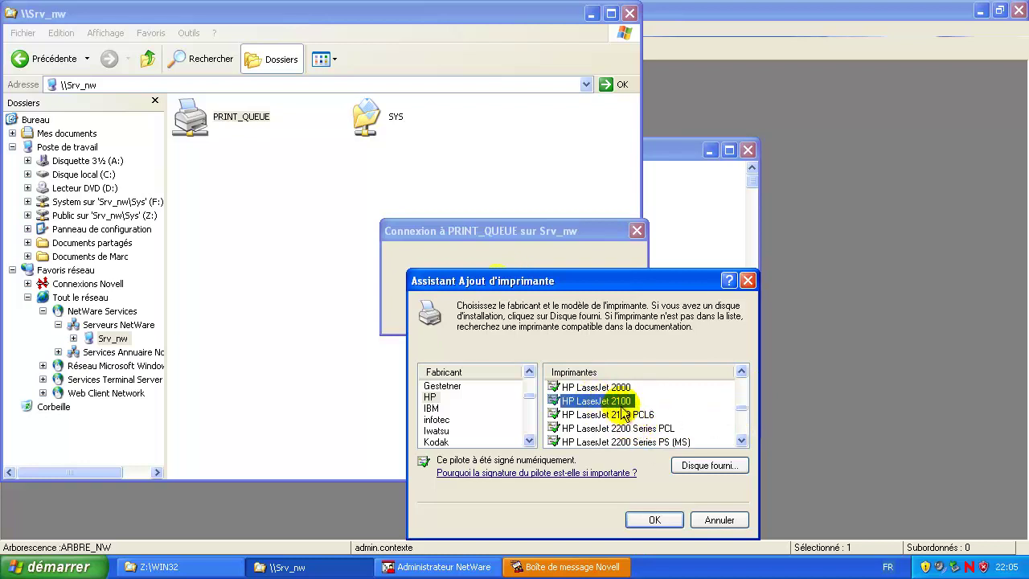
pyautogui.click(655, 520)
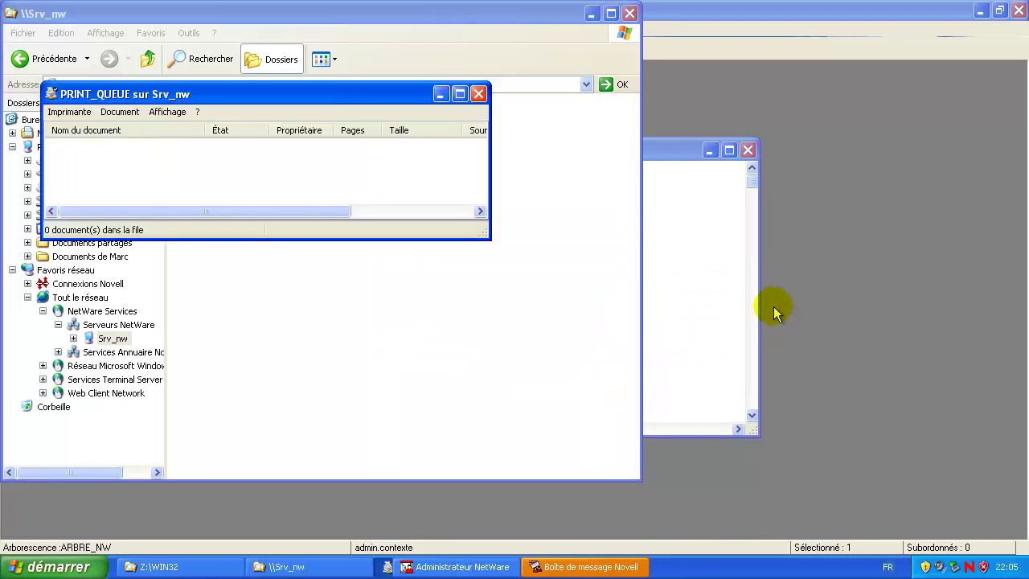
pyautogui.moveTo(234, 98); pyautogui.dragTo(548, 303)
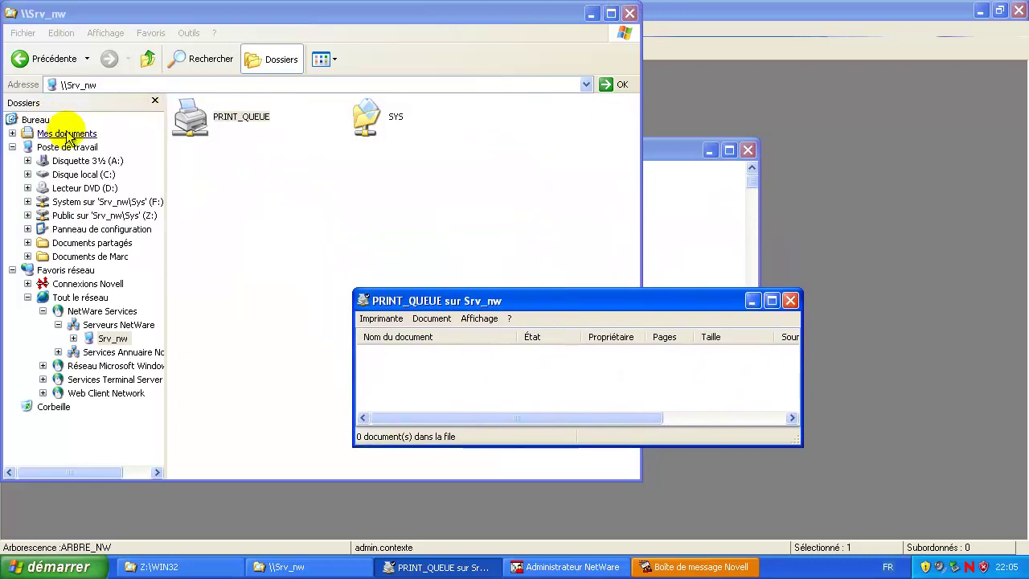
# Step: Print Nénuphars.jpg from Mes images > Échantillons d'images, then switch to the NetWare VM
pyautogui.click(67, 133)
pyautogui.doubleClick(426, 117)
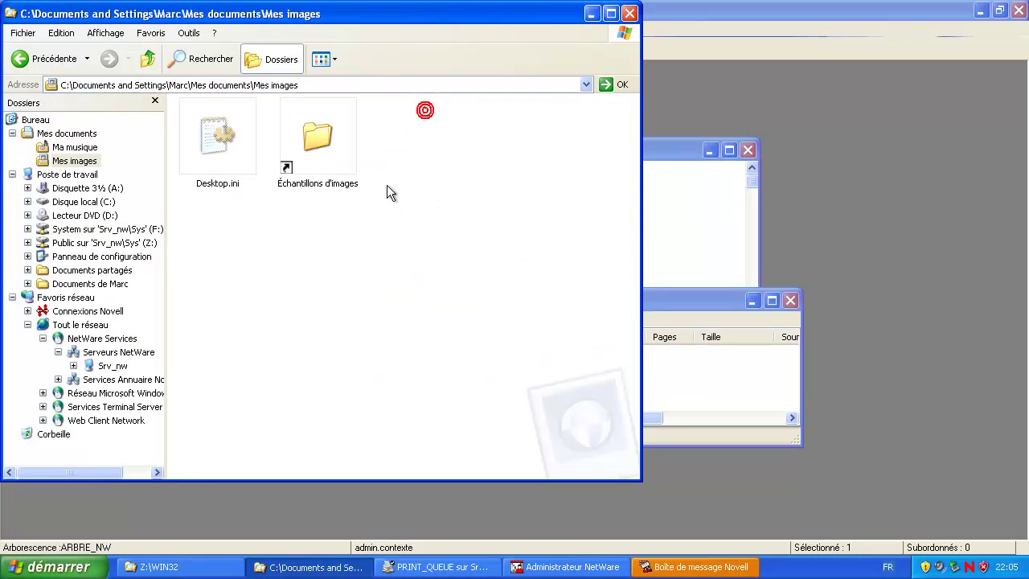
pyautogui.doubleClick(317, 156)
pyautogui.moveTo(636, 398); pyautogui.dragTo(581, 388)
pyautogui.rightClick(590, 407)
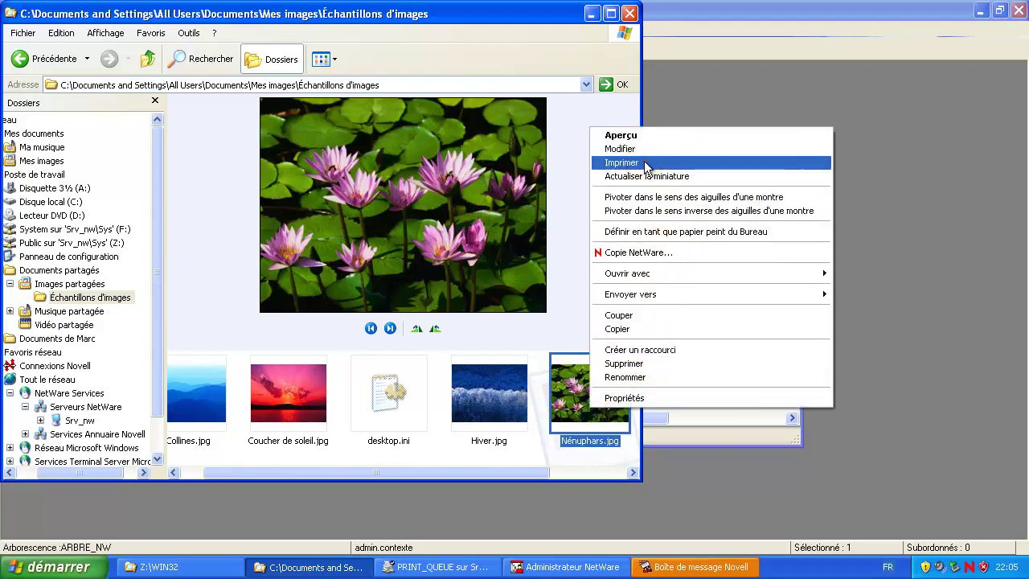
pyautogui.click(619, 161)
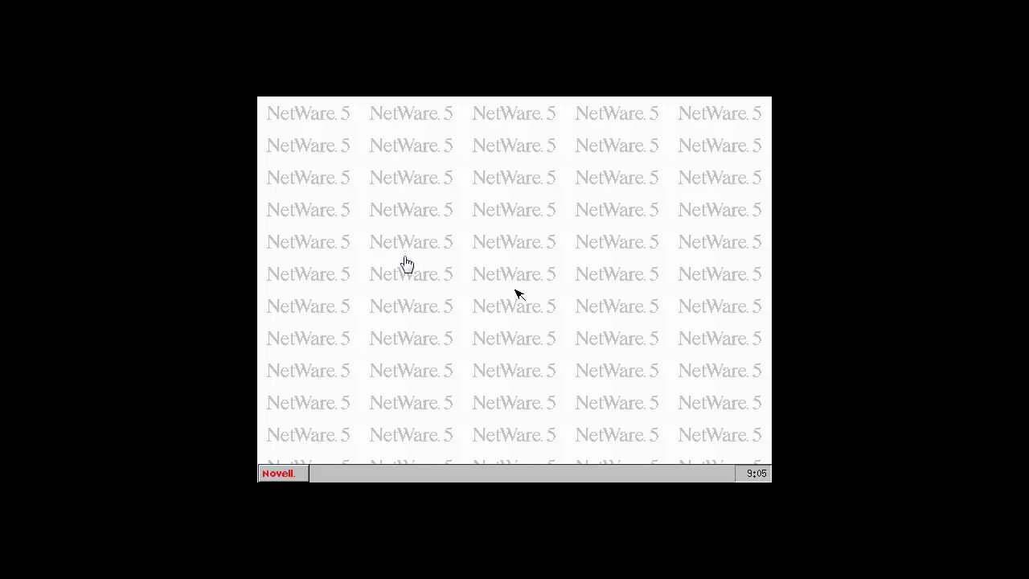
pyautogui.click(602, 386)
# Step: Bring up the NetWare server's System Console screen
pyautogui.press('super')
pyautogui.click(579, 223)
pyautogui.click(571, 312)
pyautogui.hotkey('ctrl', 'Escape')
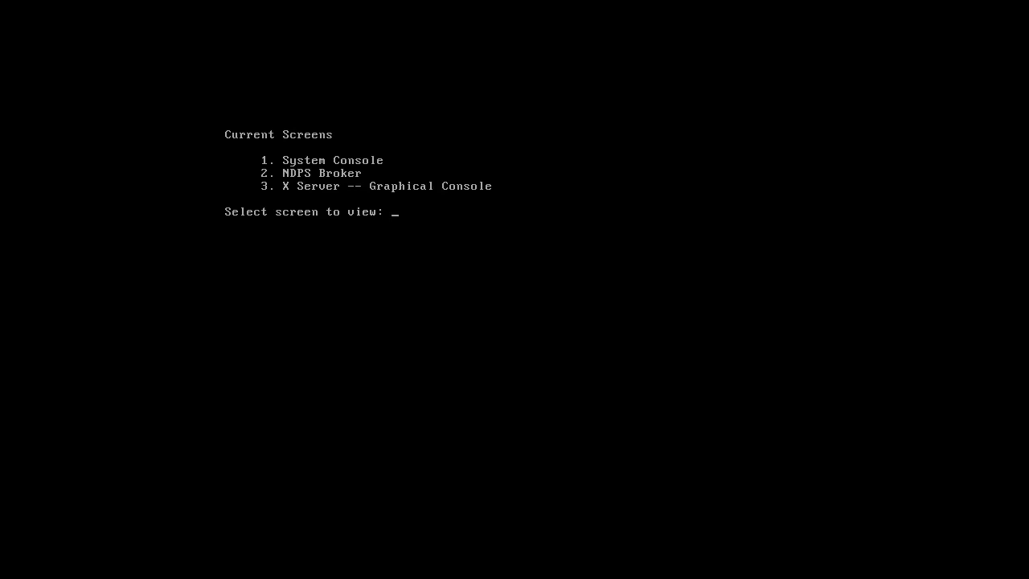
pyautogui.press('Return')
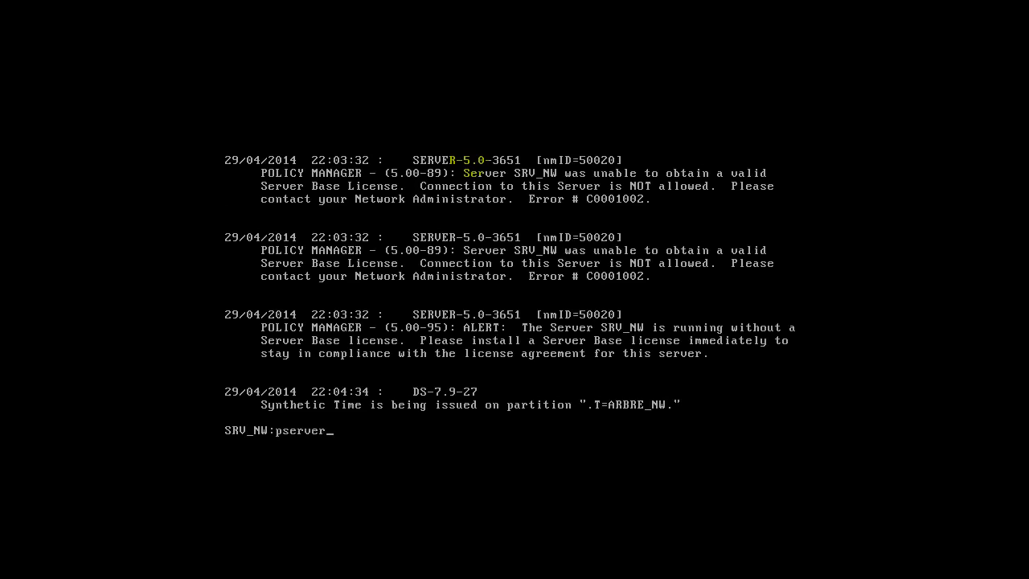
# Step: Load print server print_srv from context contexte and show print_hp.contexte's printer status
pyautogui.press('Return')
pyautogui.write('contexte')
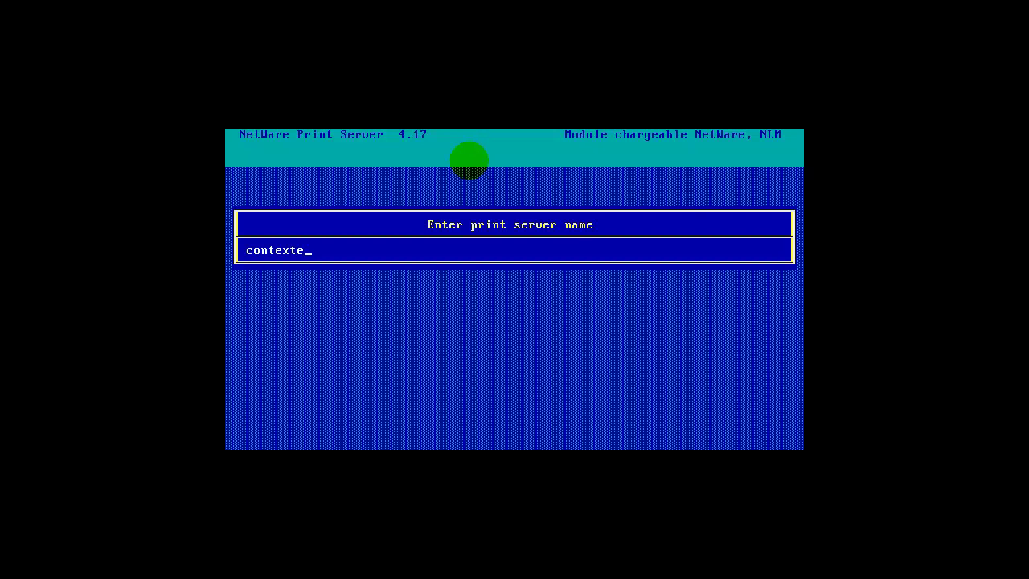
pyautogui.press('Return')
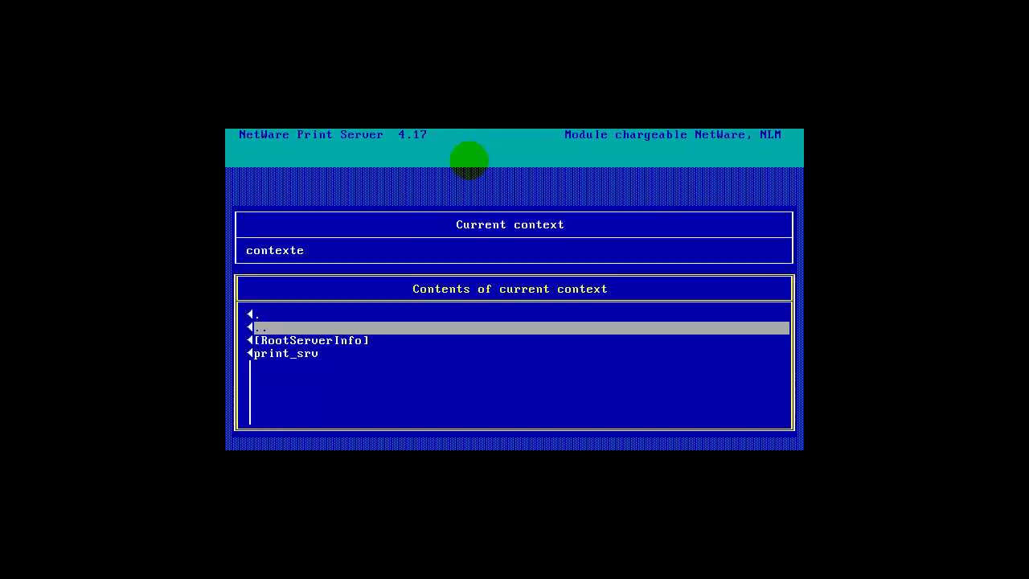
pyautogui.press('Down')
pyautogui.press('Down')
pyautogui.press('Return')
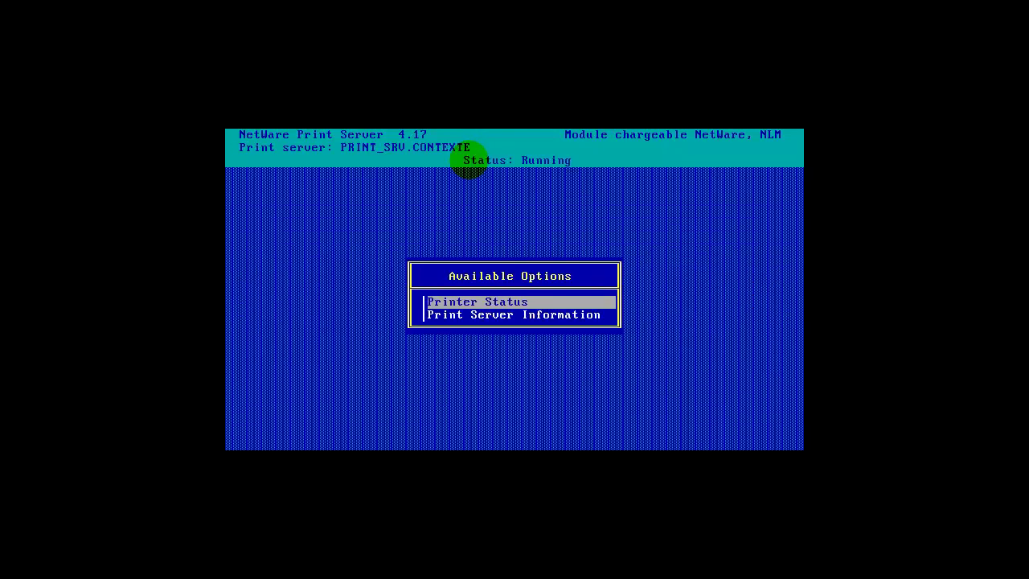
pyautogui.press('Return')
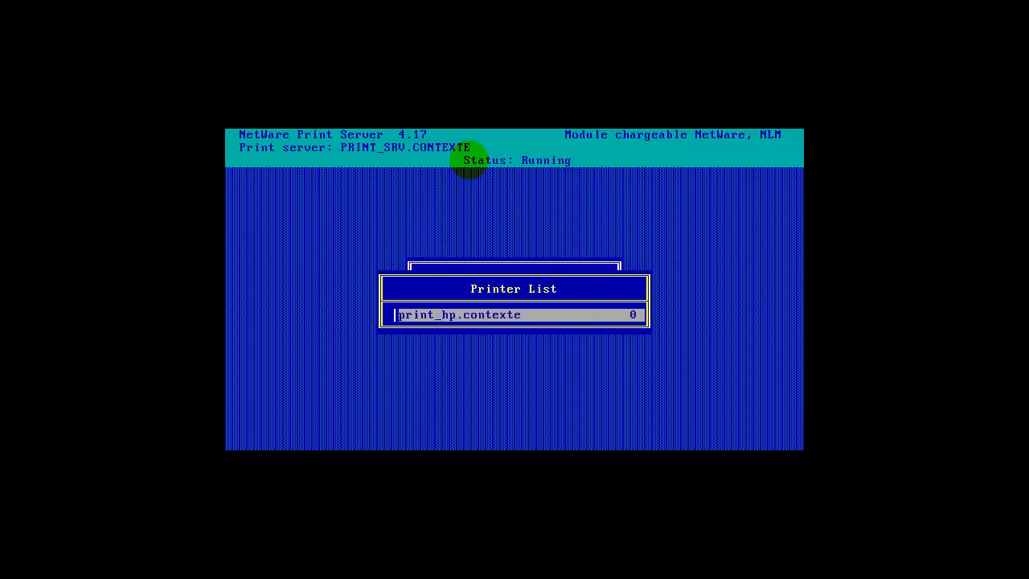
pyautogui.press('Return')
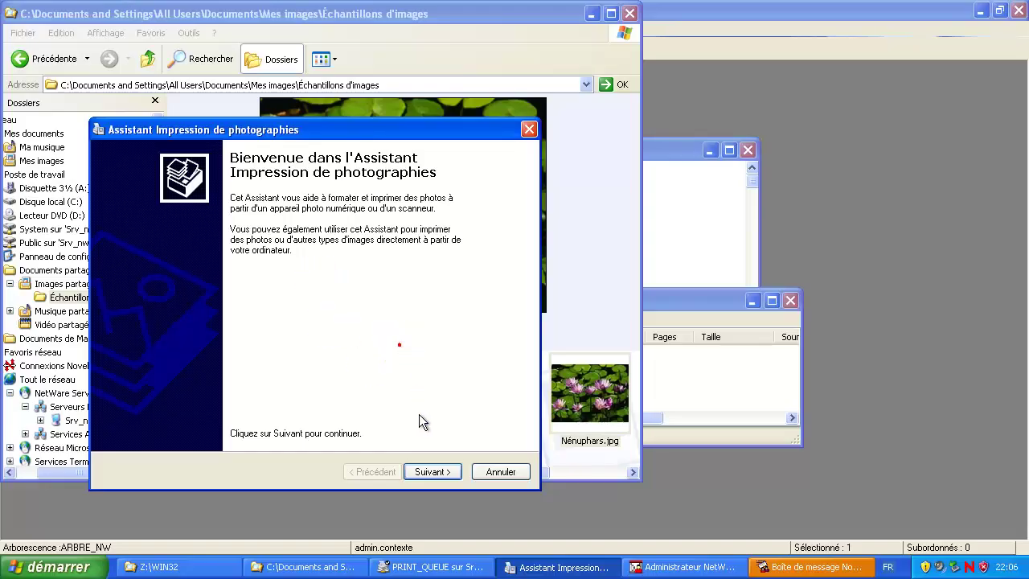
# Step: In the photo printing wizard, select \\Srv_nw\PRINT_QUEUE as the printer
pyautogui.click(434, 473)
pyautogui.click(440, 474)
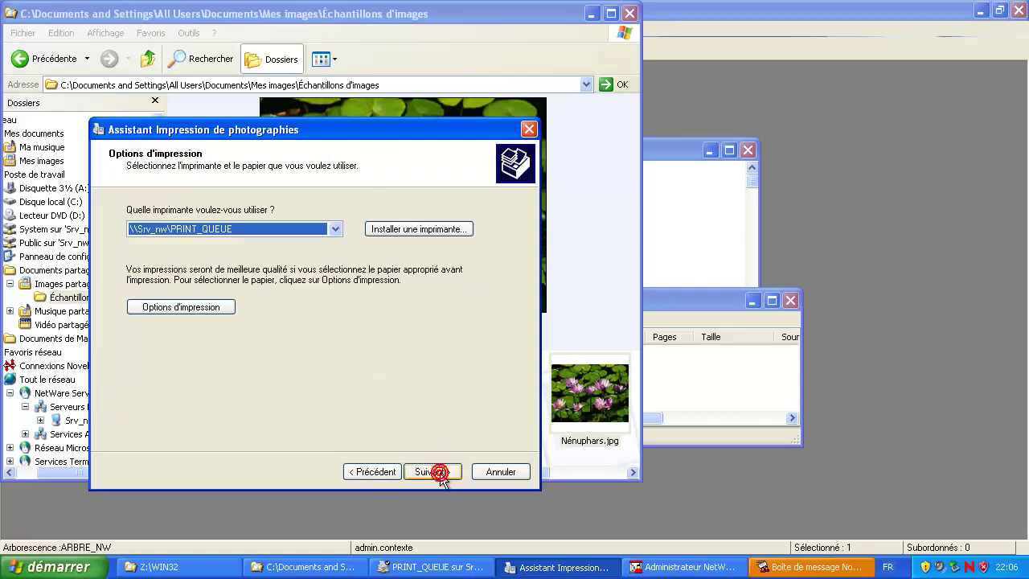
pyautogui.click(335, 229)
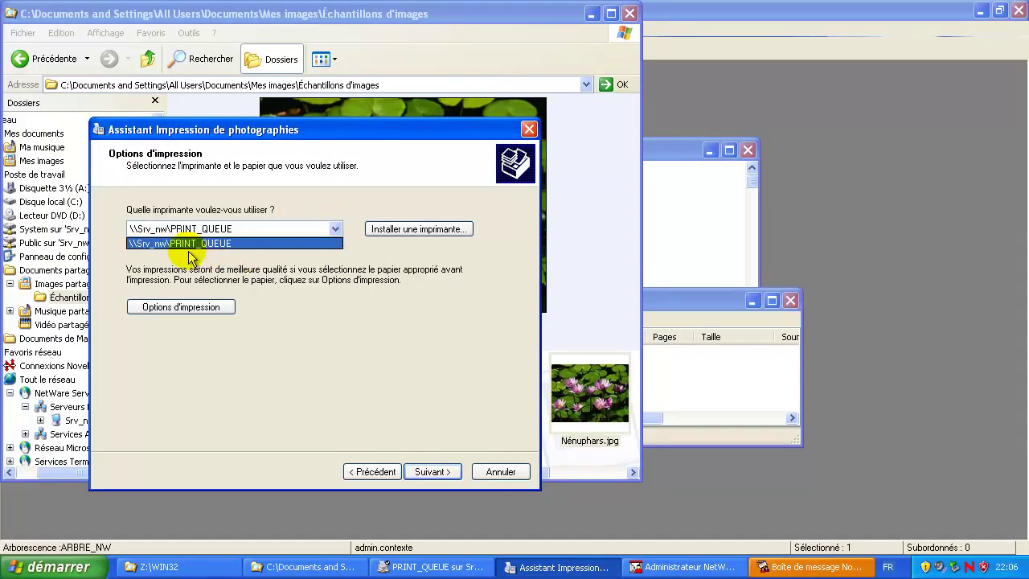
pyautogui.click(189, 244)
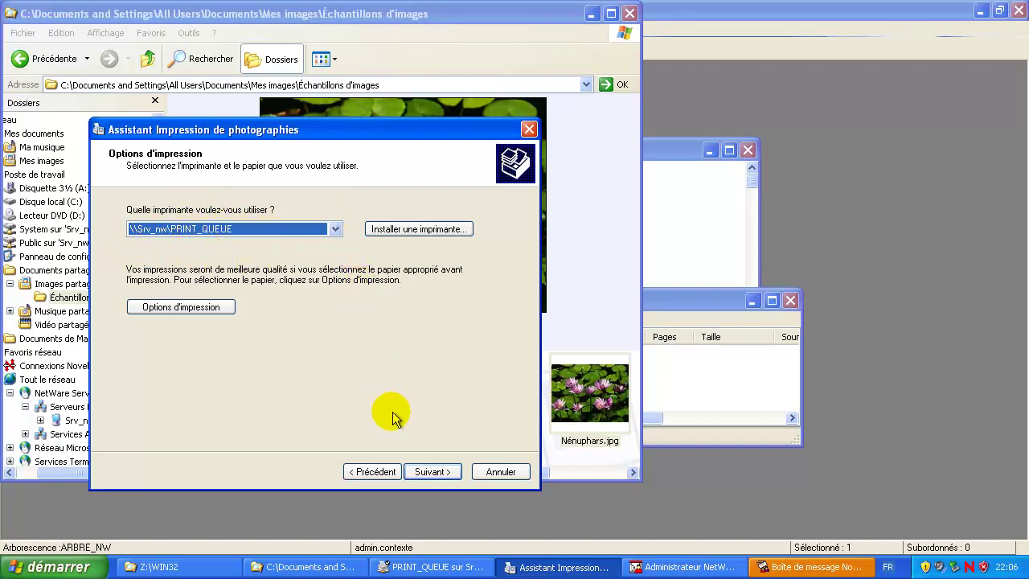
# Step: Choose the Photo pleine page layout, print the picture and close the wizard
pyautogui.click(442, 475)
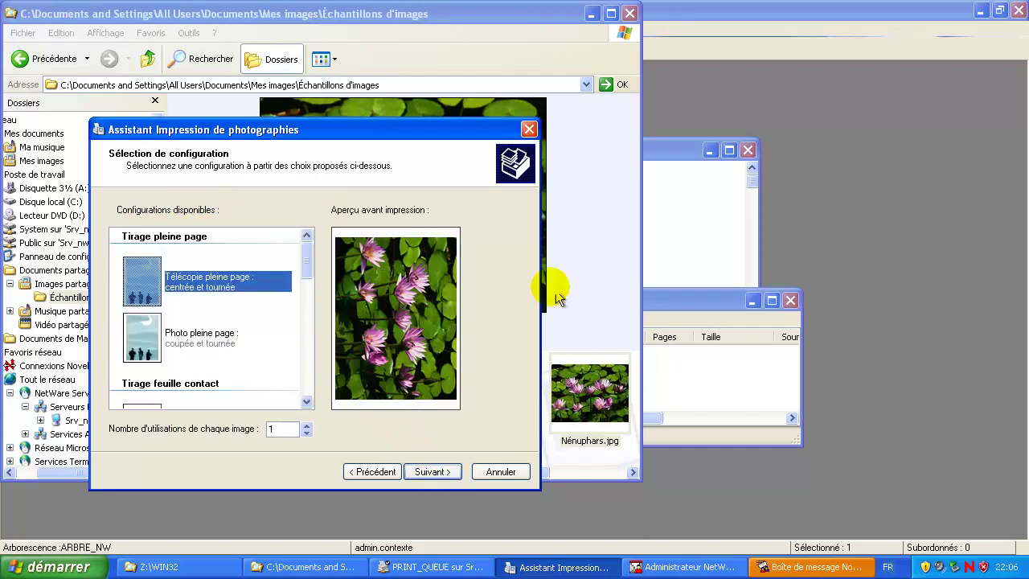
pyautogui.click(196, 333)
pyautogui.click(436, 478)
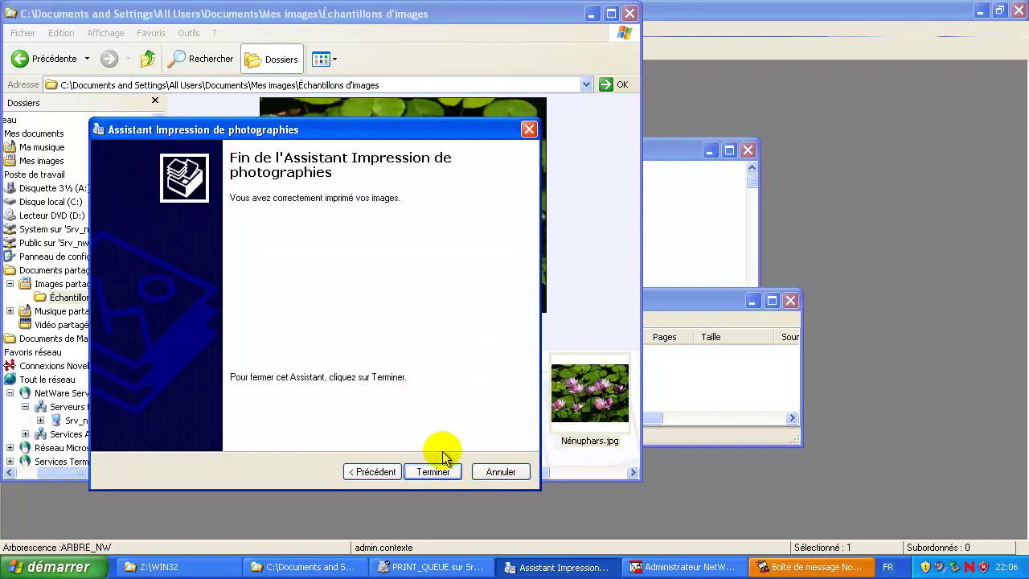
pyautogui.click(434, 472)
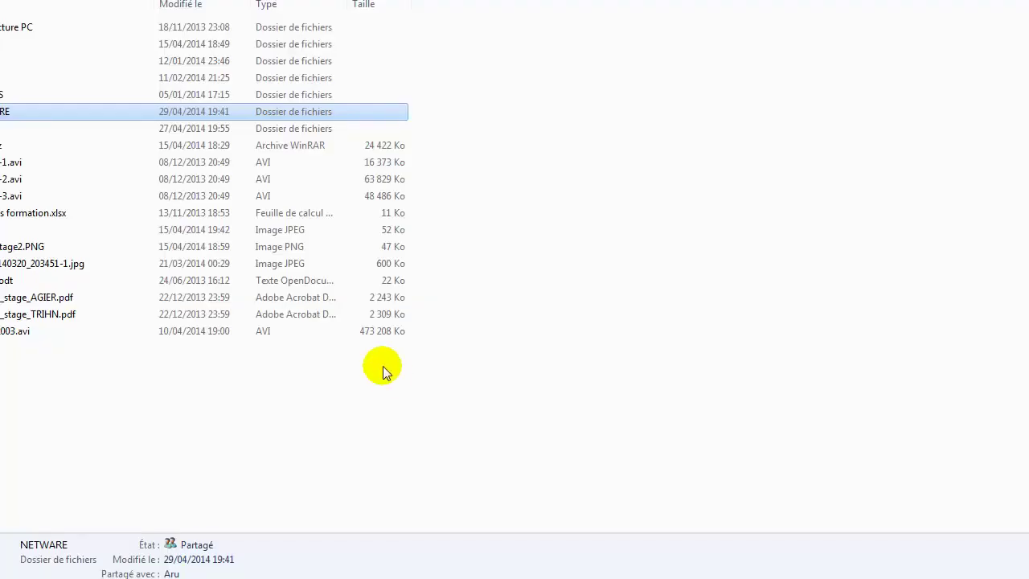
# Step: View print_file in the host's NetWare5 VM folder, then open Hiver.jpg in the picture viewer
pyautogui.click(381, 362)
pyautogui.doubleClick(5, 108)
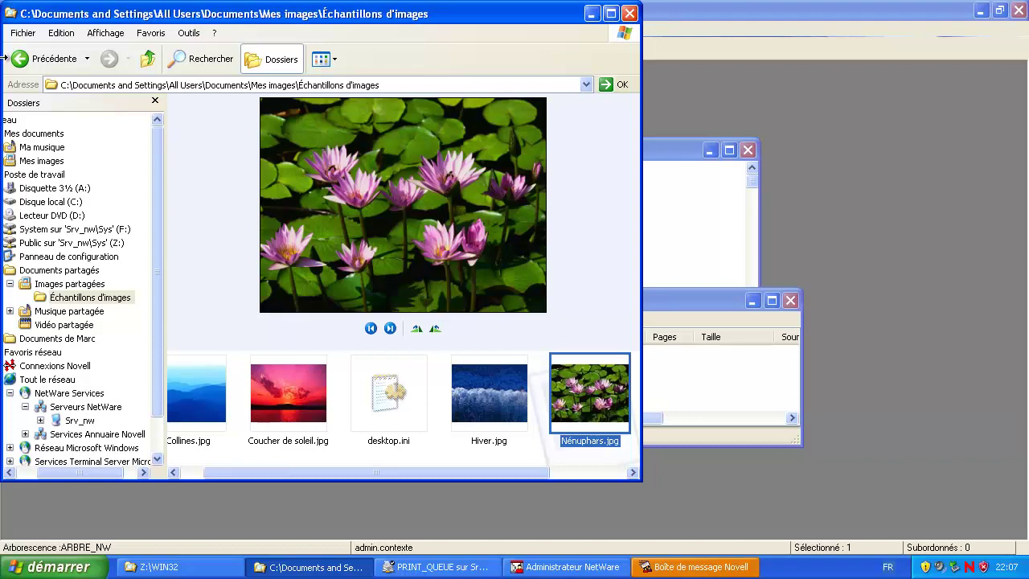
pyautogui.doubleClick(496, 396)
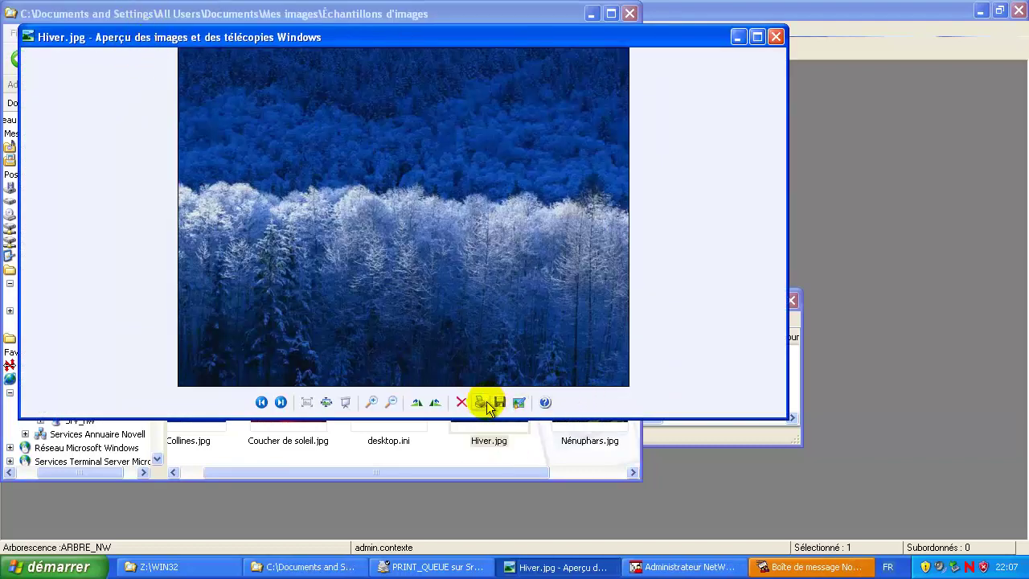
# Step: Print Hiver.jpg to the print queue through the photo printing wizard with default choices
pyautogui.click(481, 402)
pyautogui.click(393, 405)
pyautogui.click(392, 404)
pyautogui.click(390, 404)
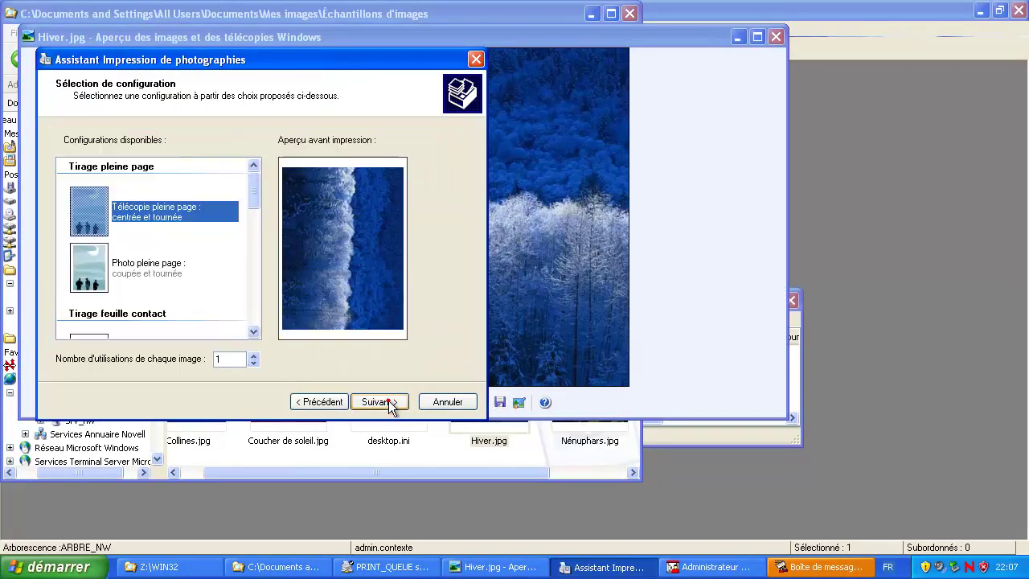
pyautogui.click(390, 404)
pyautogui.click(382, 402)
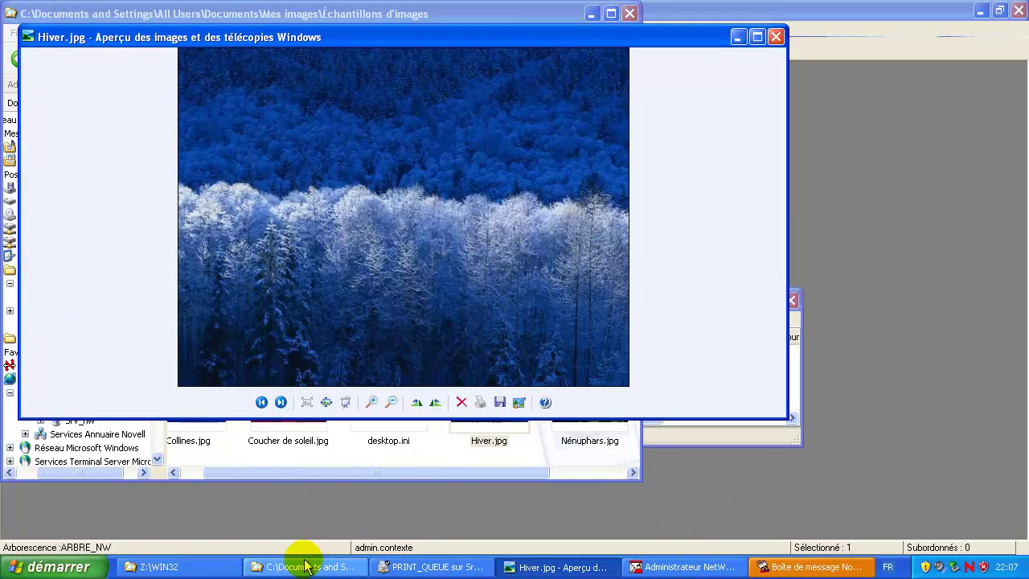
# Step: Check print_file grew to 1 599 Ko, then close the sample pictures folder and Hiver.jpg preview
pyautogui.click(296, 567)
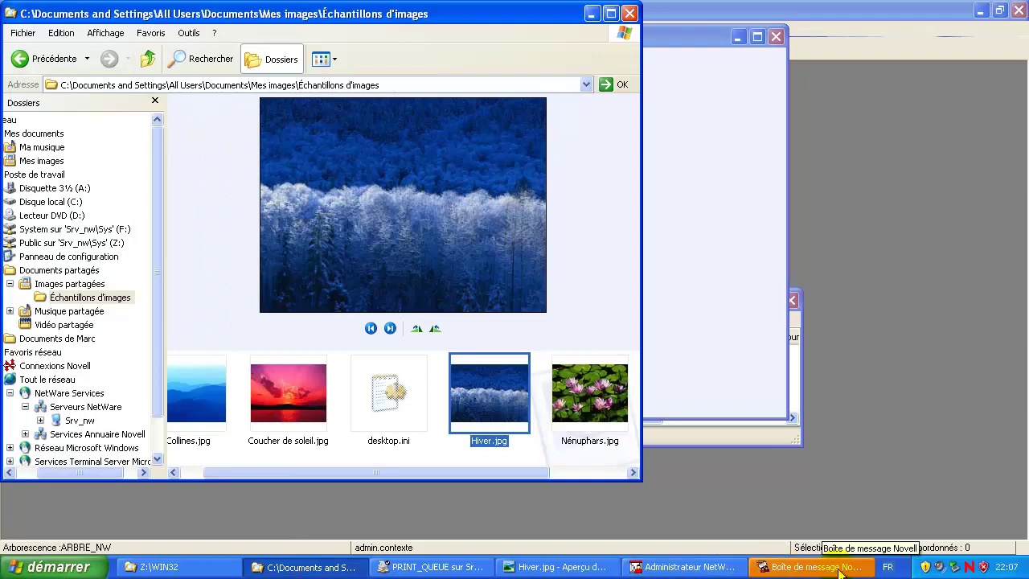
pyautogui.hotkey('alt', 'Tab')
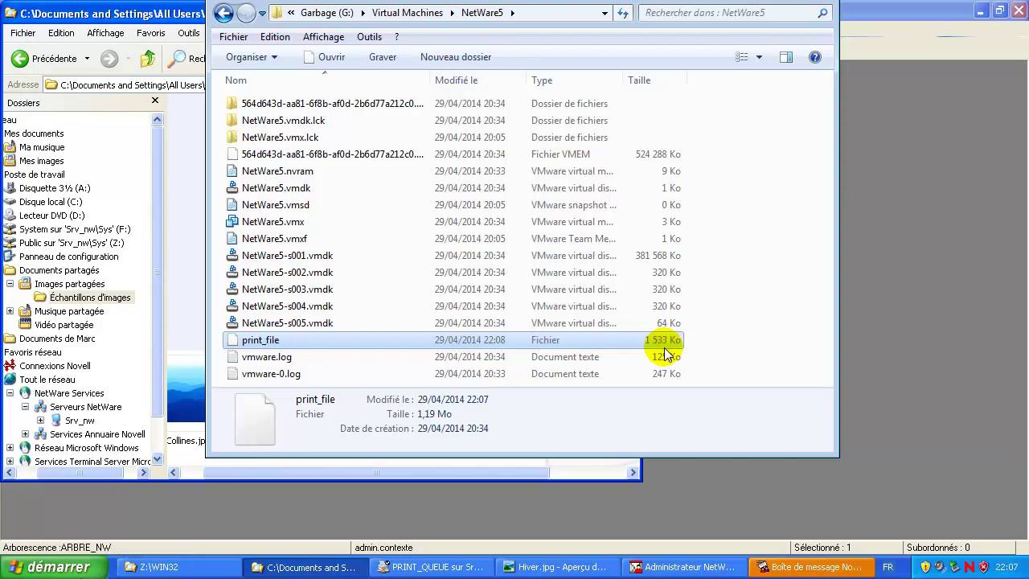
pyautogui.click(739, 337)
pyautogui.hotkey('alt', 'Tab')
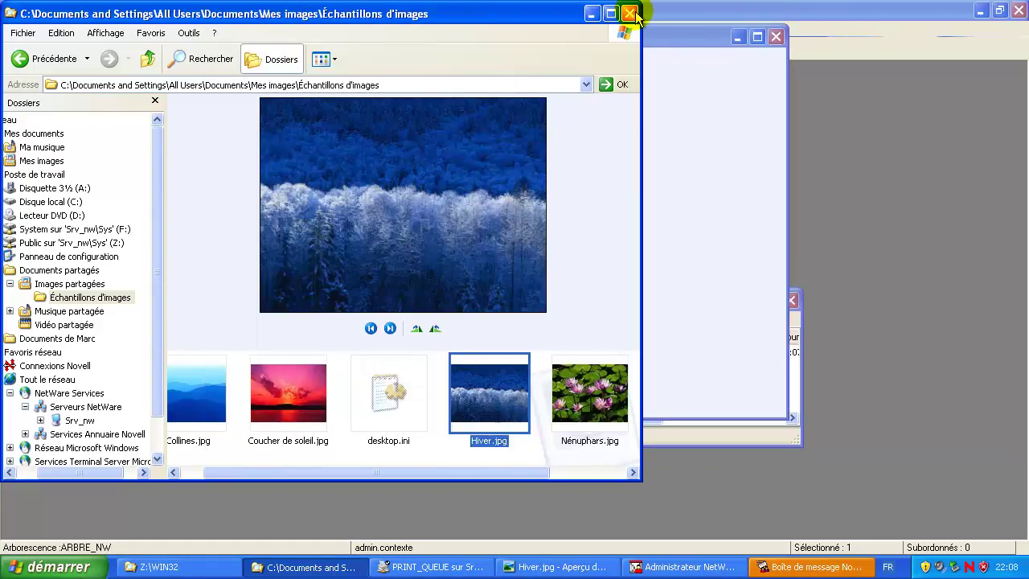
pyautogui.click(631, 14)
pyautogui.click(777, 37)
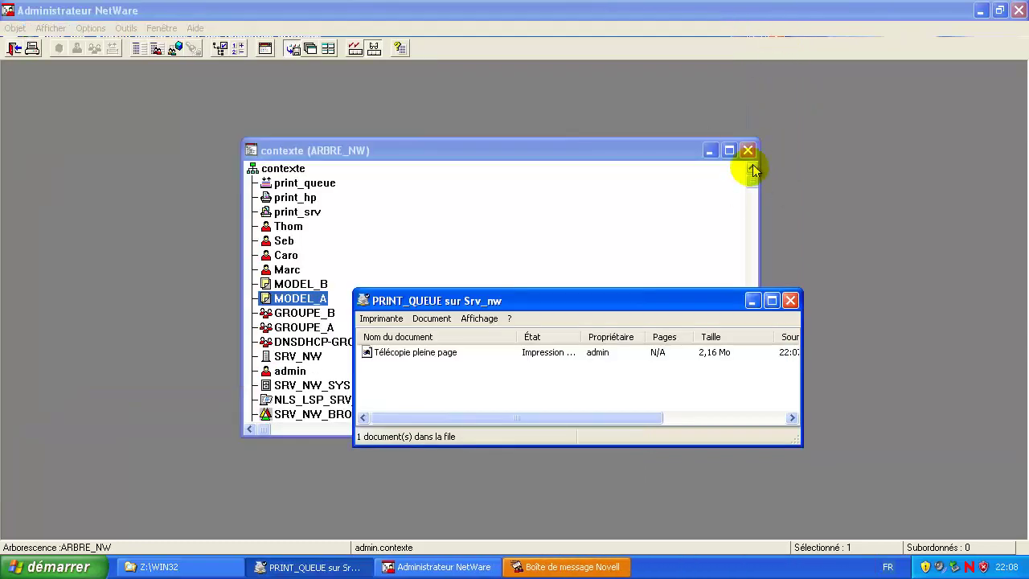
# Step: Try to pause the Télécopie pleine page job in the PRINT_QUEUE list
pyautogui.rightClick(444, 354)
pyautogui.click(476, 359)
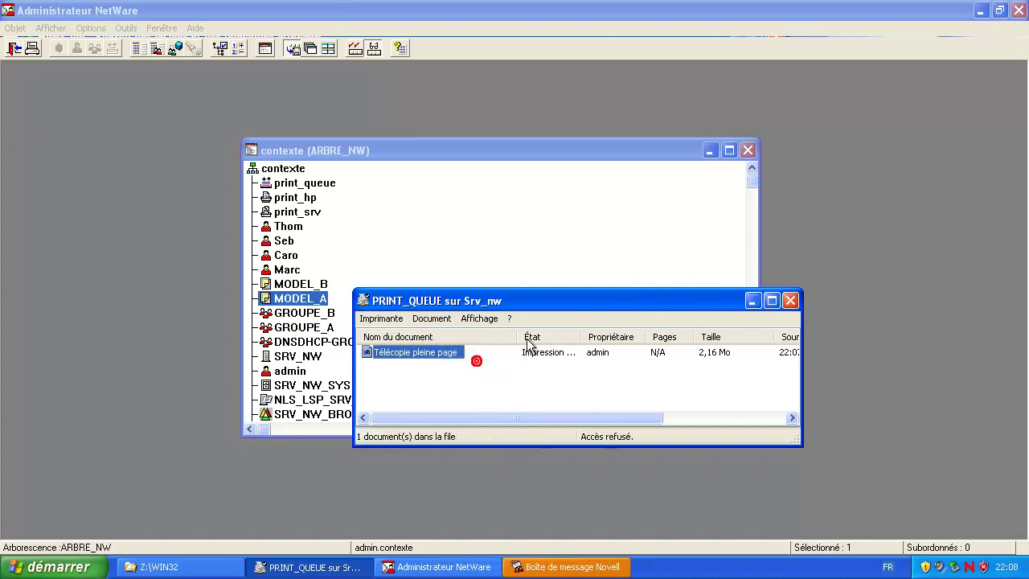
pyautogui.click(455, 387)
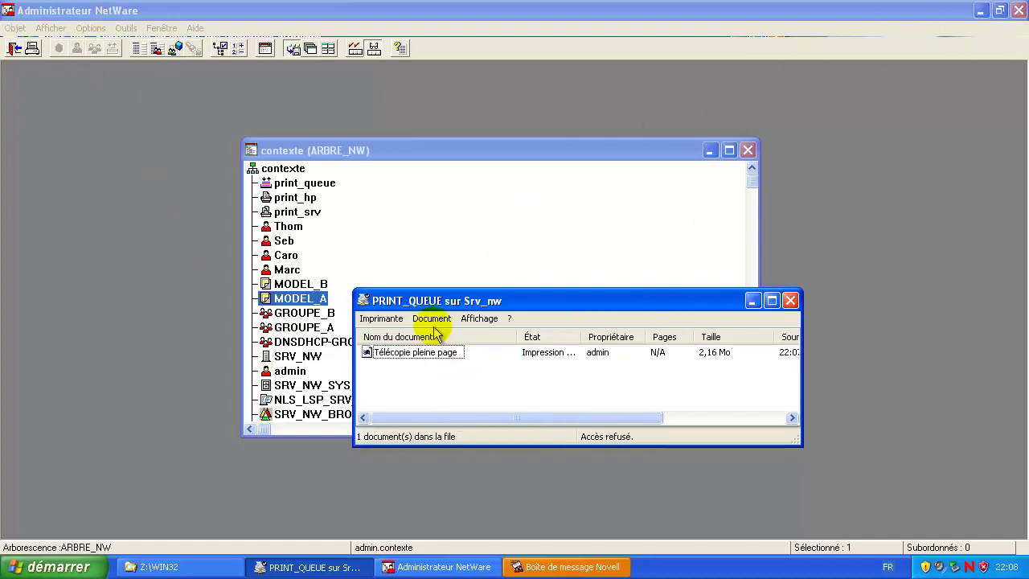
# Step: Clear all Novell server messages and close the PRINT_QUEUE job list
pyautogui.click(553, 568)
pyautogui.click(341, 431)
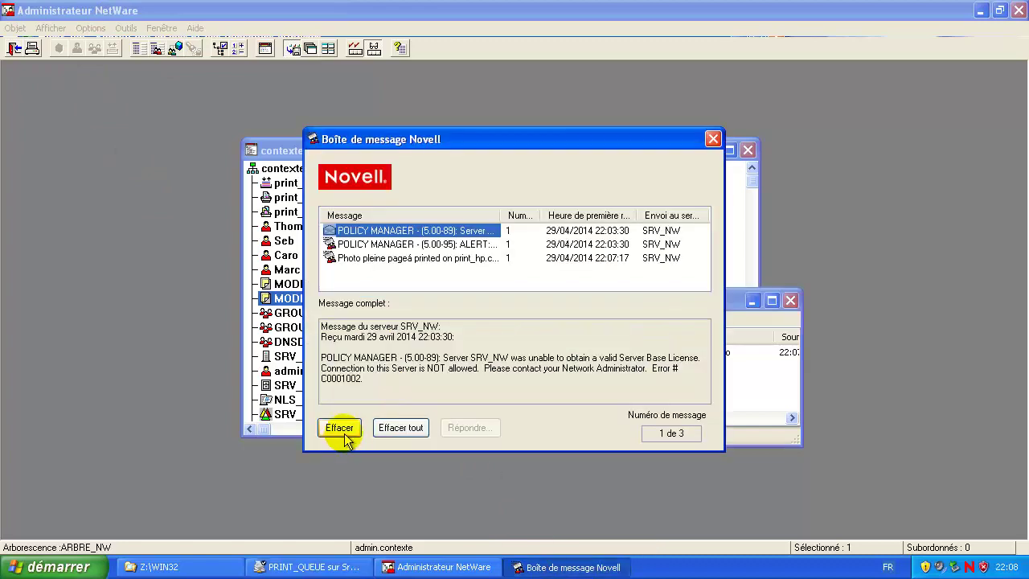
pyautogui.click(402, 430)
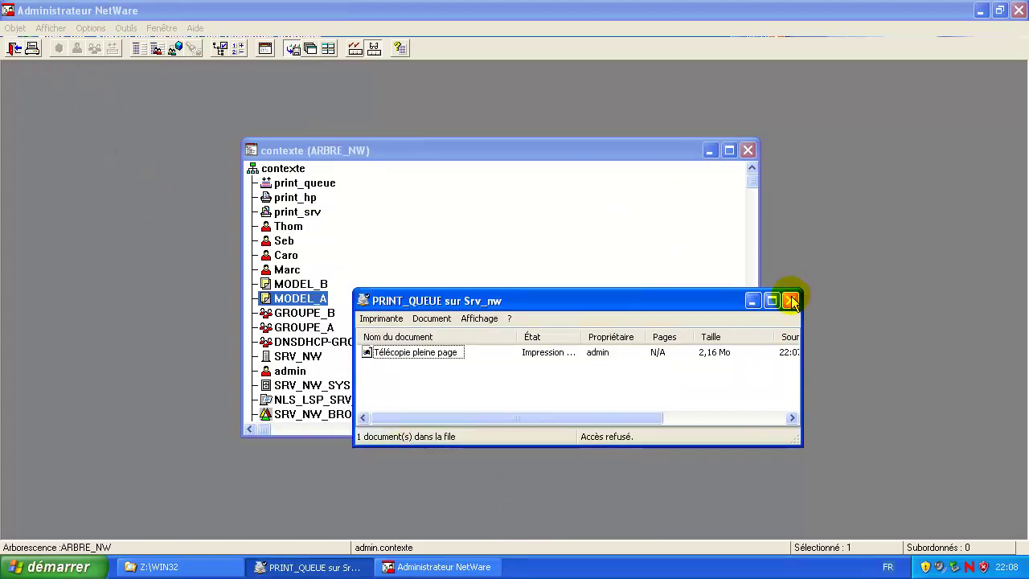
pyautogui.click(791, 301)
pyautogui.click(536, 268)
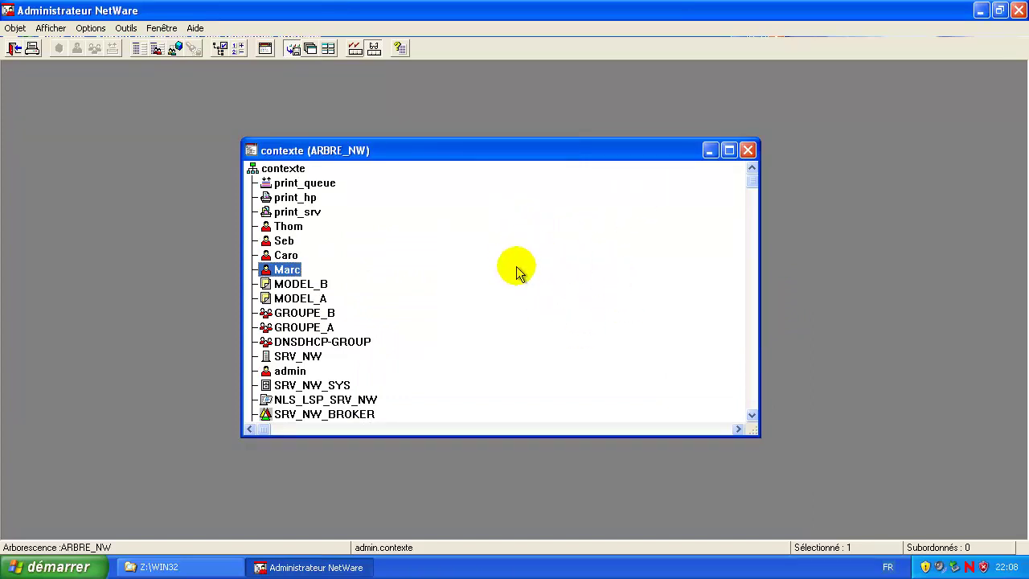
# Step: Return the Z:\WIN32 window to the drive root and close NetWare Administrator
pyautogui.click(195, 564)
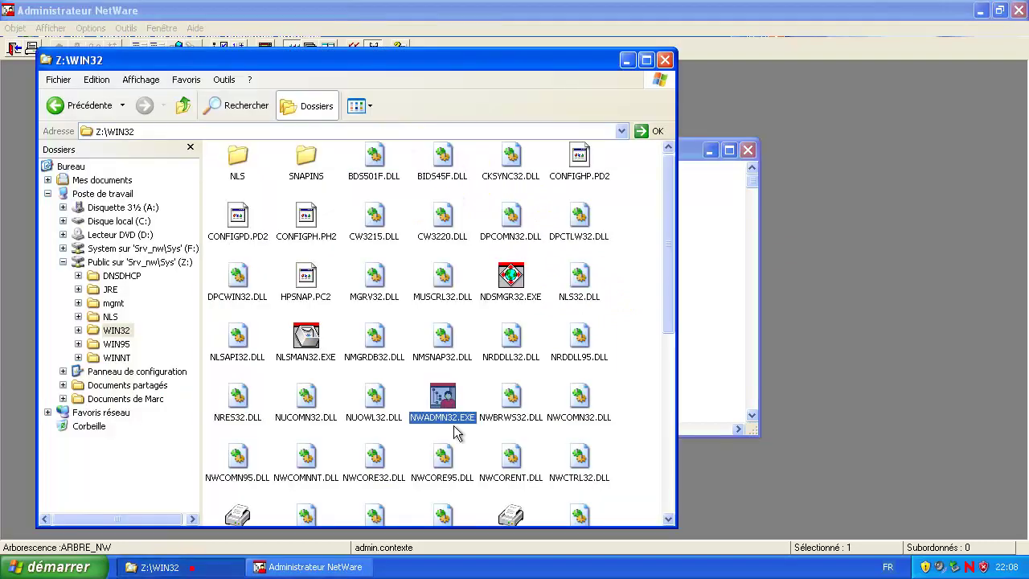
pyautogui.click(635, 164)
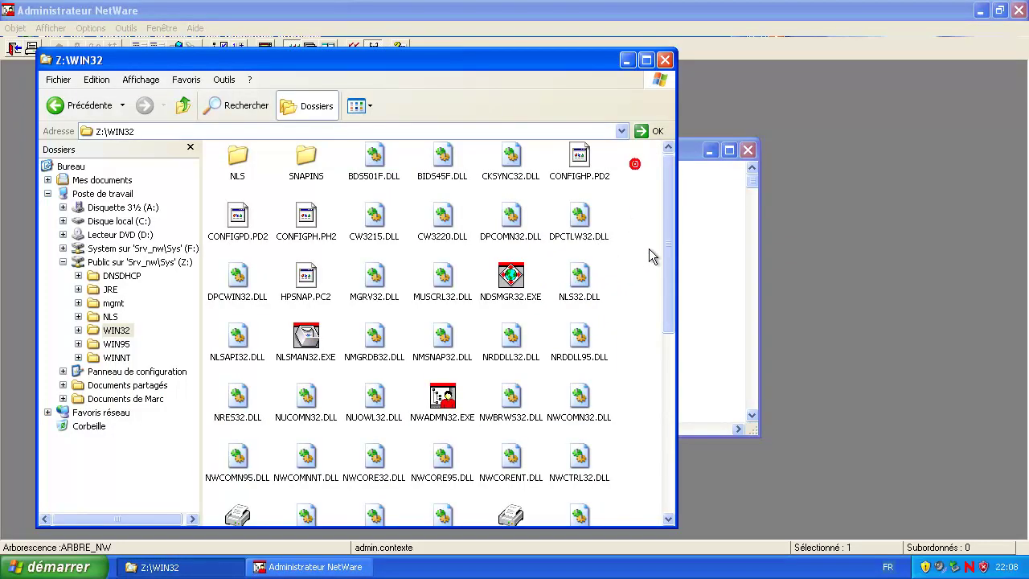
pyautogui.click(78, 116)
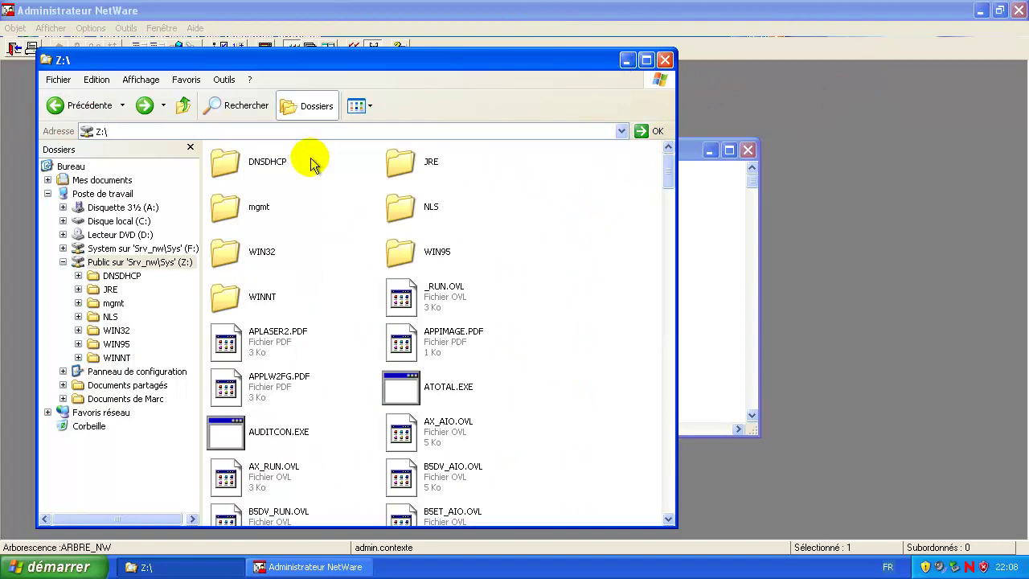
pyautogui.click(716, 175)
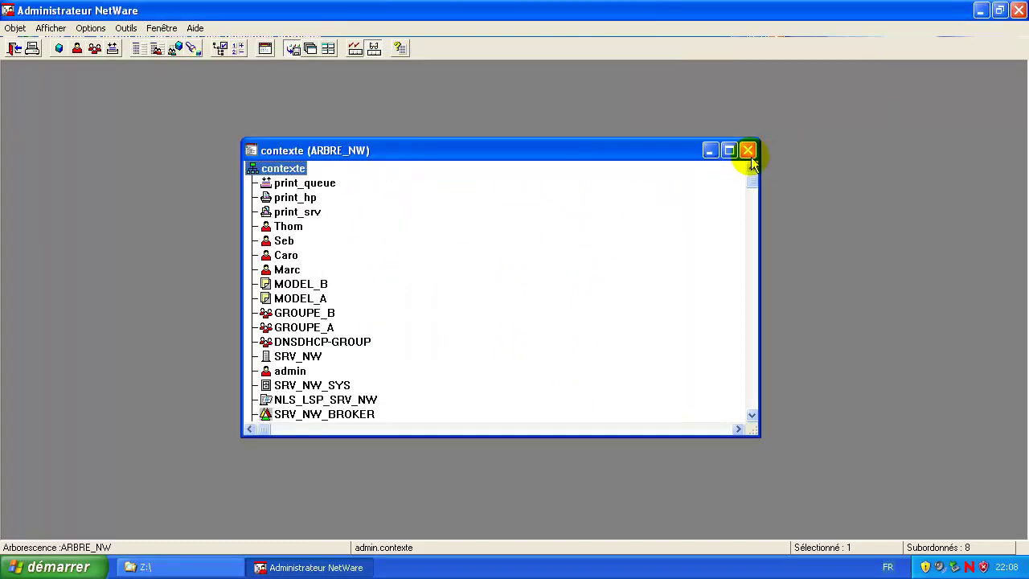
pyautogui.click(1018, 10)
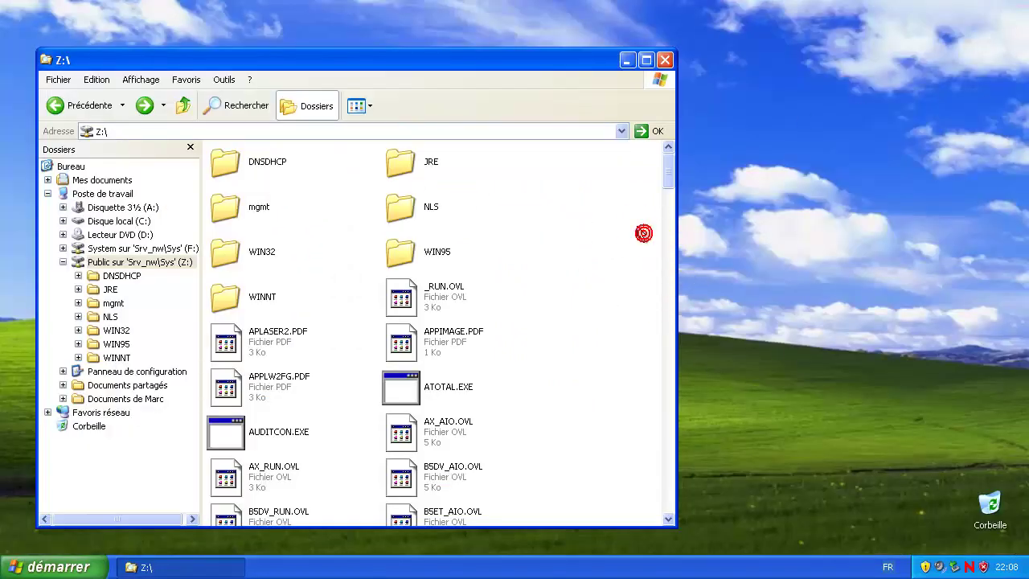
# Step: Open Z:\DNSDHCP and launch SETUP.EXE, briefly looking into the FRANCAIS folder
pyautogui.click(63, 105)
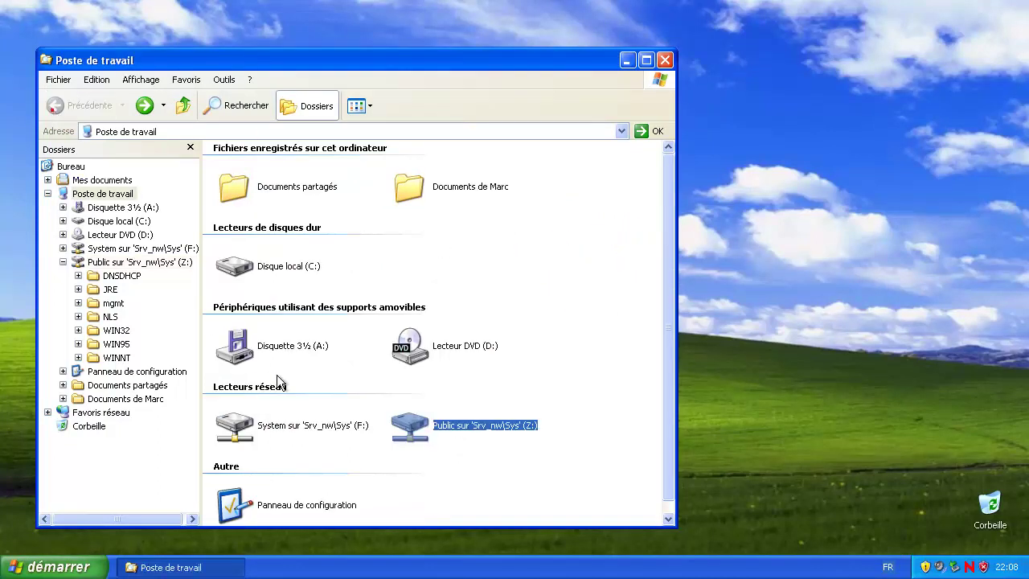
pyautogui.doubleClick(407, 422)
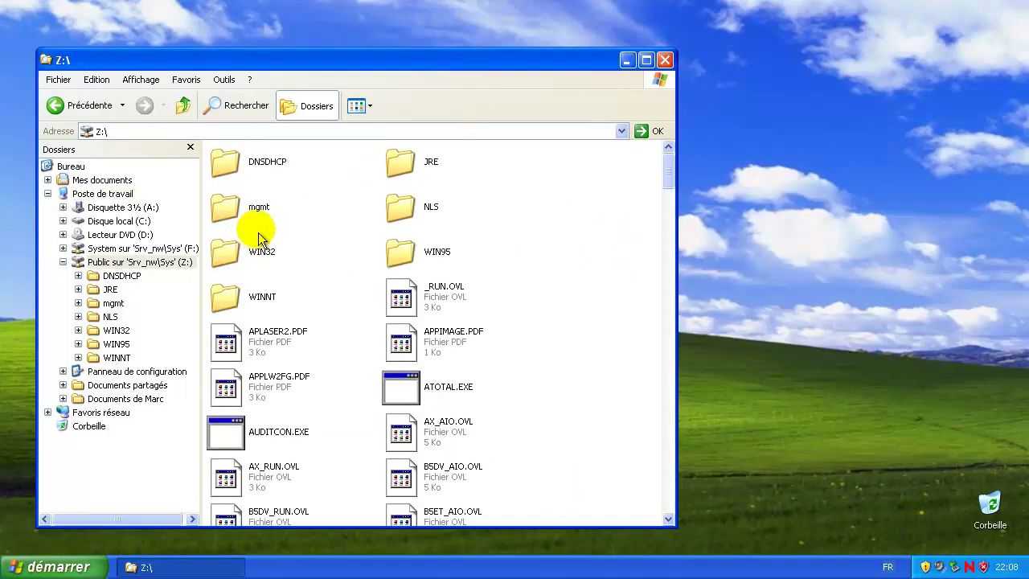
pyautogui.doubleClick(267, 165)
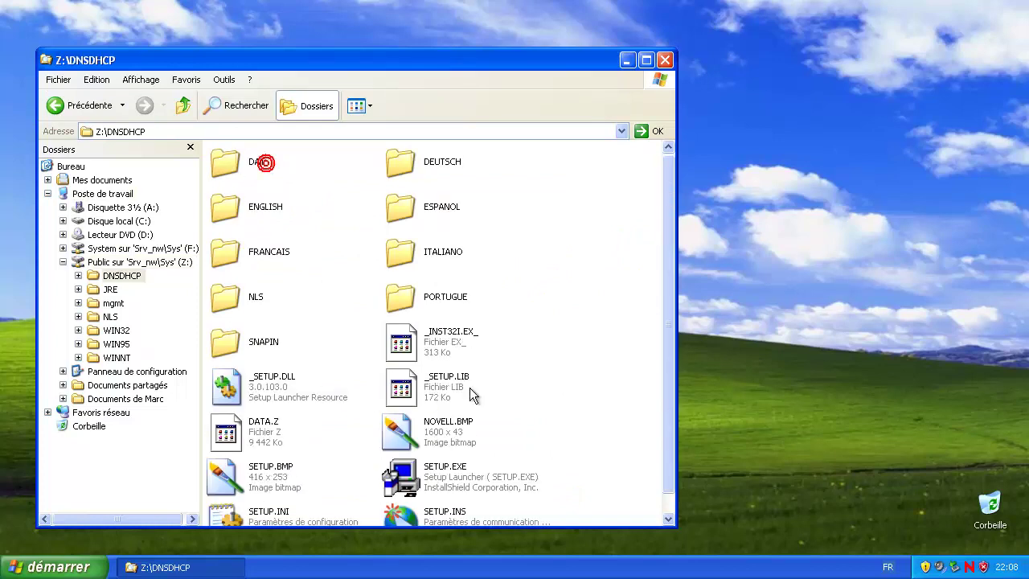
pyautogui.scroll(-1, 563, 273)
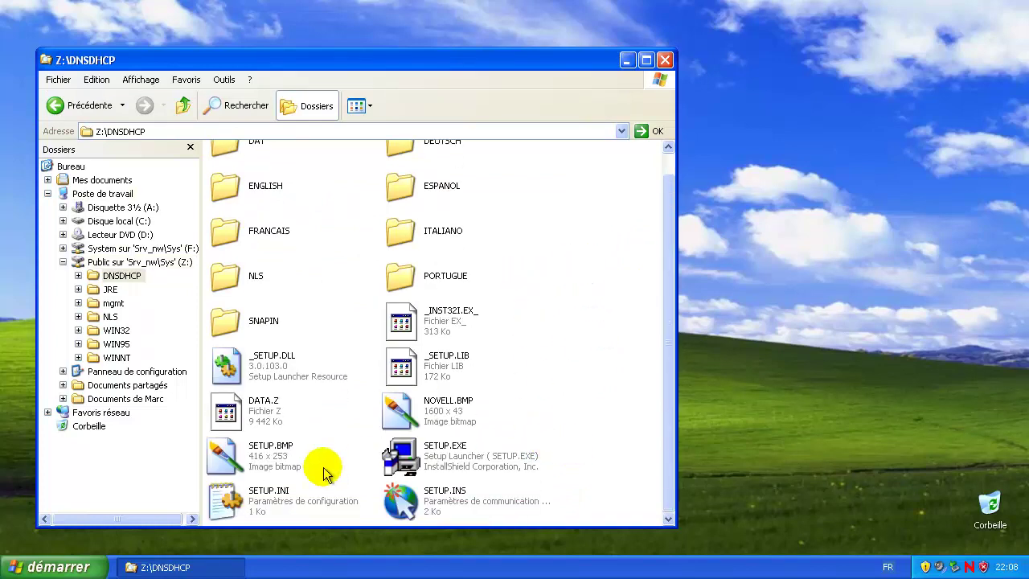
pyautogui.doubleClick(438, 457)
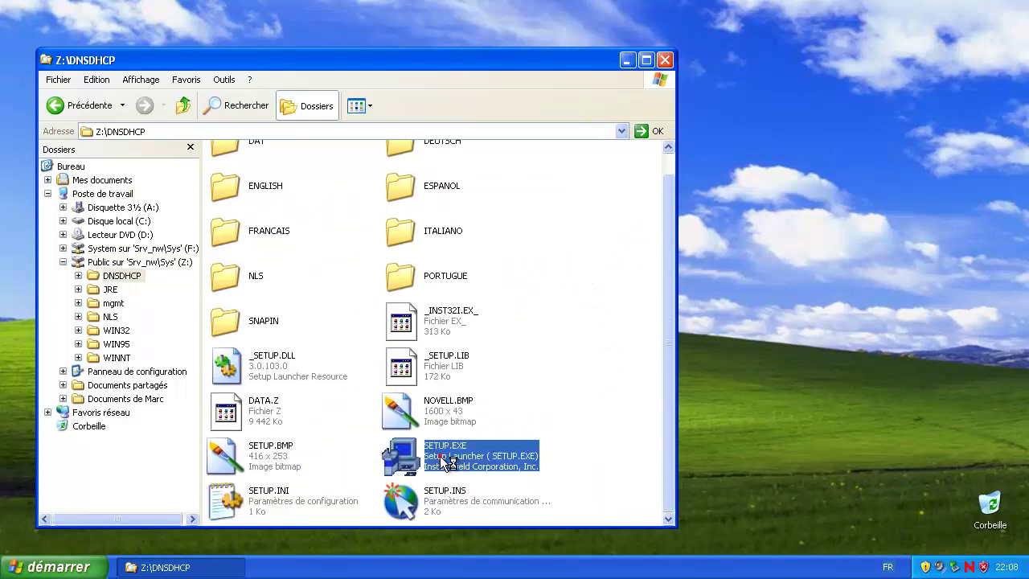
pyautogui.scroll(1, 563, 278)
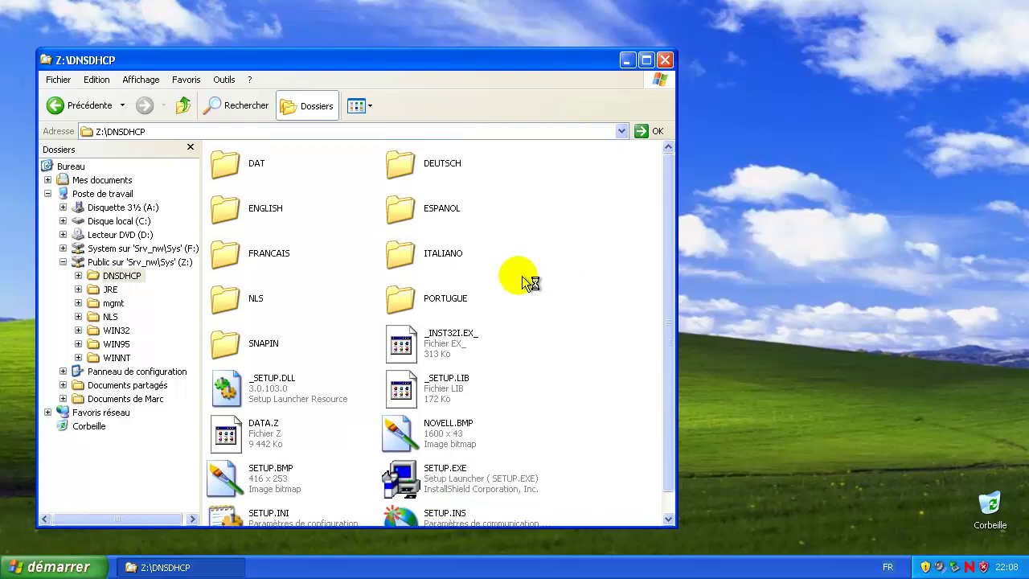
pyautogui.doubleClick(283, 257)
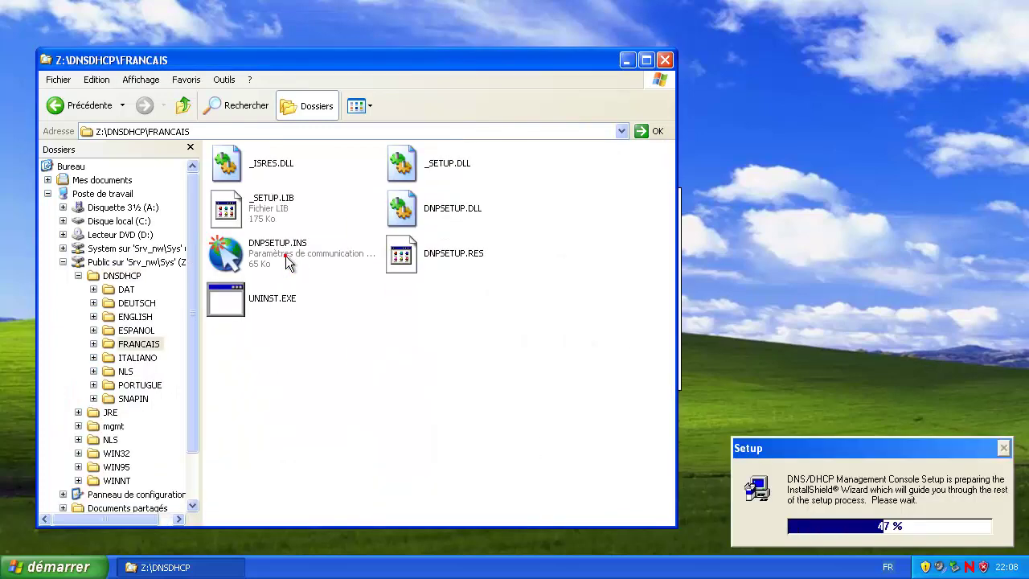
pyautogui.click(68, 107)
pyautogui.scroll(-1, 594, 434)
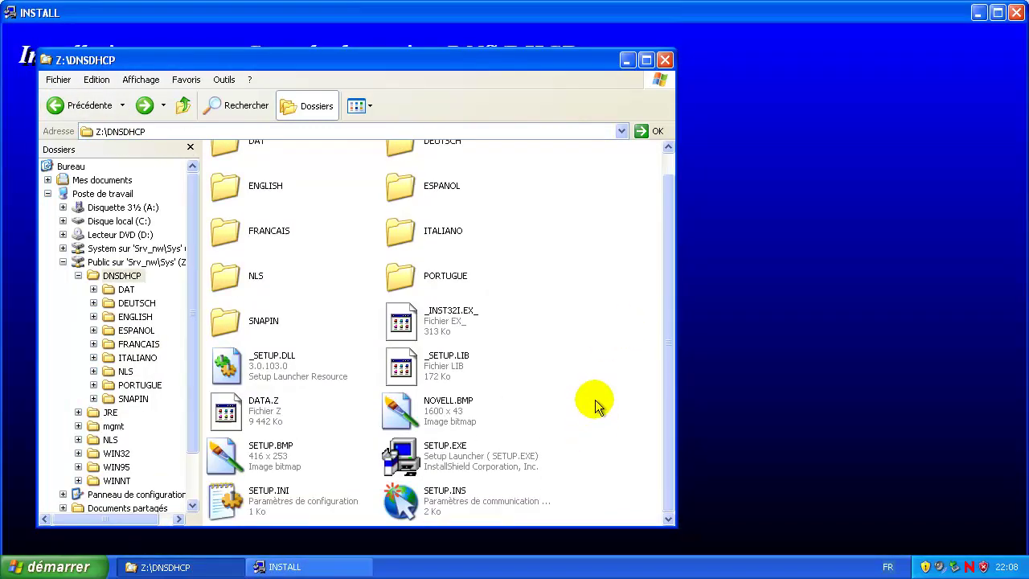
# Step: Keep the default C:\Program Files\Novell\DNSDHCP\ folder and the snap-in file copying option
pyautogui.click(627, 59)
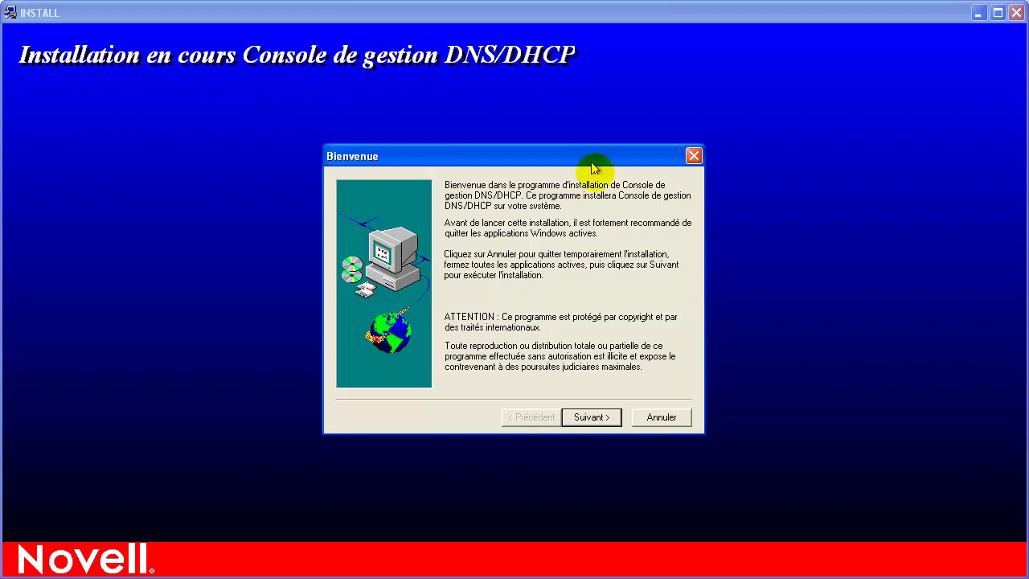
pyautogui.click(600, 420)
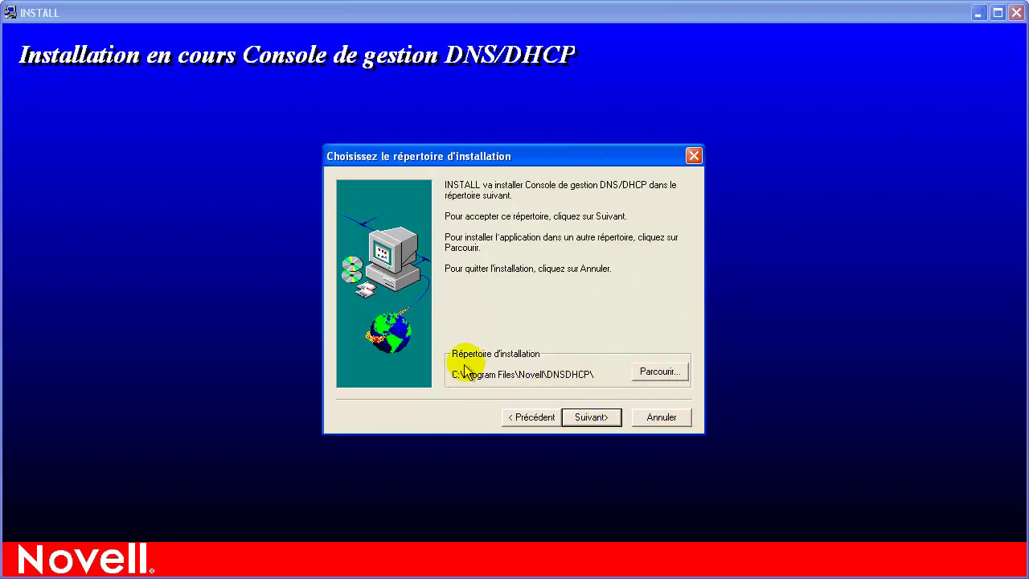
pyautogui.click(595, 420)
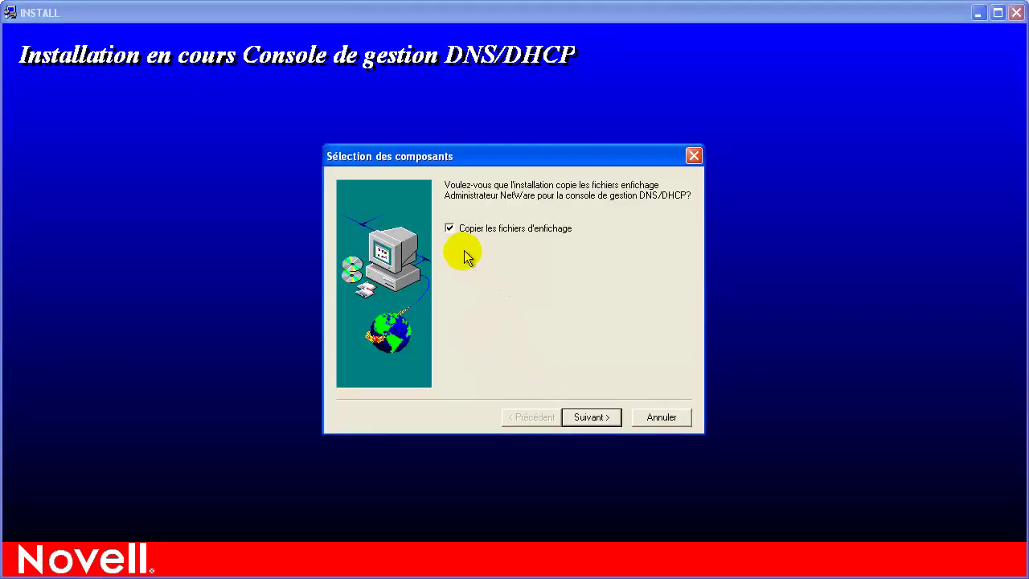
pyautogui.click(595, 417)
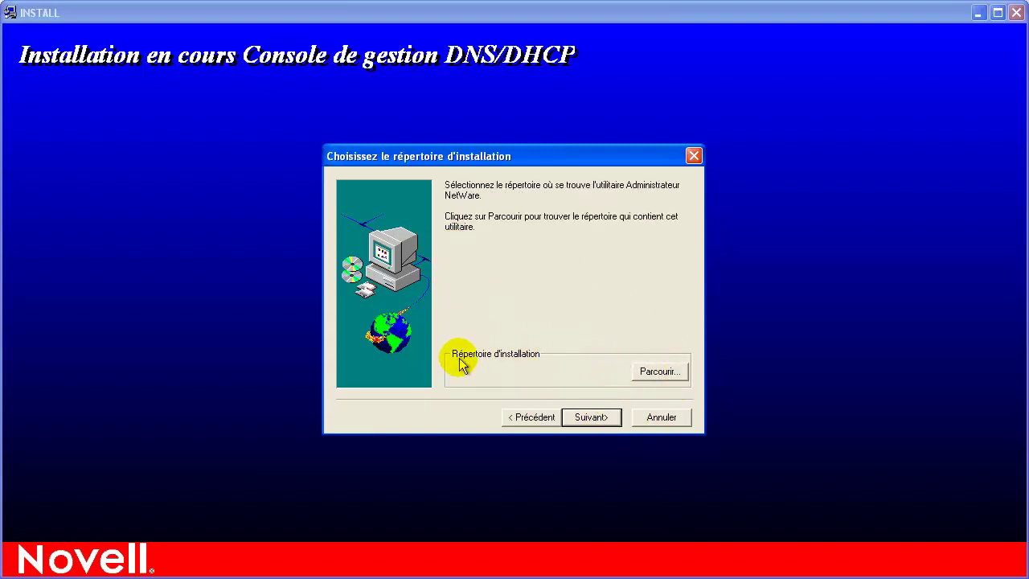
# Step: Browse to z:\win32 as NetWare Administrator's folder and allow overwriting read-only manageip.dll
pyautogui.click(661, 373)
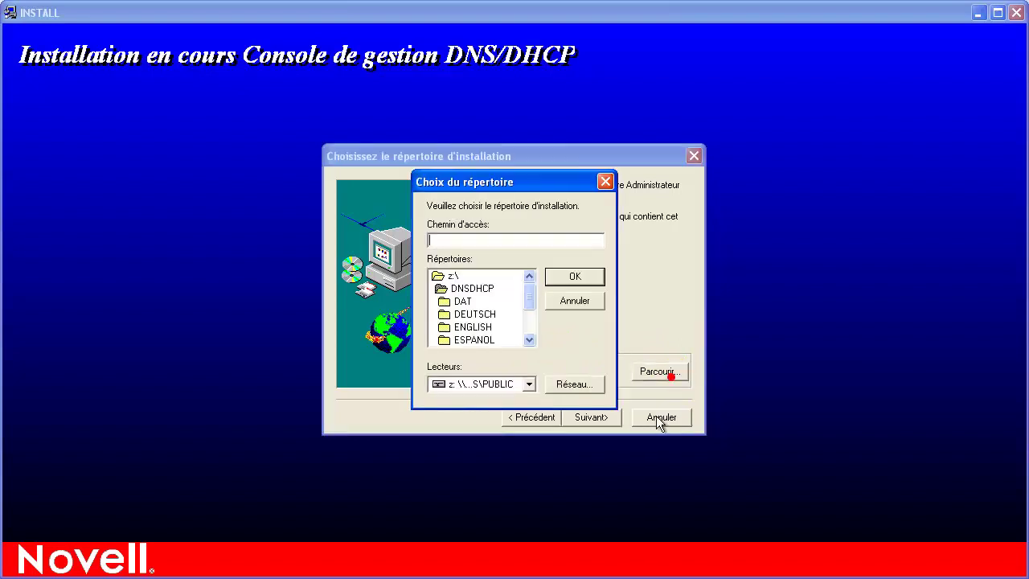
pyautogui.click(452, 277)
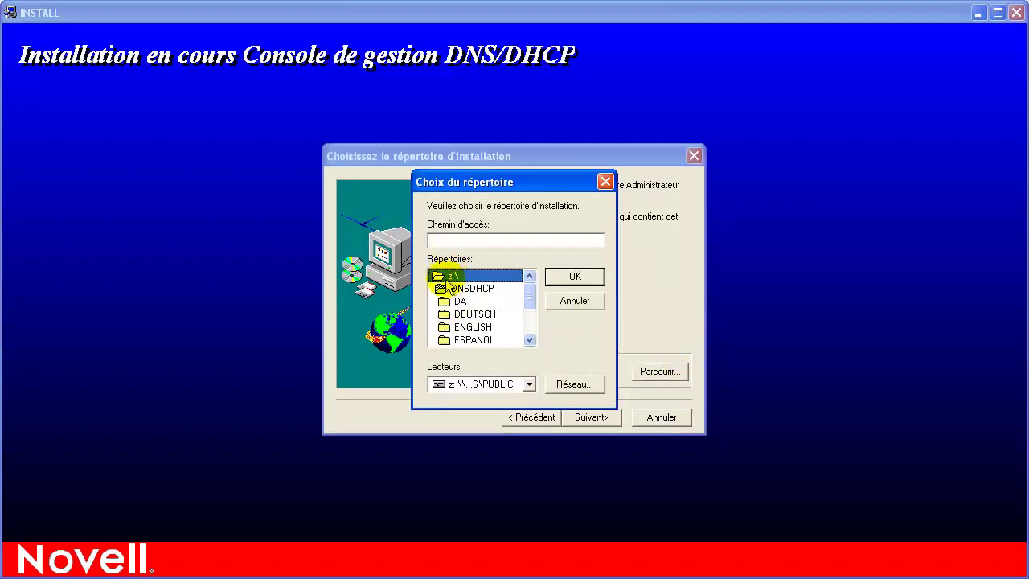
pyautogui.click(470, 288)
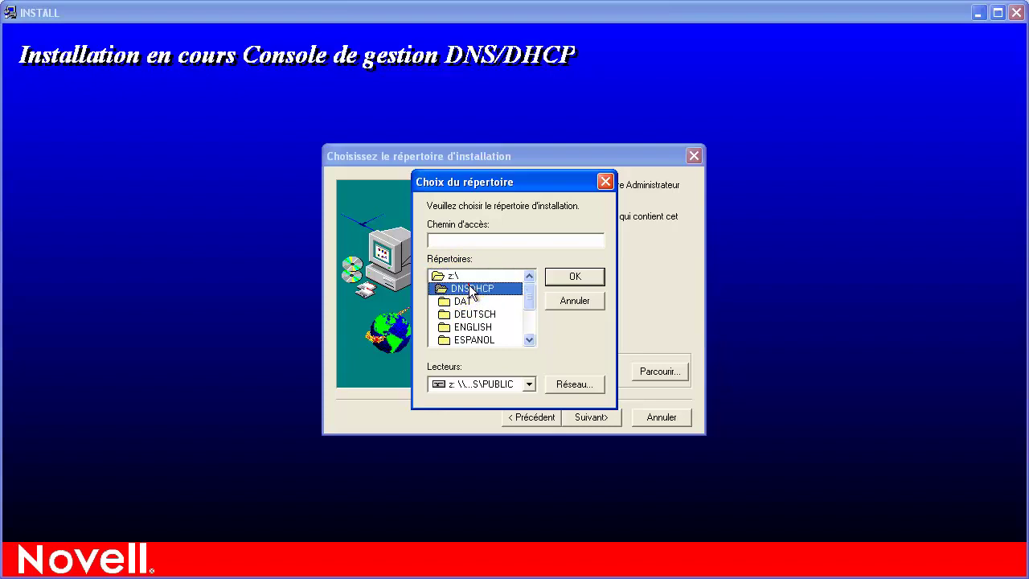
pyautogui.moveTo(455, 283)
pyautogui.mouseDown()
pyautogui.moveTo(483, 314)
pyautogui.moveTo(437, 283)
pyautogui.moveTo(455, 278)
pyautogui.mouseUp()
pyautogui.doubleClick(455, 279)
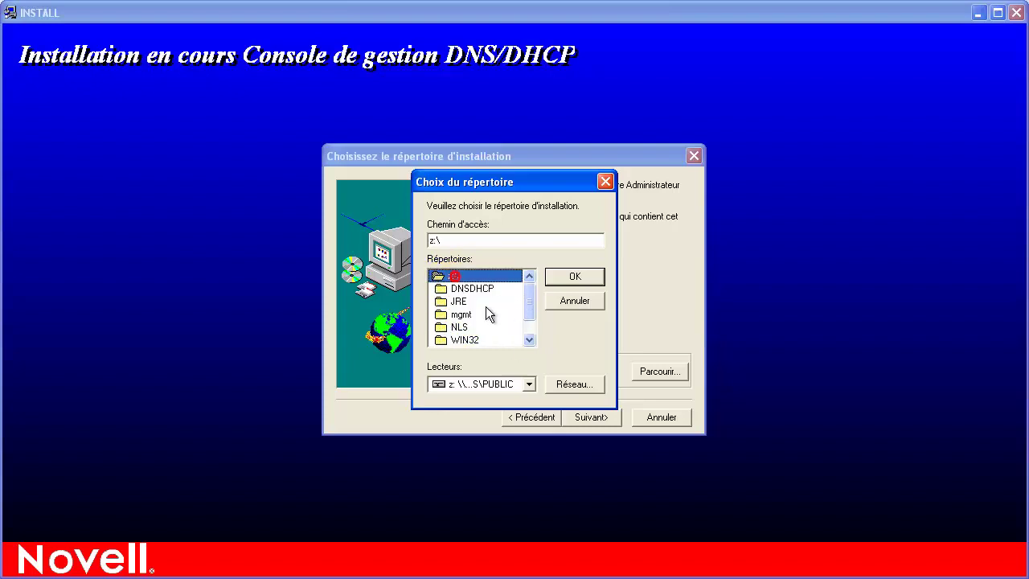
pyautogui.click(459, 341)
pyautogui.doubleClick(472, 341)
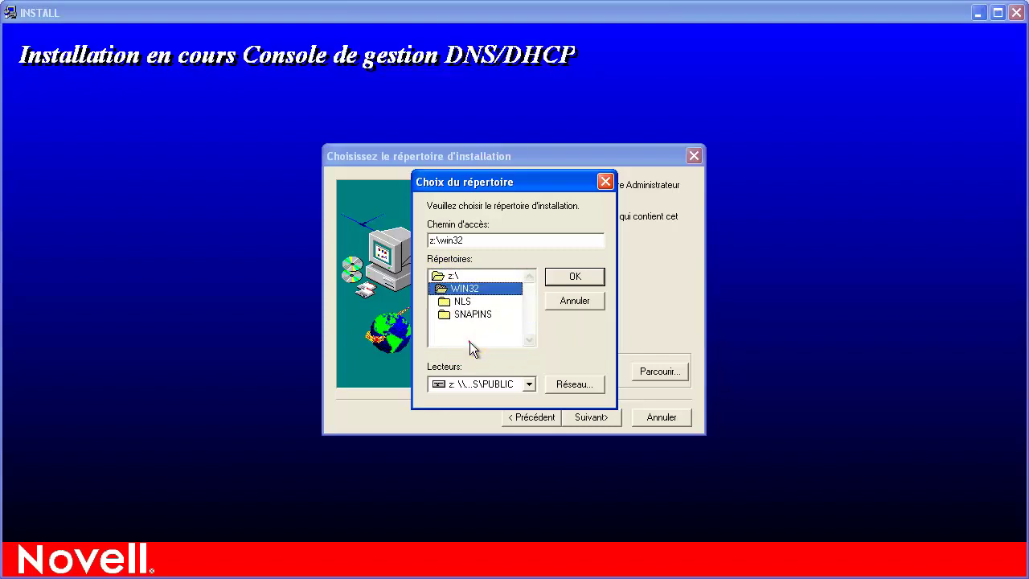
pyautogui.click(565, 279)
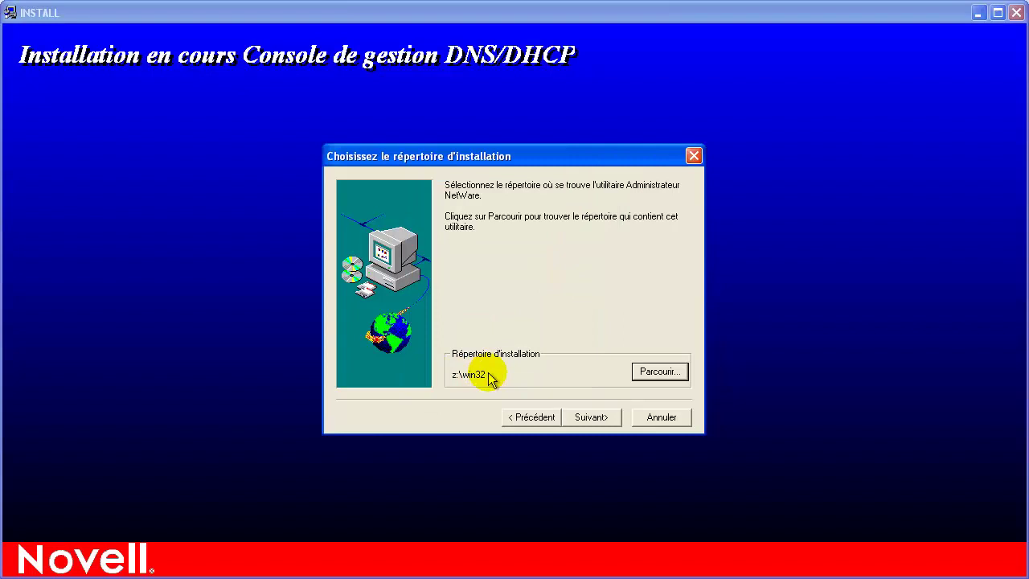
pyautogui.click(591, 418)
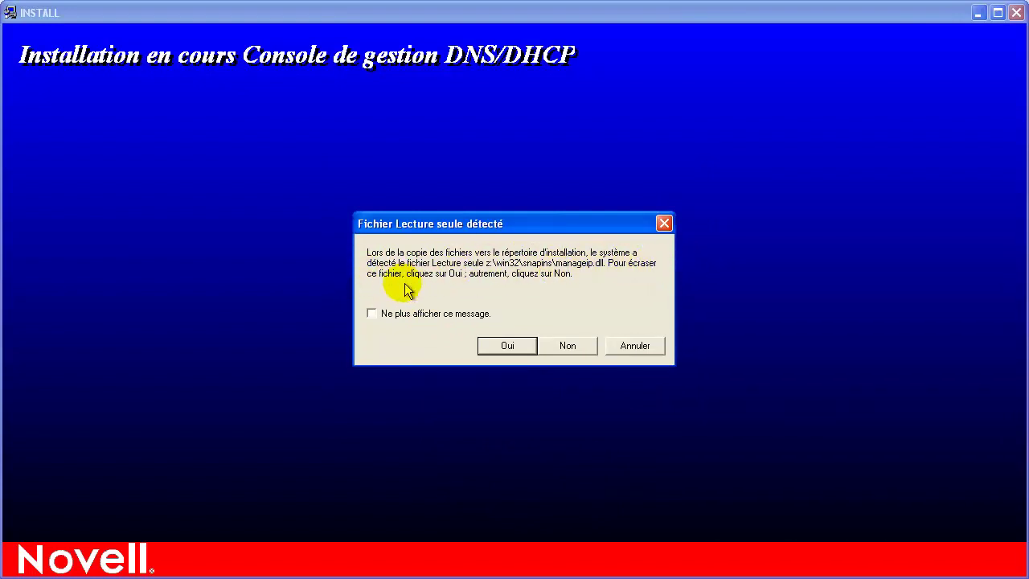
pyautogui.click(501, 348)
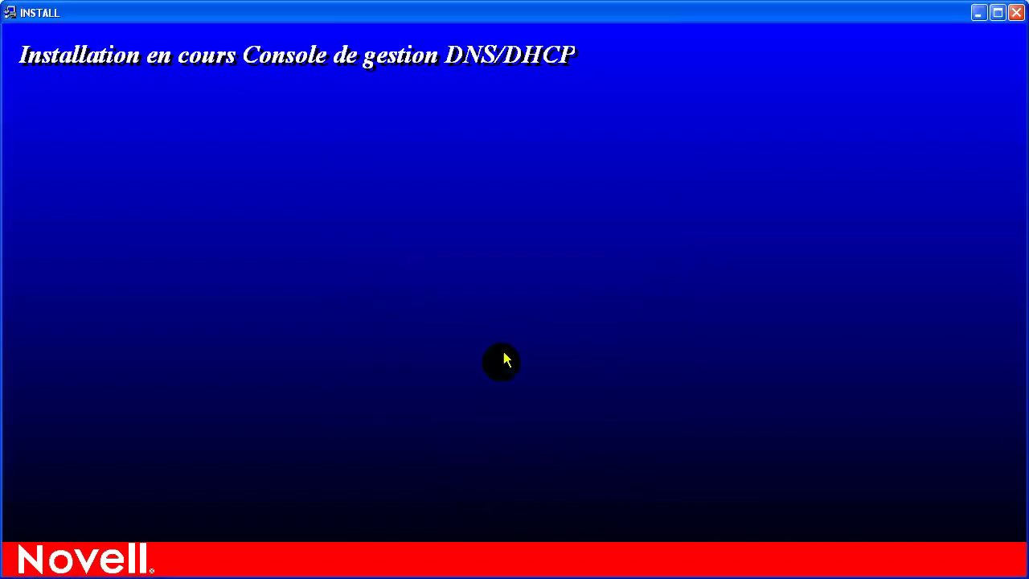
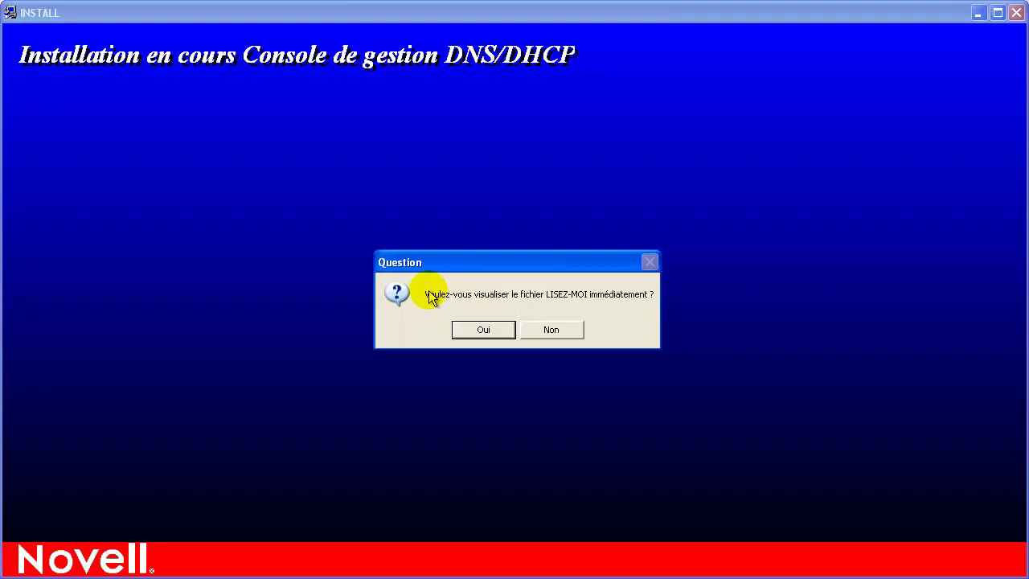
# Step: Finish the DNS/DHCP console install without the readme and clear the Novell print message
pyautogui.click(561, 329)
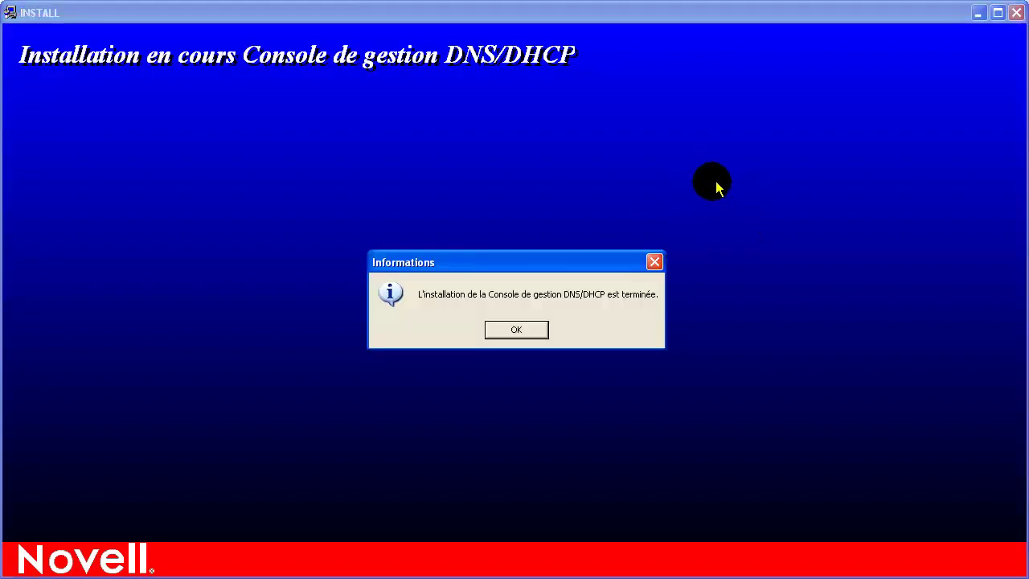
pyautogui.click(500, 329)
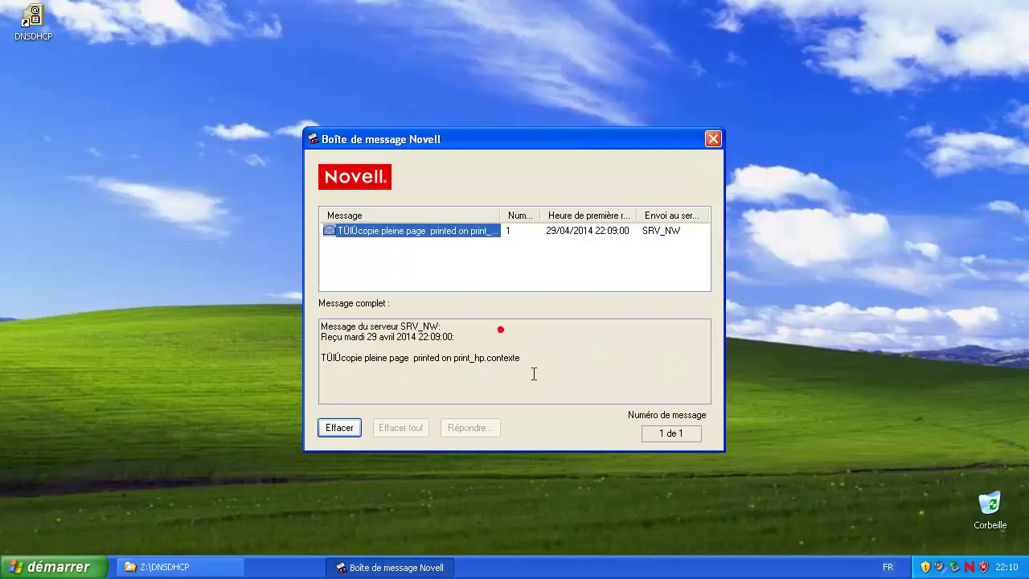
pyautogui.click(497, 280)
pyautogui.click(343, 439)
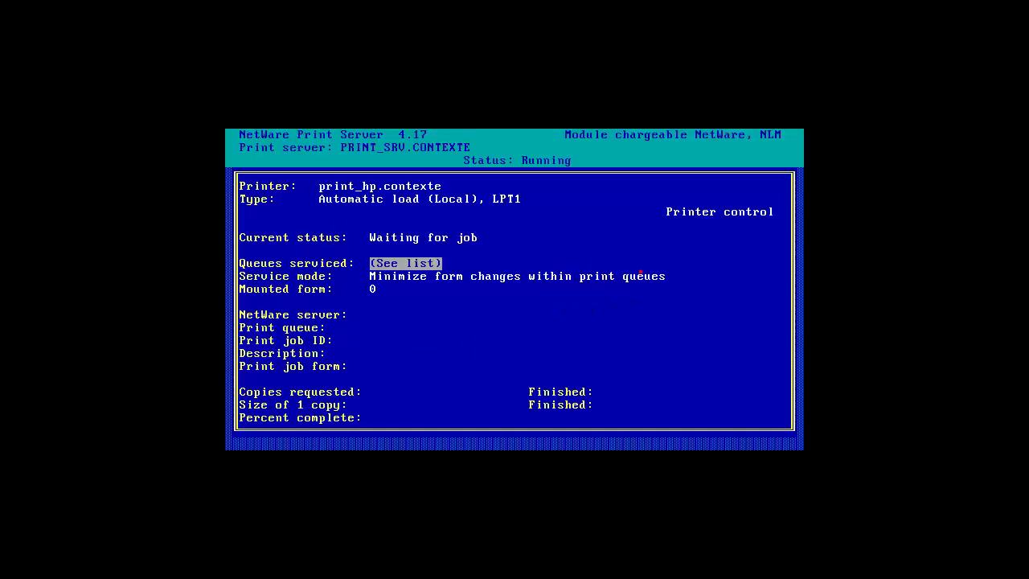
# Step: Leave the print server's Printer Status, answering Non so the print server stays loaded
pyautogui.press('Escape')
pyautogui.press('Escape')
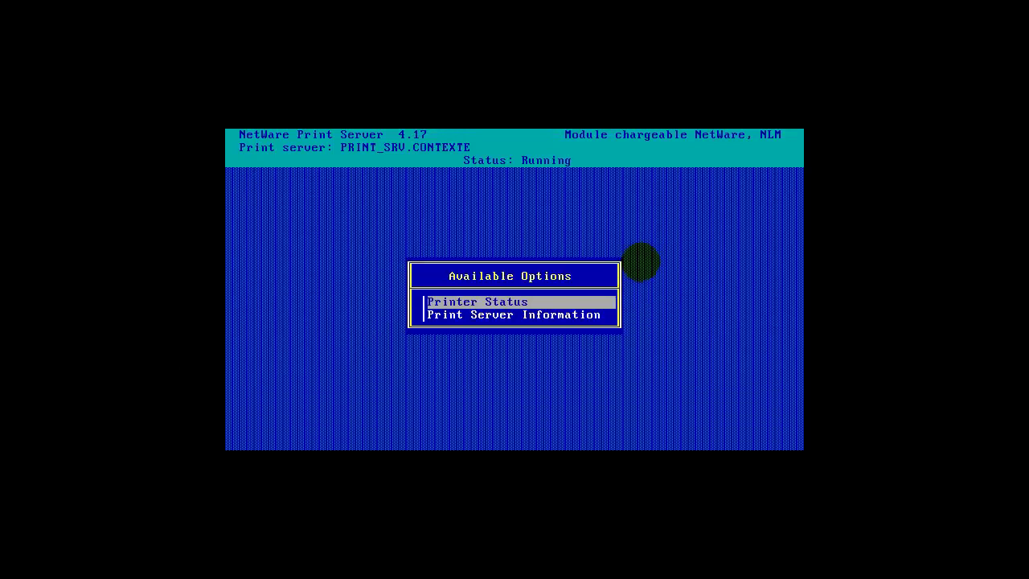
pyautogui.press('Escape')
pyautogui.press('Down')
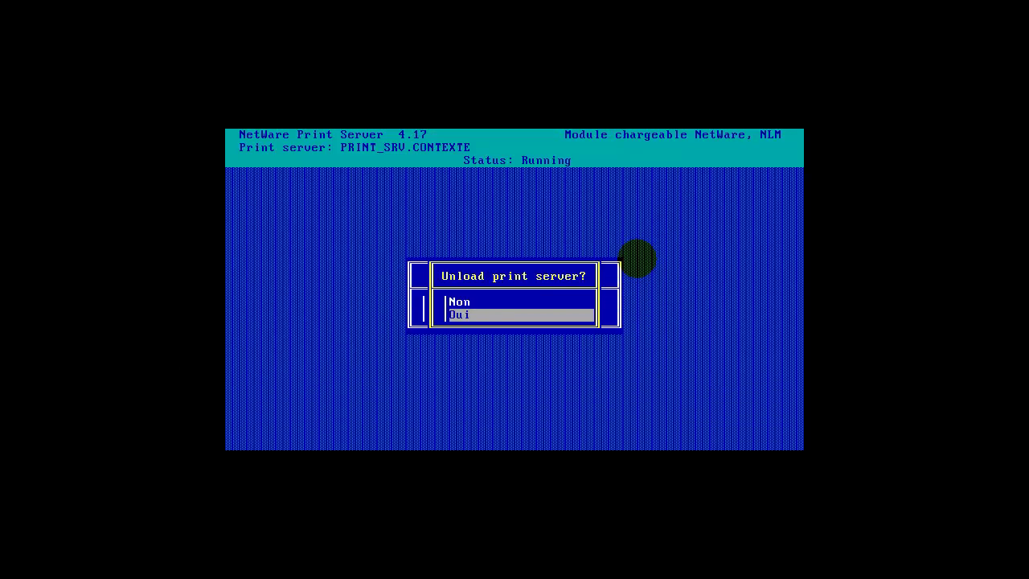
pyautogui.press('Up')
pyautogui.press('Return')
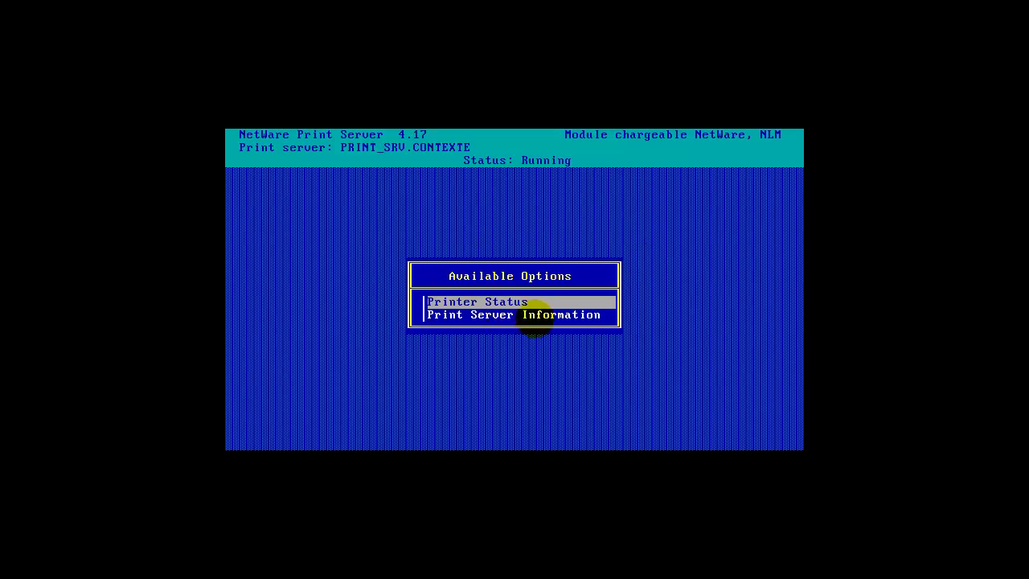
pyautogui.press('Escape')
pyautogui.press('Return')
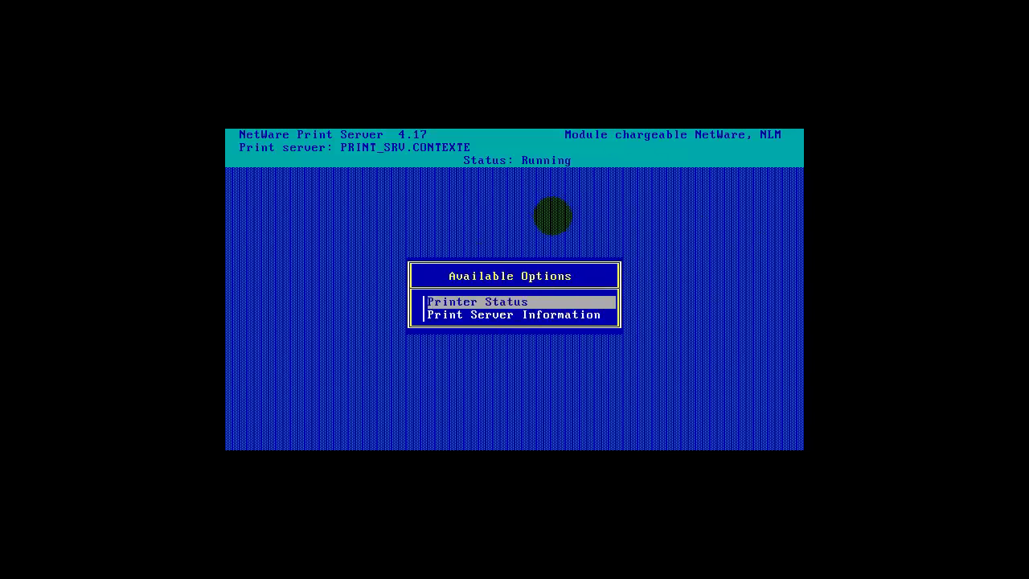
# Step: Switch the NetWare server to screen 1, the System Console
pyautogui.hotkey('ctrl', 'Escape')
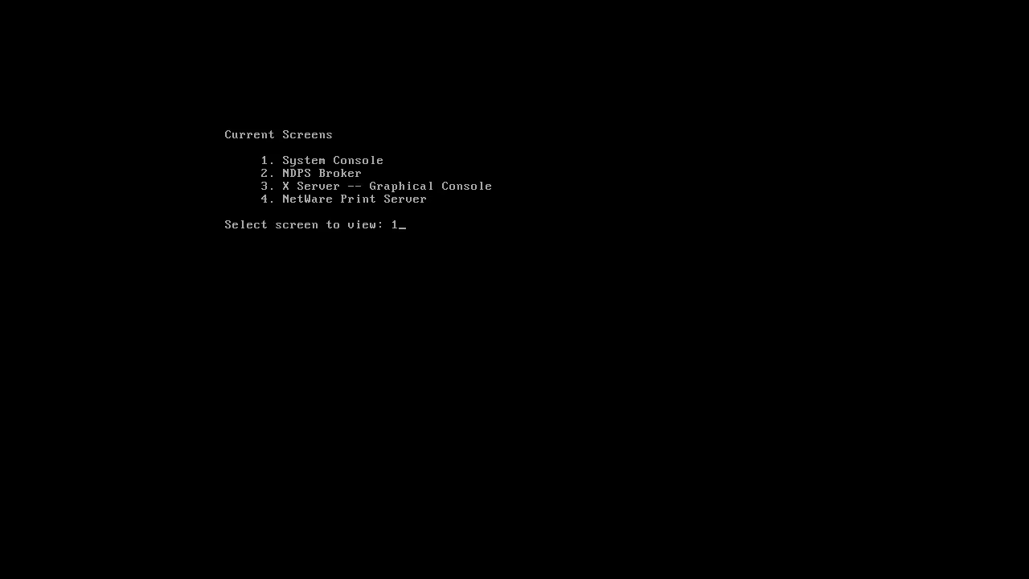
pyautogui.write('1')
pyautogui.press('Return')
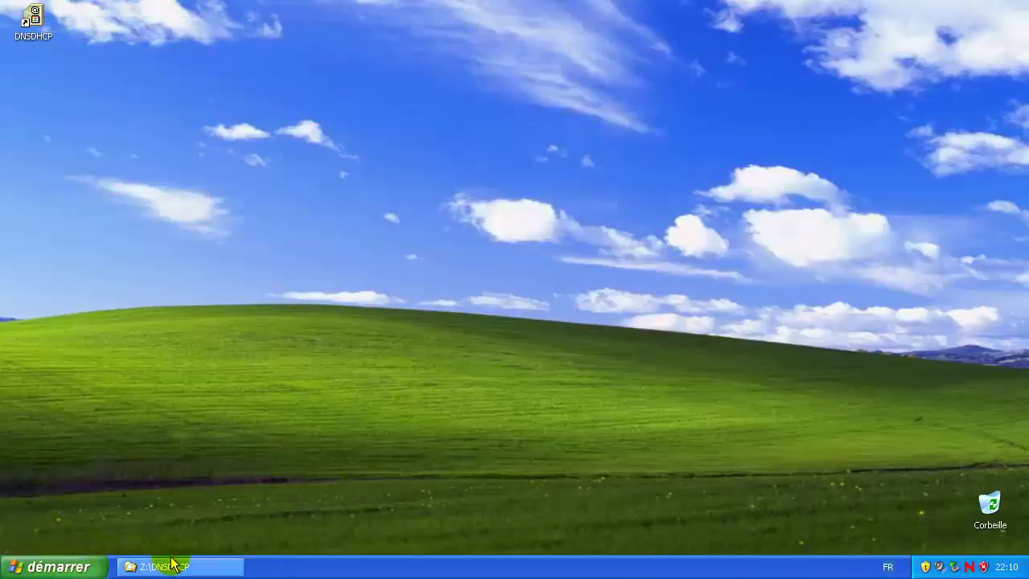
# Step: In Explorer, go from Z:\DNSDHCP to Z:\WIN32 and select NWADMN32.EXE
pyautogui.click(181, 567)
pyautogui.scroll(1, 255, 273)
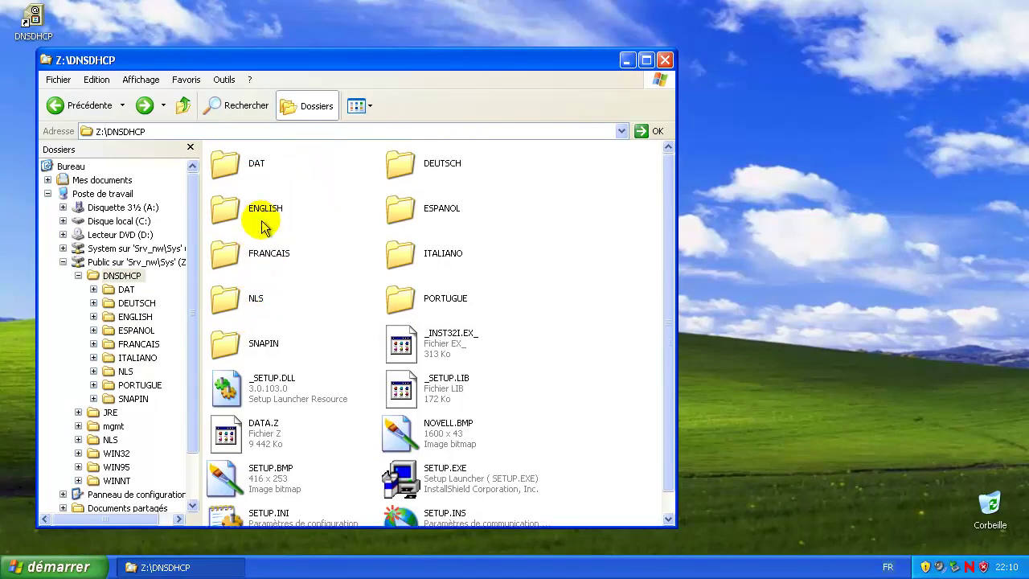
pyautogui.click(54, 105)
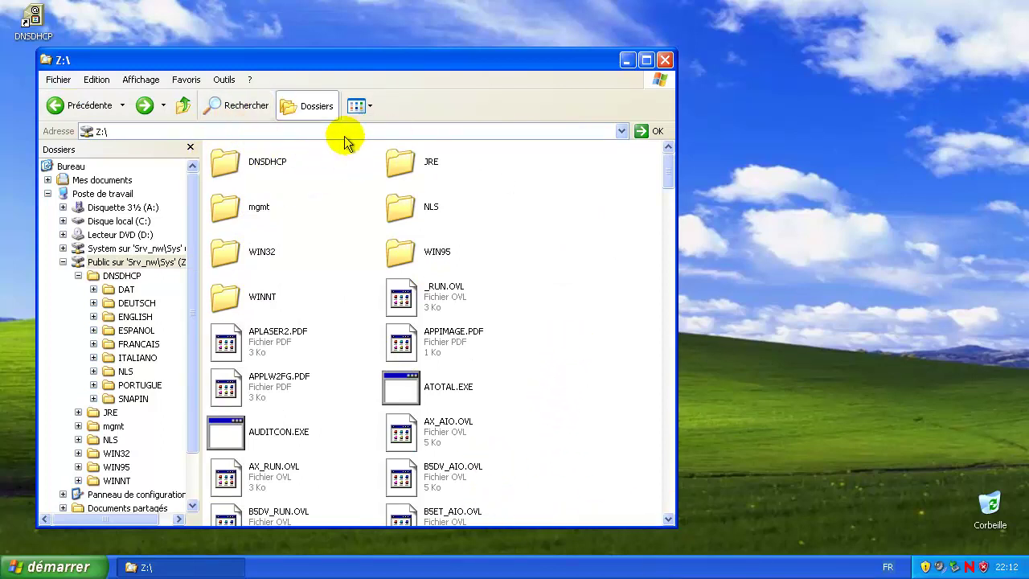
pyautogui.click(144, 105)
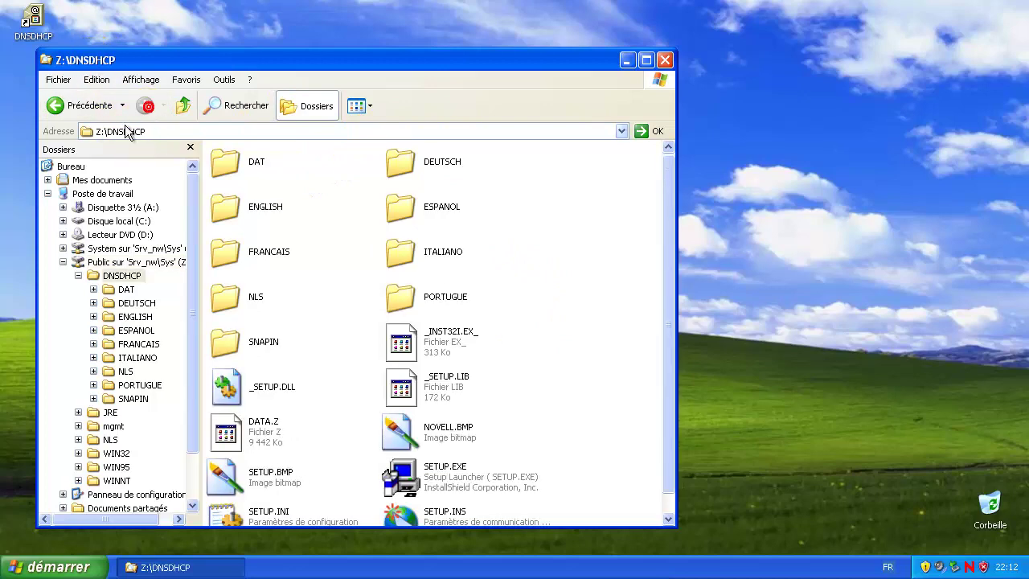
pyautogui.click(61, 106)
pyautogui.hotkey('alt', 'Left')
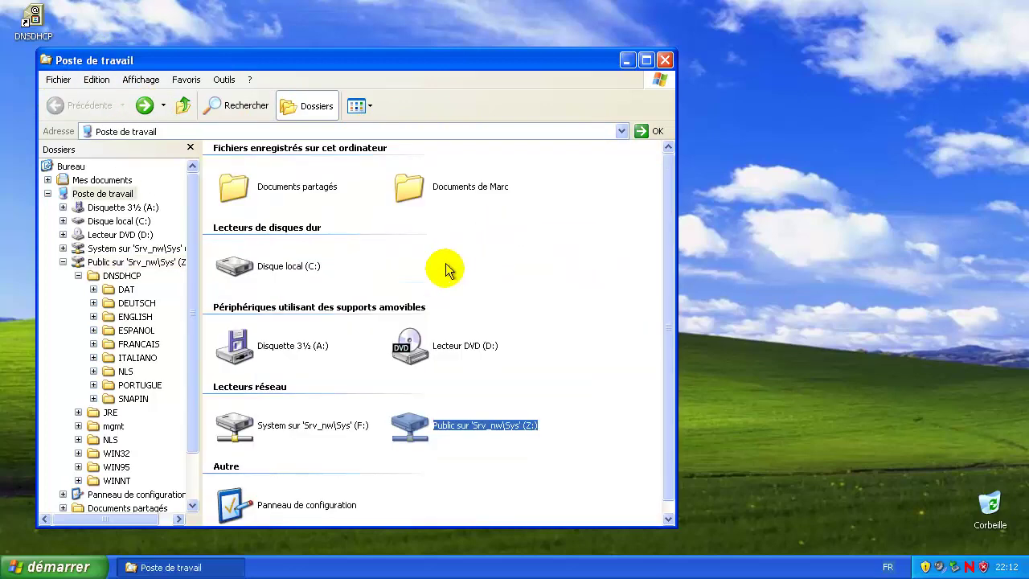
pyautogui.hotkey('alt', 'Right')
pyautogui.scroll(-5, 341, 287)
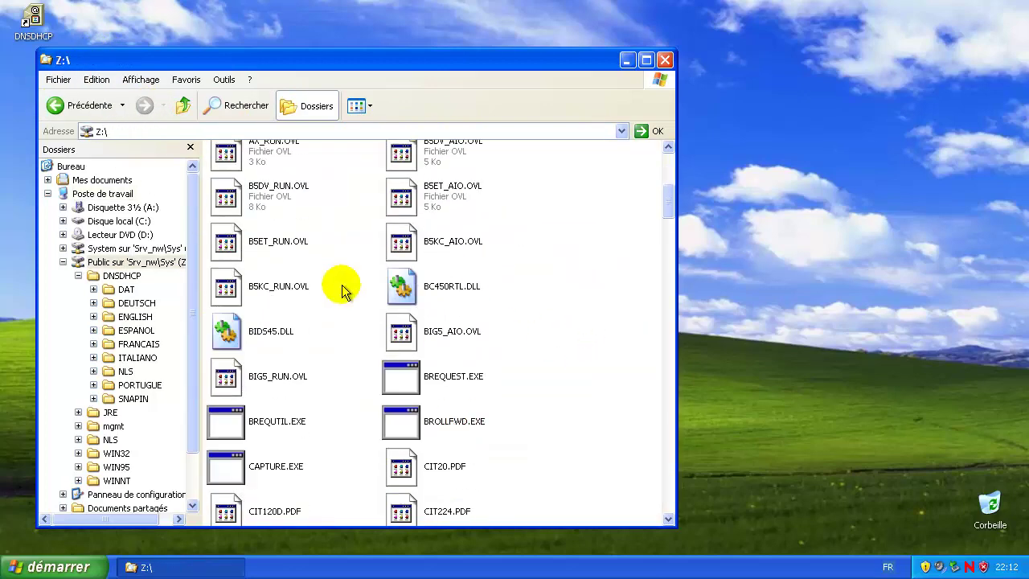
pyautogui.scroll(4, 341, 292)
pyautogui.scroll(2, 341, 291)
pyautogui.doubleClick(241, 251)
pyautogui.click(442, 394)
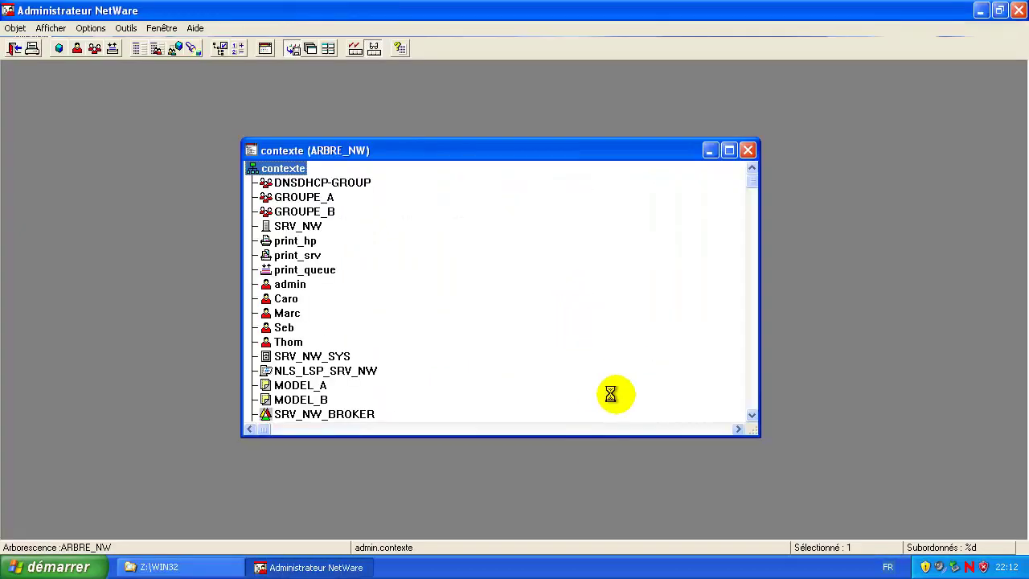
# Step: Start Console de gestion DNS-DHCP from NetWare Administrator's Outils menu
pyautogui.click(118, 30)
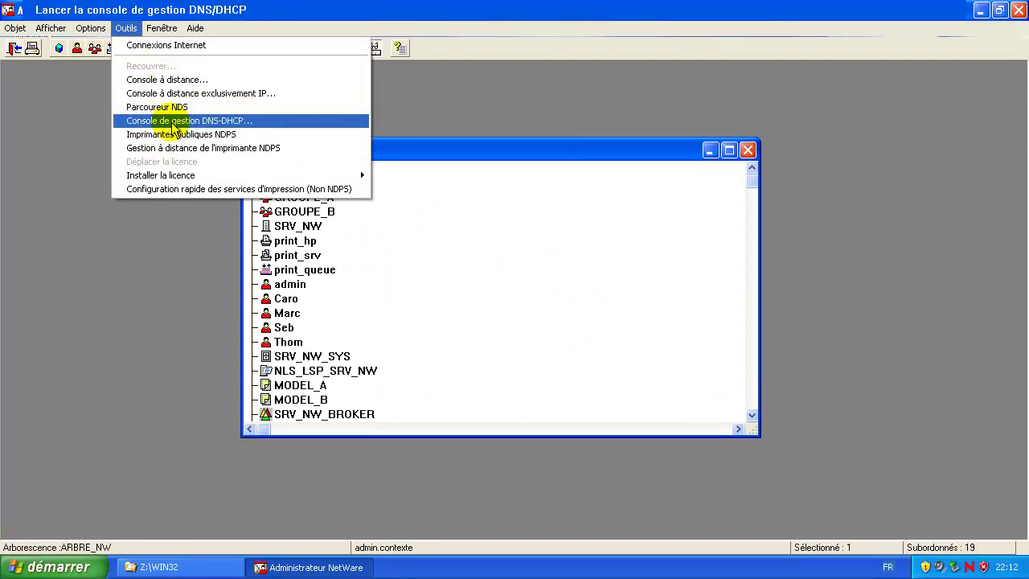
pyautogui.click(173, 122)
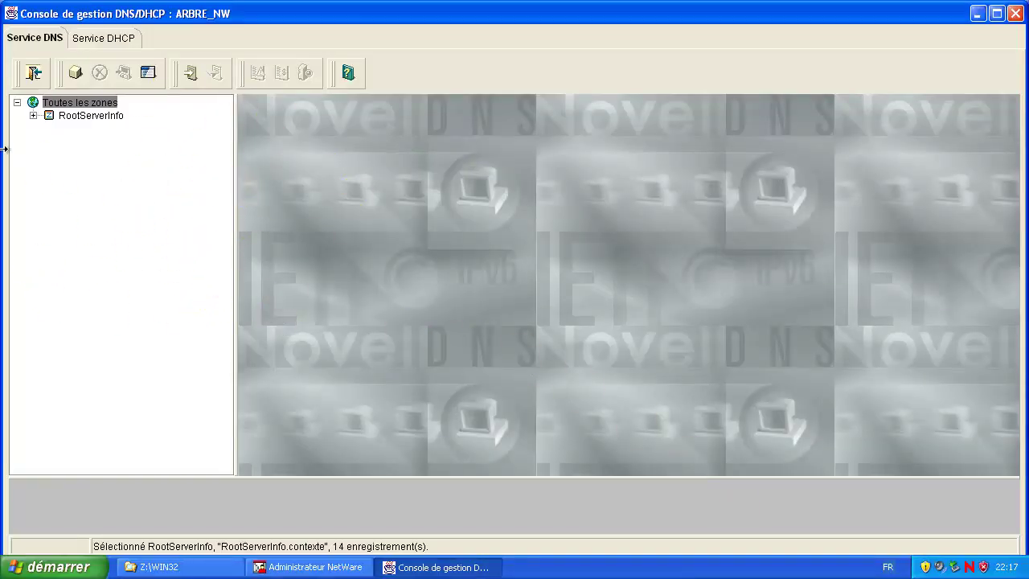
# Step: On the Service DHCP tab, create server DHCP_SRV_NW for SRV_NW.contexte and check its details
pyautogui.click(109, 40)
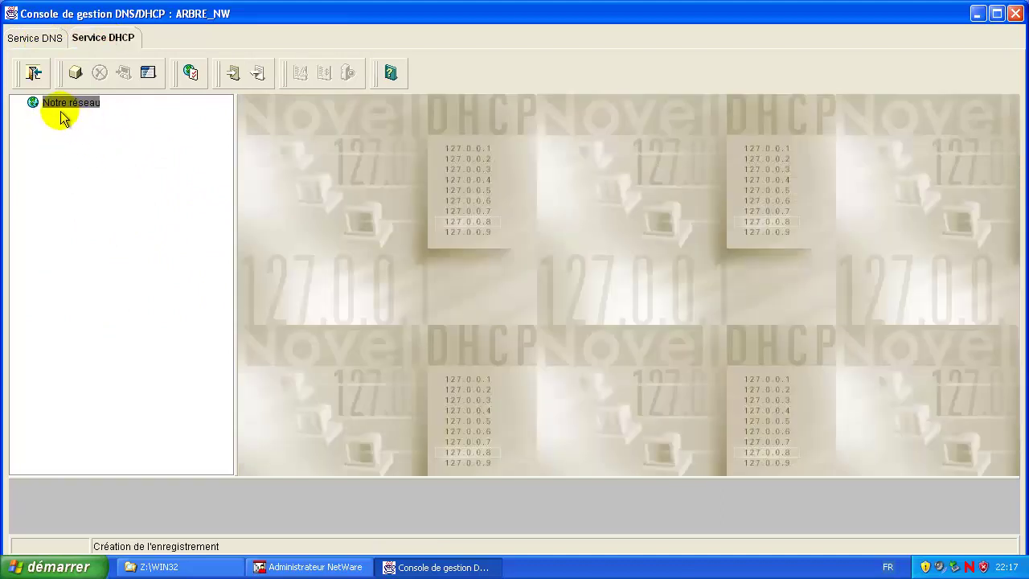
pyautogui.click(77, 73)
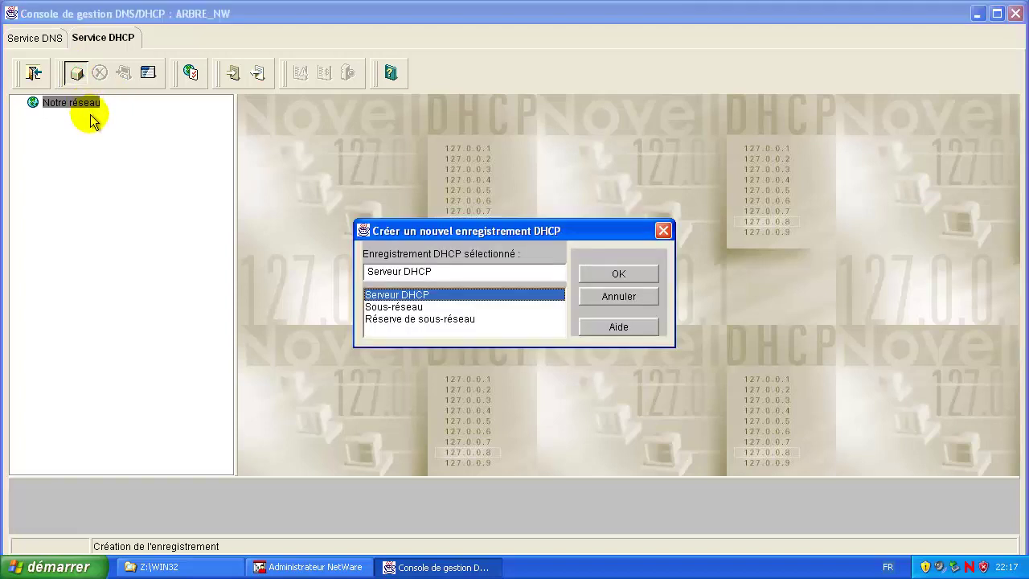
pyautogui.click(618, 274)
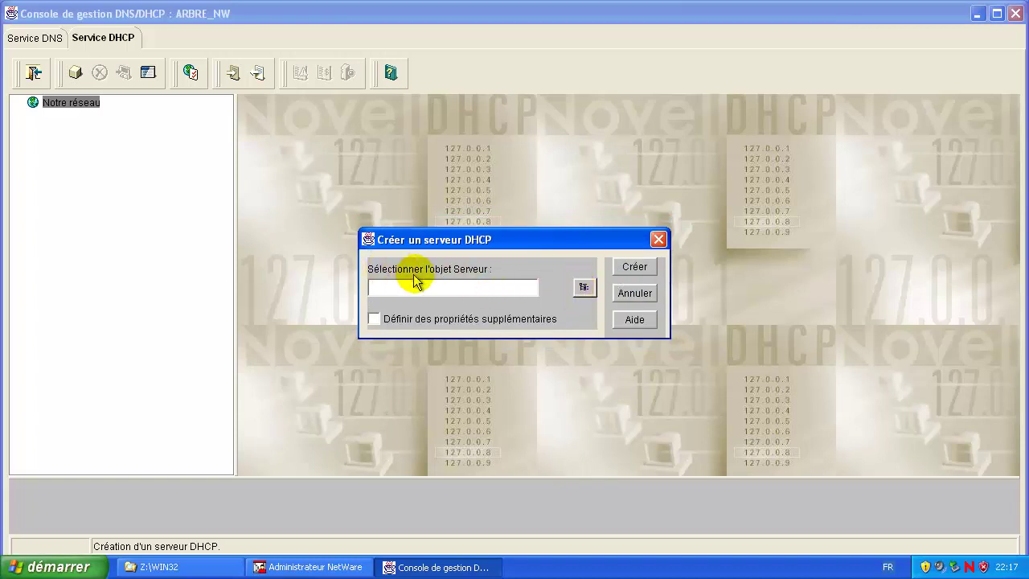
pyautogui.click(584, 290)
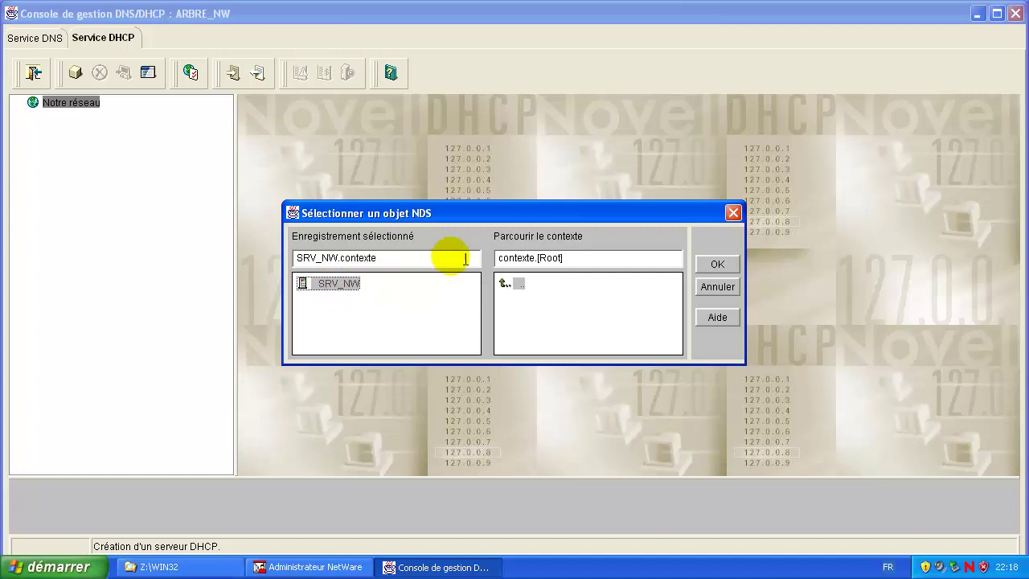
pyautogui.doubleClick(506, 285)
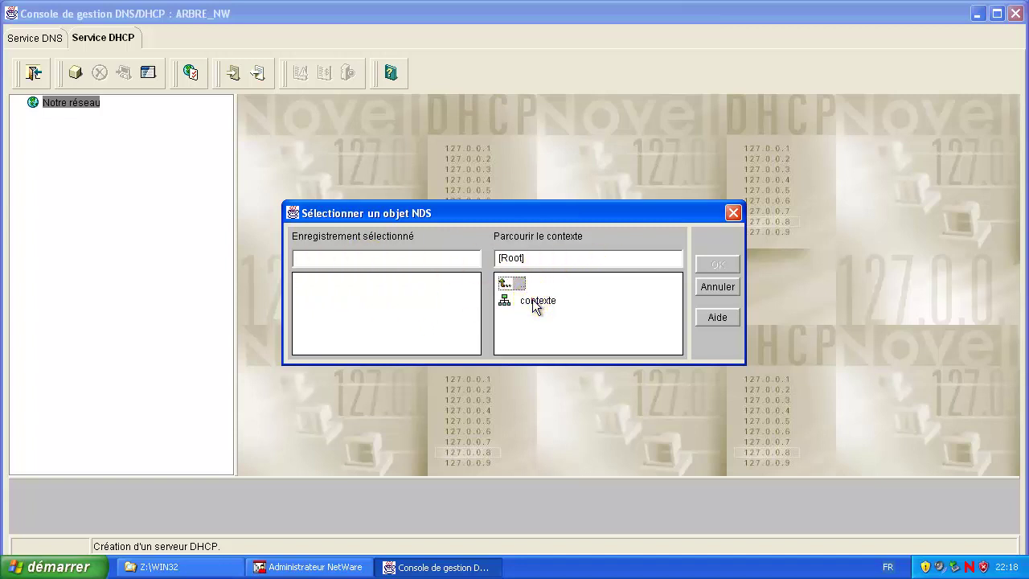
pyautogui.click(535, 303)
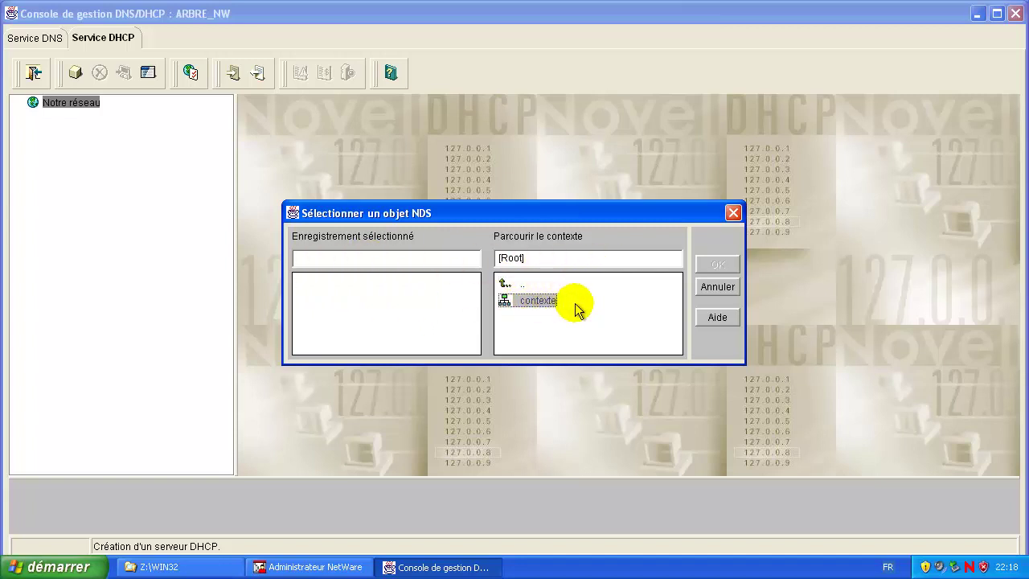
pyautogui.doubleClick(530, 300)
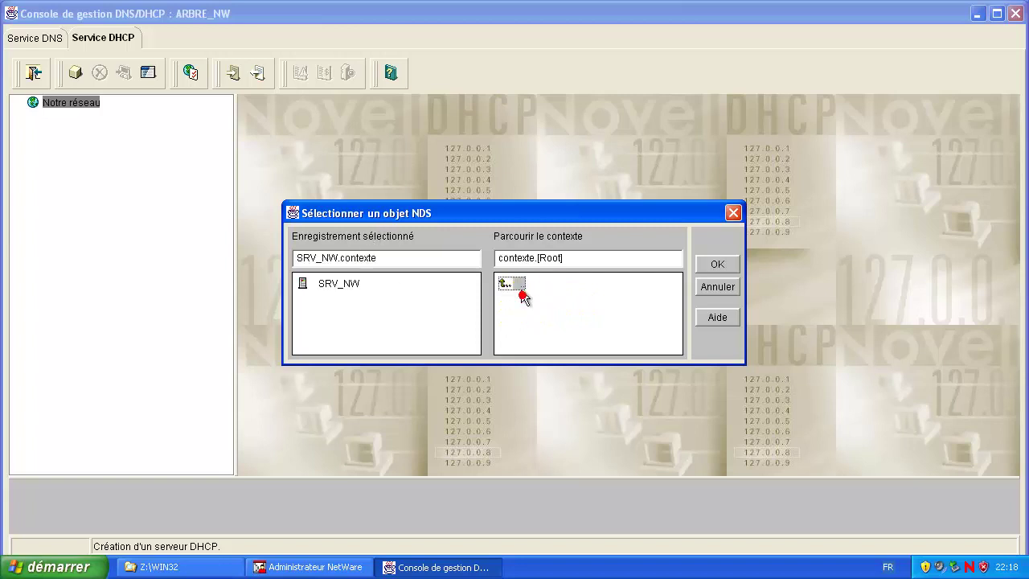
pyautogui.click(336, 286)
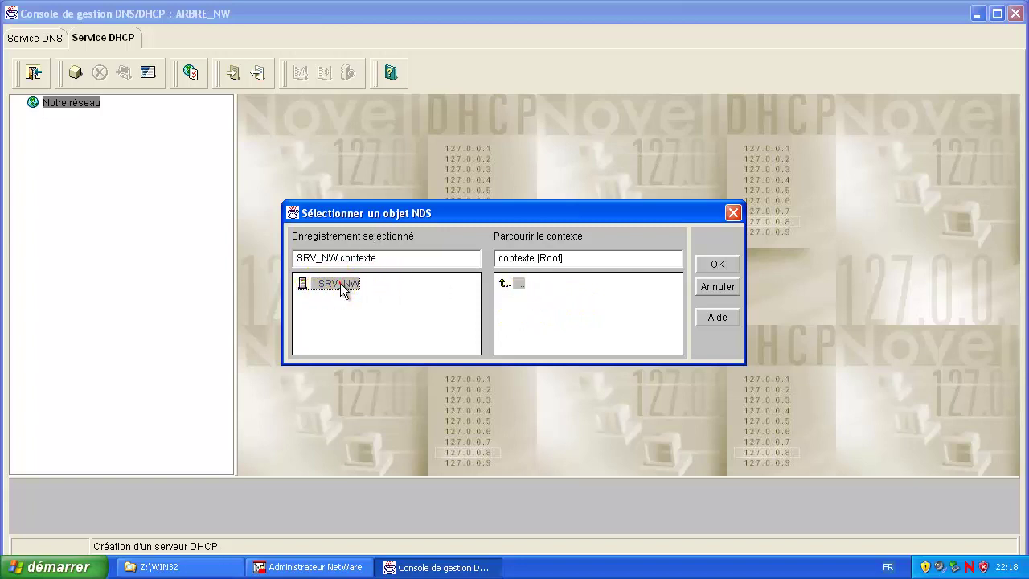
pyautogui.click(727, 262)
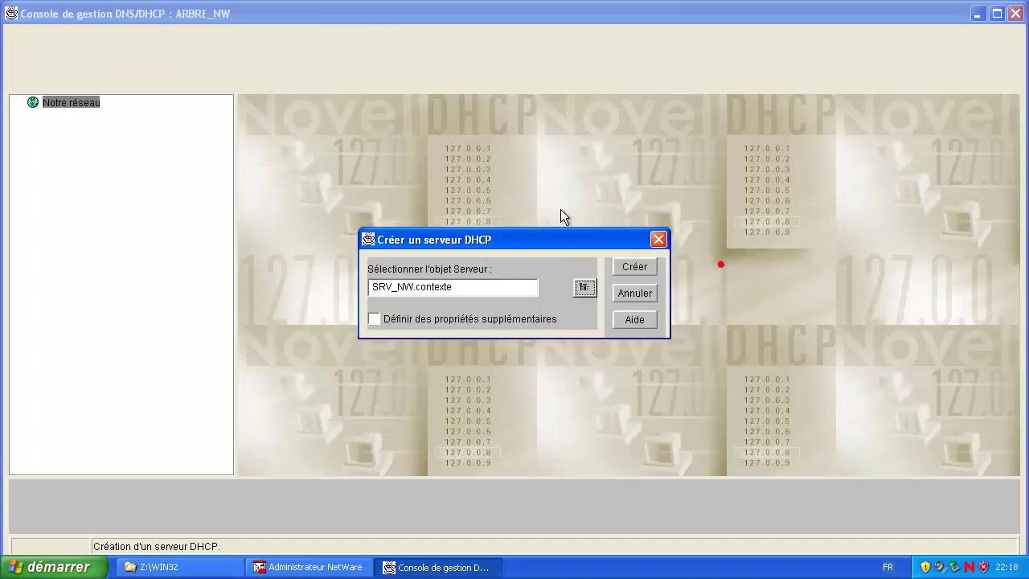
pyautogui.click(643, 273)
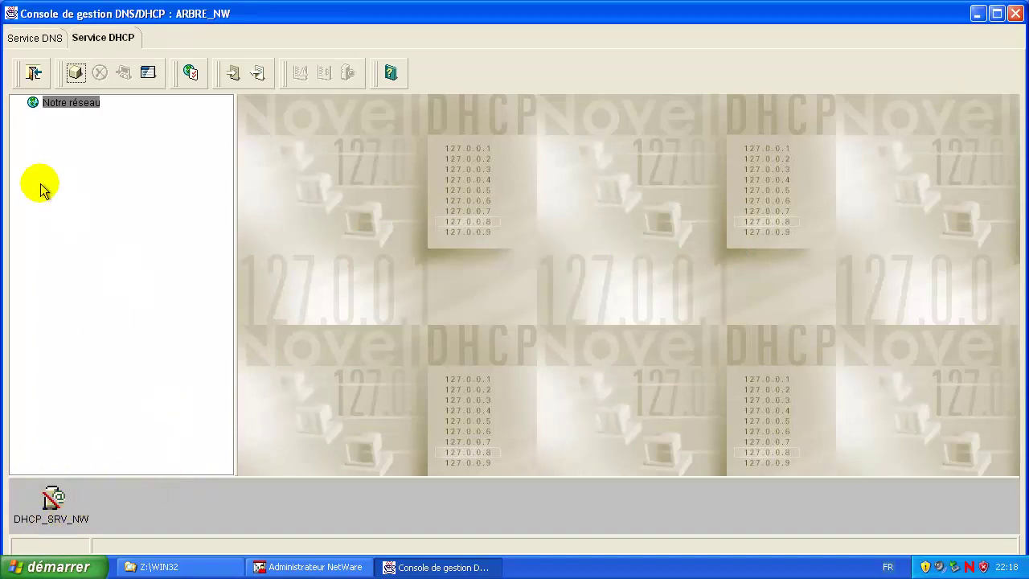
pyautogui.click(53, 503)
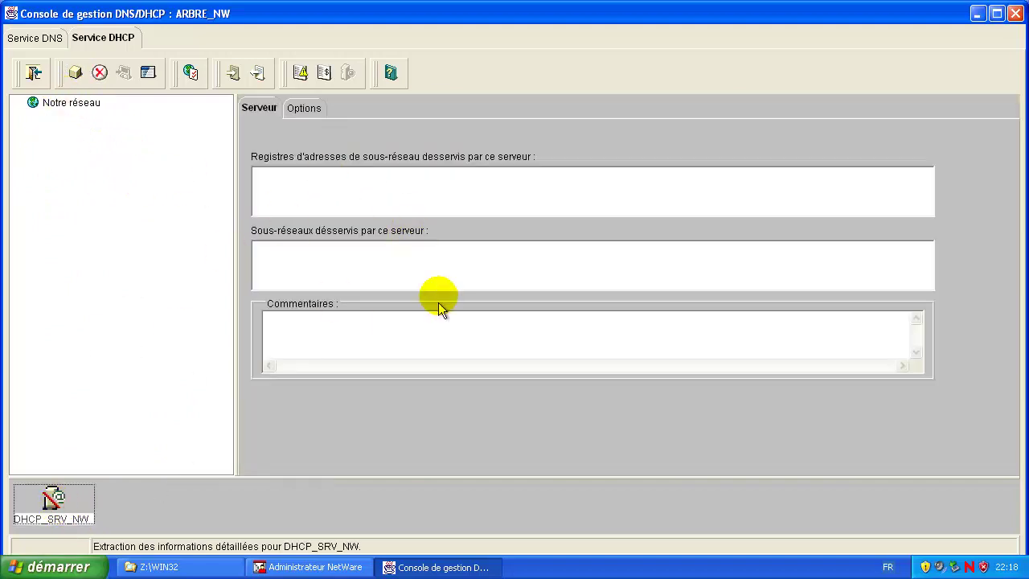
pyautogui.click(61, 103)
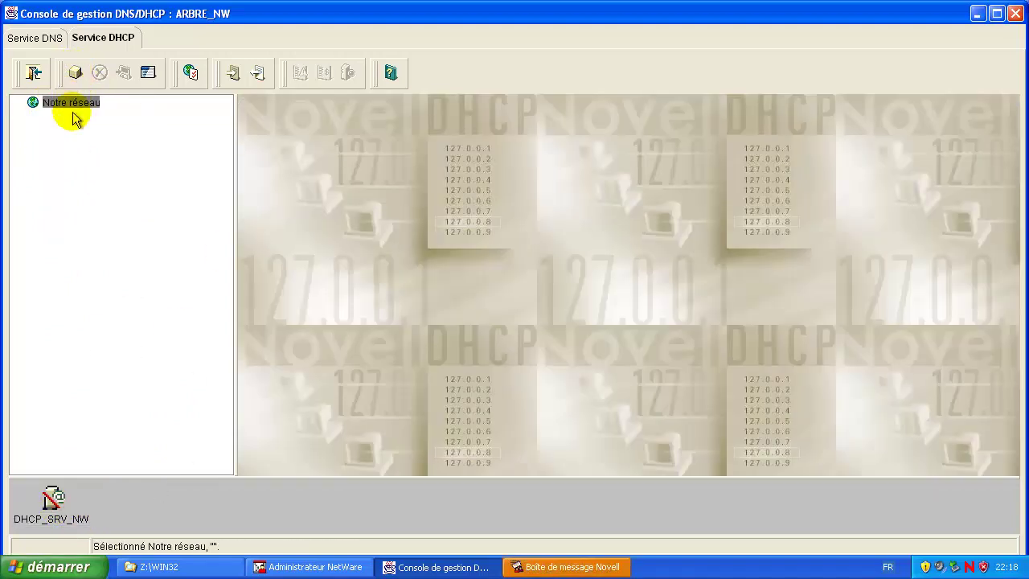
# Step: Start a new subnet record named my_network in the contexte NDS context
pyautogui.click(74, 73)
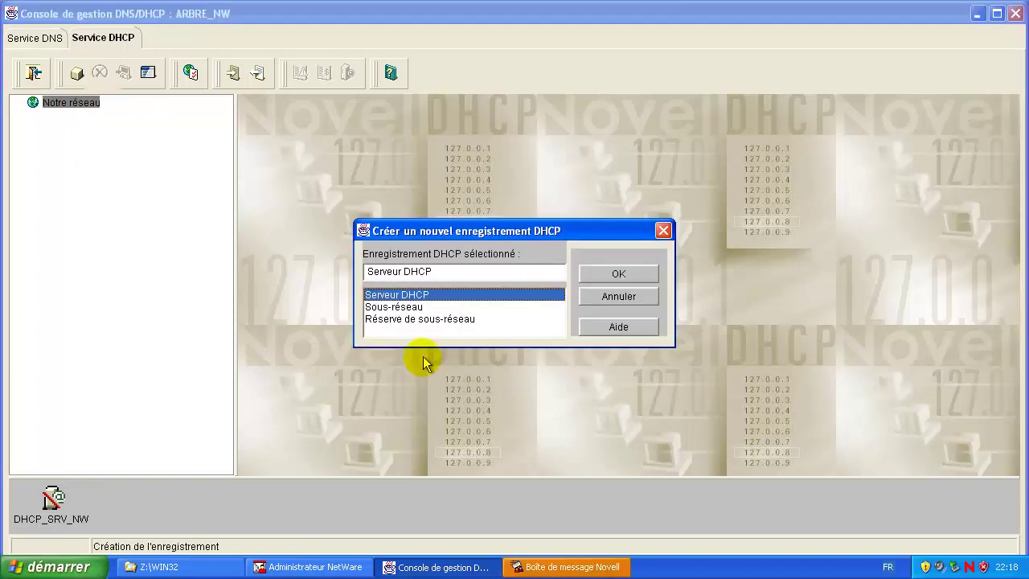
pyautogui.doubleClick(406, 307)
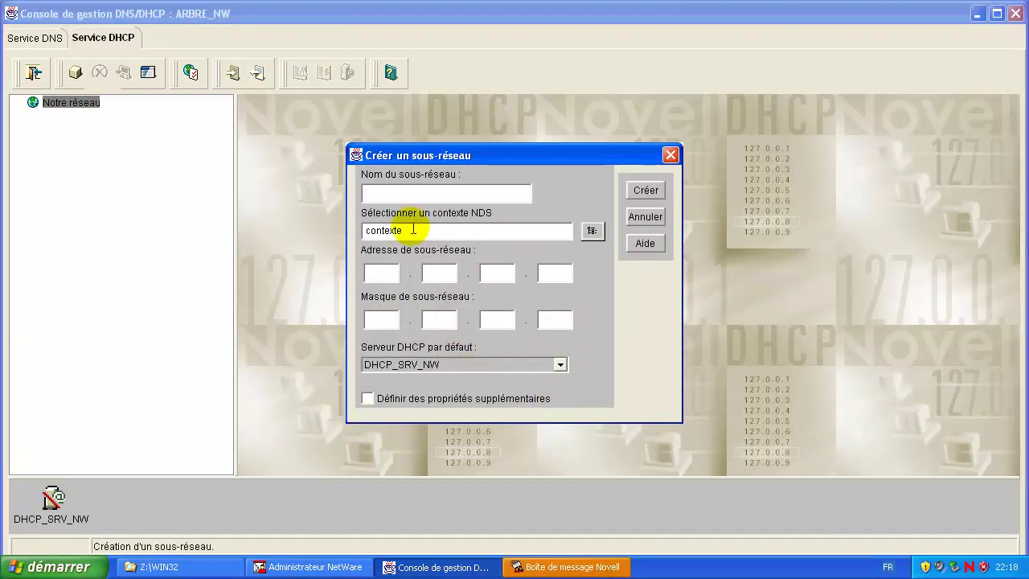
pyautogui.click(412, 196)
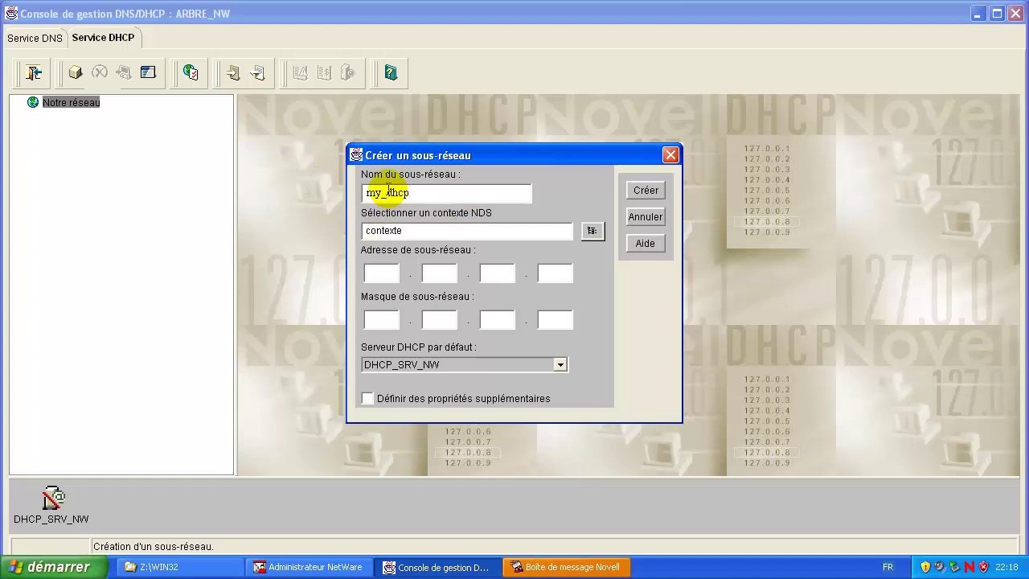
pyautogui.press('BackSpace')
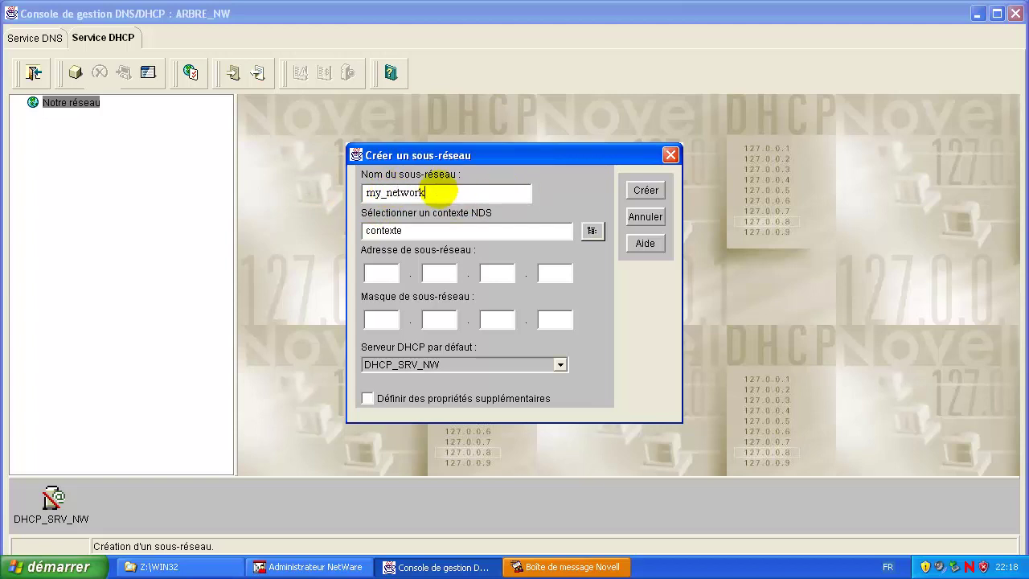
pyautogui.click(590, 232)
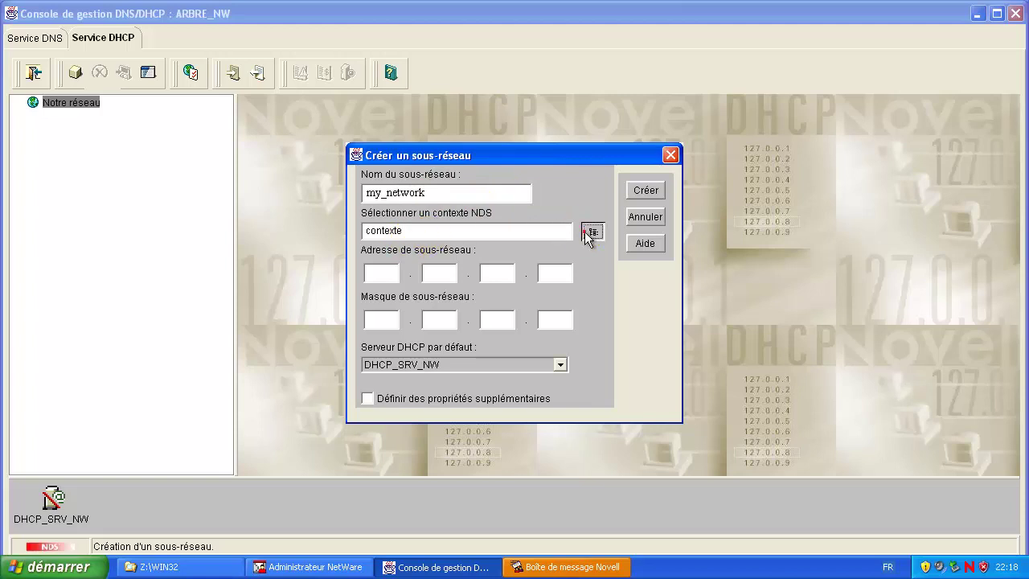
pyautogui.doubleClick(515, 283)
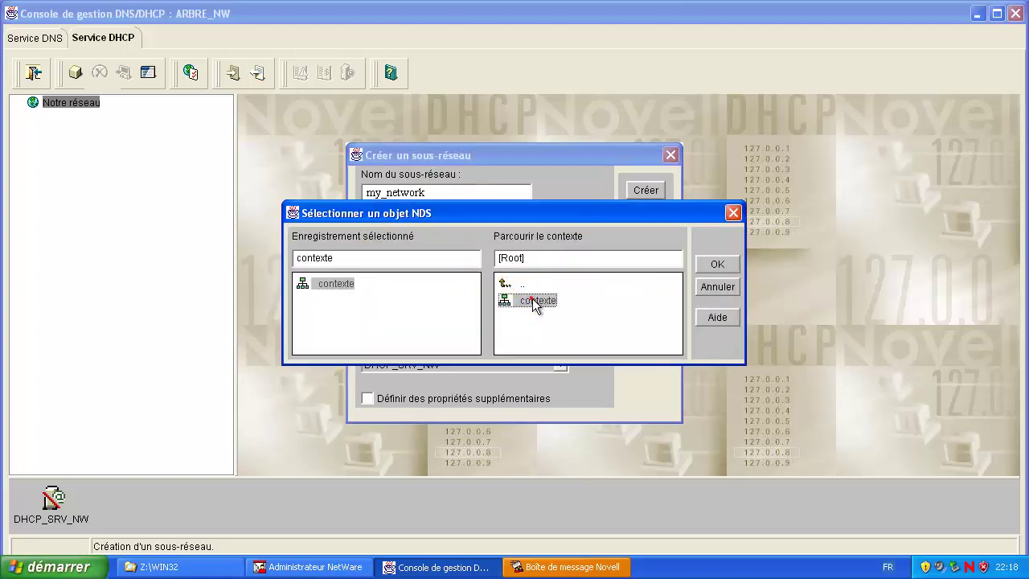
pyautogui.doubleClick(534, 302)
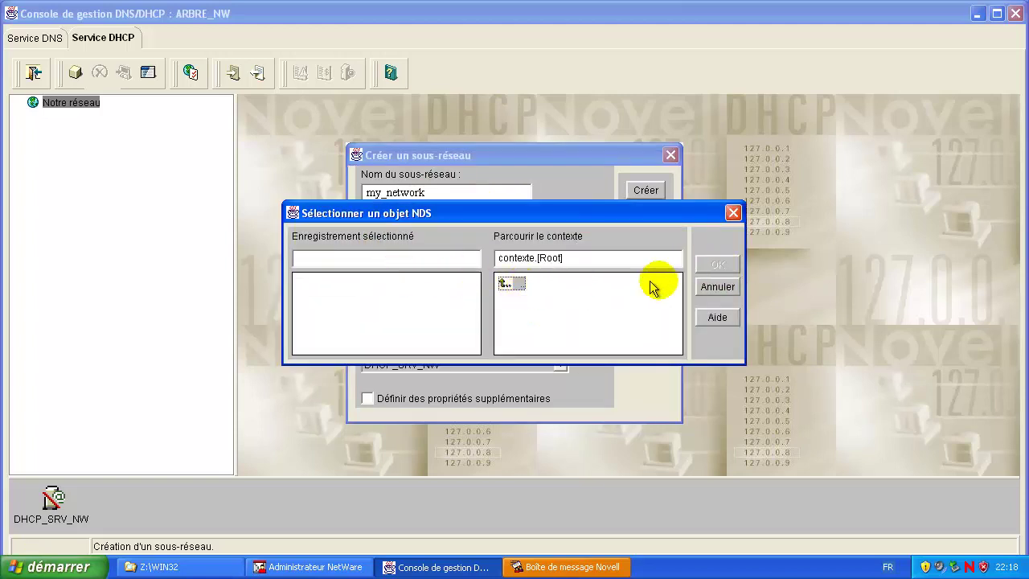
pyautogui.click(718, 286)
# Step: Begin the subnet address with 192.168 in the first two octets
pyautogui.click(375, 275)
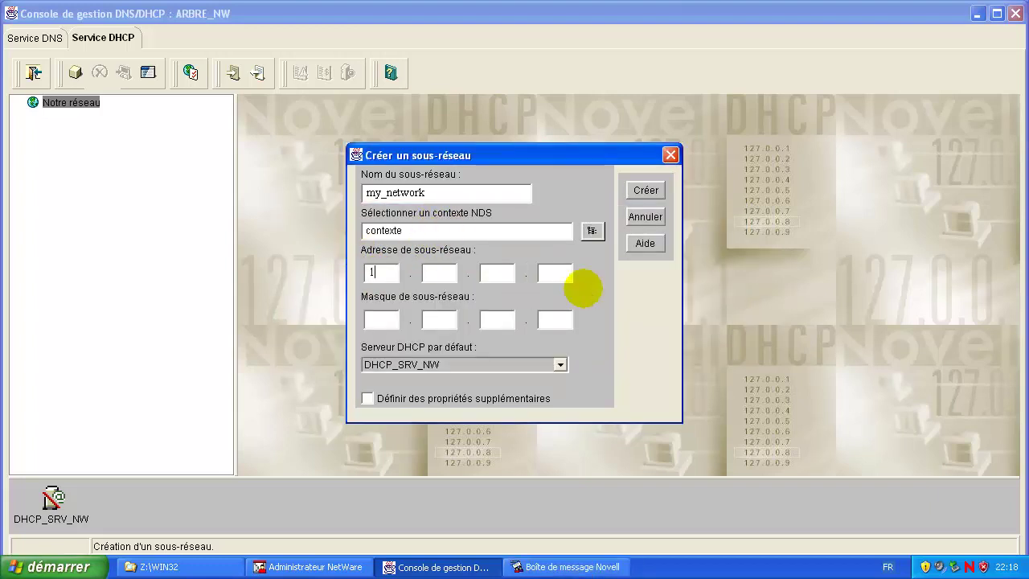
pyautogui.write('192')
pyautogui.click(426, 274)
pyautogui.write('168')
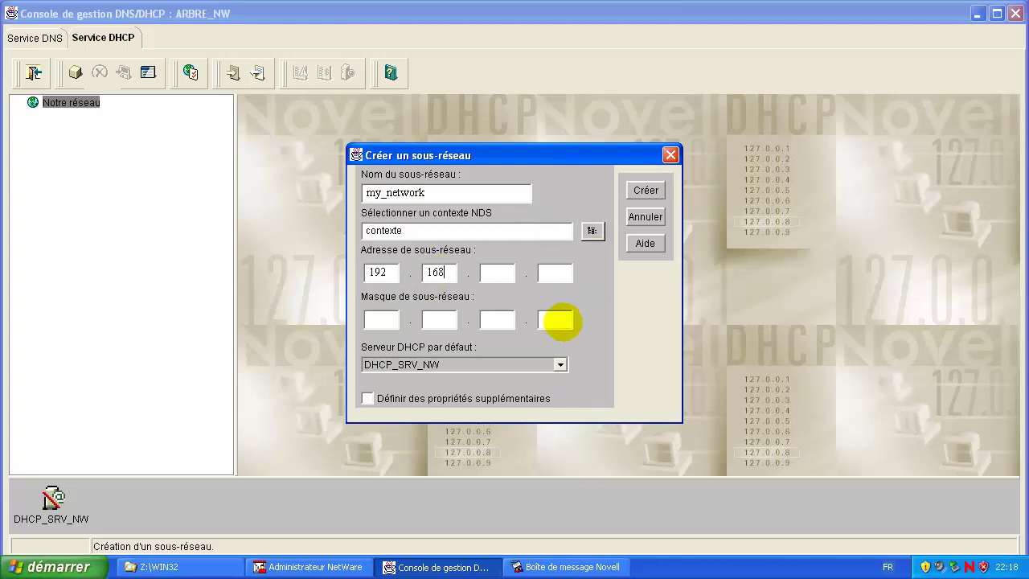
pyautogui.click(500, 275)
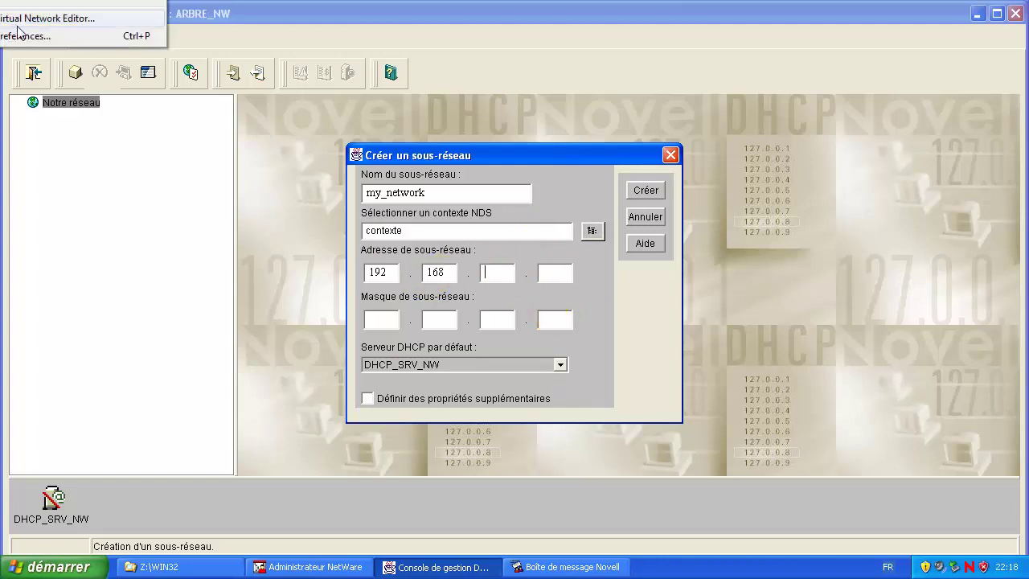
# Step: Check that VMnet1 uses subnet 192.168.80.0 in the Virtual Network Editor, then enter 80 as the third octet
pyautogui.click(112, 14)
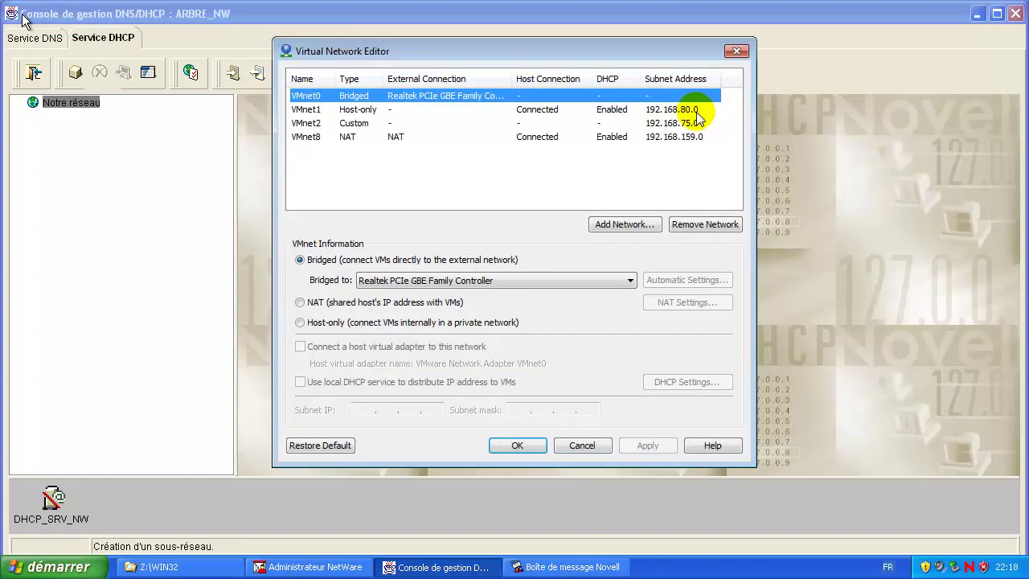
pyautogui.click(690, 109)
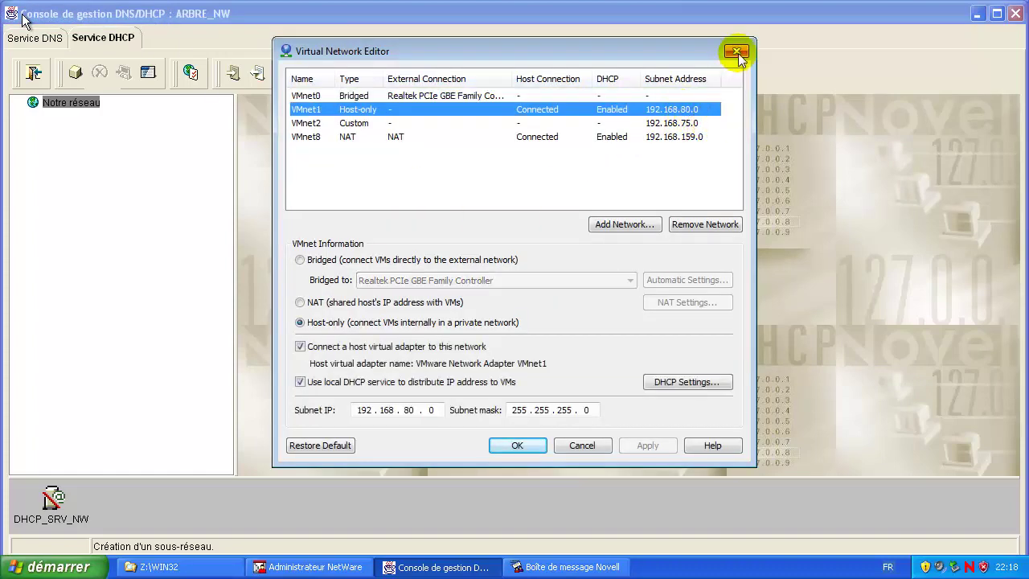
pyautogui.click(737, 51)
pyautogui.click(496, 274)
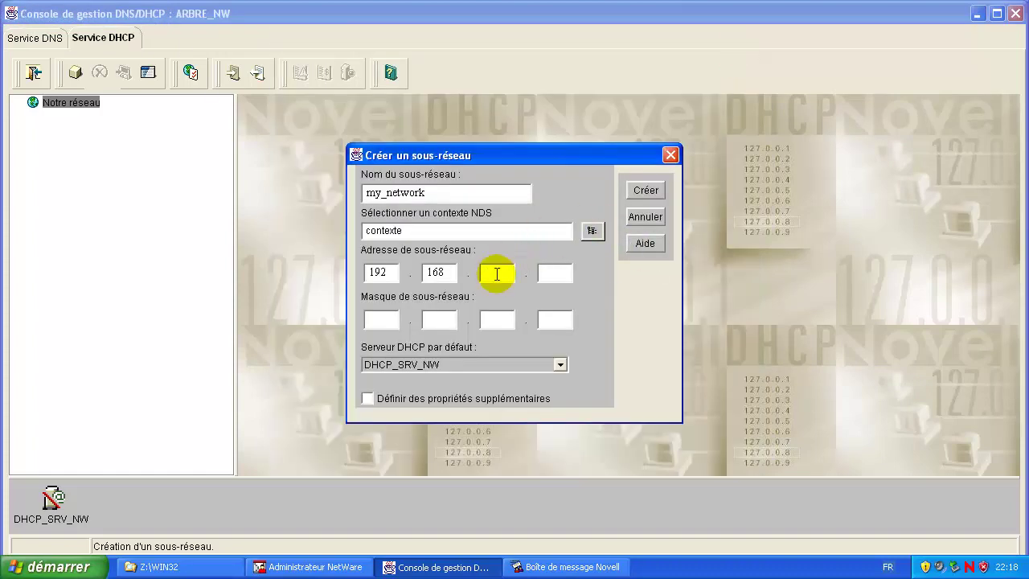
pyautogui.write('80')
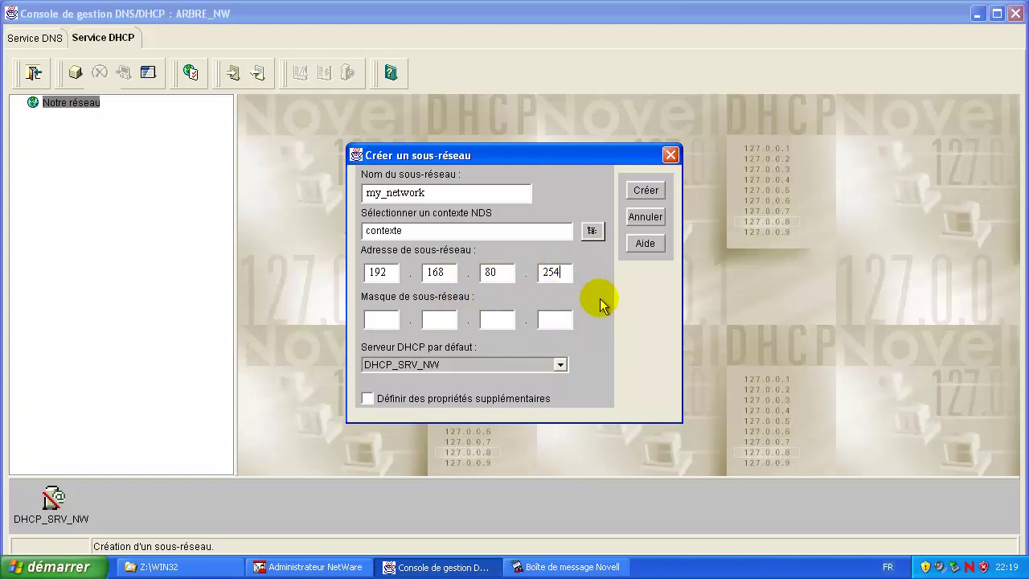
# Step: Create subnet 192.168.80.0 with mask 255.255.255.0
pyautogui.press('BackSpace')
pyautogui.press('BackSpace')
pyautogui.click(378, 314)
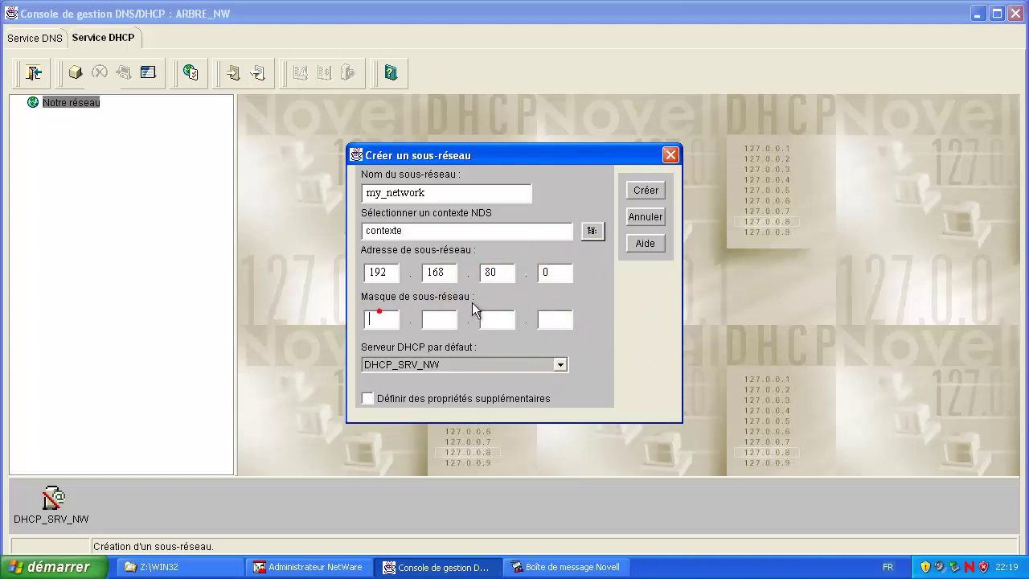
pyautogui.click(382, 317)
pyautogui.write('2')
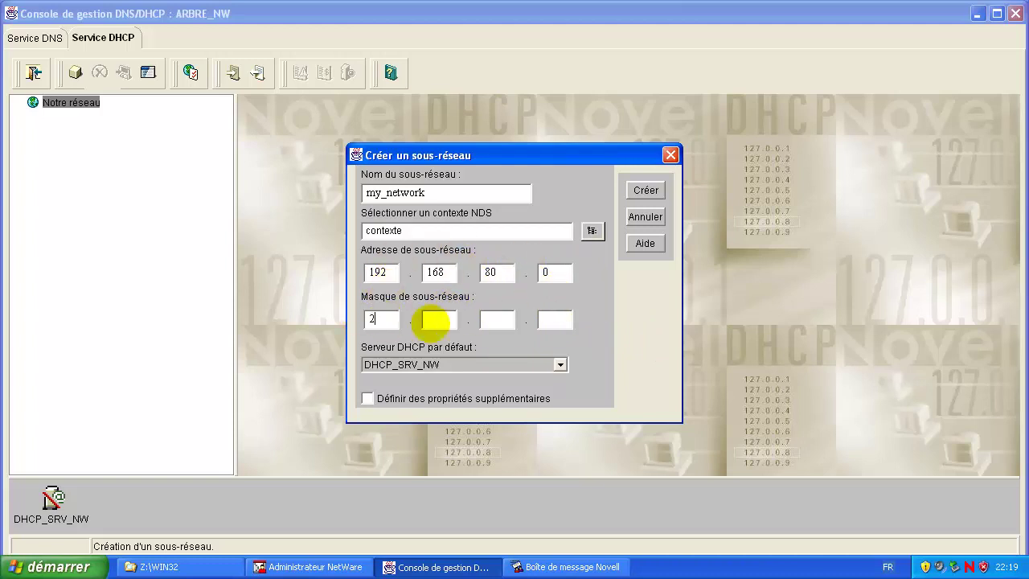
pyautogui.write('5.')
pyautogui.click(468, 320)
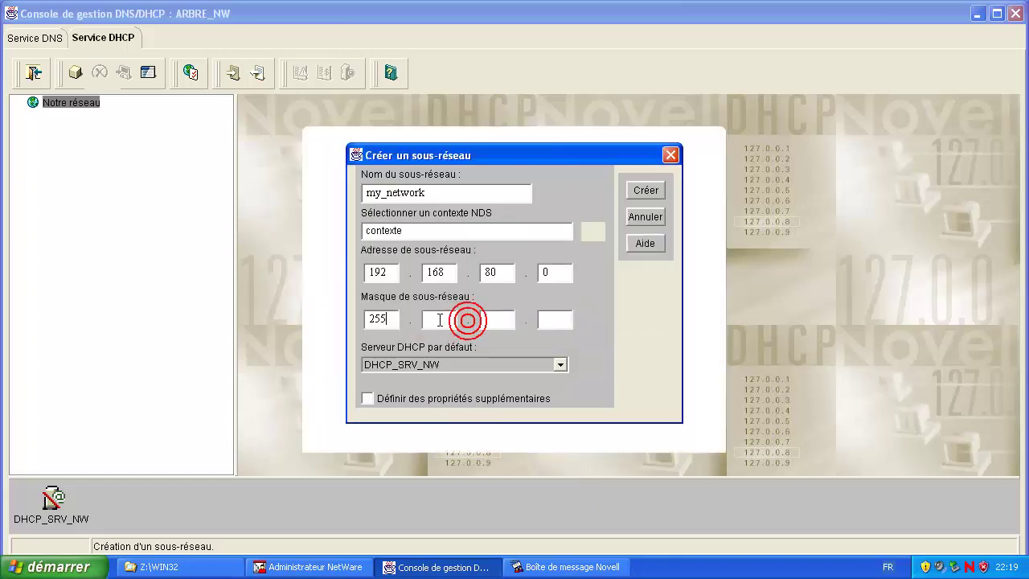
pyautogui.write('255')
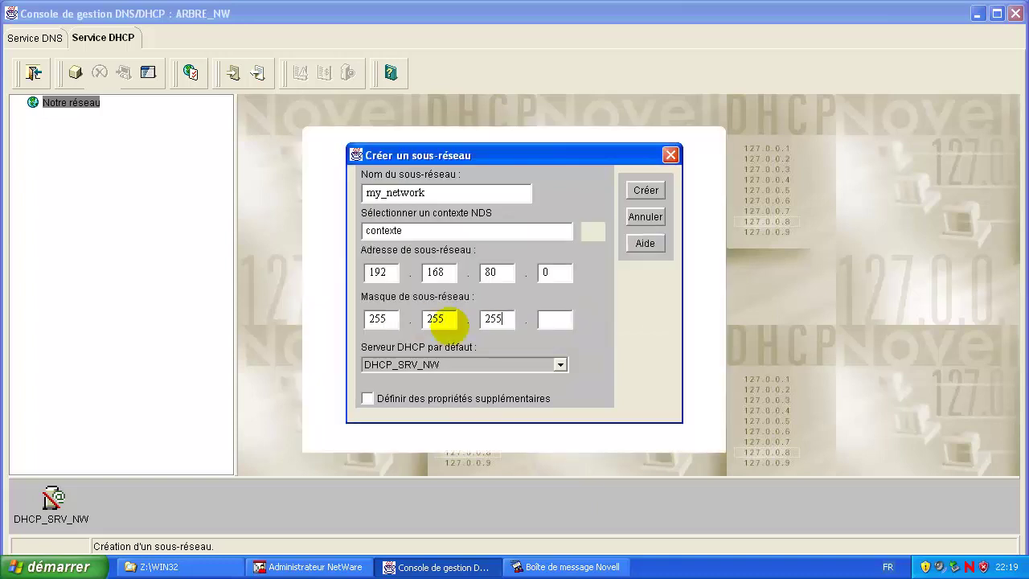
pyautogui.click(649, 189)
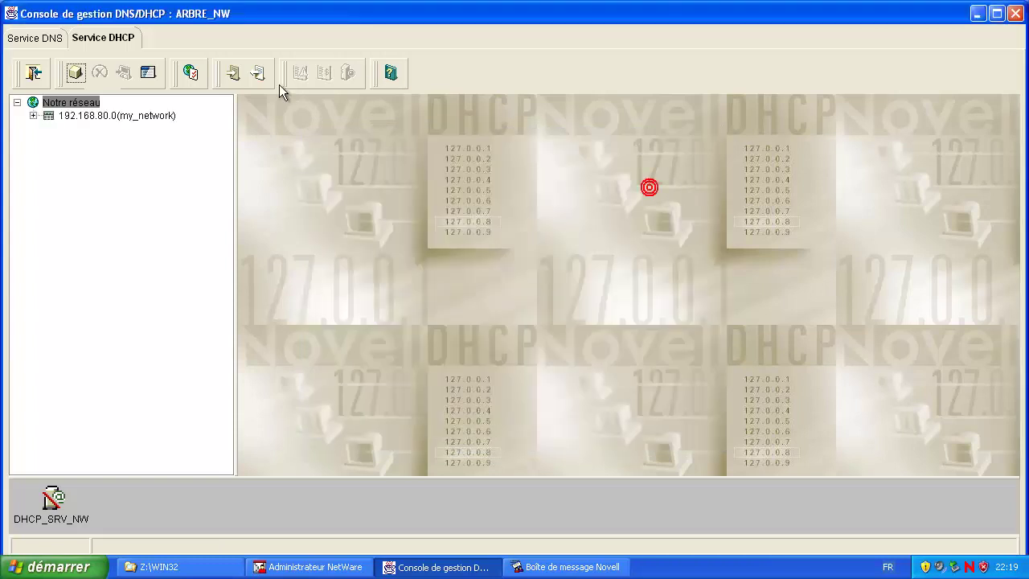
# Step: Add the Routeur option to the my_network subnet's other DHCP options
pyautogui.click(74, 116)
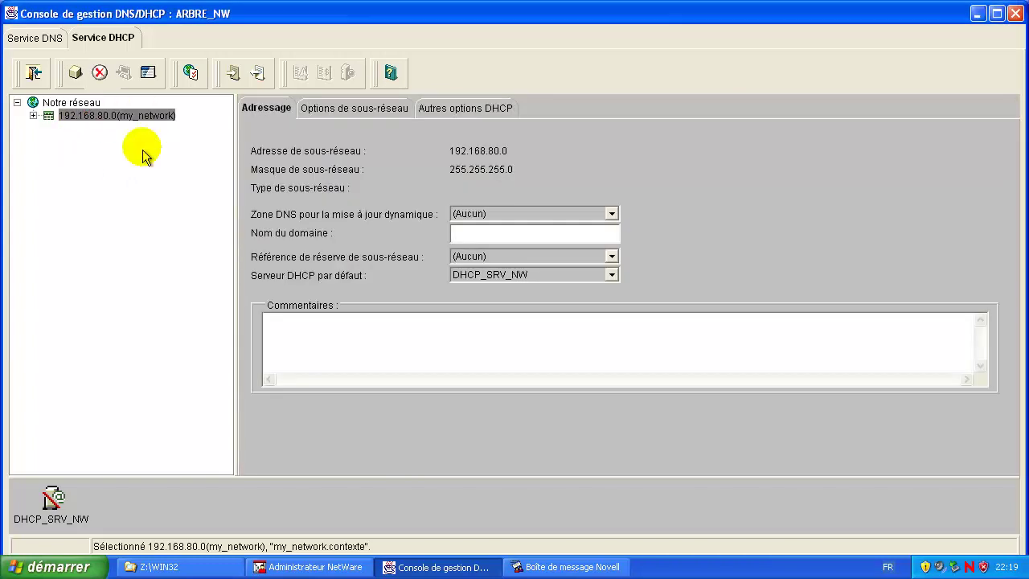
pyautogui.click(33, 116)
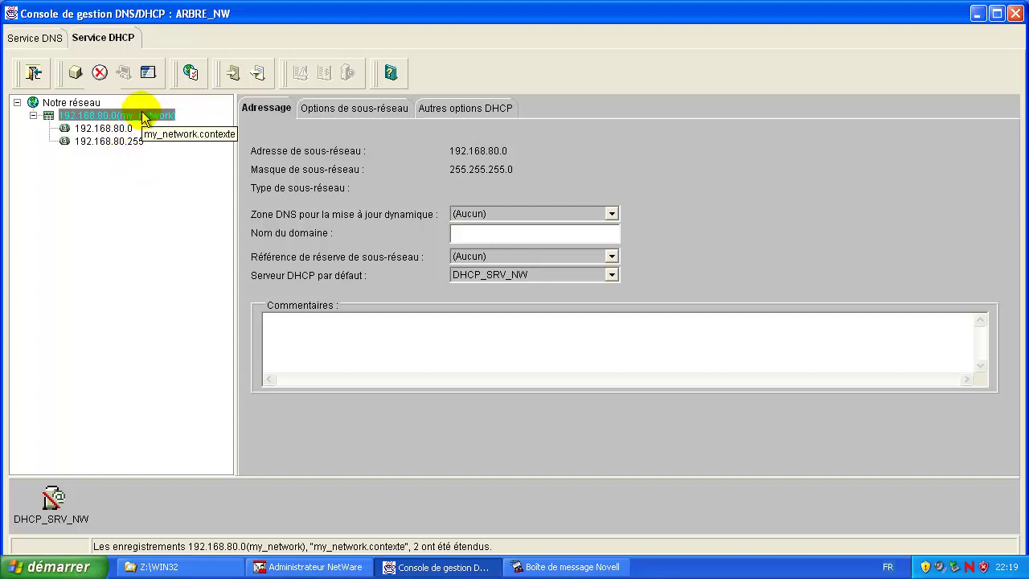
pyautogui.click(471, 108)
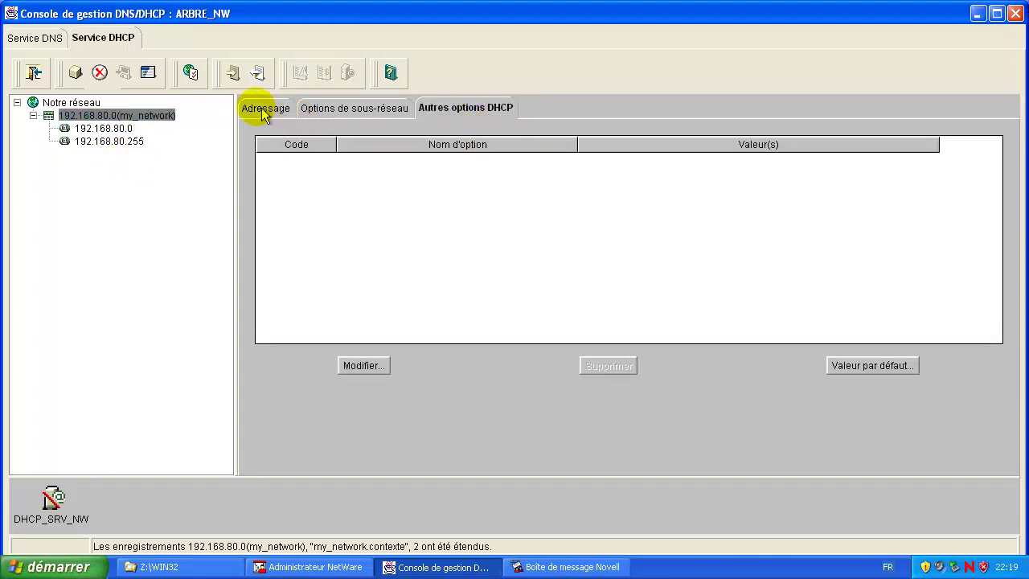
pyautogui.click(367, 366)
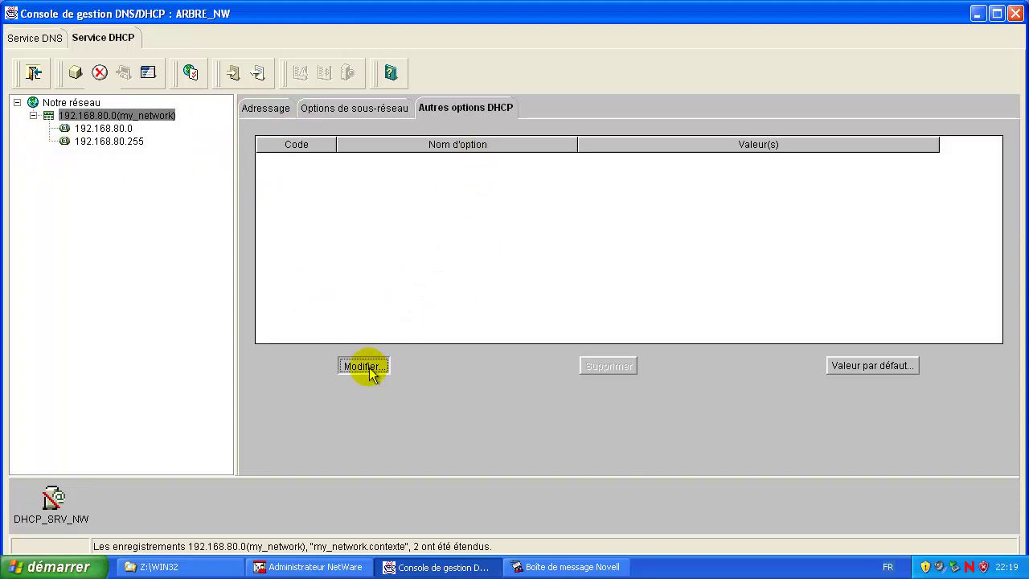
pyautogui.moveTo(482, 107); pyautogui.dragTo(446, 204)
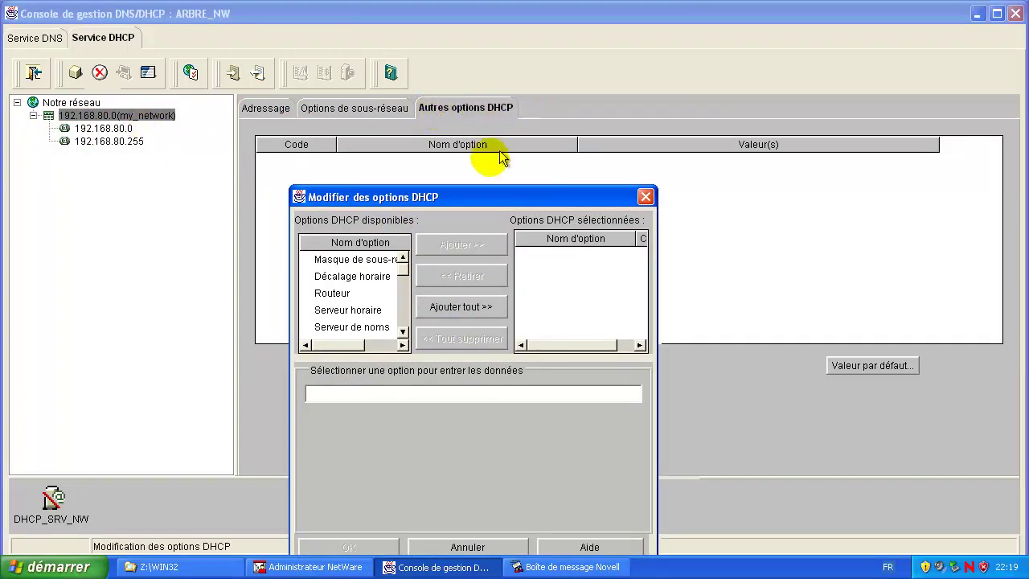
pyautogui.click(331, 293)
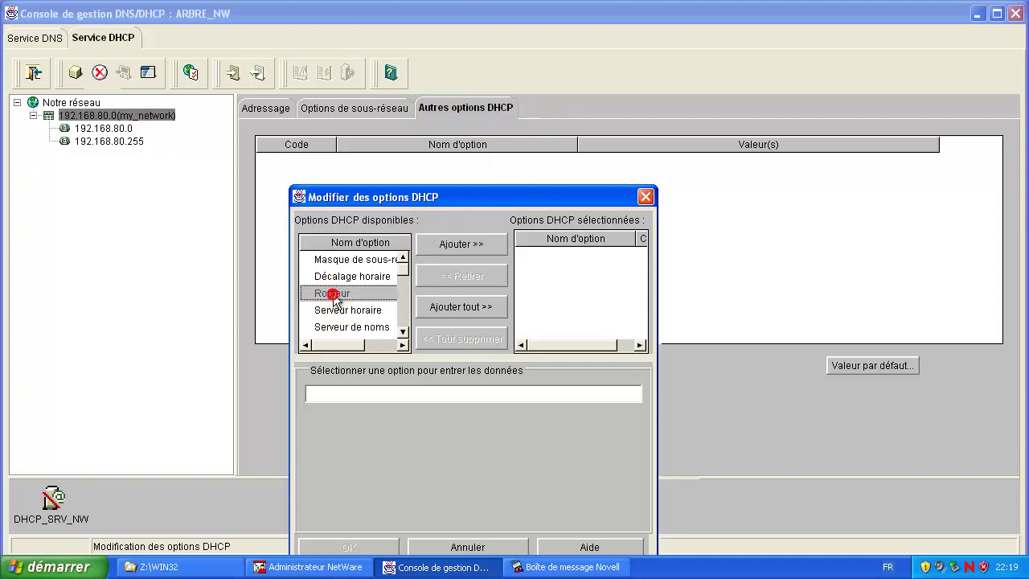
pyautogui.click(461, 245)
pyautogui.click(552, 254)
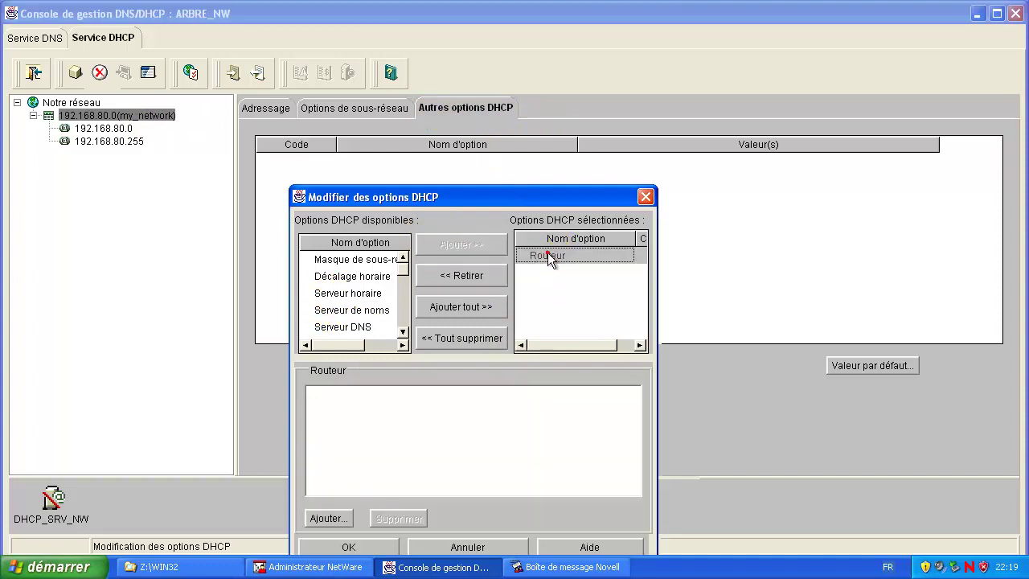
# Step: Set the Routeur address to 192.168.80.254 and save the option changes
pyautogui.moveTo(482, 200); pyautogui.dragTo(515, 128)
pyautogui.click(362, 446)
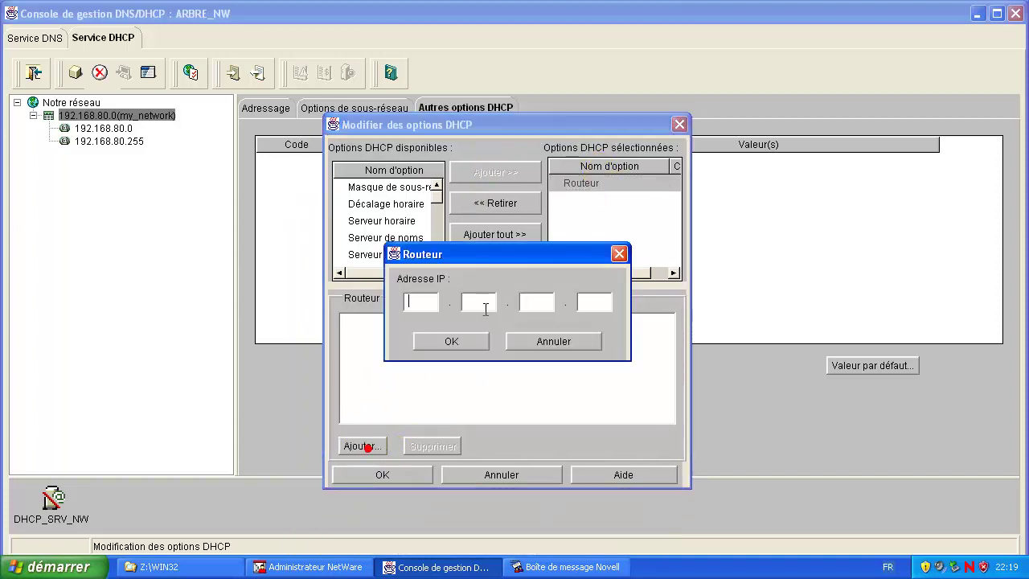
pyautogui.write('192')
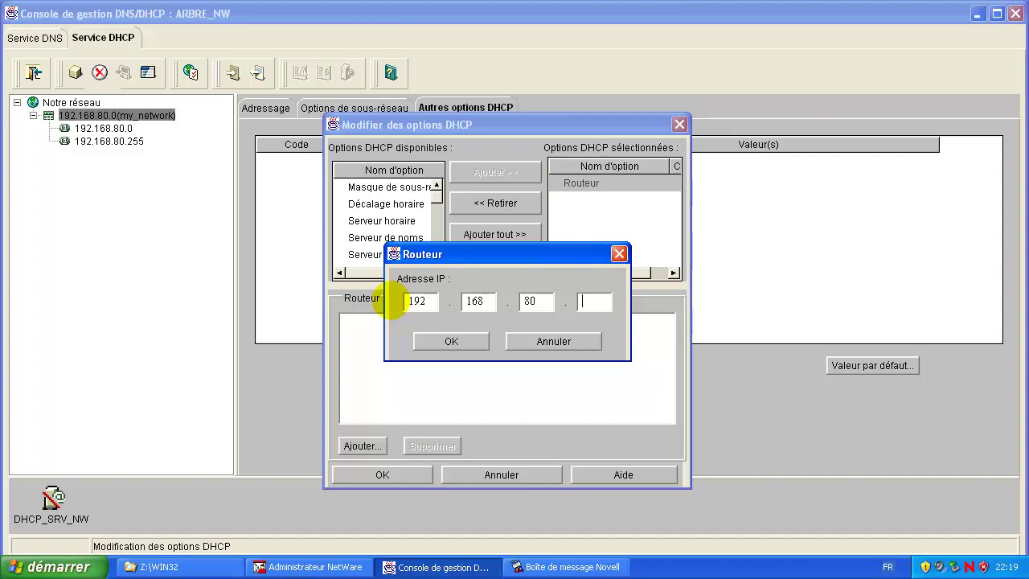
pyautogui.click(454, 343)
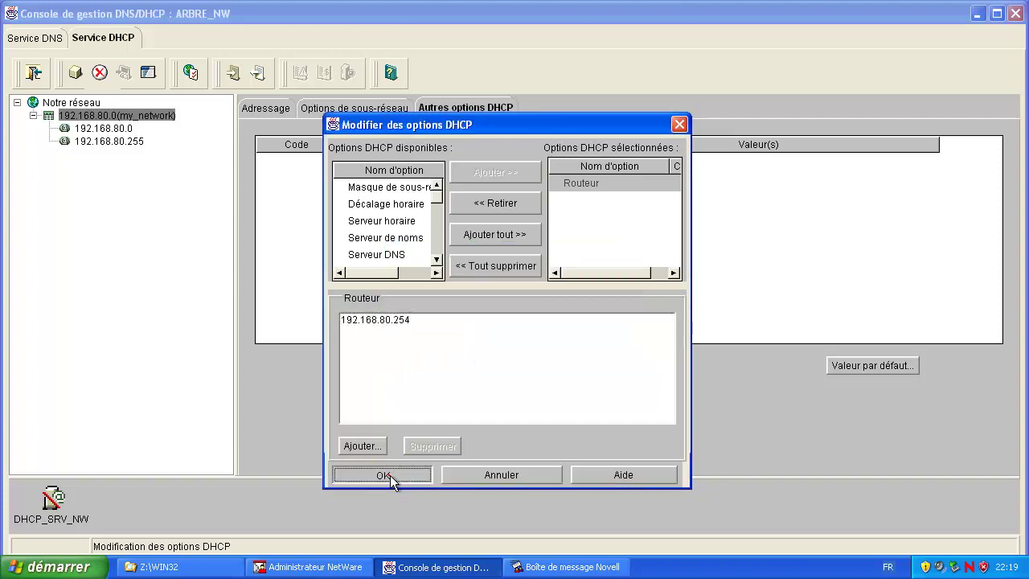
pyautogui.click(383, 476)
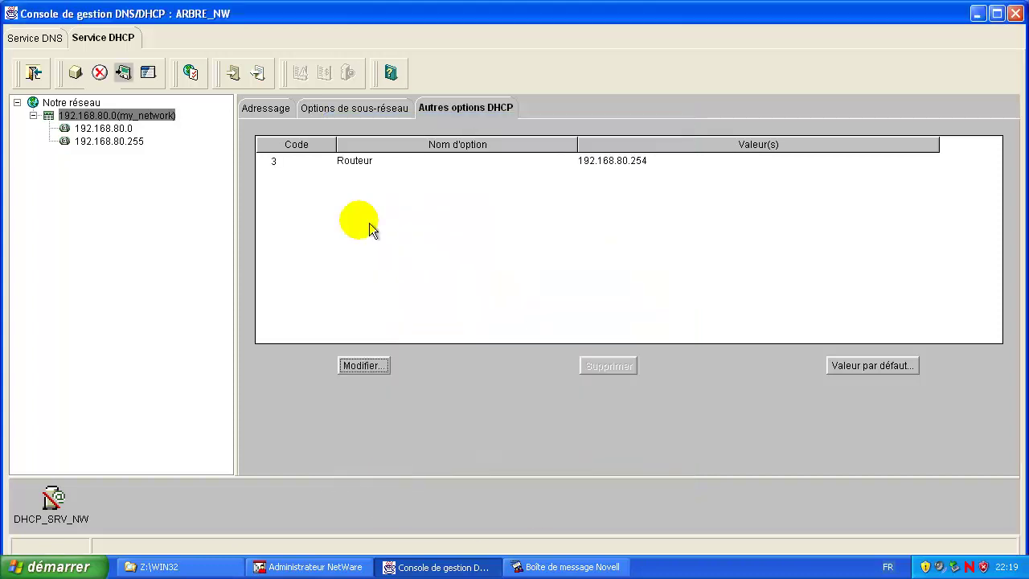
pyautogui.click(355, 164)
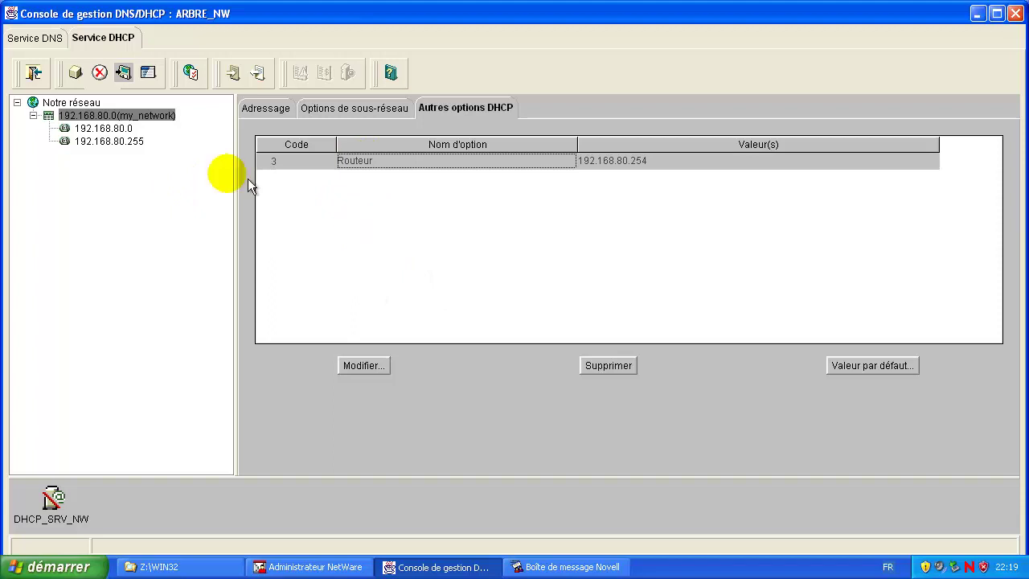
# Step: Review the subnet's lease settings, then save the pending my_network changes while starting a new record
pyautogui.click(380, 112)
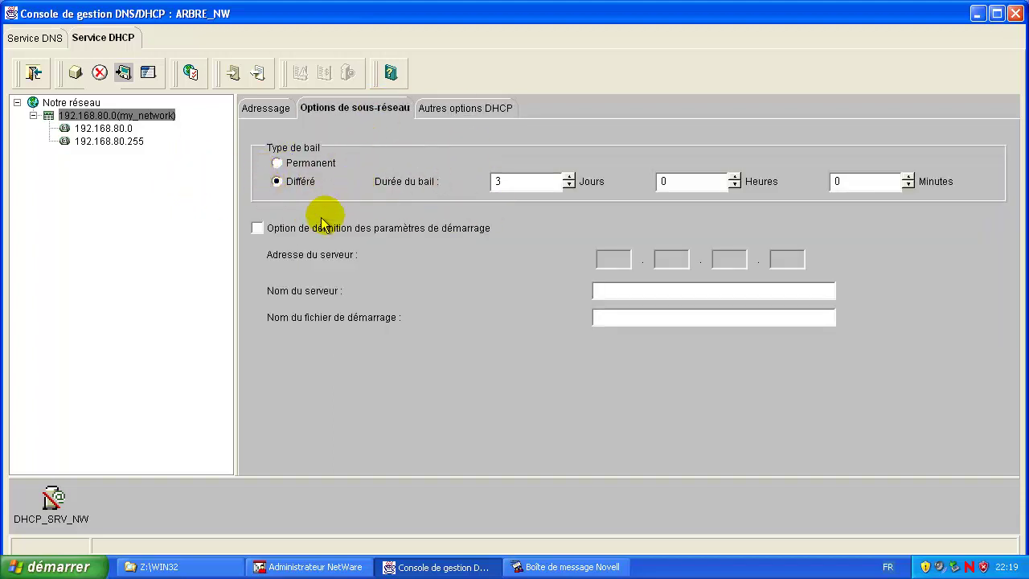
pyautogui.click(275, 107)
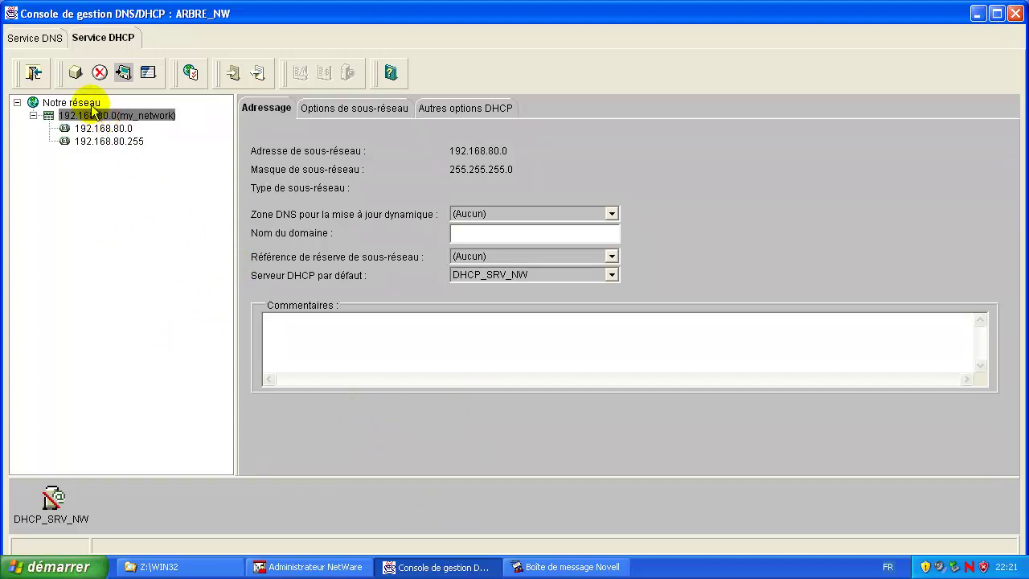
pyautogui.click(141, 117)
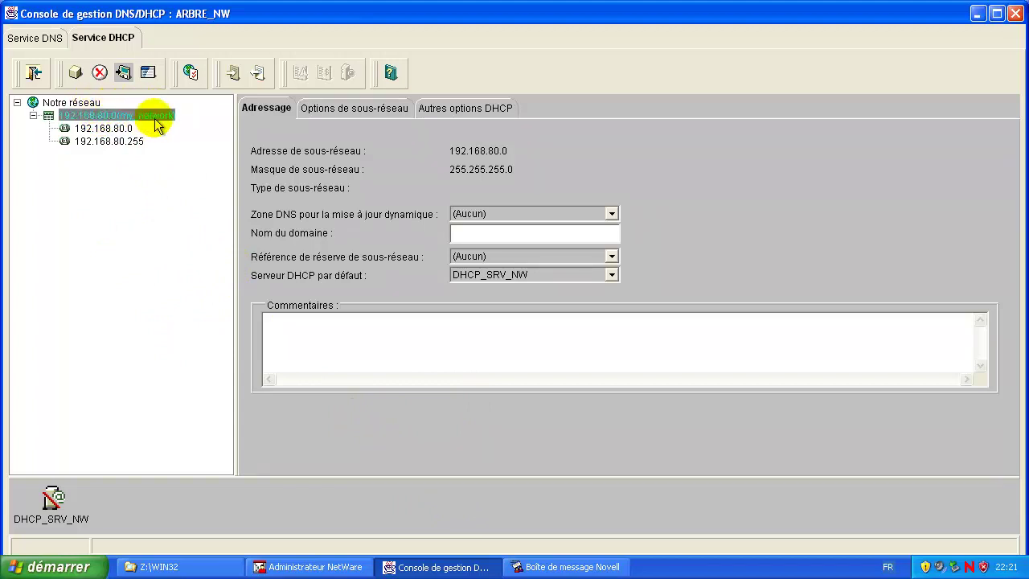
pyautogui.click(75, 74)
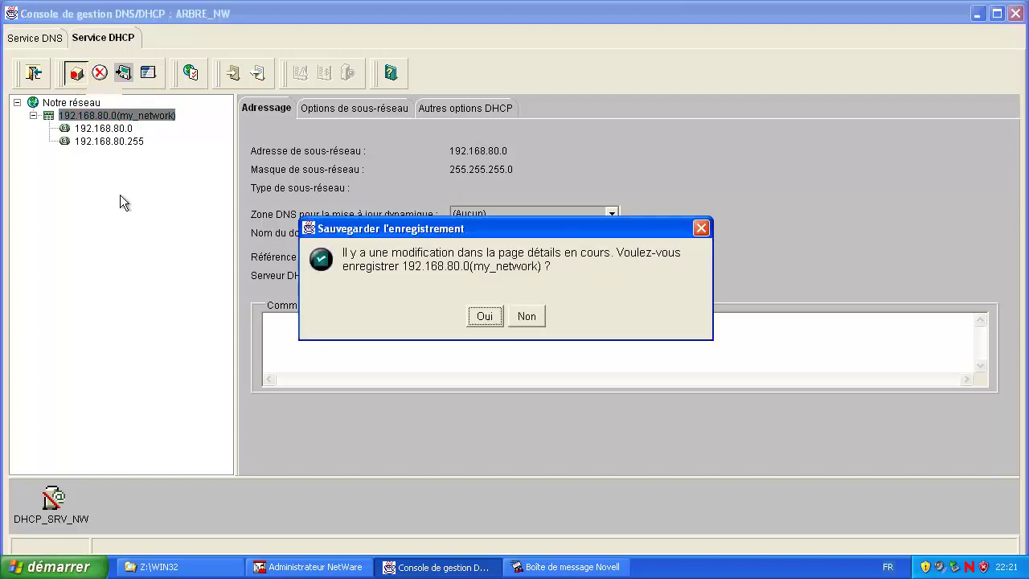
pyautogui.click(486, 319)
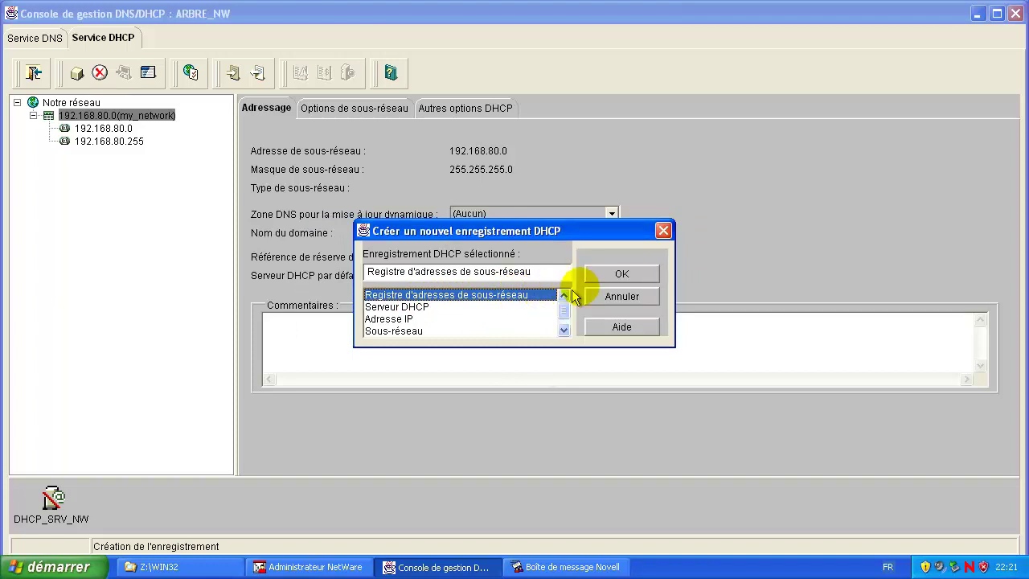
# Step: Create range 'plage' under my_network with start address 192.168.80.100 and end address 192.168.80.200
pyautogui.click(622, 274)
pyautogui.click(375, 239)
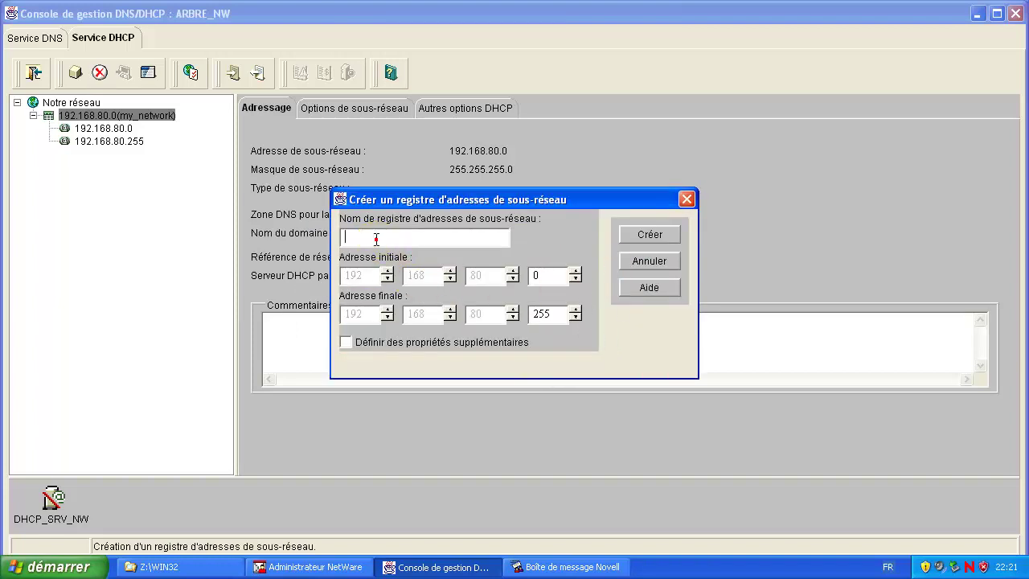
pyautogui.click(375, 239)
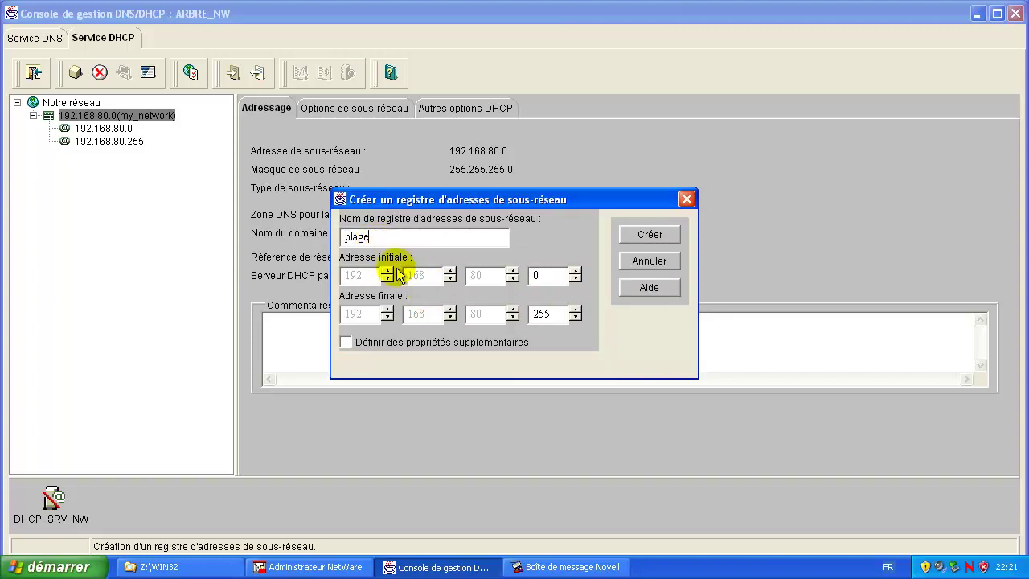
pyautogui.click(548, 276)
pyautogui.write('100')
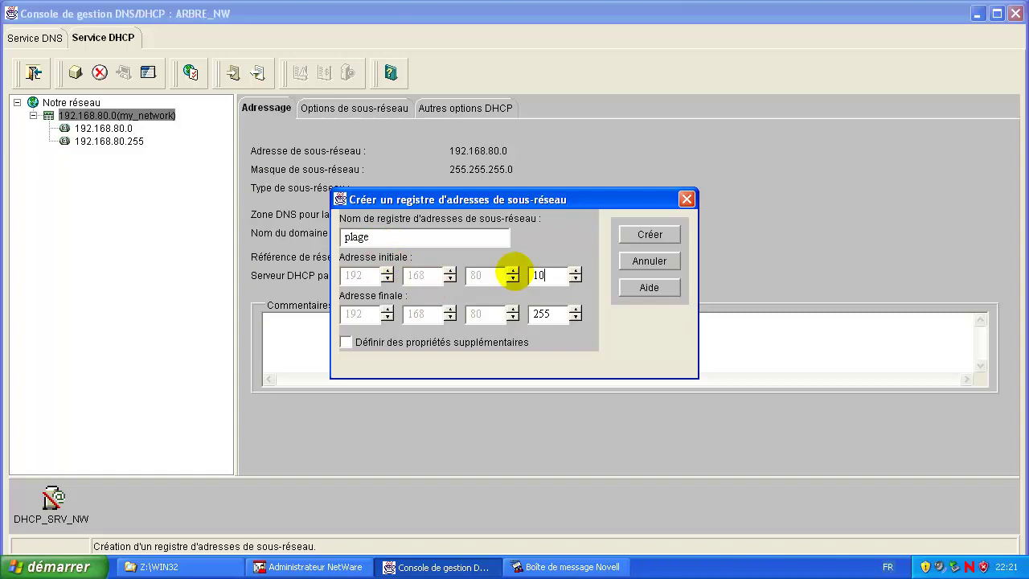
pyautogui.click(540, 312)
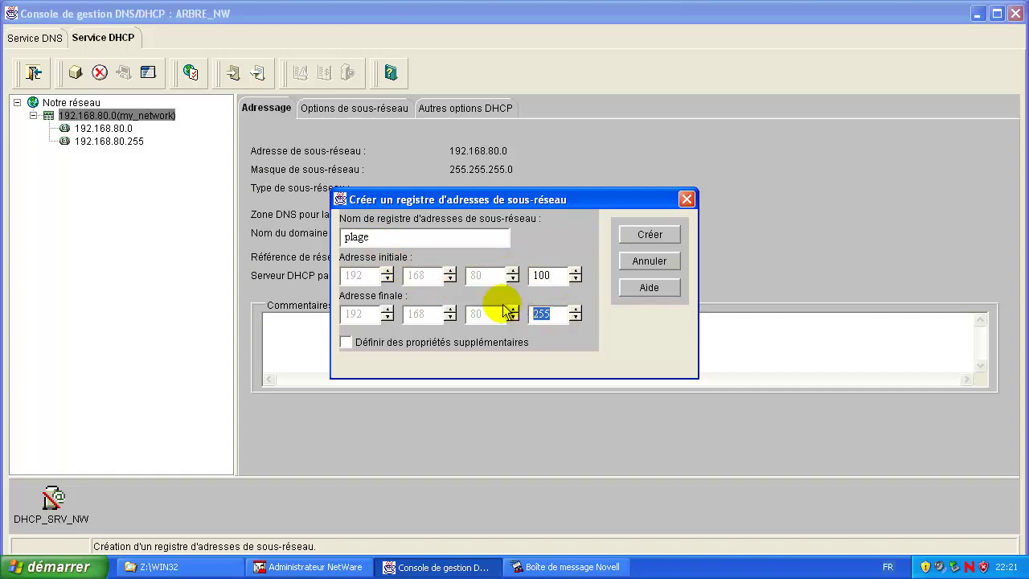
pyautogui.write('200')
pyautogui.click(648, 237)
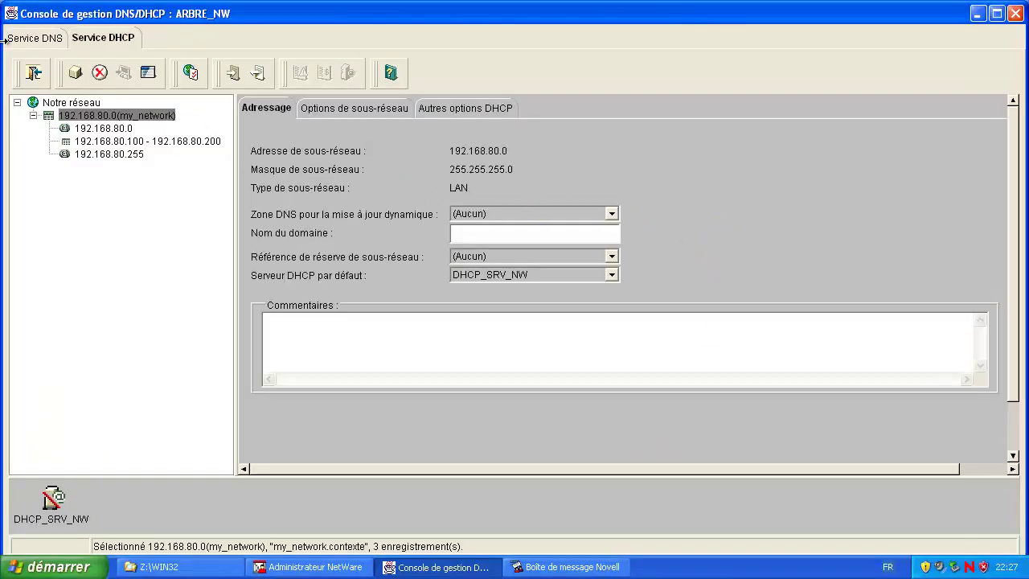
# Step: Uncheck 'Use local DHCP service' for host-only VMnet1 in the Virtual Network Editor and apply
pyautogui.click(117, 5)
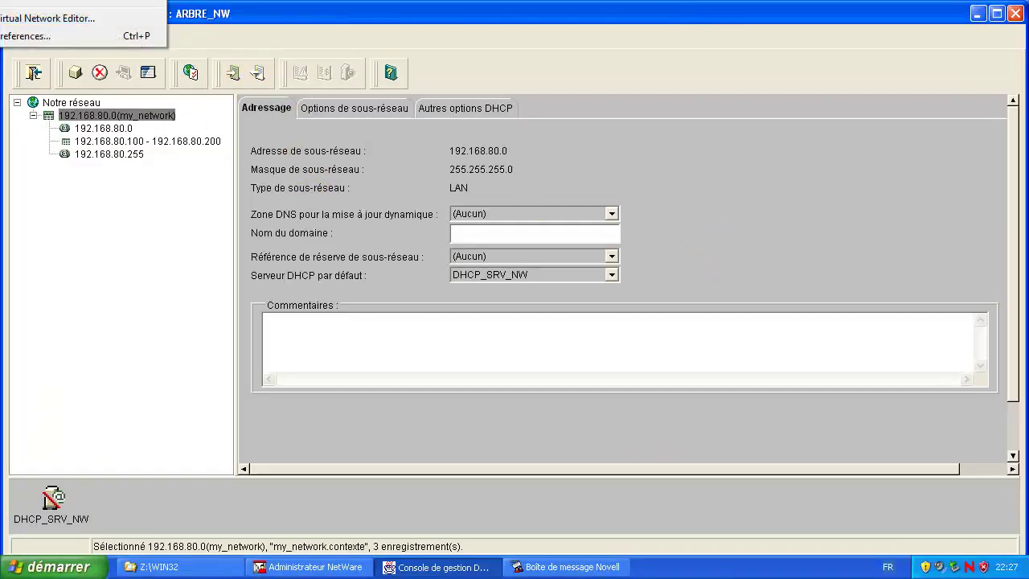
pyautogui.click(70, 22)
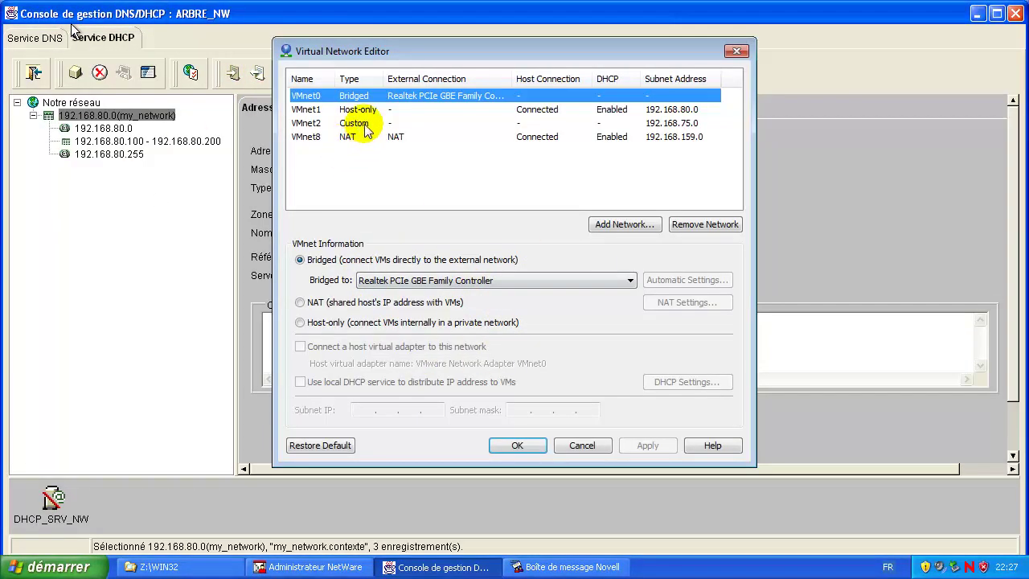
pyautogui.click(361, 109)
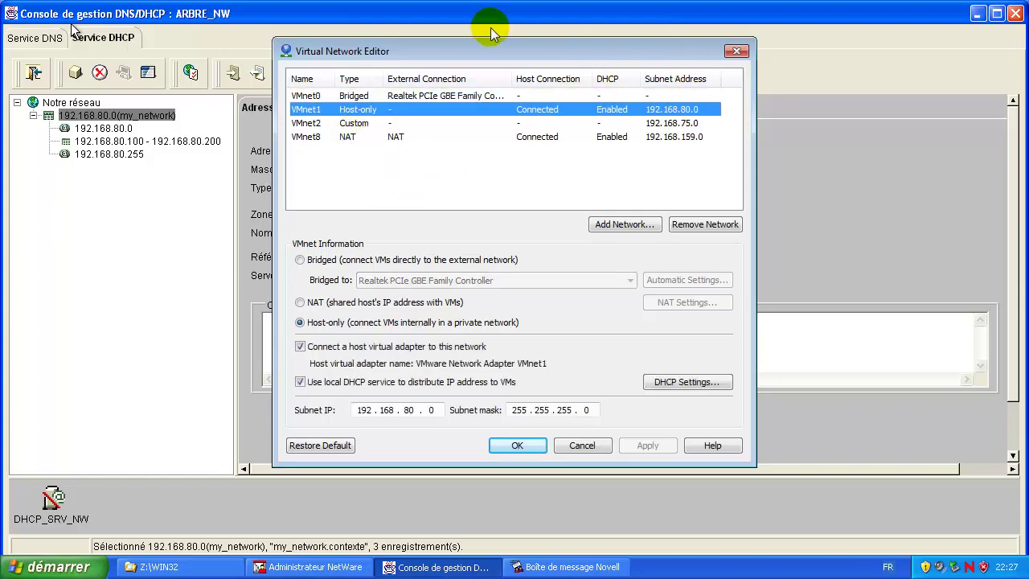
pyautogui.click(300, 381)
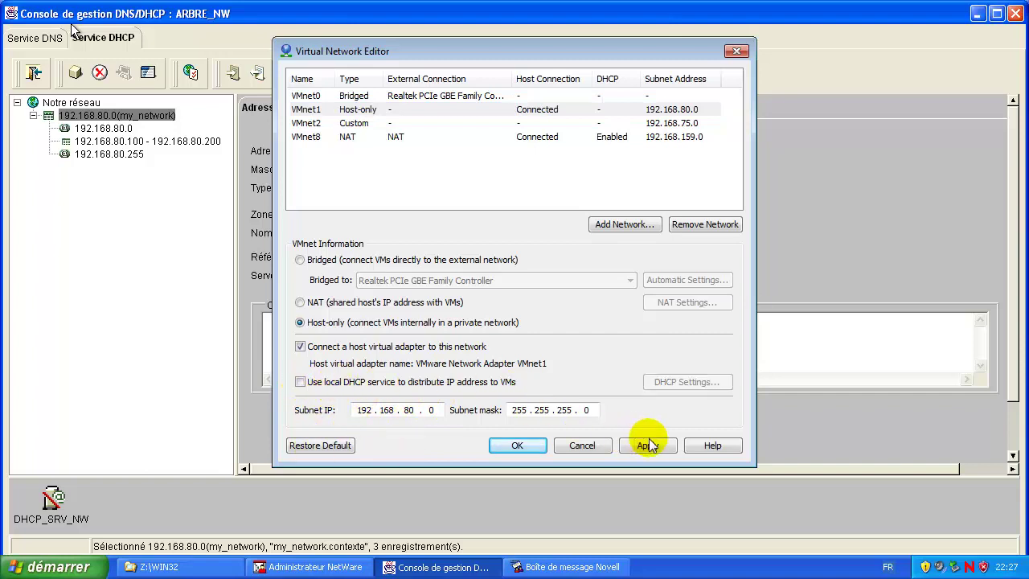
pyautogui.click(513, 447)
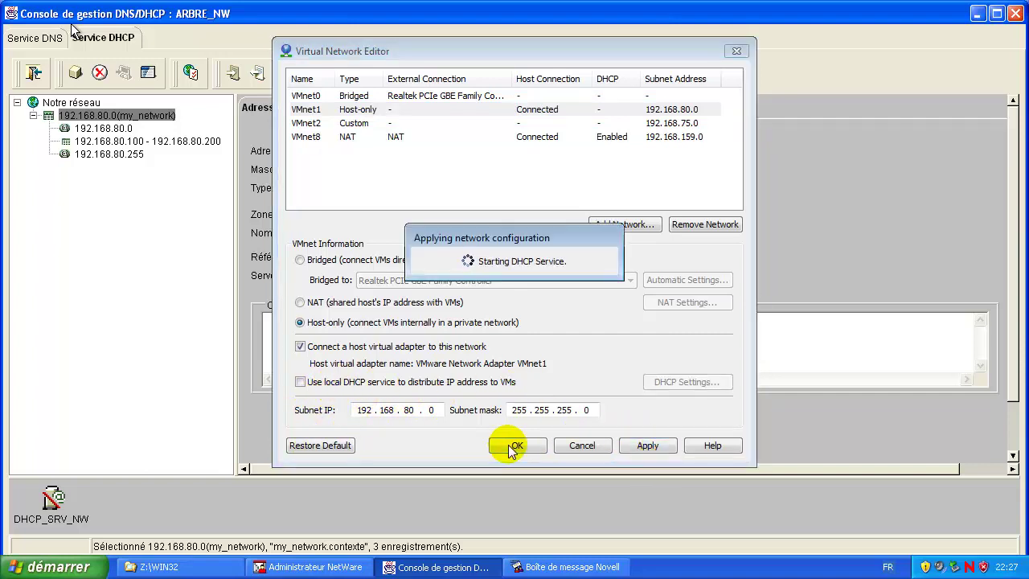
pyautogui.click(518, 446)
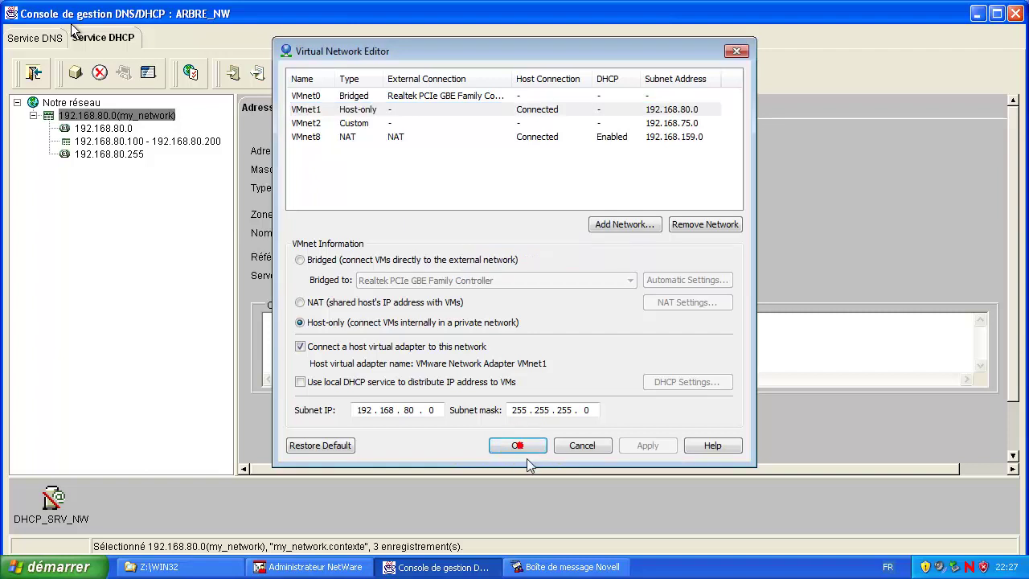
pyautogui.click(750, 259)
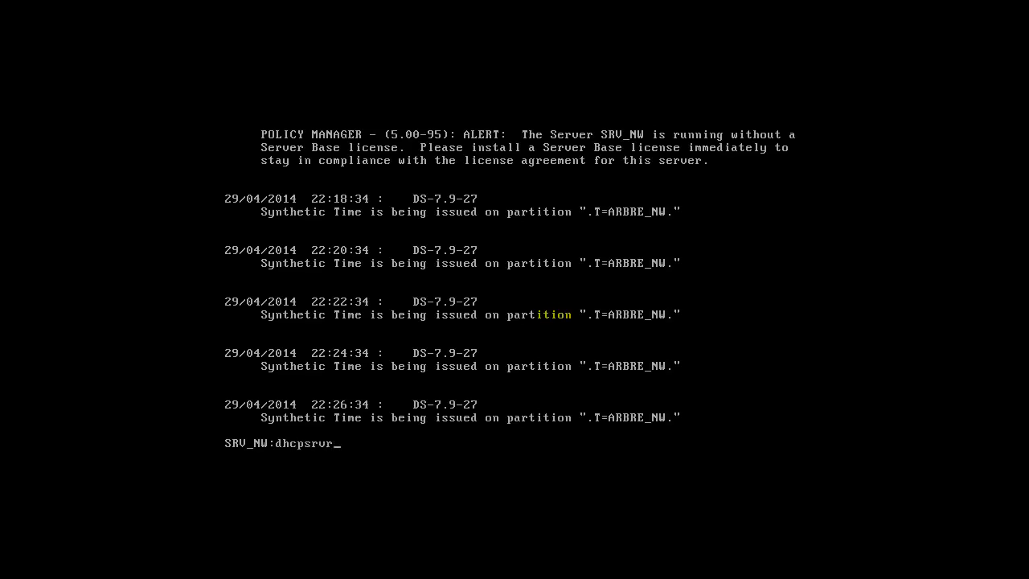
# Step: Run dhcpsrvr at the SRV_NW console to load the DHCP server module
pyautogui.press('Return')
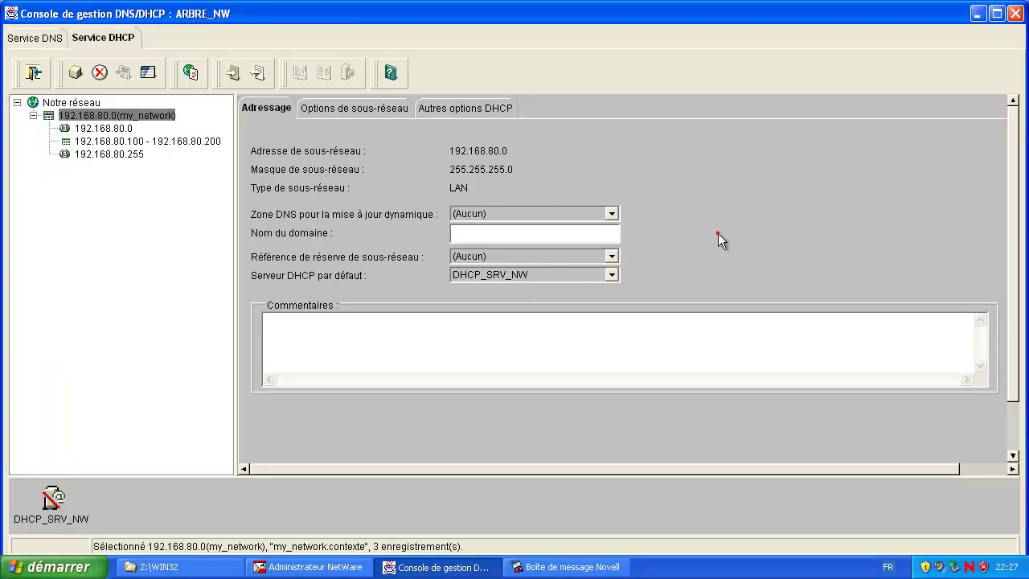
# Step: Quit the DNS/DHCP management console and clear all Novell server messages
pyautogui.click(52, 500)
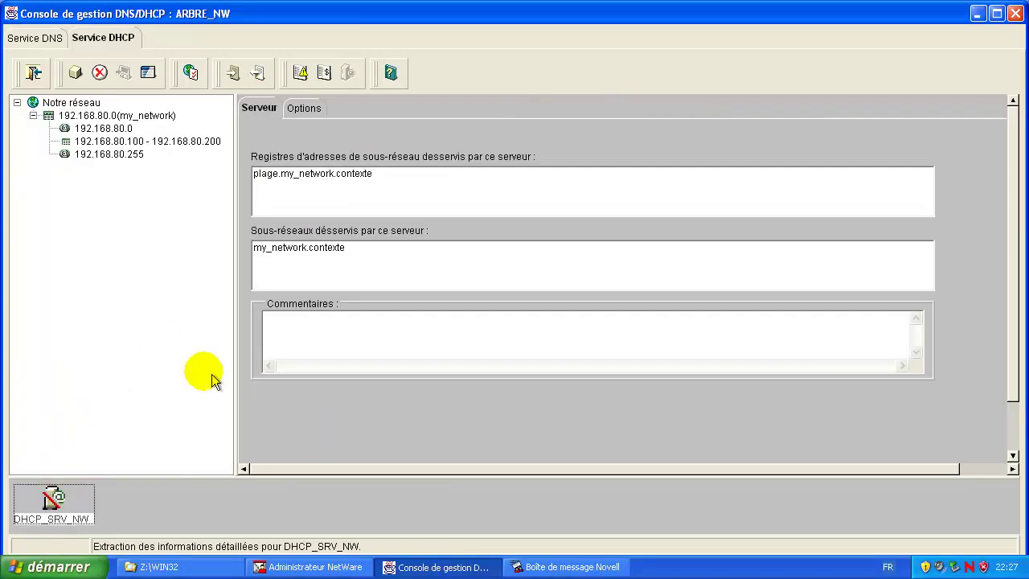
pyautogui.click(1015, 22)
pyautogui.click(477, 318)
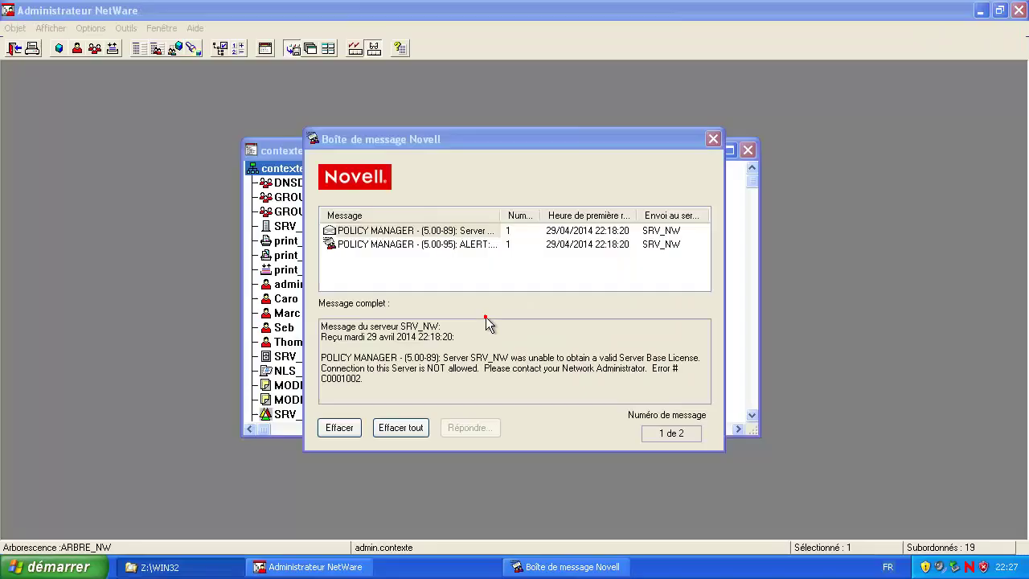
pyautogui.click(395, 425)
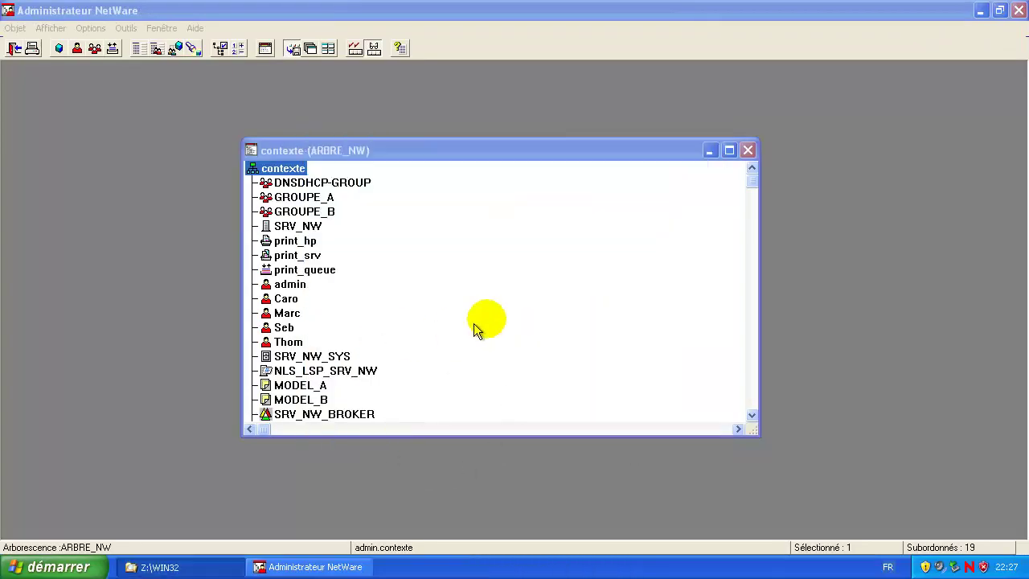
# Step: Relaunch the console from Outils and start the DHCP service on DHCP_SRV_NW
pyautogui.click(519, 312)
pyautogui.click(125, 27)
pyautogui.click(172, 120)
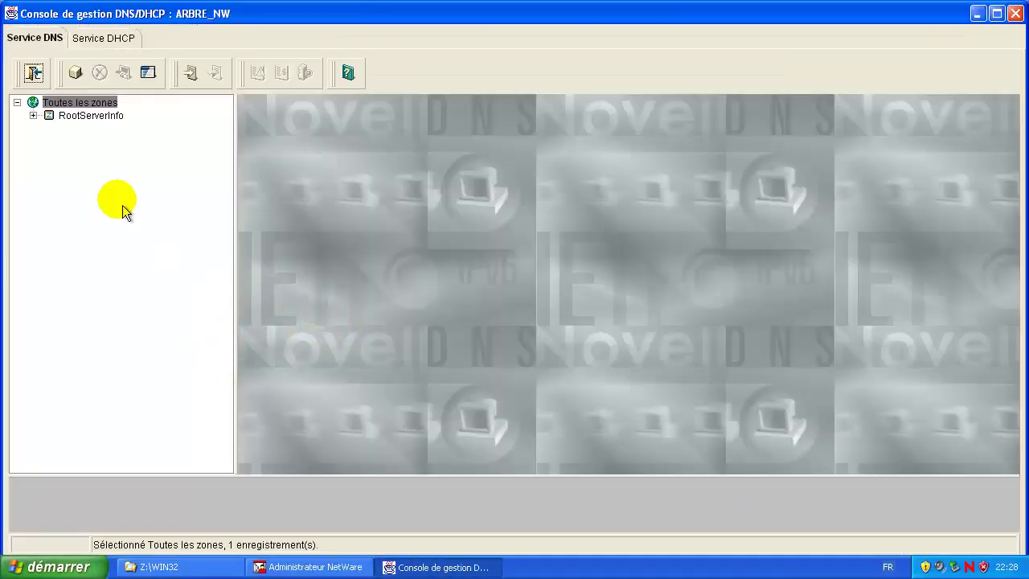
pyautogui.click(107, 37)
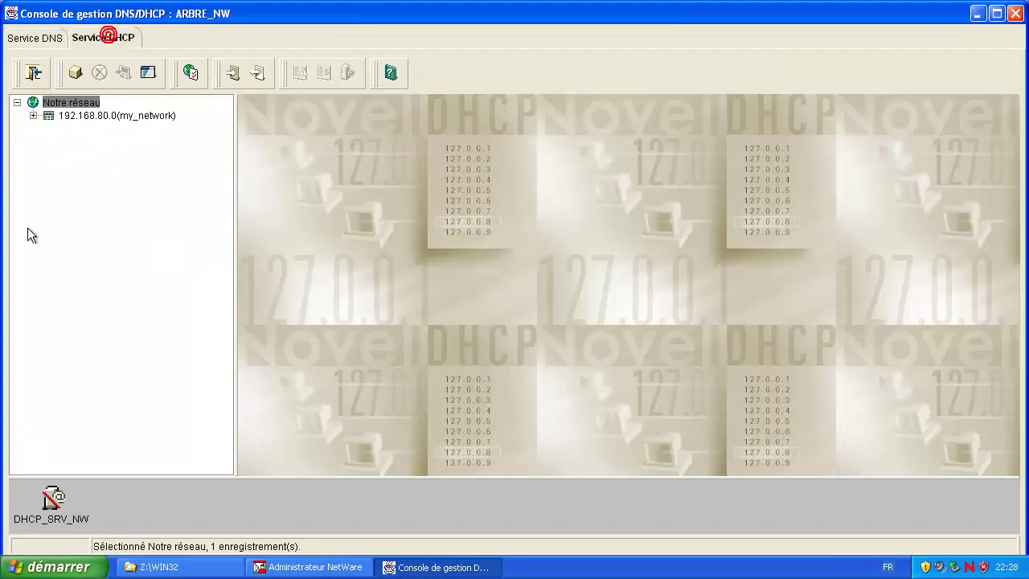
pyautogui.click(62, 495)
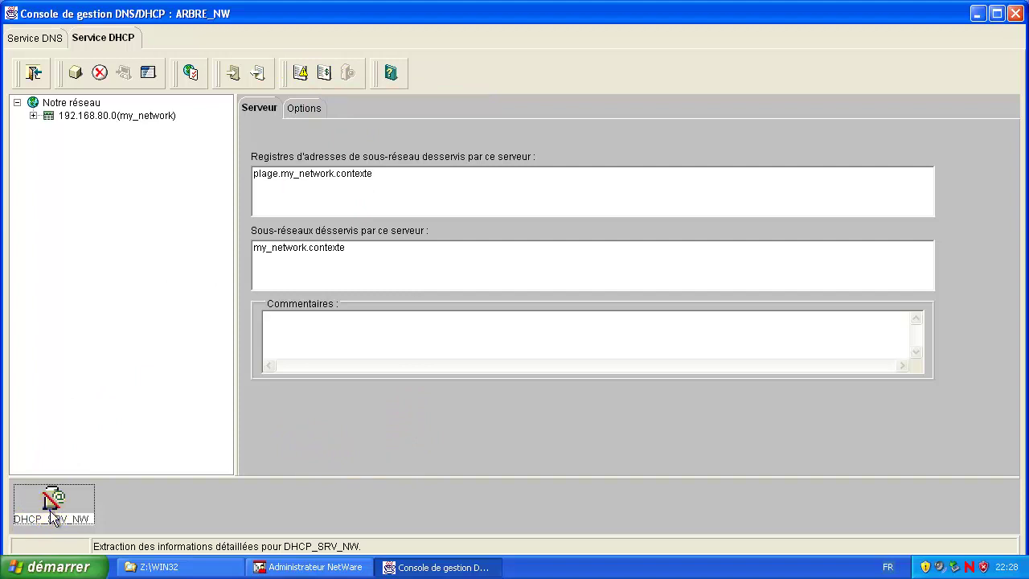
pyautogui.click(89, 280)
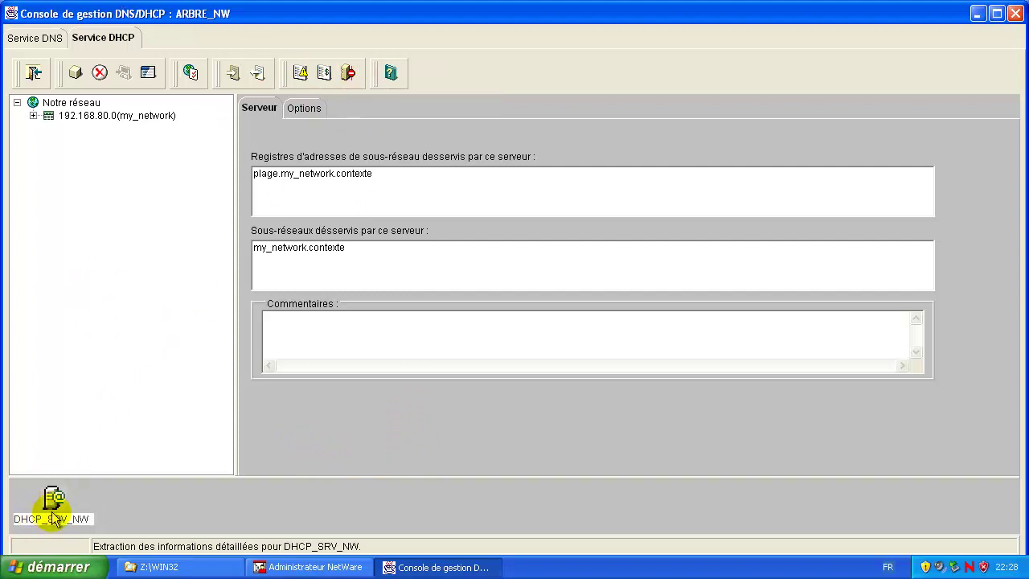
pyautogui.click(350, 73)
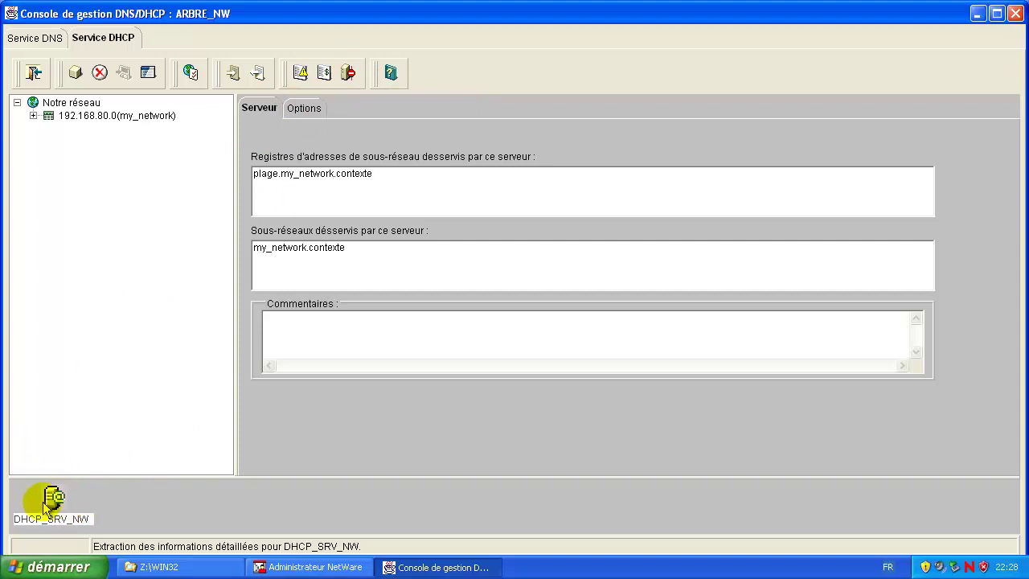
# Step: Quit the DNS/DHCP console, then run ipconfig /release and ipconfig /renew, getting 192.168.80.128
pyautogui.click(1016, 14)
pyautogui.click(491, 315)
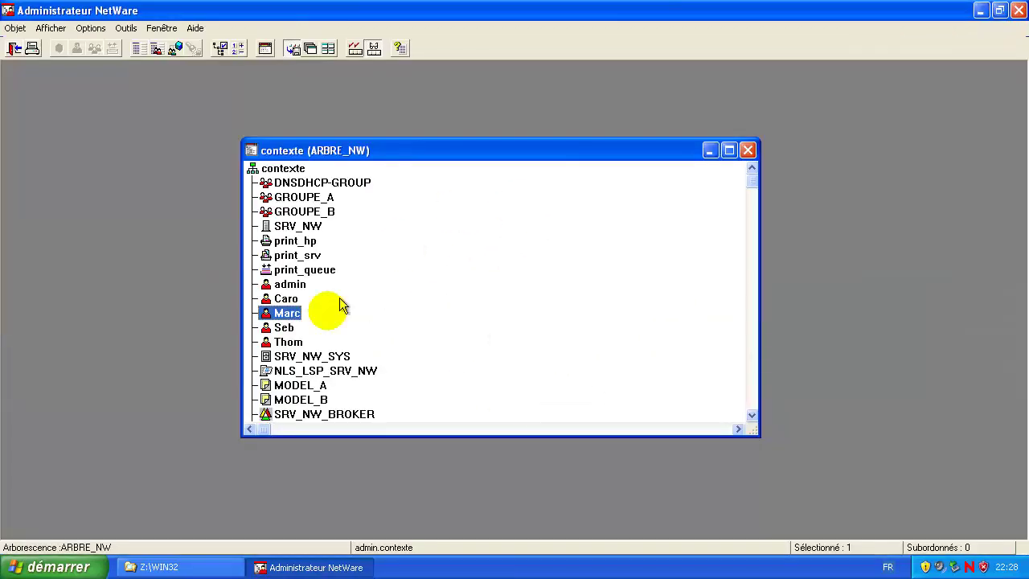
pyautogui.click(56, 566)
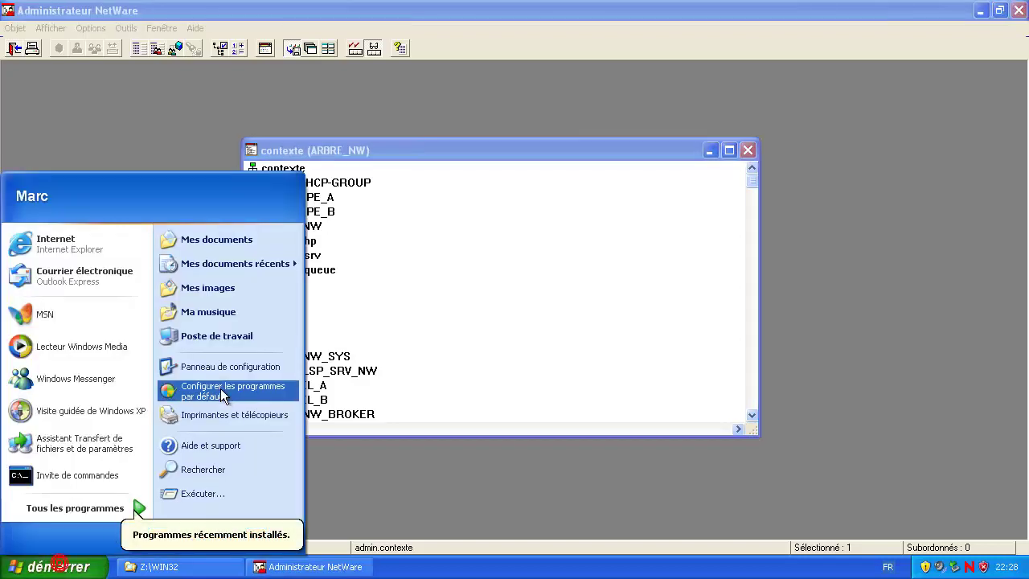
pyautogui.click(105, 476)
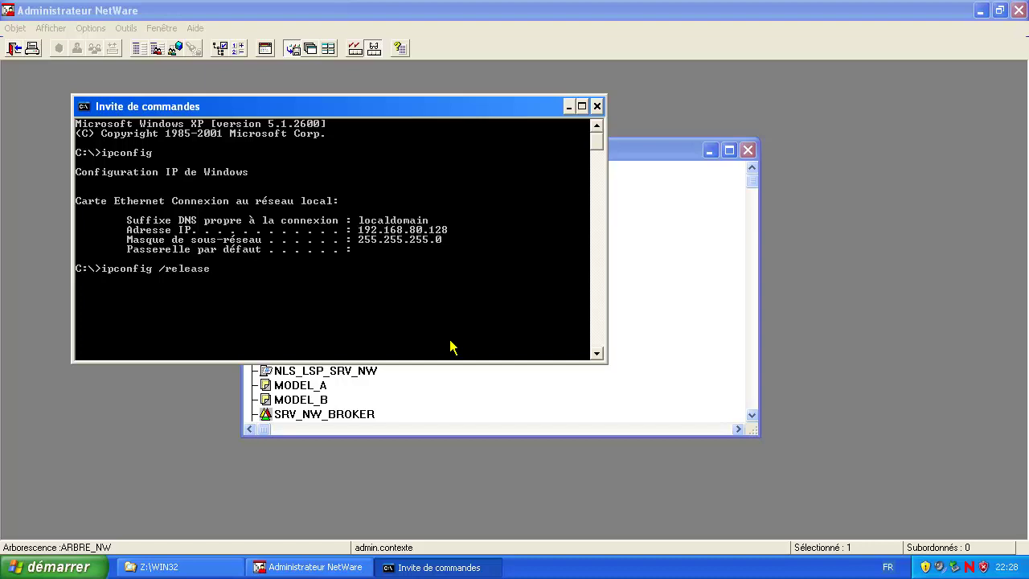
pyautogui.press('Return')
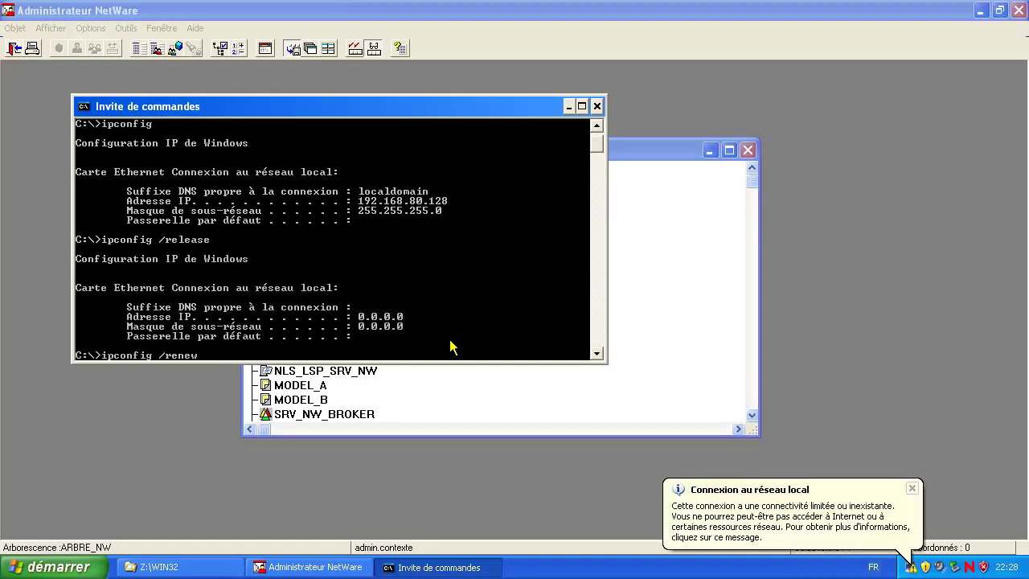
pyautogui.press('Return')
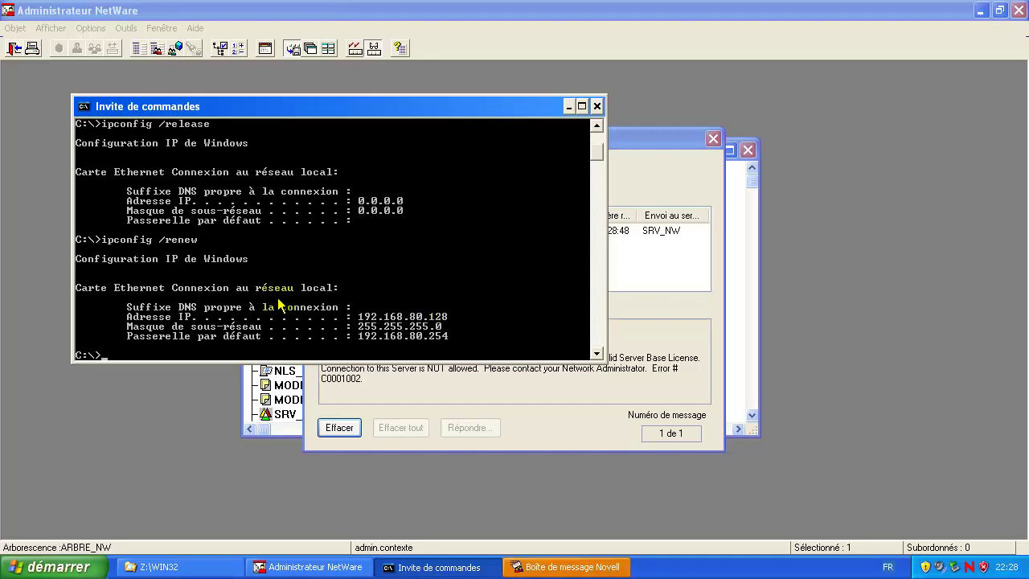
# Step: Dismiss the Novell server messages and close NetWare Administrator
pyautogui.click(48, 567)
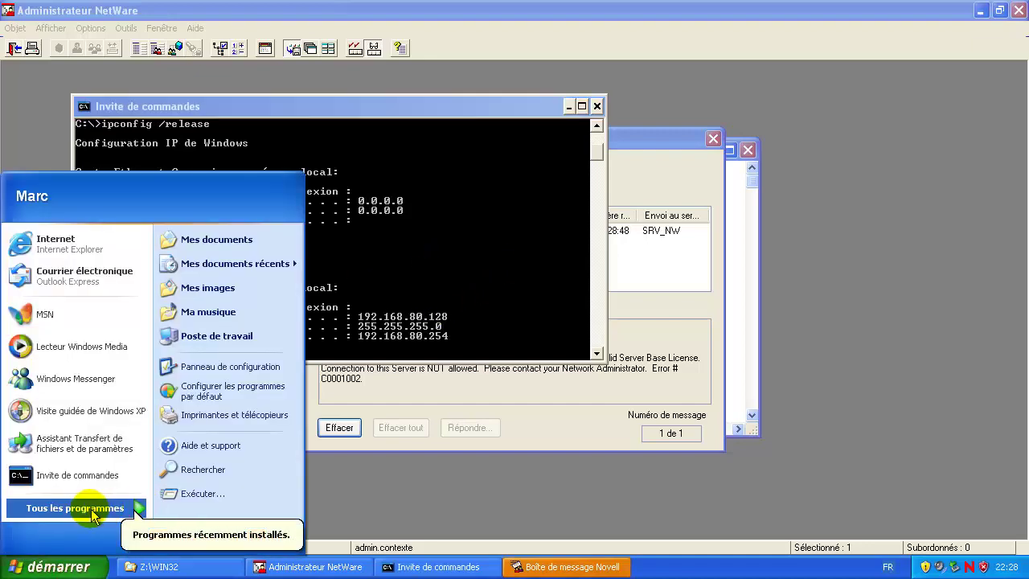
pyautogui.click(346, 434)
pyautogui.click(340, 489)
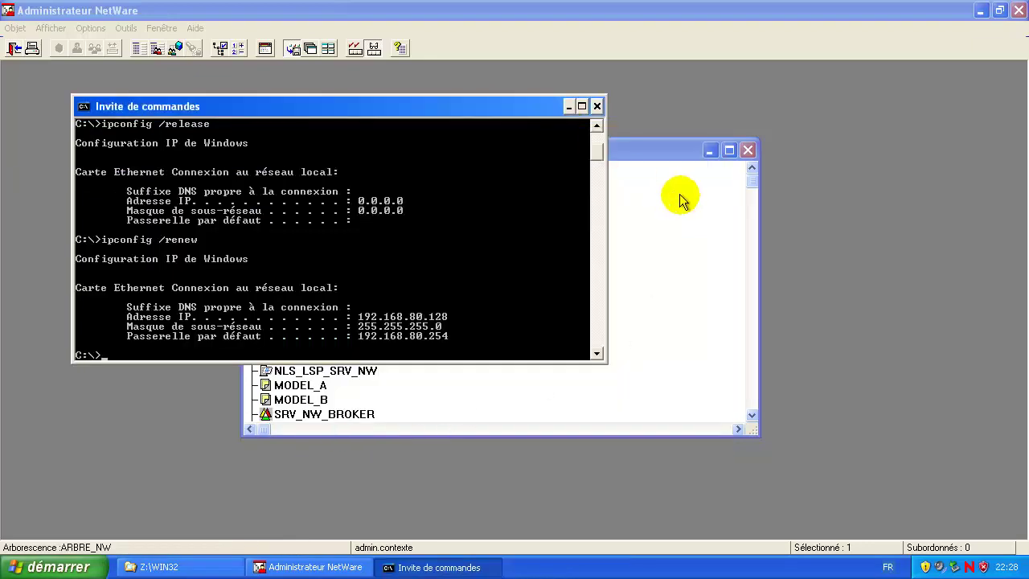
pyautogui.click(680, 201)
pyautogui.click(748, 150)
pyautogui.click(1015, 10)
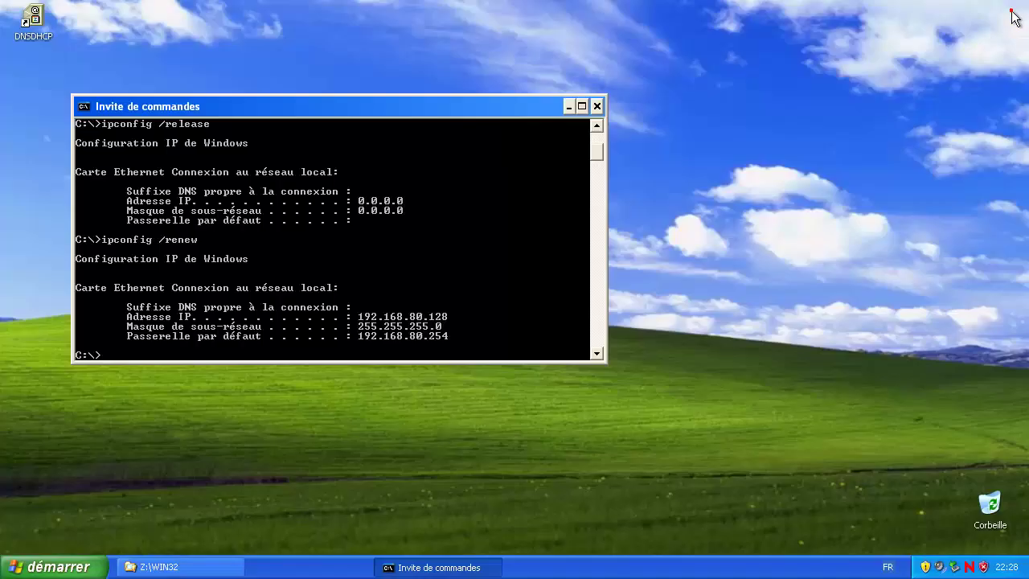
# Step: Restart the Windows XP client from the Start menu's shutdown options
pyautogui.click(85, 563)
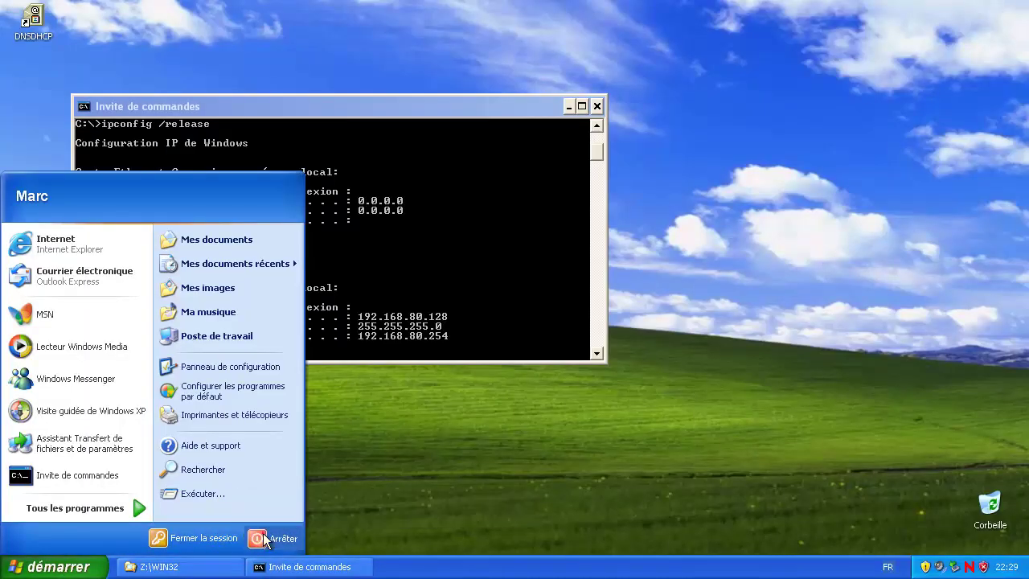
pyautogui.click(265, 538)
pyautogui.click(581, 246)
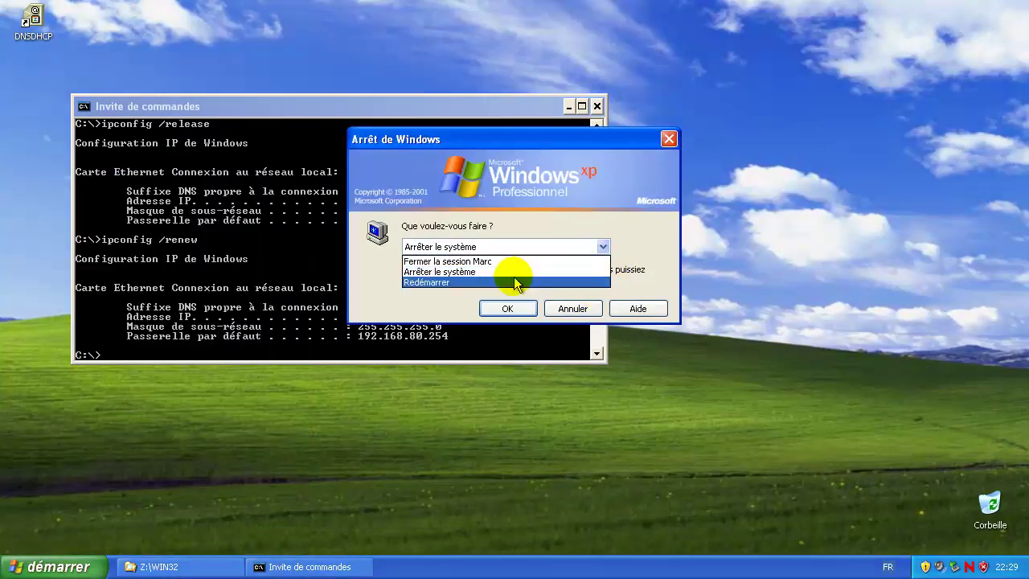
pyautogui.click(515, 283)
pyautogui.click(505, 310)
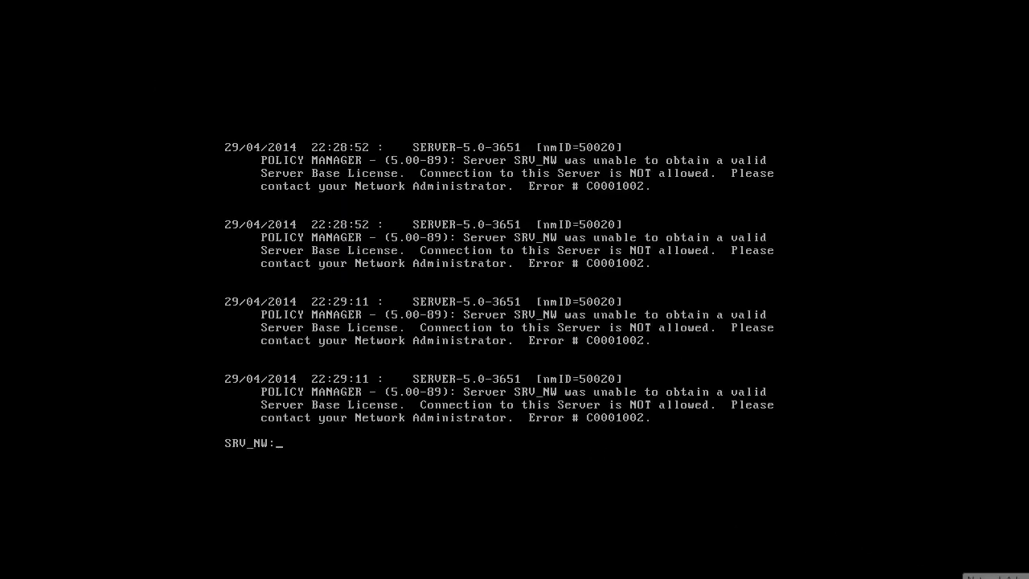
# Step: Set the NetWare VM's network adapter to Custom VMnet1 (Host-only) and mark it Connected
pyautogui.hotkey('ctrl', 'd')
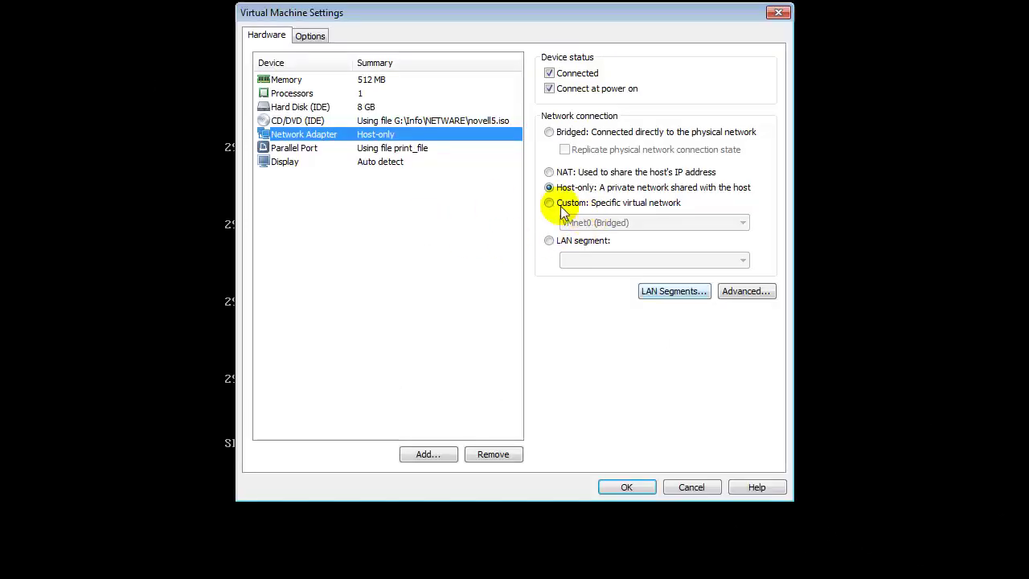
pyautogui.click(549, 202)
pyautogui.click(603, 223)
pyautogui.click(602, 243)
pyautogui.click(638, 488)
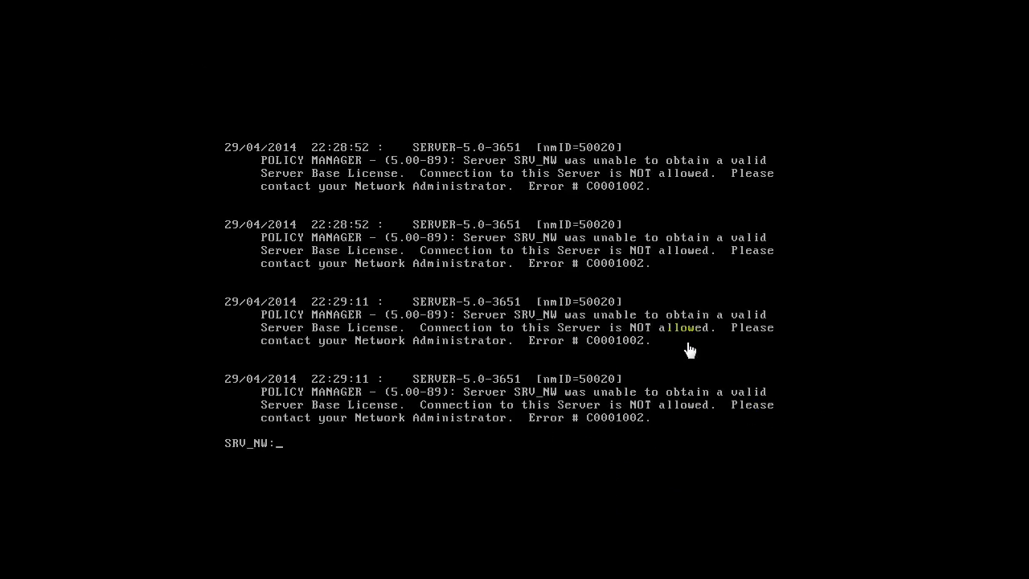
pyautogui.hotkey('ctrl', 'd')
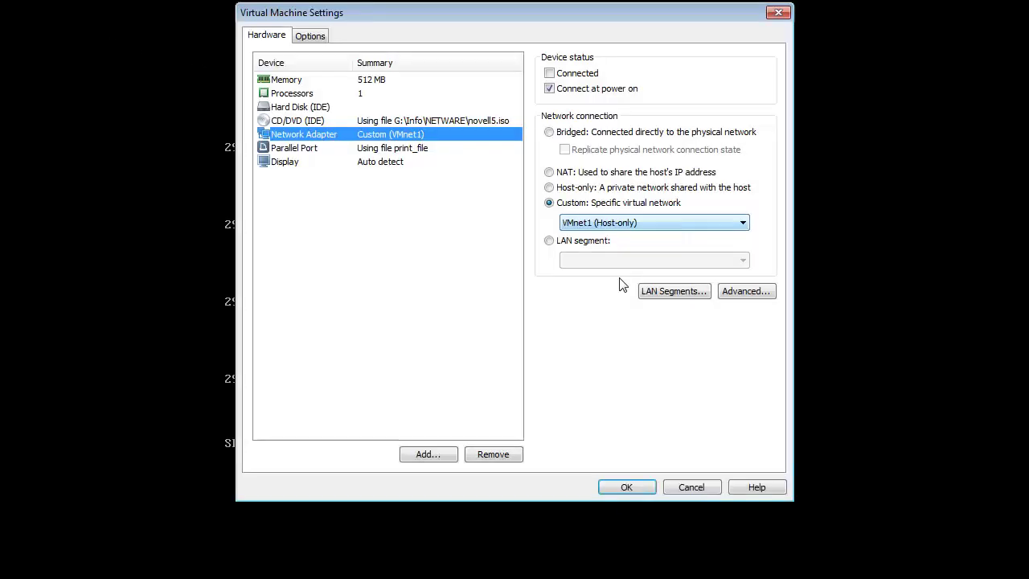
pyautogui.click(549, 73)
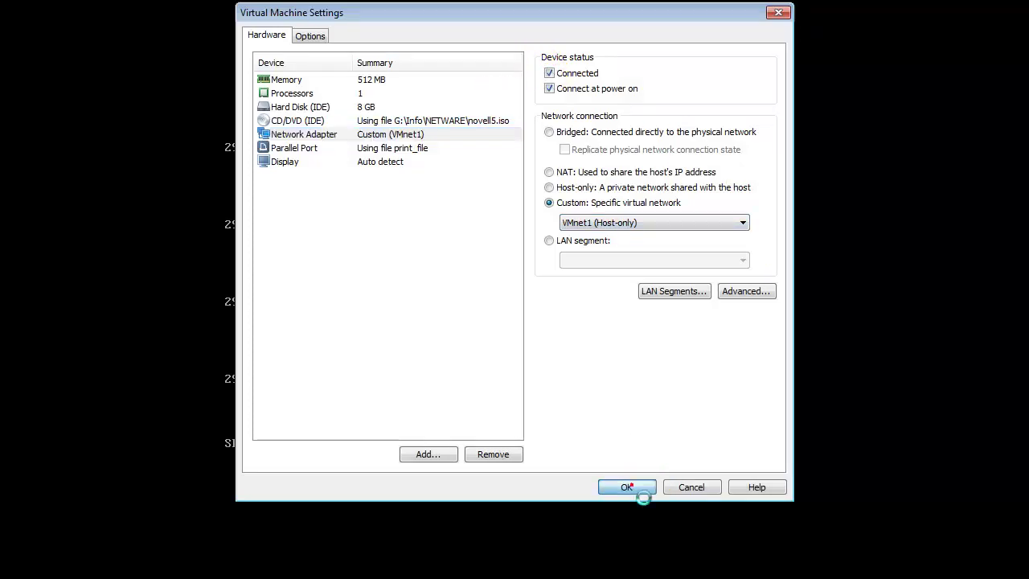
pyautogui.click(636, 487)
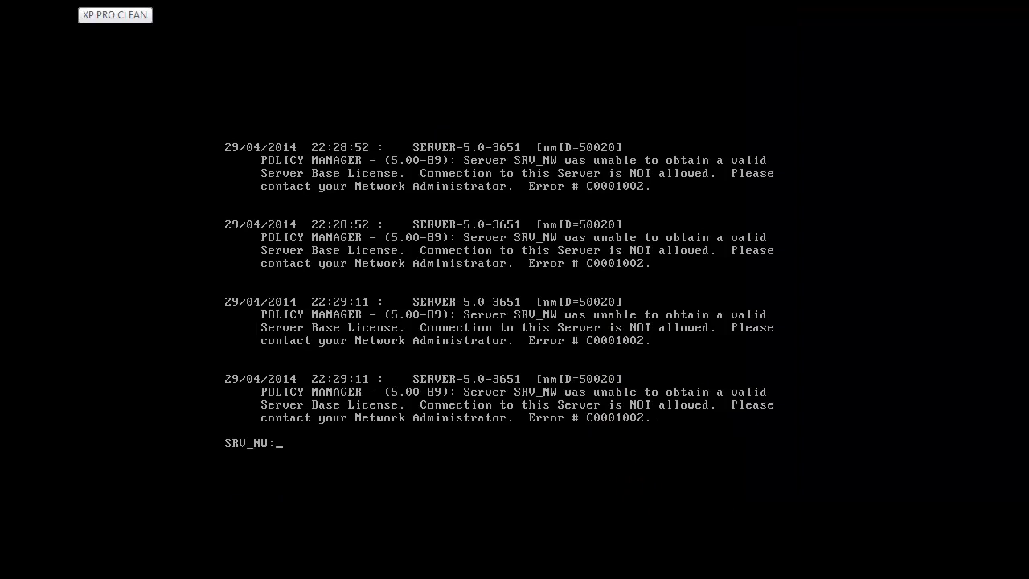
# Step: Log in with the administrator password to tree ARBRE_NW on server SRV_NW
pyautogui.click(88, 5)
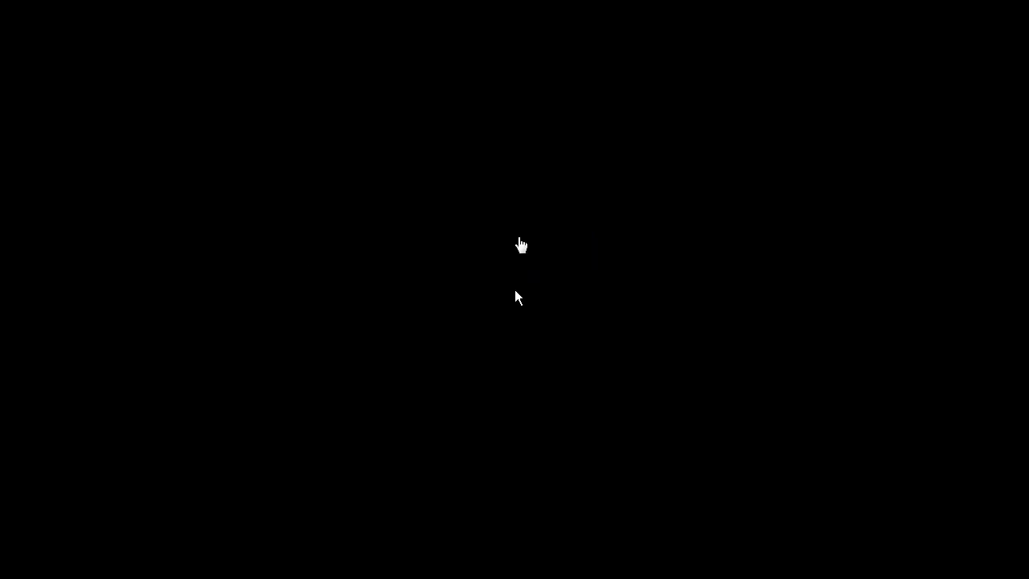
pyautogui.click(459, 309)
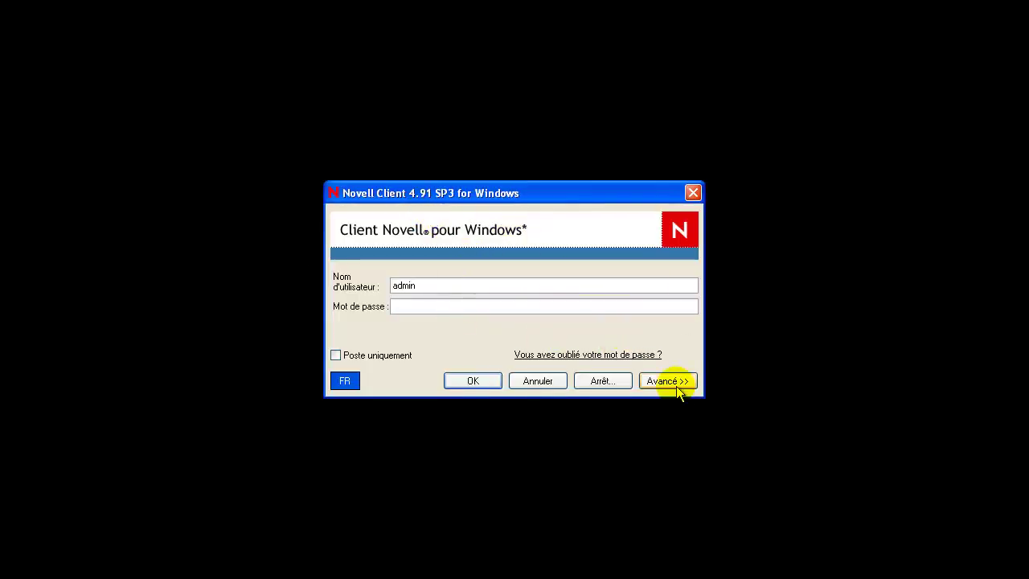
pyautogui.click(671, 382)
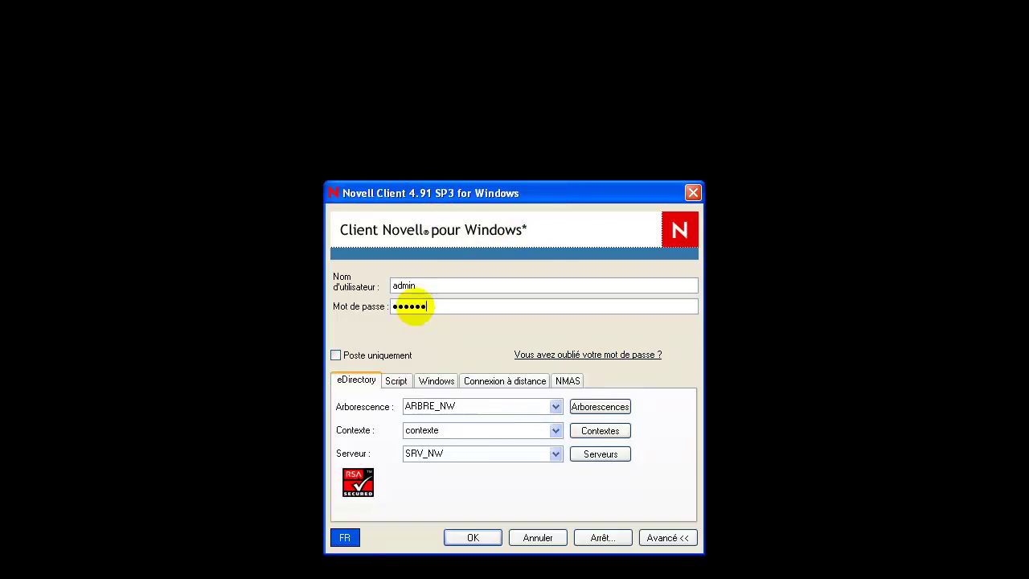
pyautogui.click(611, 406)
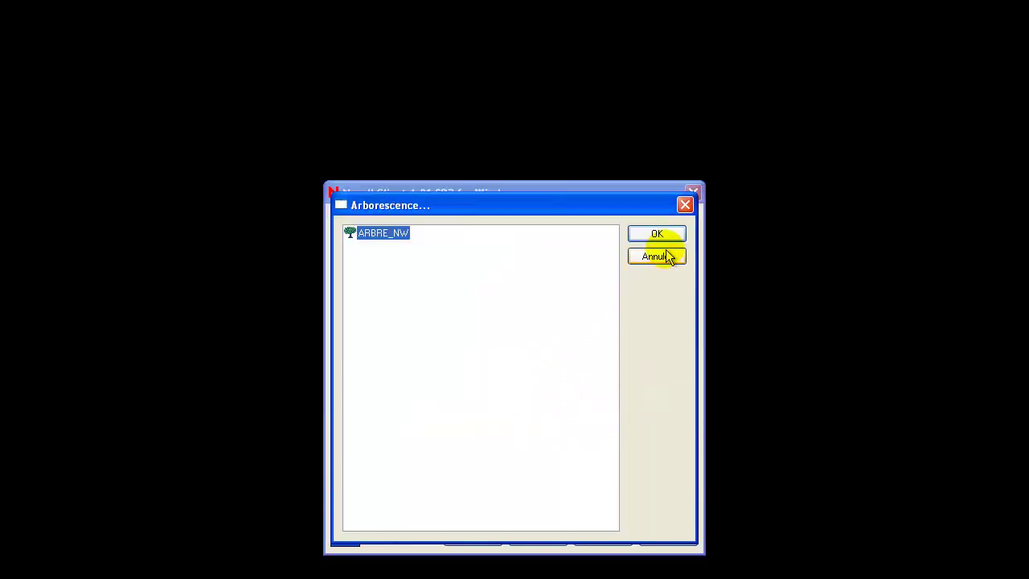
pyautogui.click(667, 256)
pyautogui.click(484, 537)
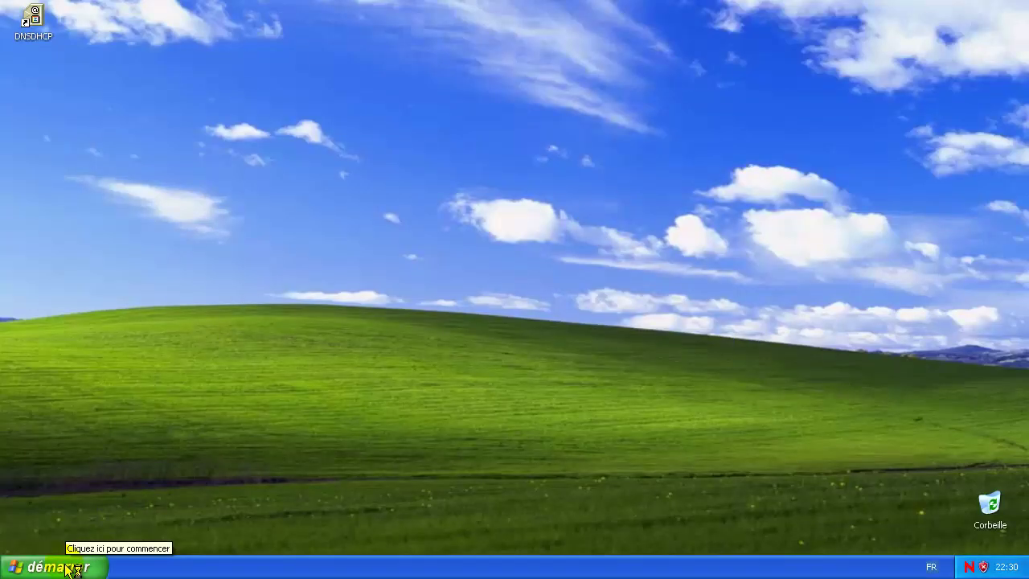
# Step: Run ipconfig /release then ipconfig /renew, receiving 192.168.80.130 with gateway 192.168.80.254
pyautogui.click(71, 567)
pyautogui.click(87, 481)
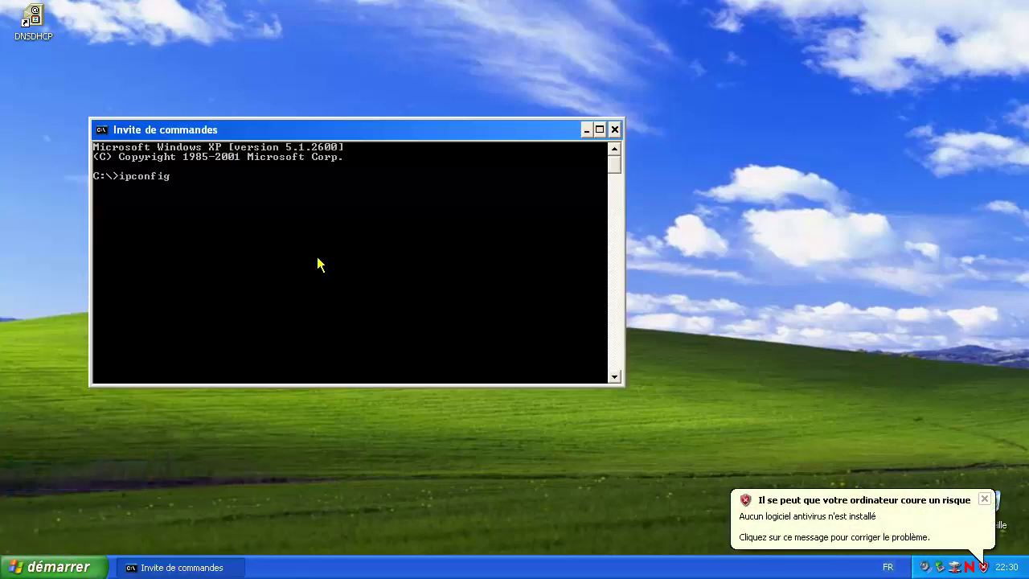
pyautogui.write('ipconfig /release')
pyautogui.press('Return')
pyautogui.press('Up')
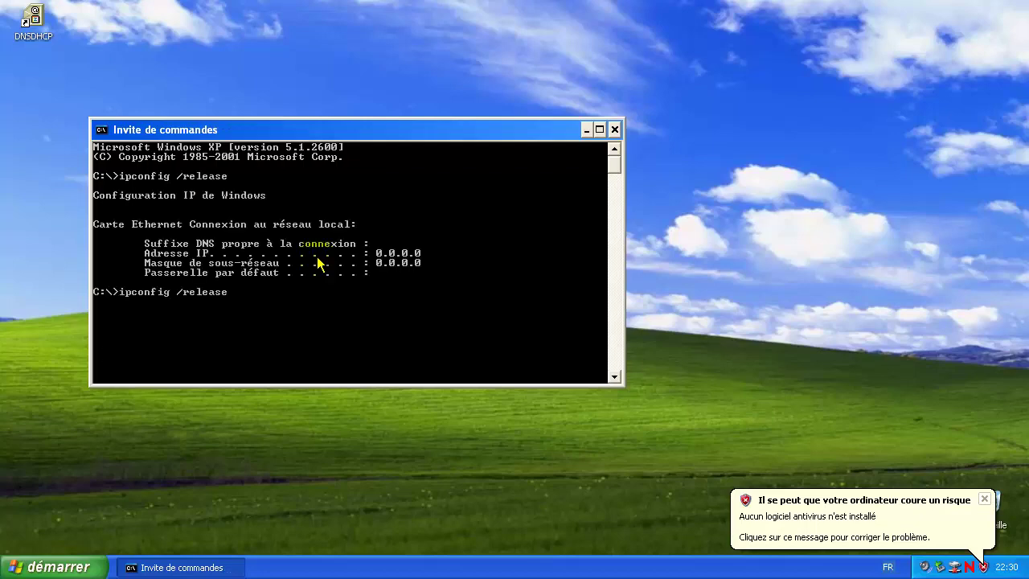
pyautogui.write('new')
pyautogui.press('Return')
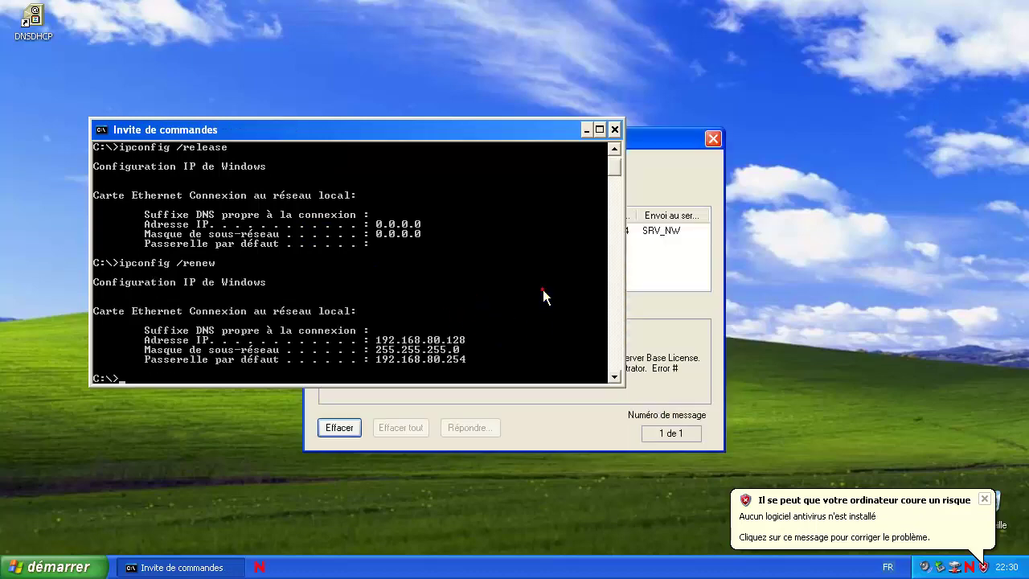
# Step: Review the Novell message box and check network drives in My Computer
pyautogui.click(630, 411)
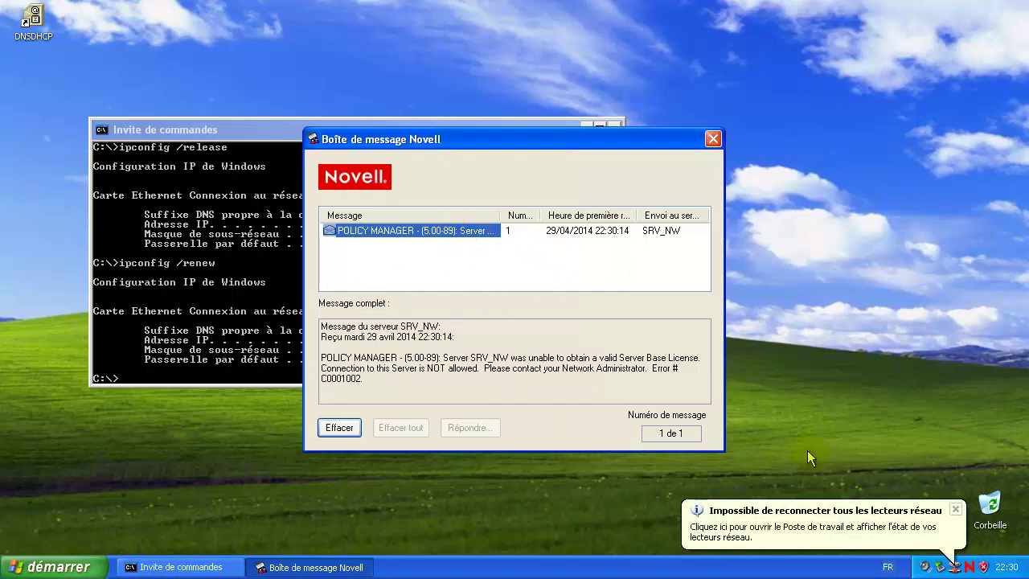
pyautogui.click(949, 515)
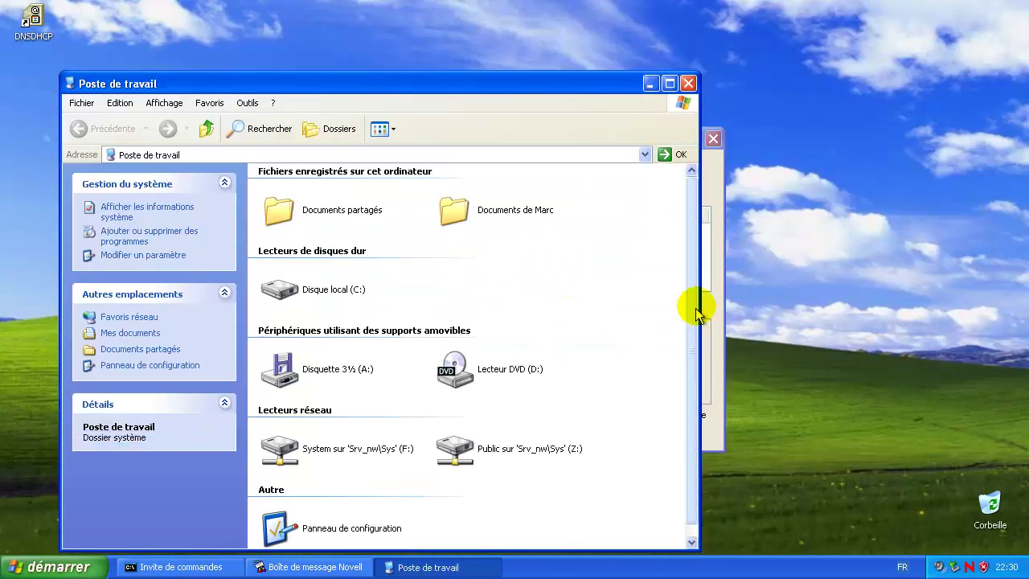
pyautogui.click(713, 294)
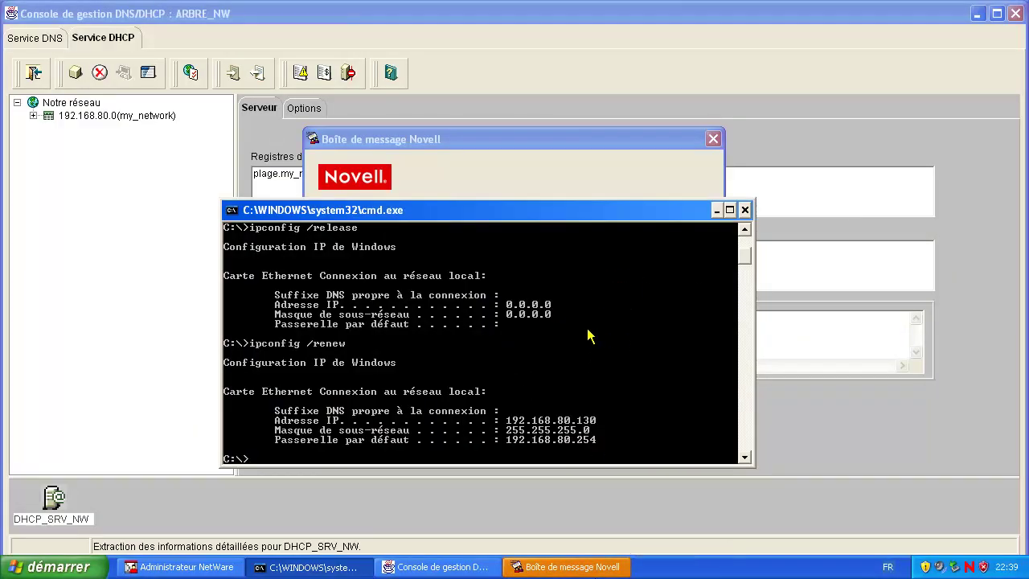
# Step: Enlarge the command window, view the 192.168.80.130–200 range under my_network, then launch the Virtual Network Editor
pyautogui.scroll(5, 595, 346)
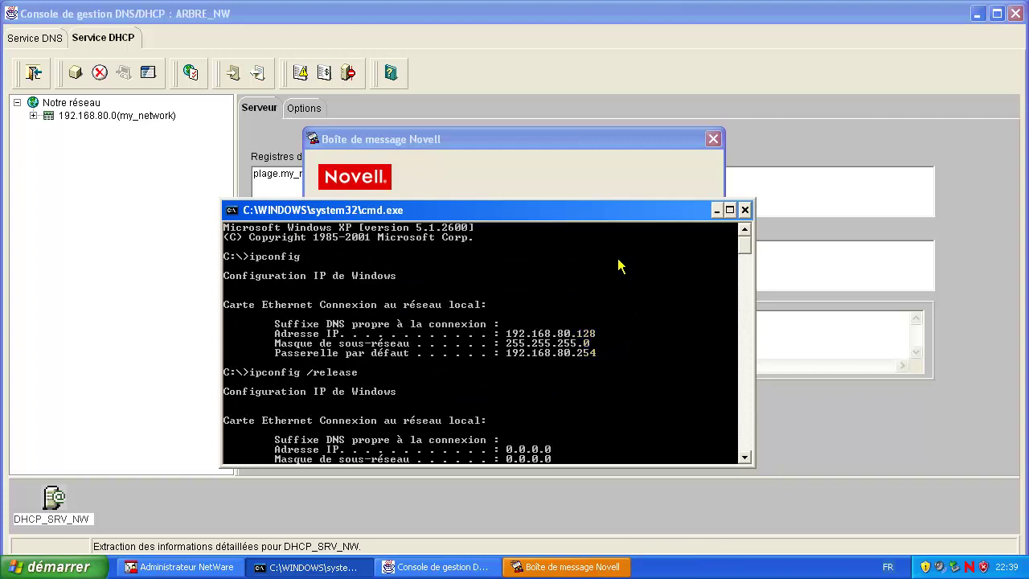
pyautogui.moveTo(515, 200); pyautogui.dragTo(524, 75)
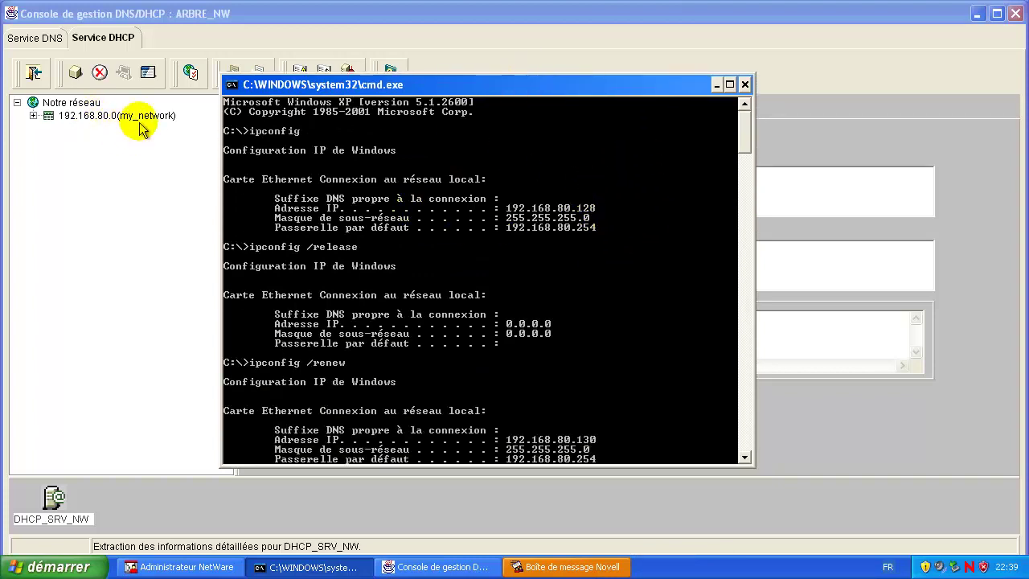
pyautogui.click(33, 116)
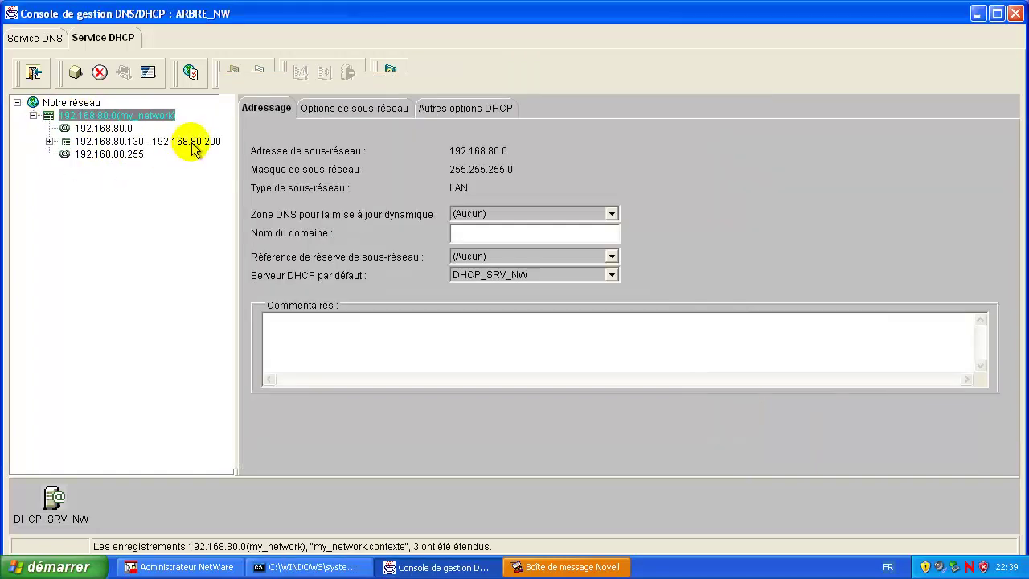
pyautogui.click(187, 144)
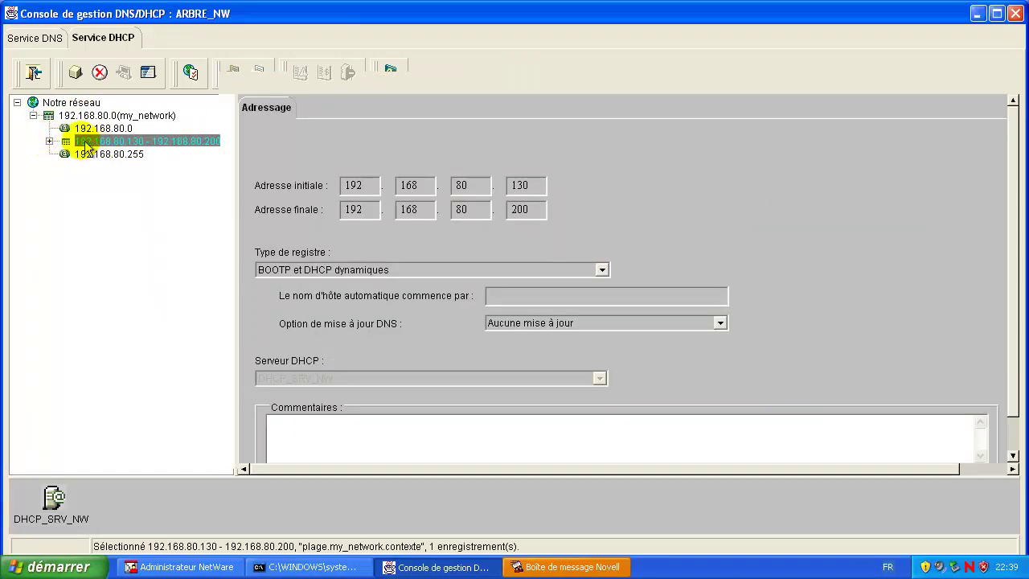
pyautogui.click(69, 8)
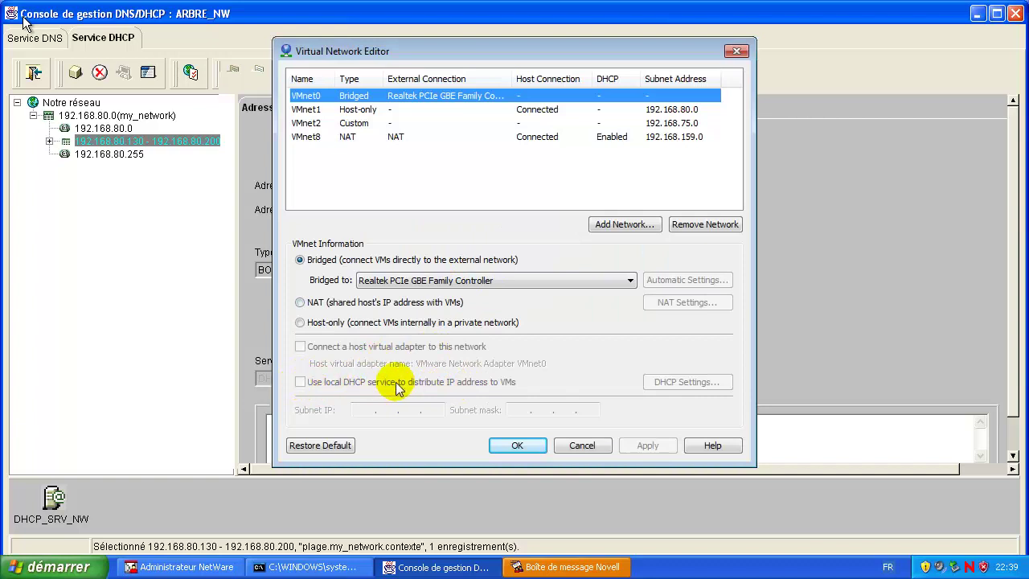
# Step: Inspect VMnet1's local DHCP range 192.168.80.128–250, then cancel both dialogs without saving
pyautogui.click(310, 111)
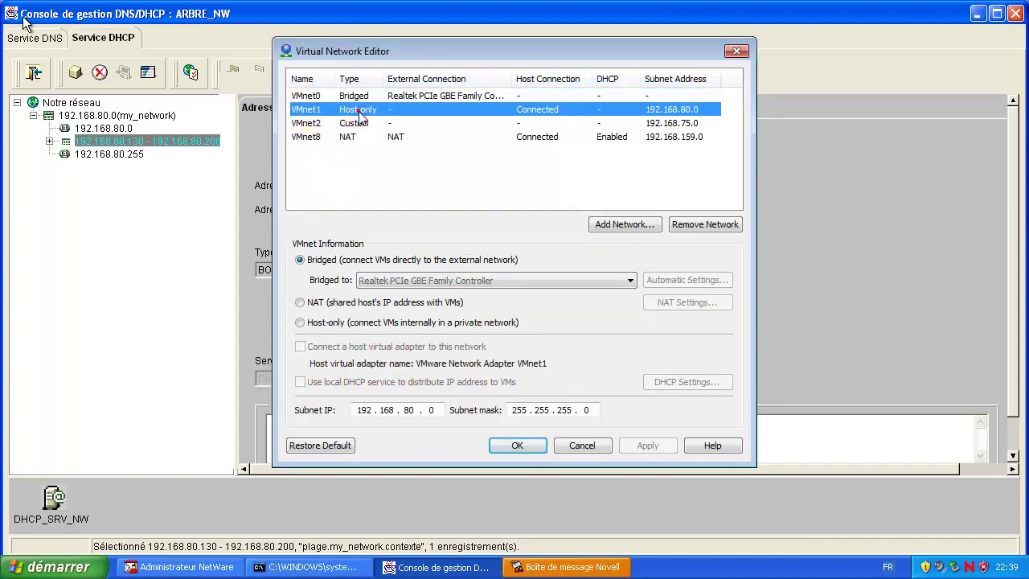
pyautogui.click(301, 382)
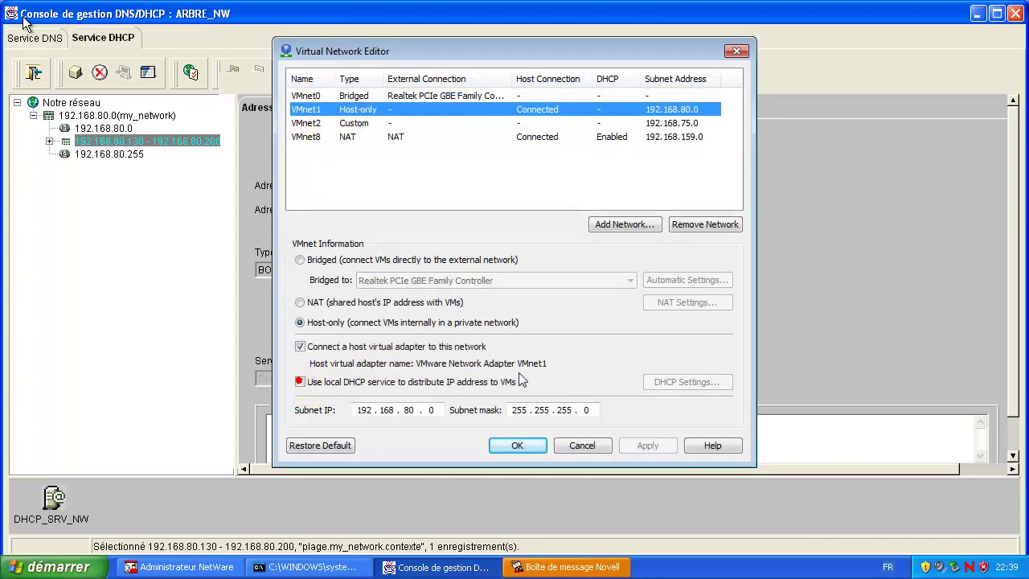
pyautogui.click(701, 385)
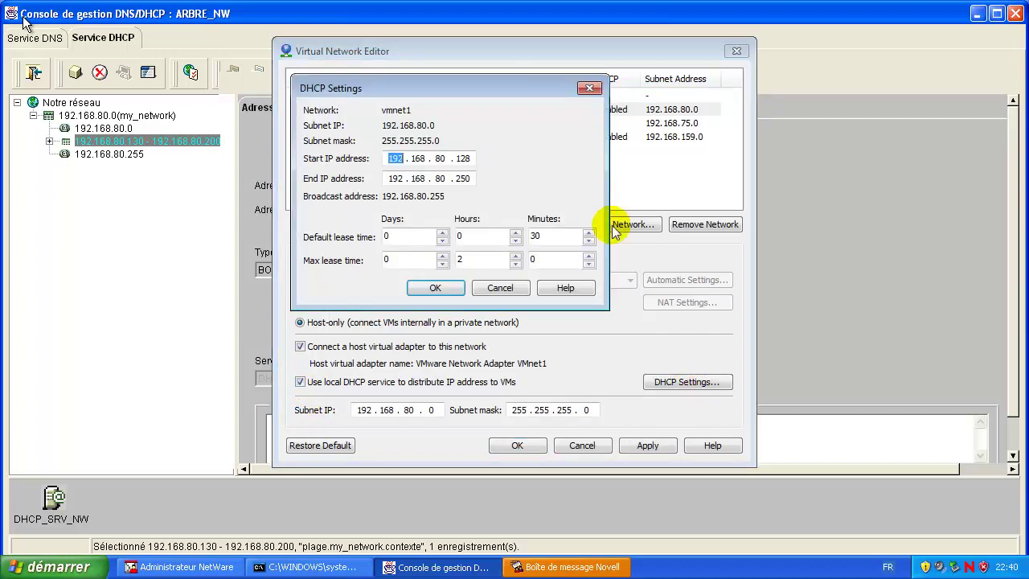
pyautogui.doubleClick(464, 178)
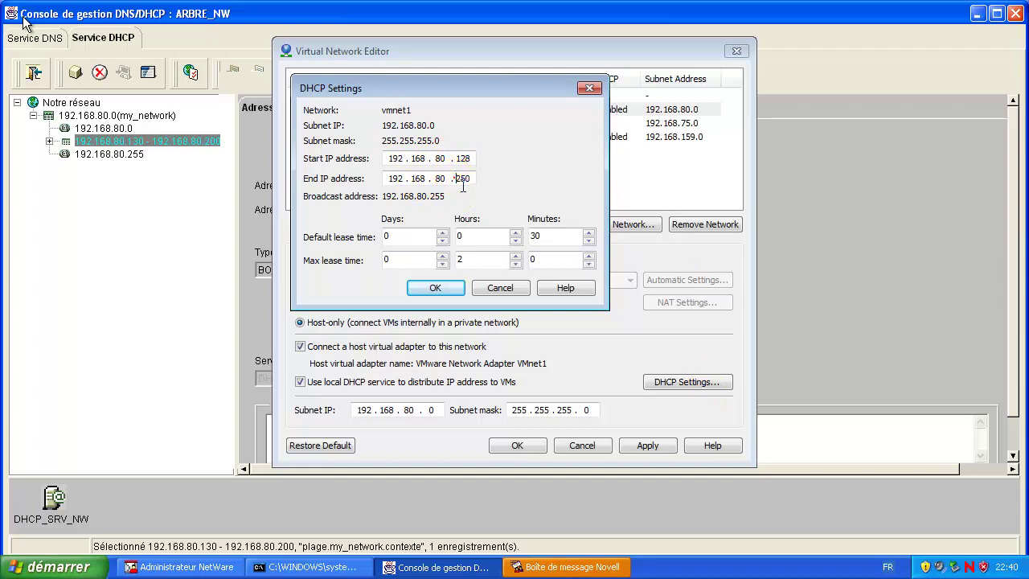
pyautogui.click(501, 288)
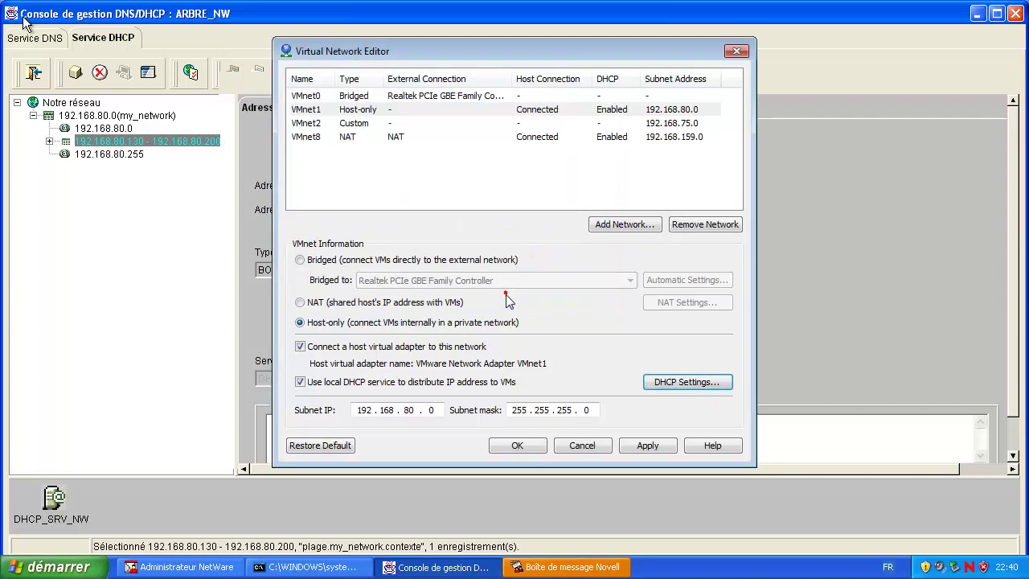
pyautogui.click(582, 445)
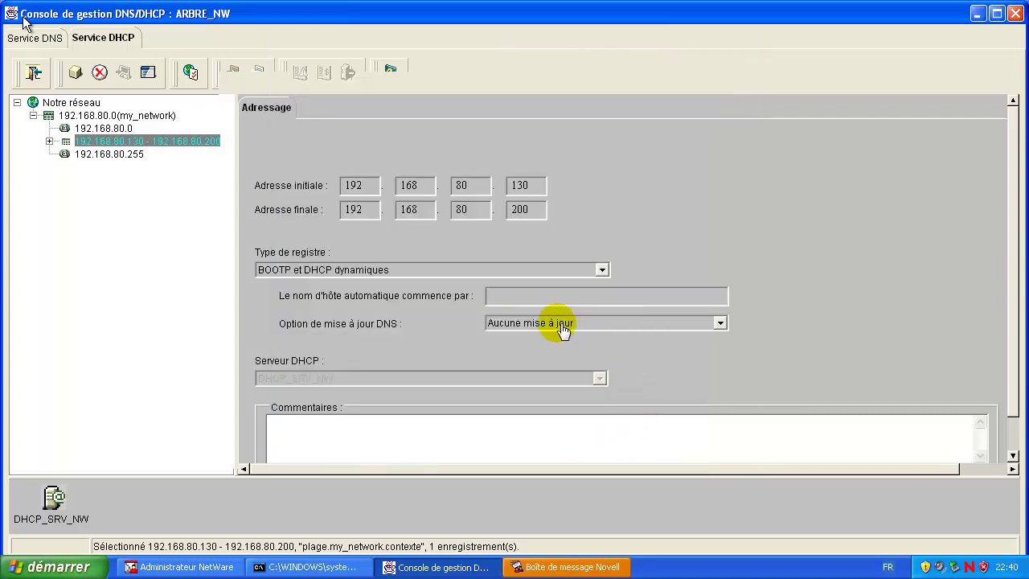
# Step: Return to the command prompt and scroll to the renewed 192.168.80.130 lease
pyautogui.click(128, 205)
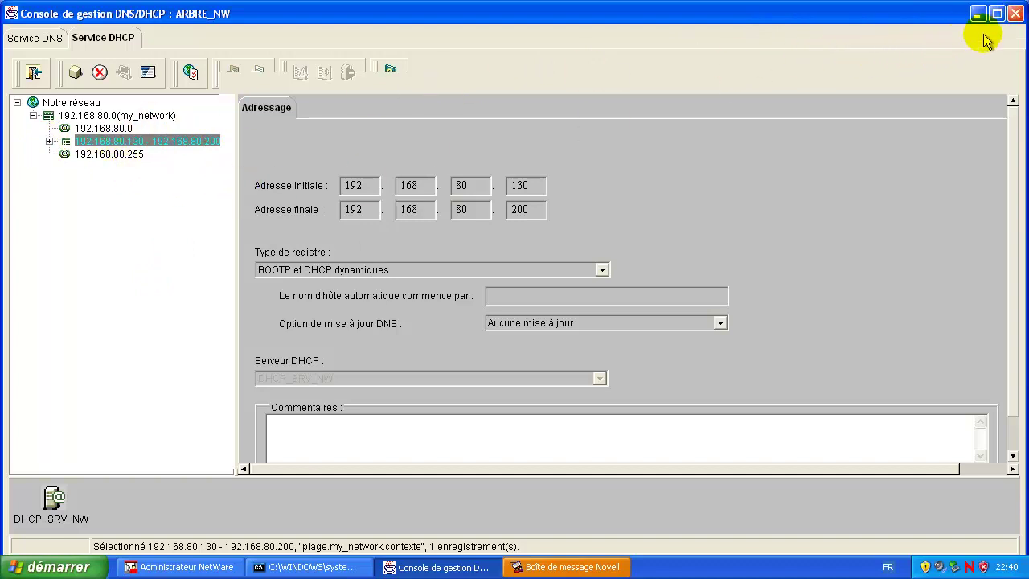
pyautogui.click(314, 567)
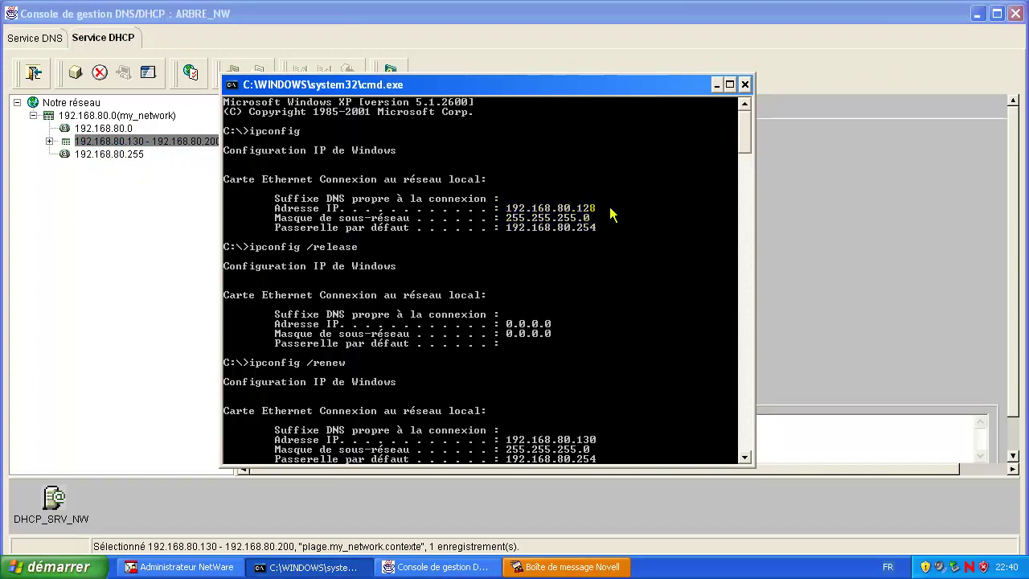
pyautogui.scroll(-4, 474, 334)
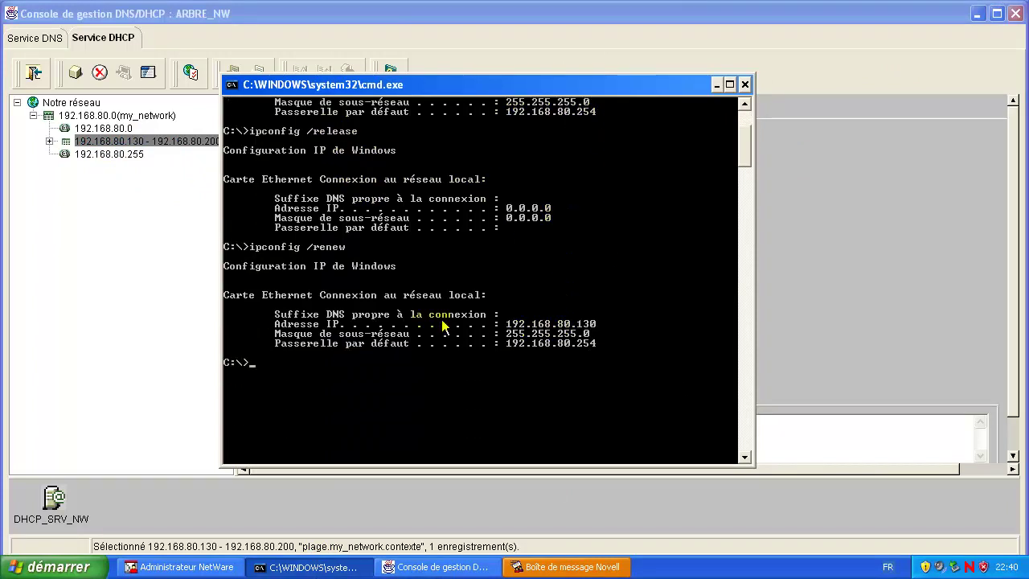